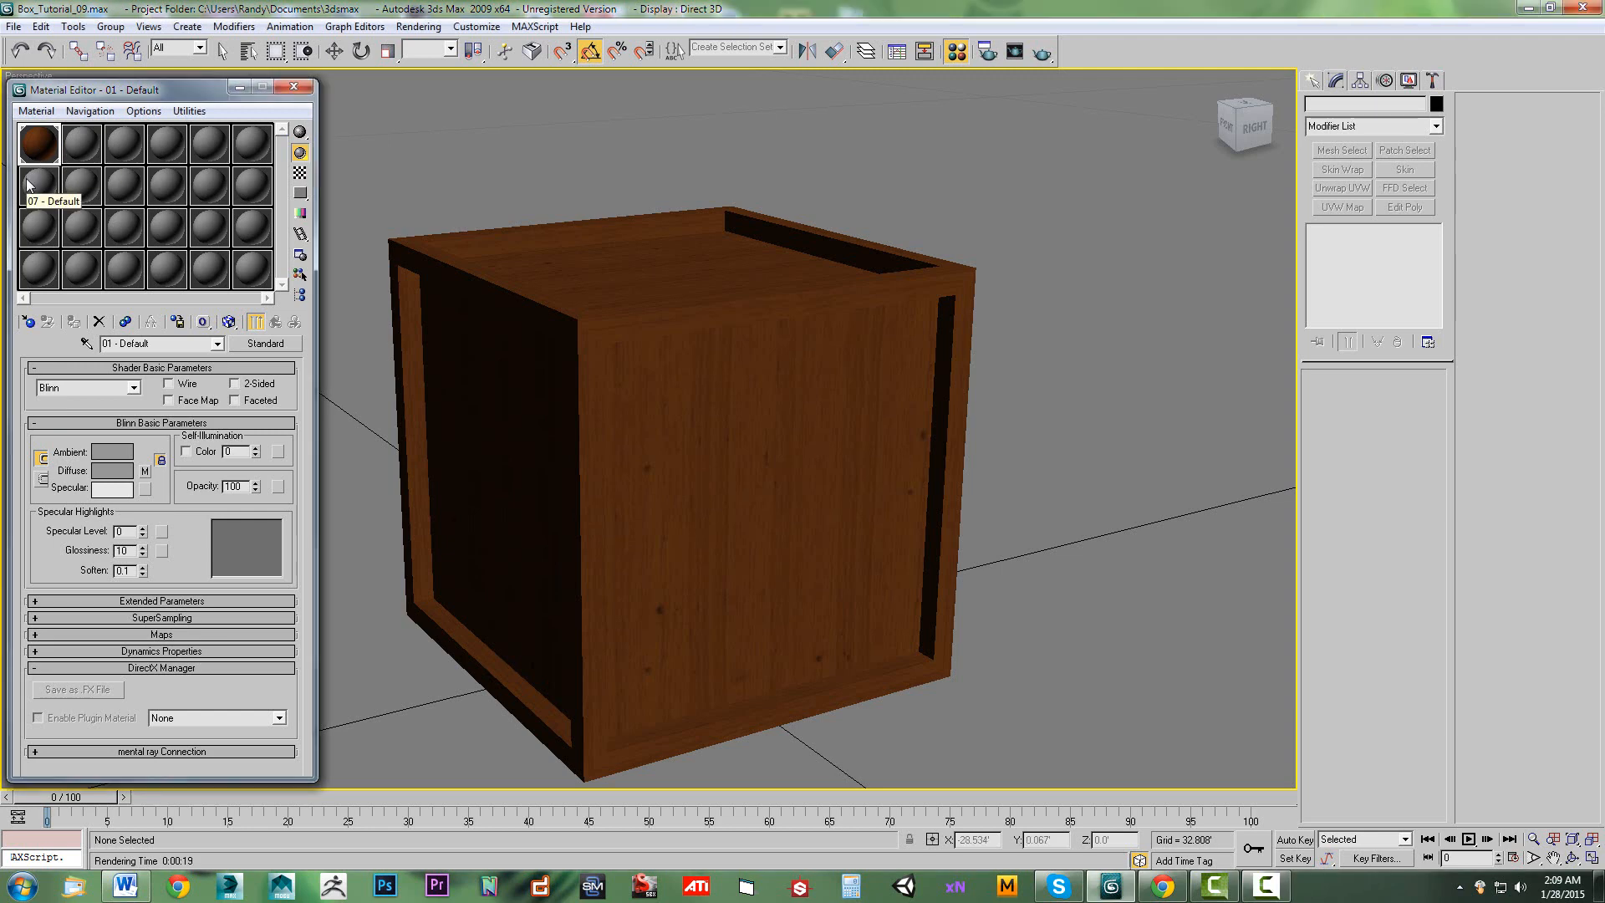
{"action": "left_click", "coordinate": [113, 635]}
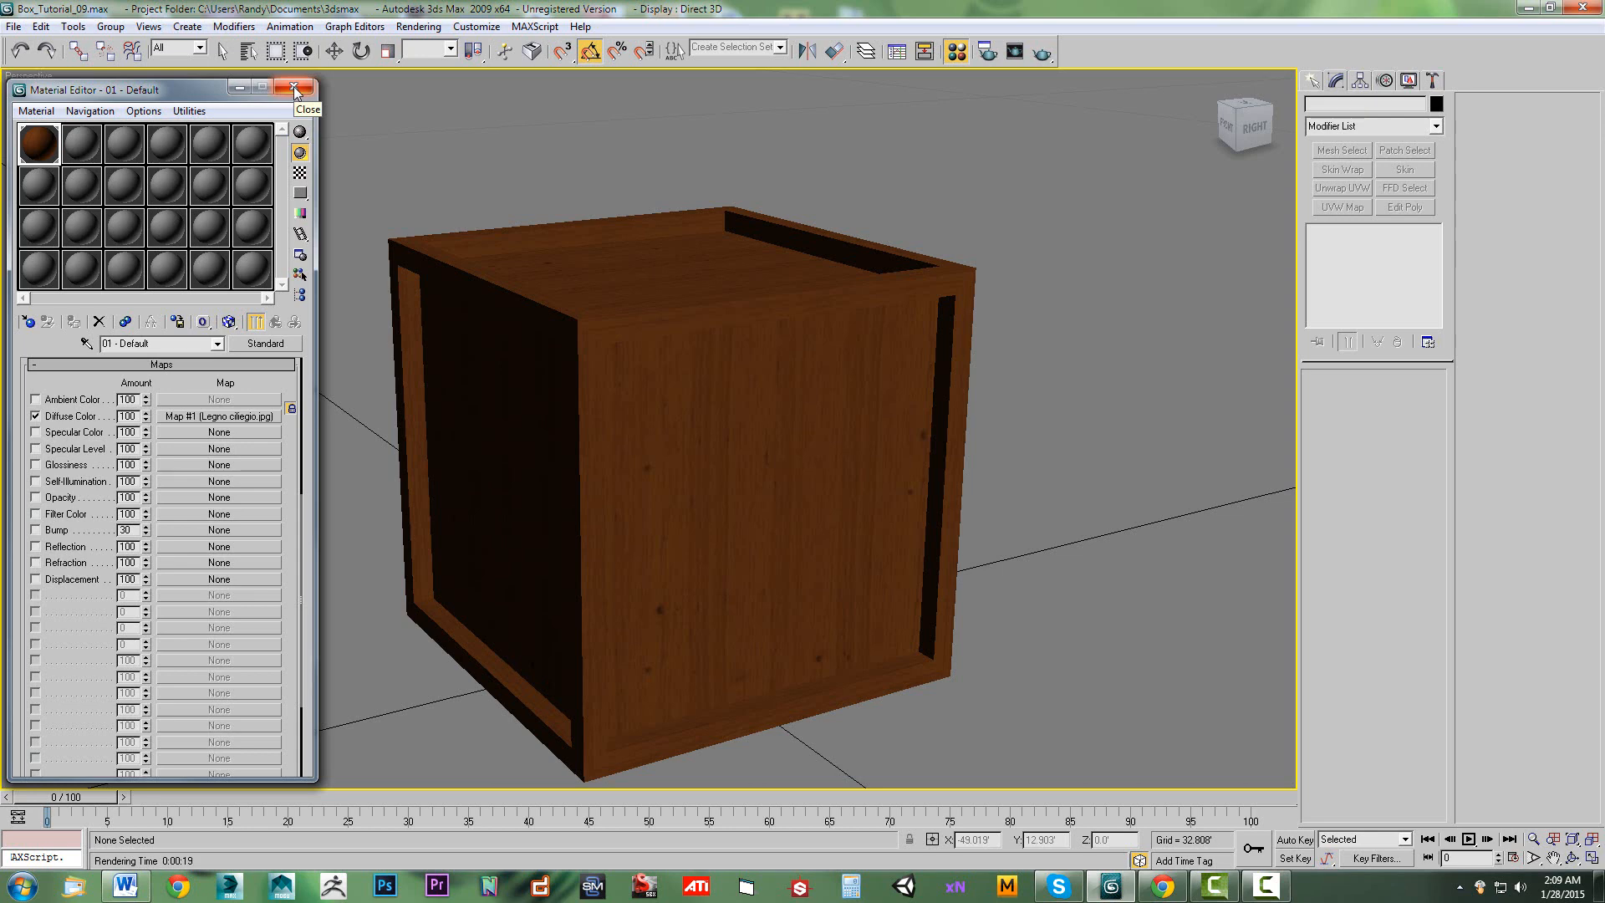
{"action": "left_click", "coordinate": [38, 366]}
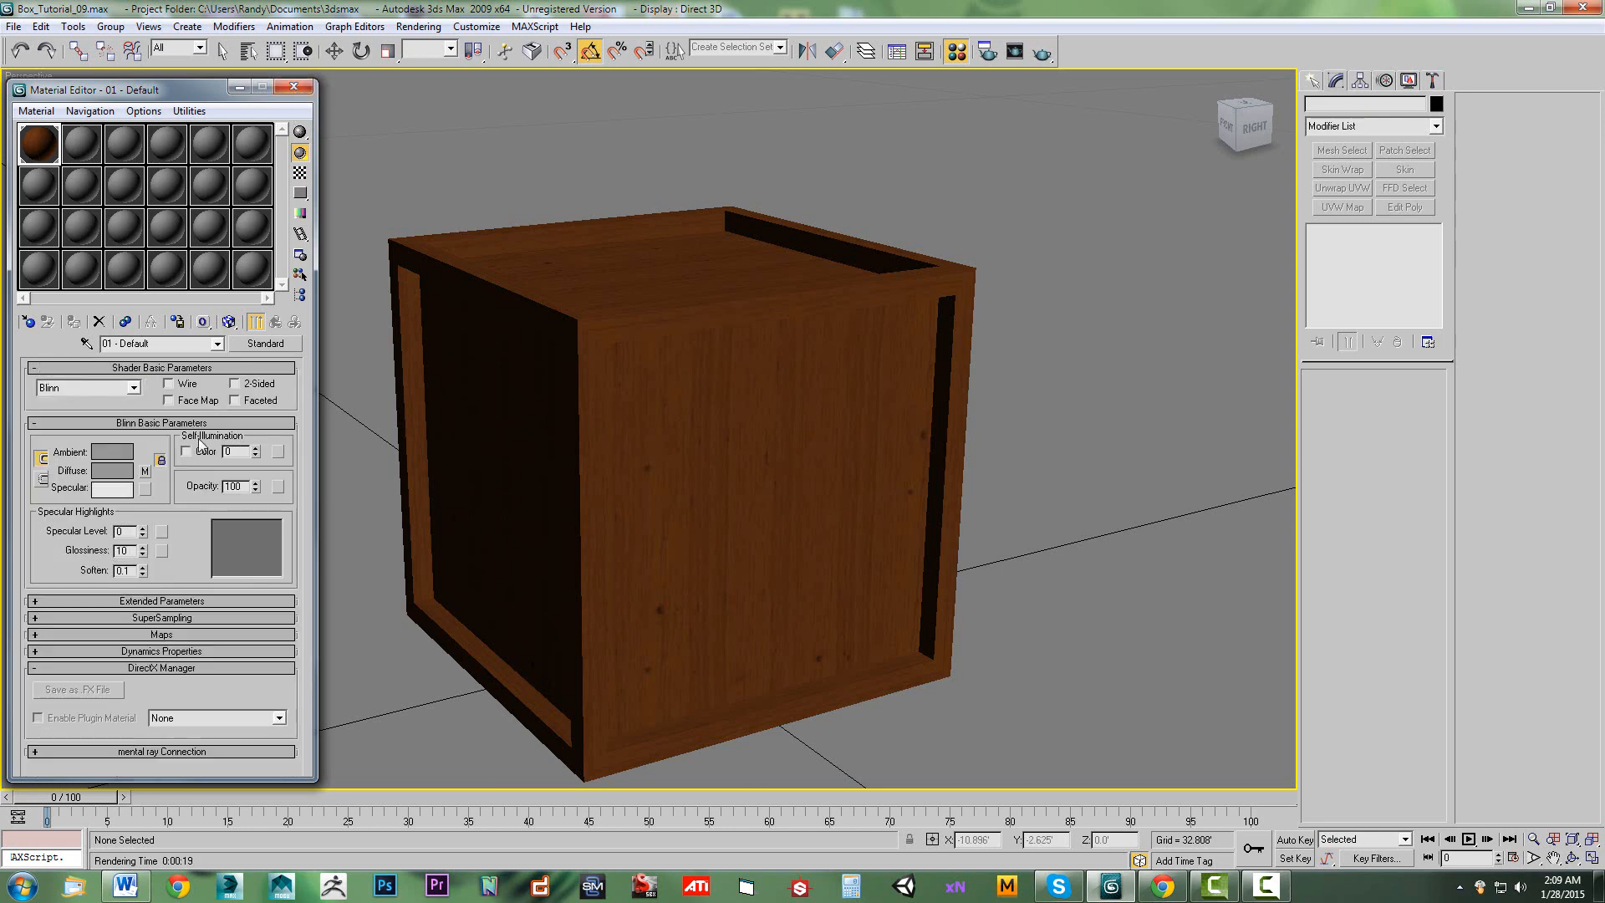
{"action": "middle_click_drag", "start_coordinate": [498, 524], "coordinate": [545, 495]}
{"action": "scroll", "coordinate": [545, 495], "scroll_direction": "down", "scroll_amount": 3}
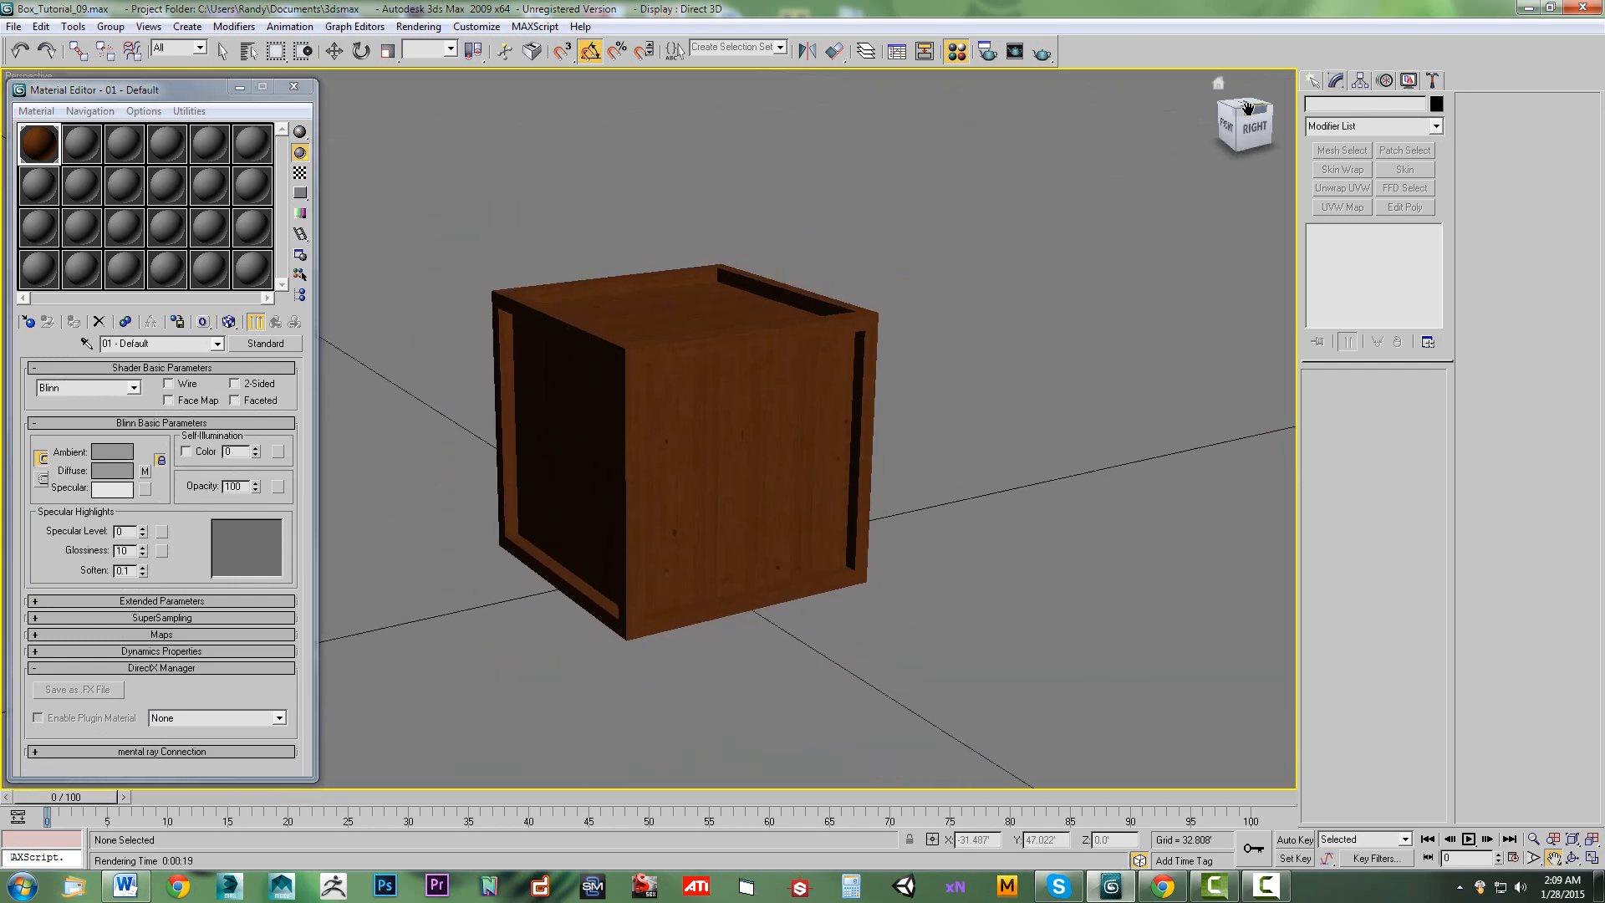
{"action": "left_click_drag", "start_coordinate": [1249, 122], "coordinate": [1251, 138]}
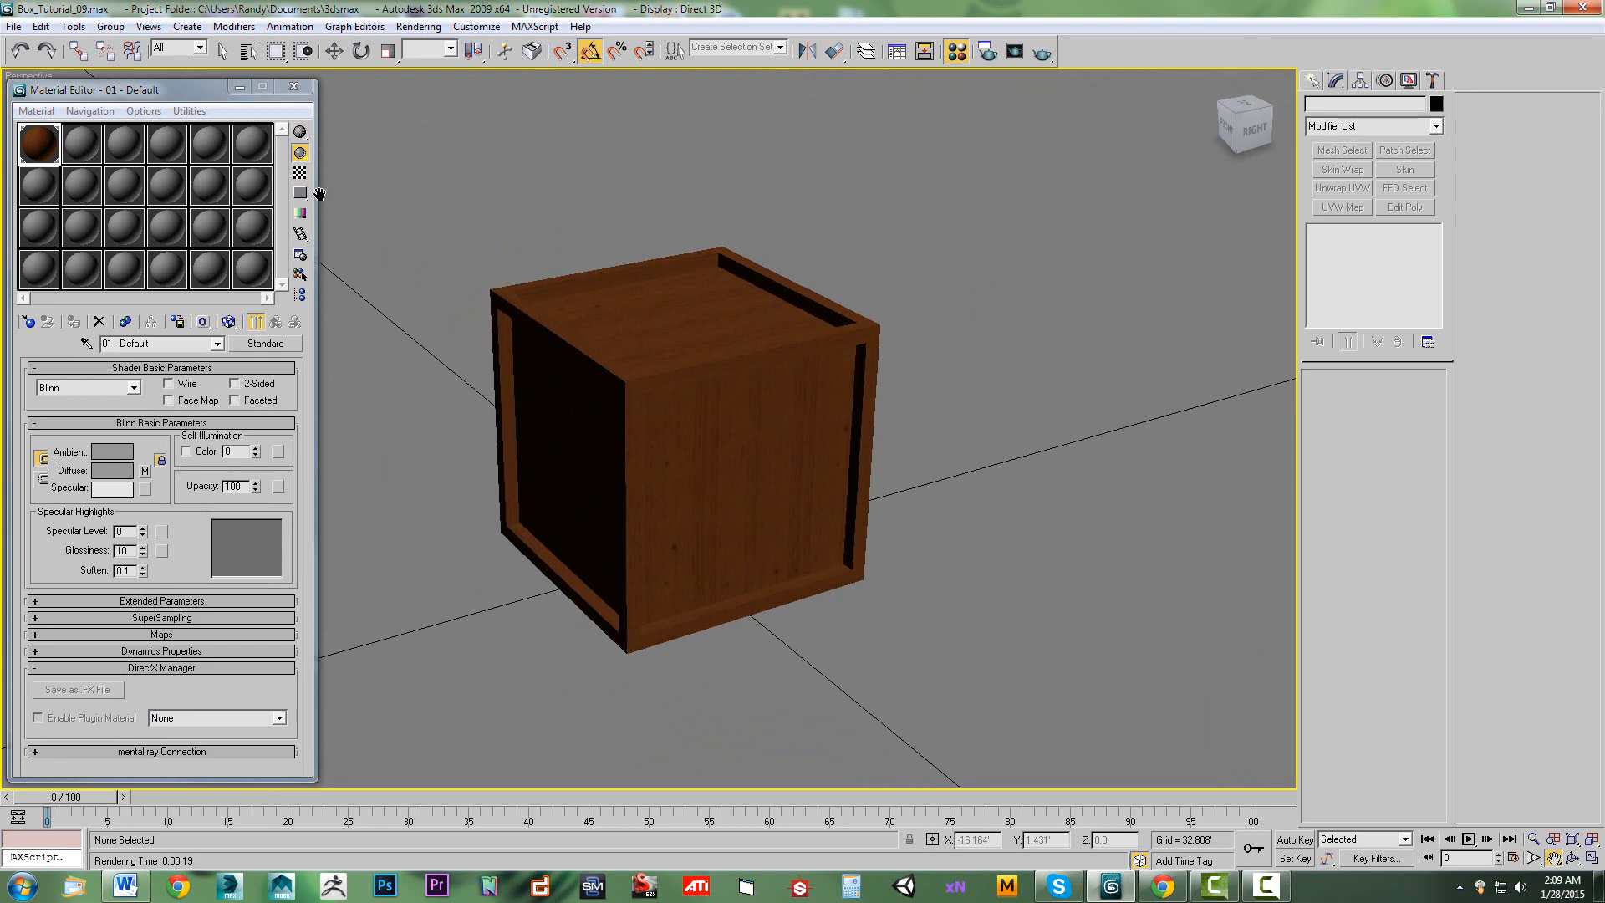
Load panel.psd from the Desktop with collapsed layers as the second material's diffuse bitmap, and show the map in the viewport.
{"action": "left_click", "coordinate": [92, 149]}
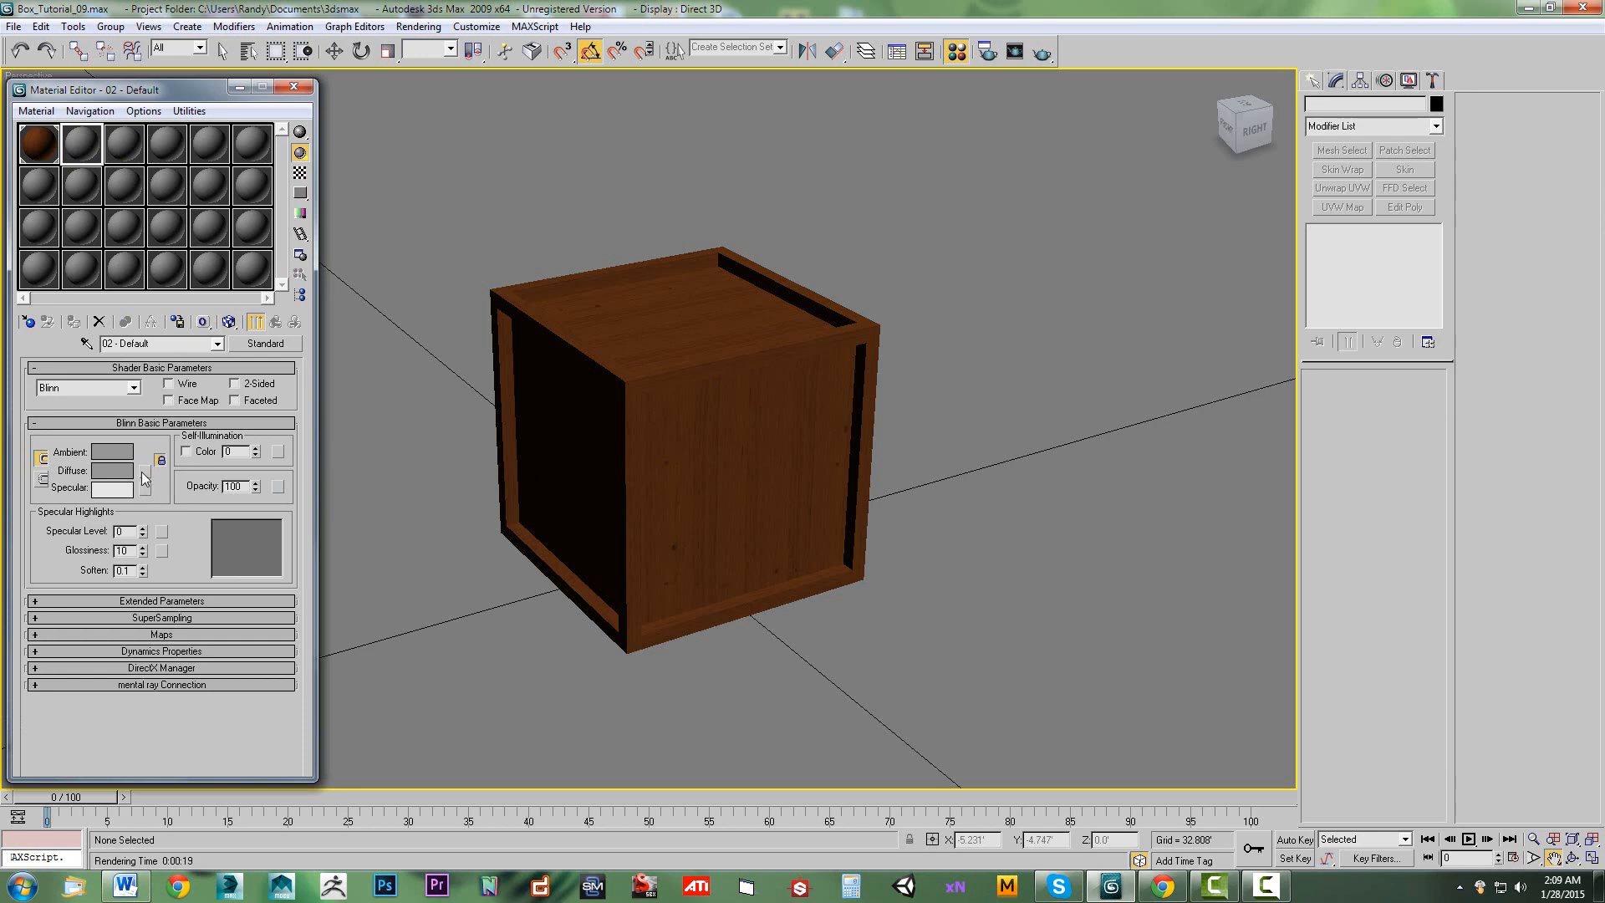
{"action": "left_click", "coordinate": [146, 474]}
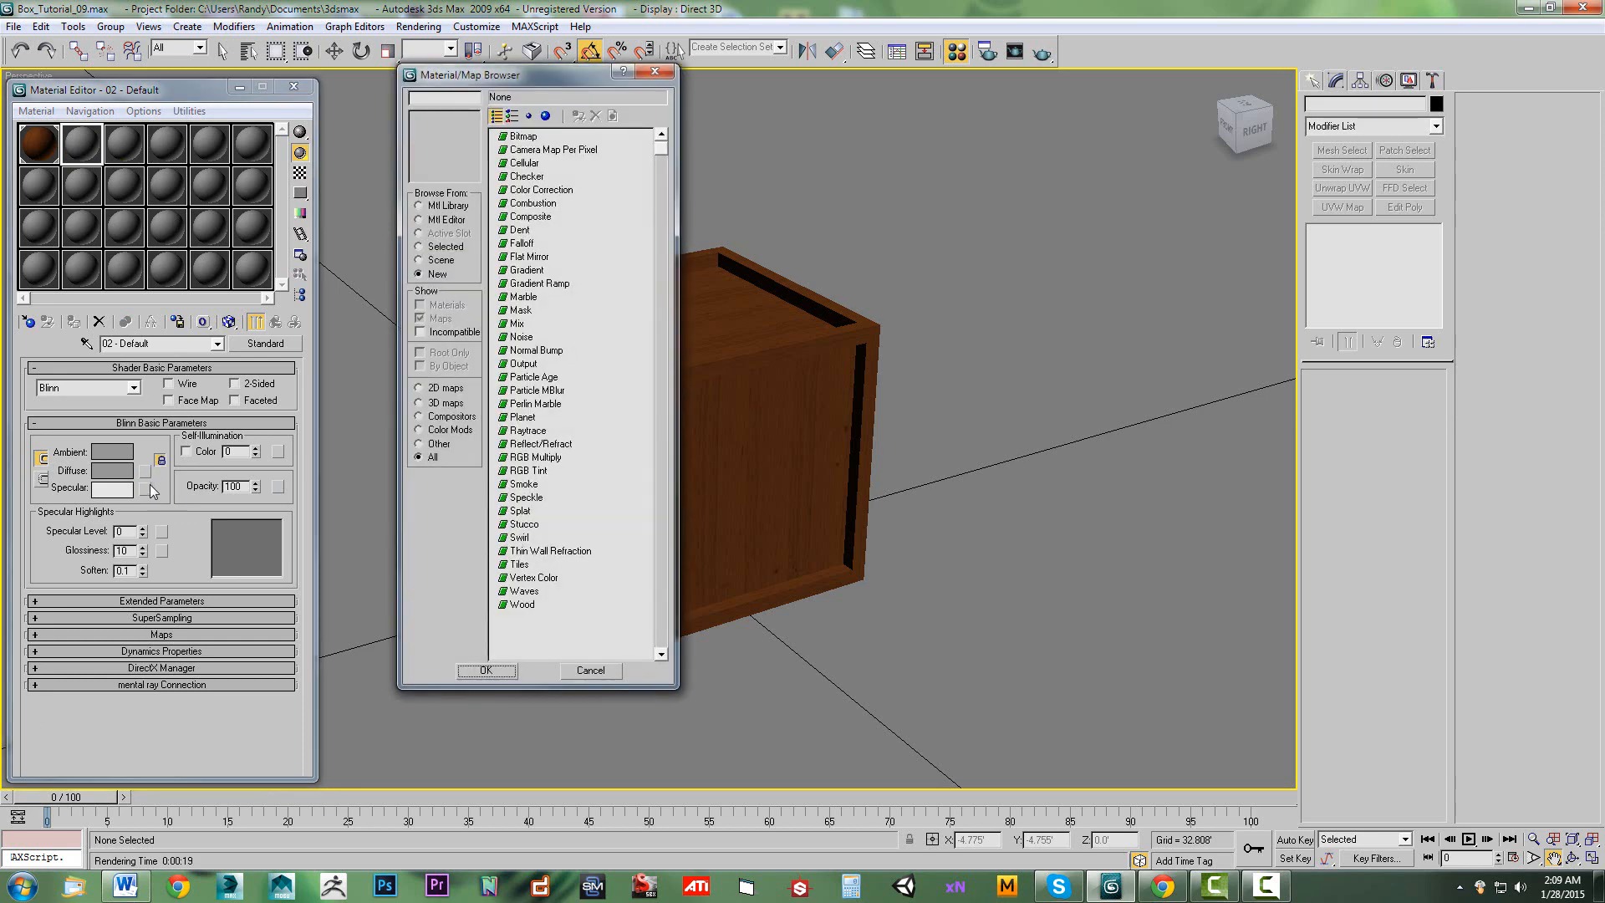
{"action": "double_click", "coordinate": [524, 137]}
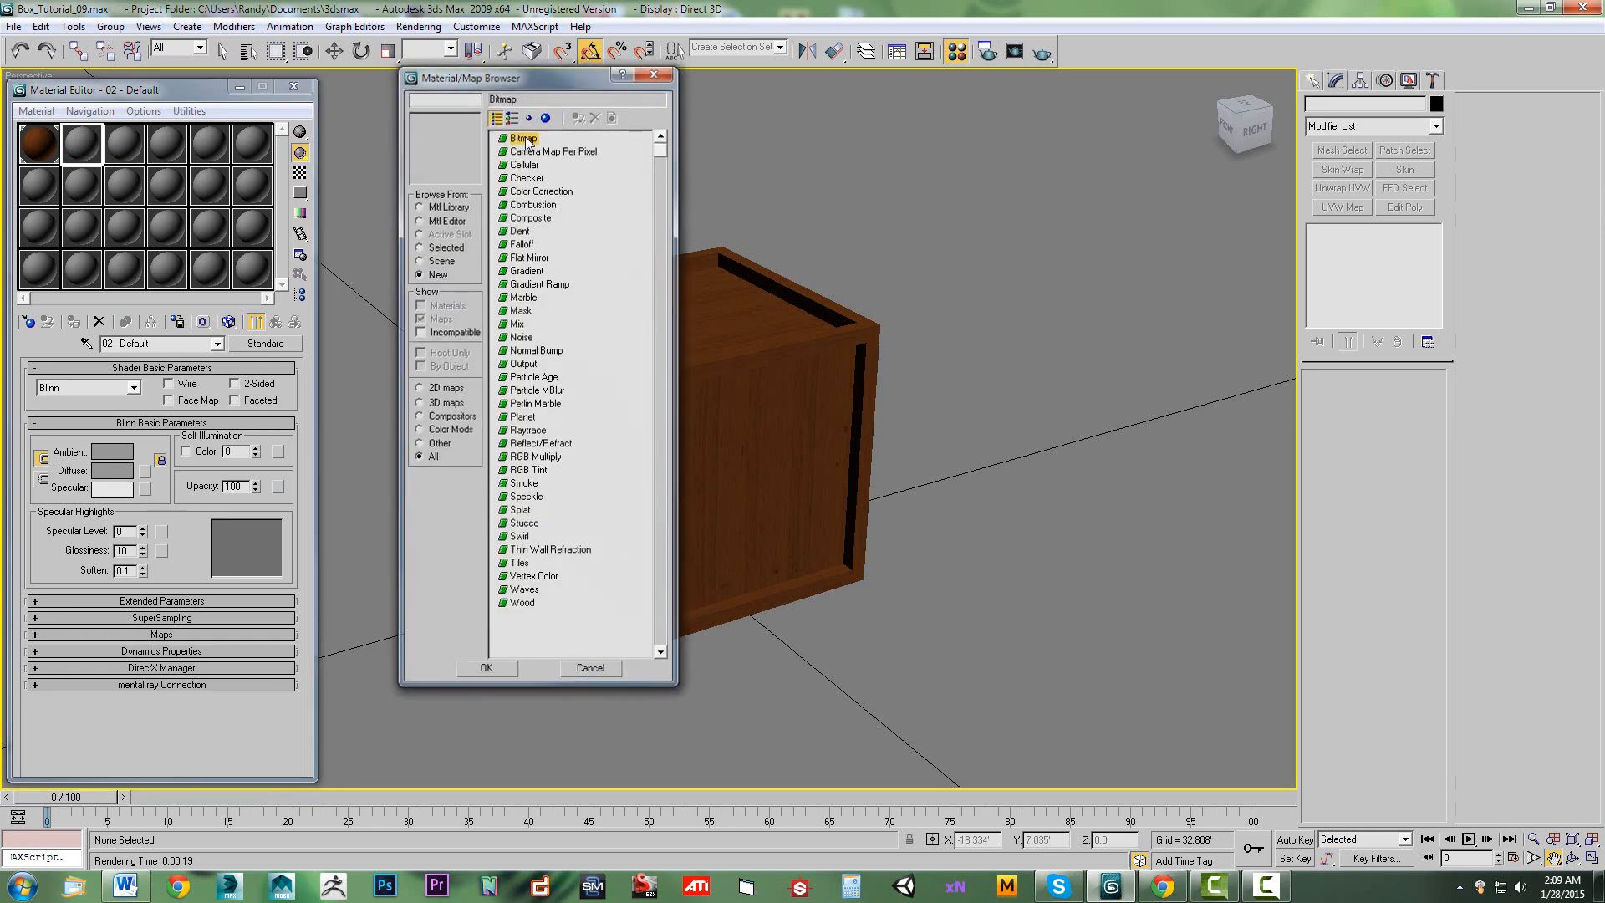
{"action": "left_click", "coordinate": [277, 67]}
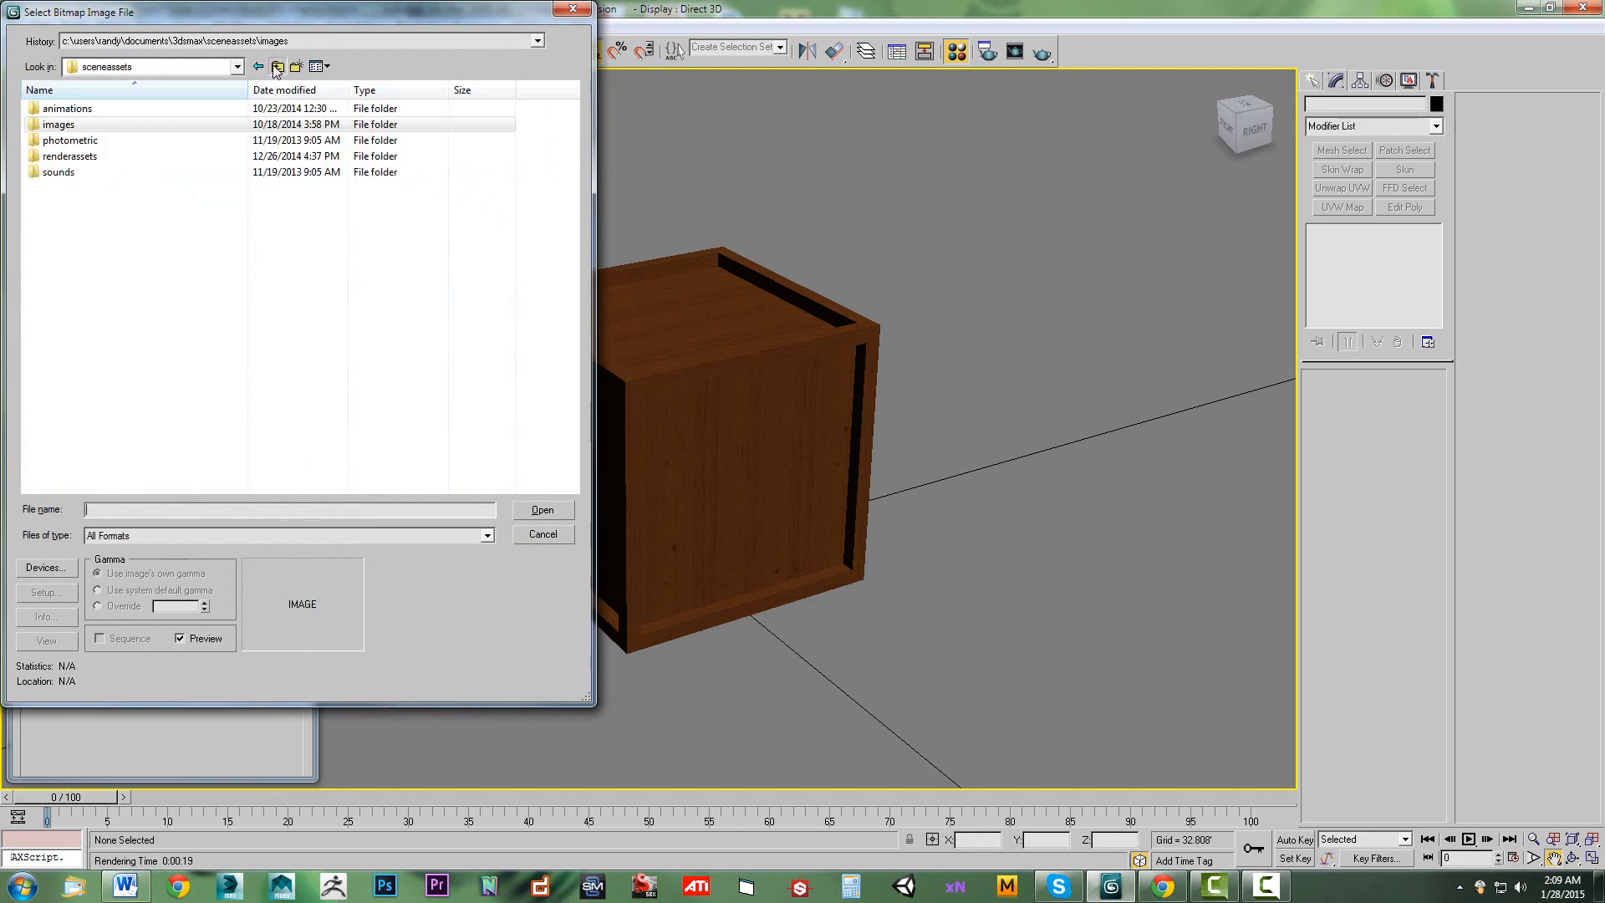
{"action": "left_click", "coordinate": [277, 67]}
{"action": "left_click", "coordinate": [276, 67]}
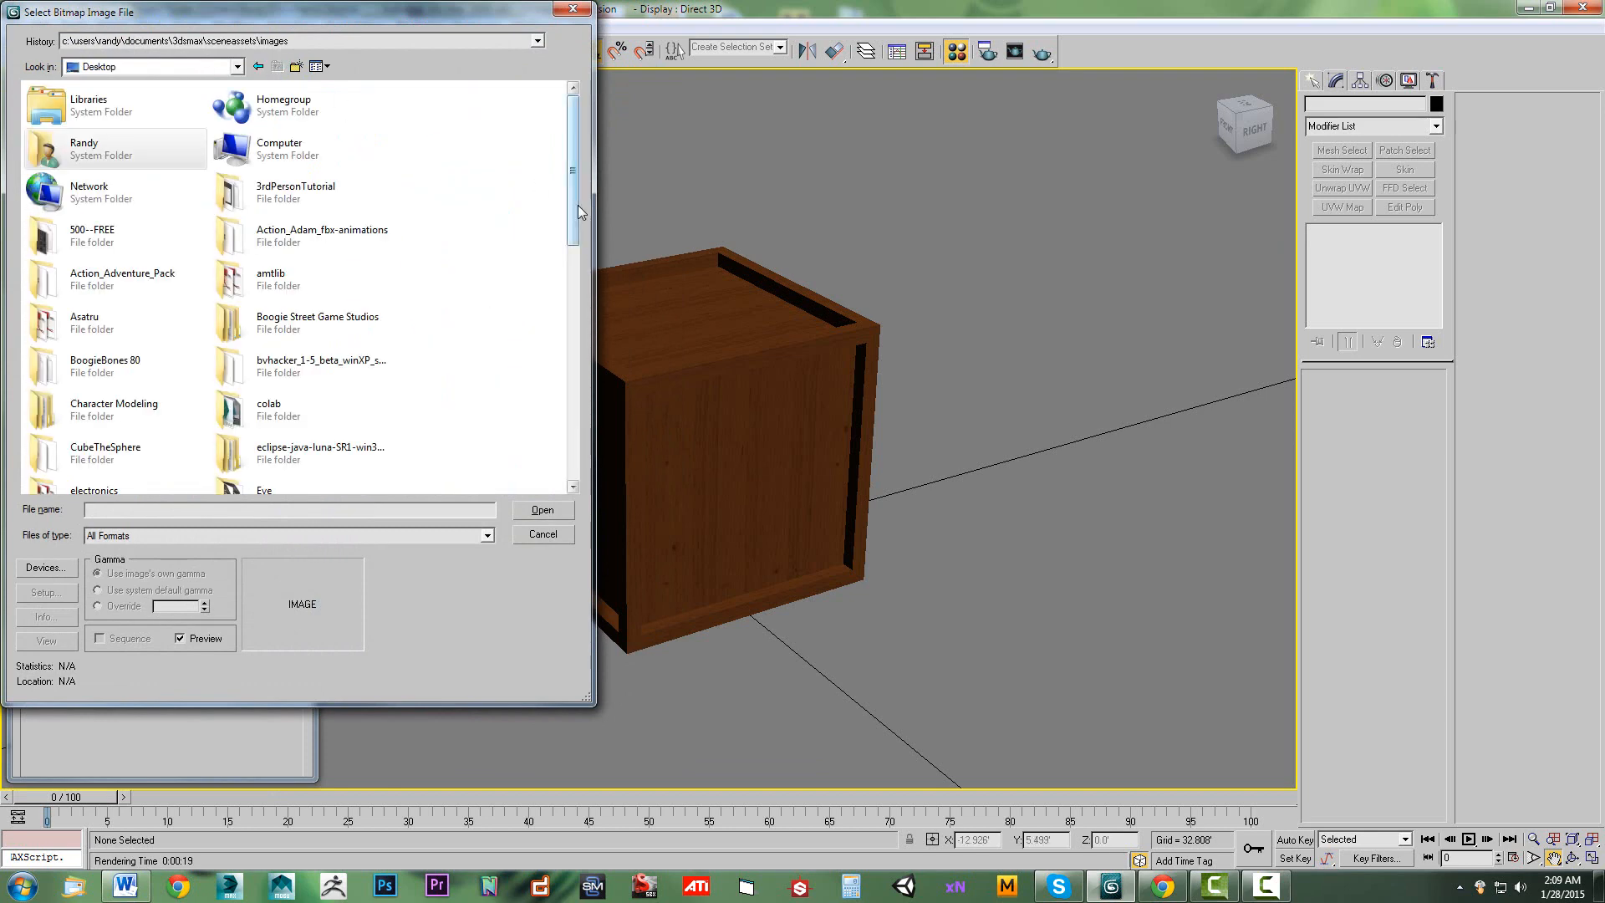
{"action": "left_click_drag", "start_coordinate": [572, 212], "coordinate": [557, 462]}
{"action": "left_click", "coordinate": [295, 391]}
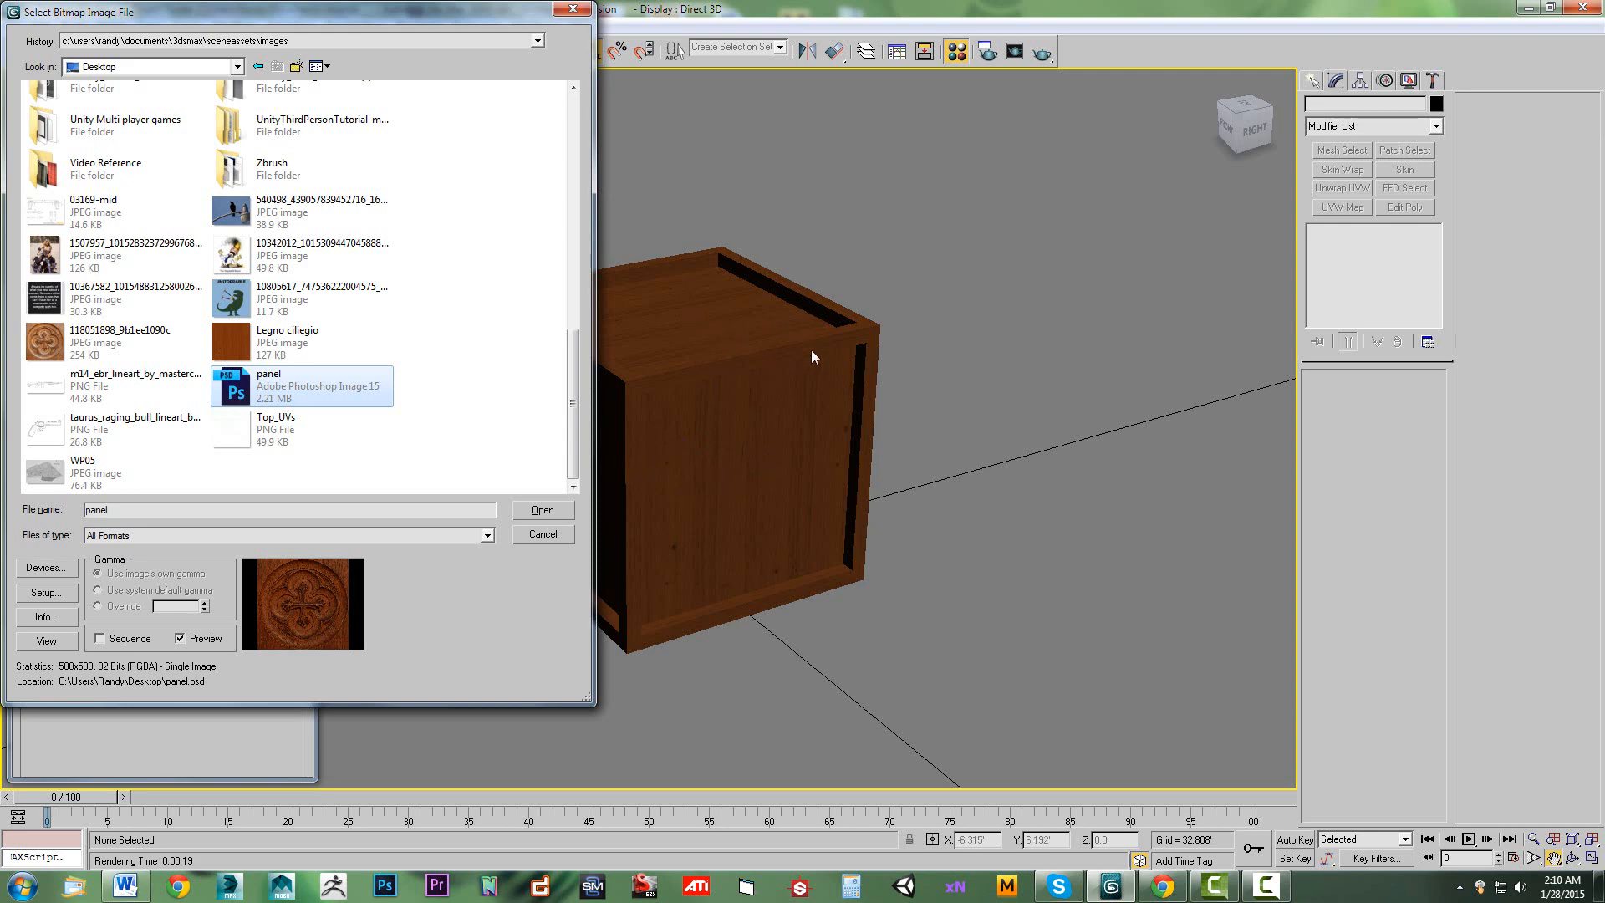
{"action": "left_click", "coordinate": [551, 511]}
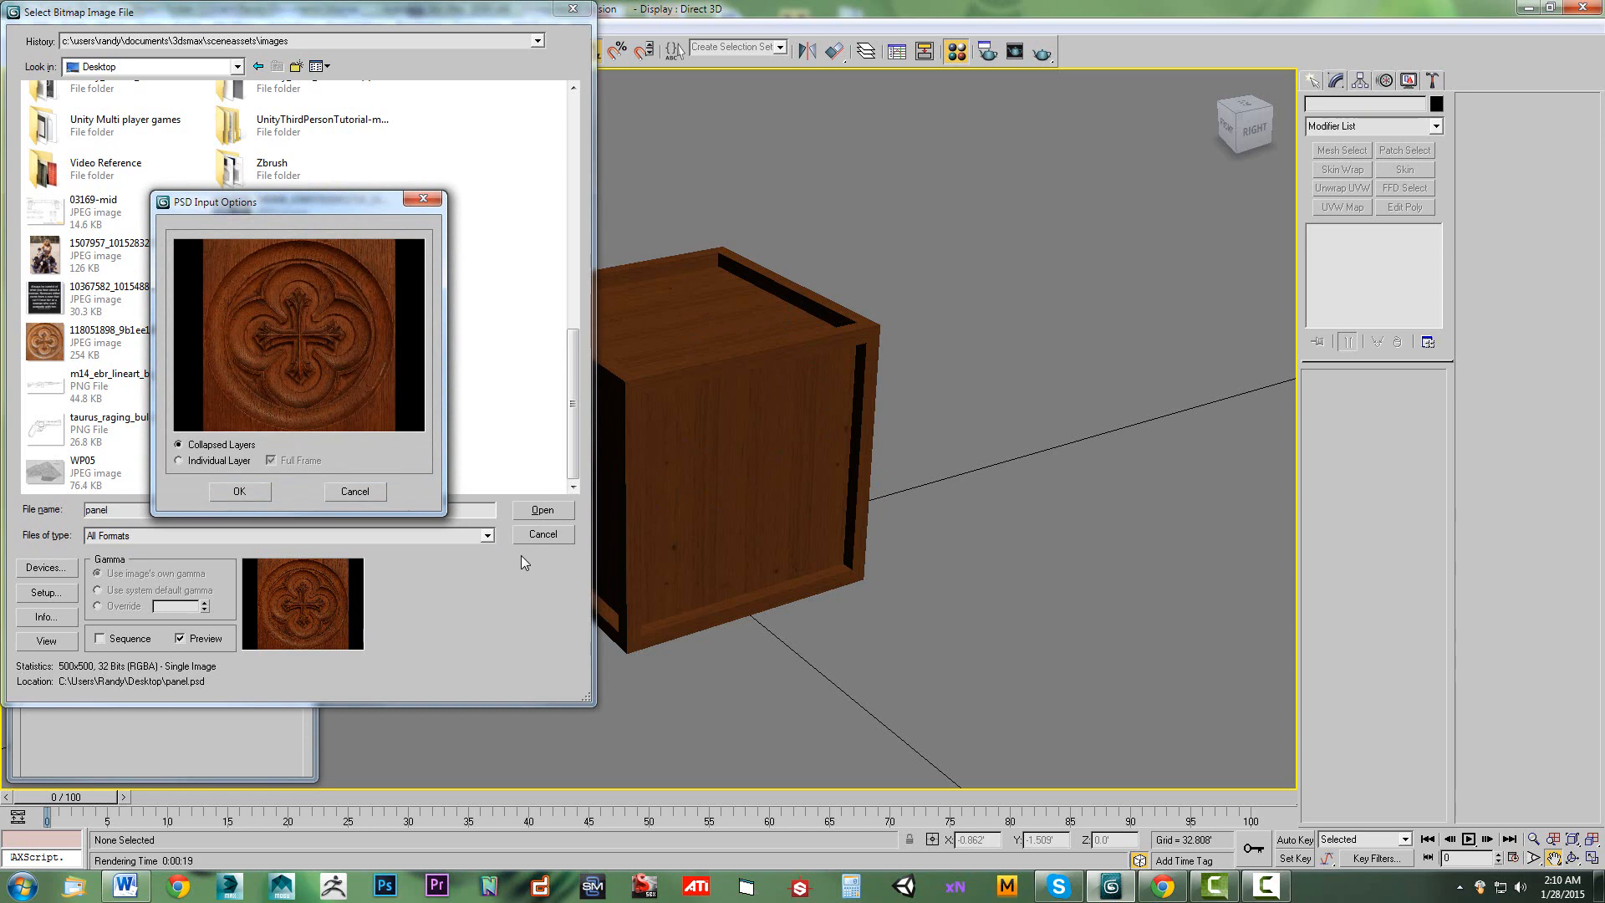
{"action": "left_click", "coordinate": [239, 490]}
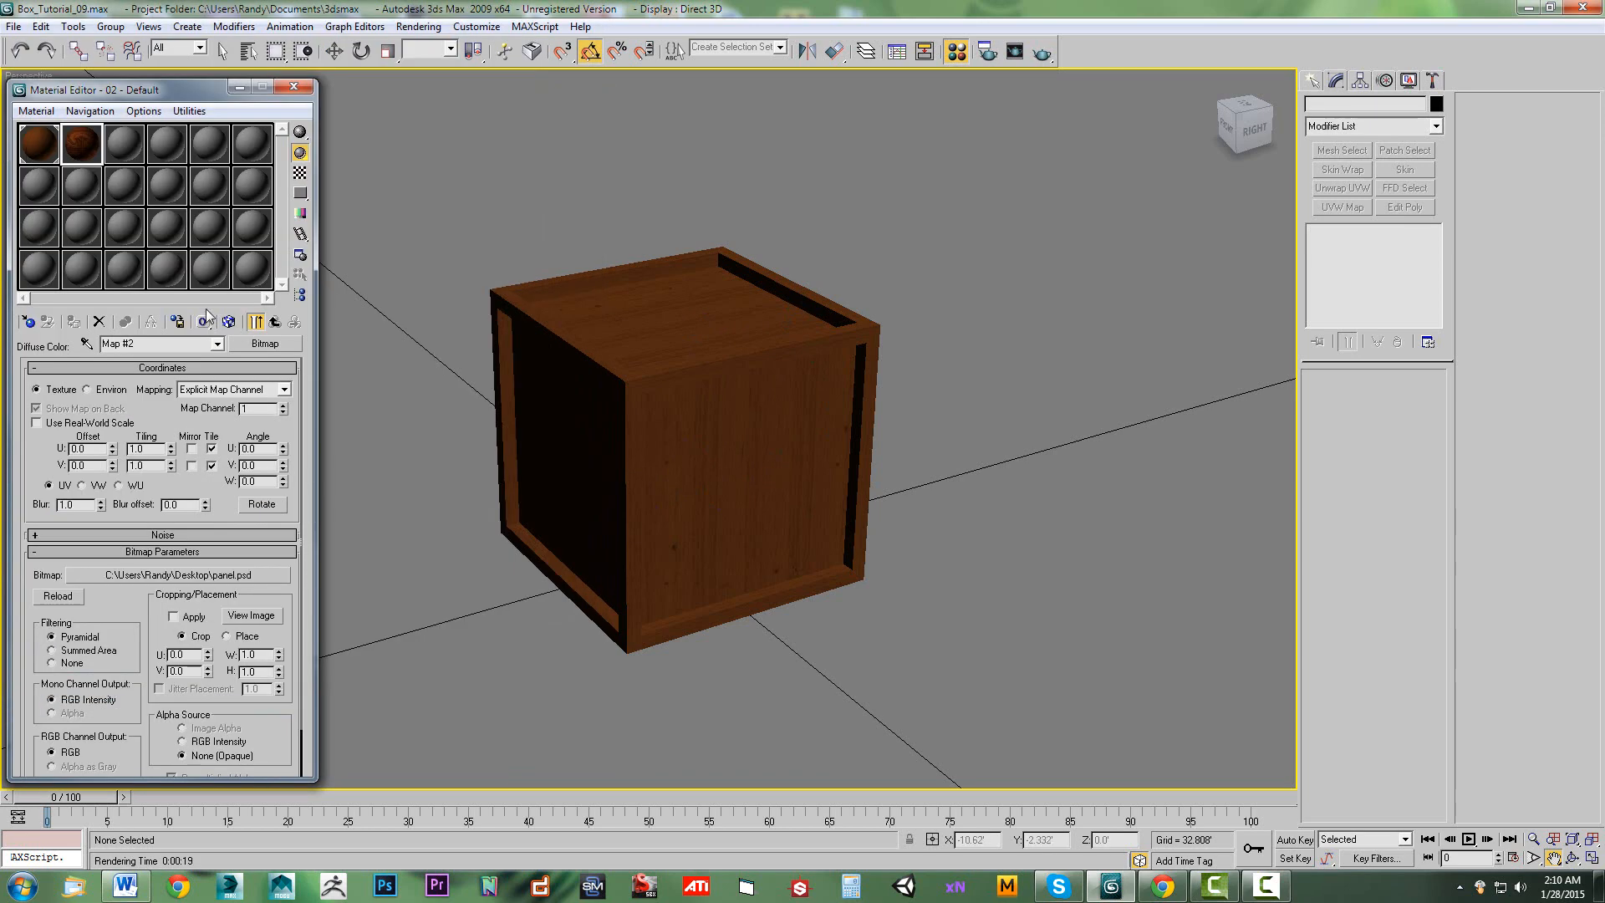
{"action": "left_click", "coordinate": [228, 321]}
{"action": "left_click", "coordinate": [276, 323]}
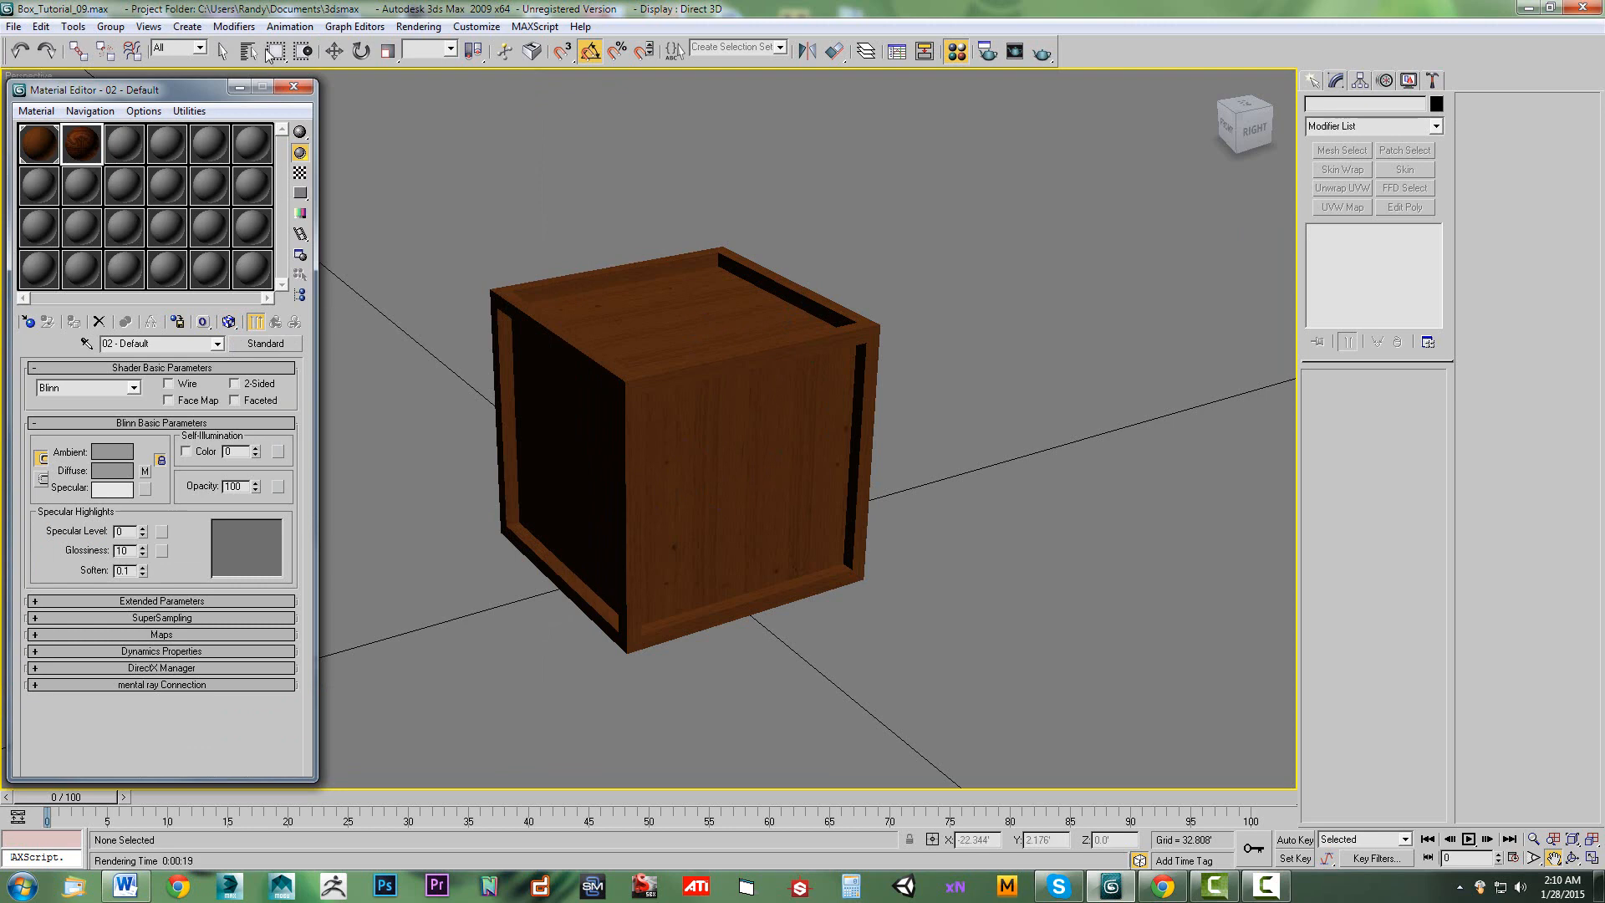
Select the wooden box and collapse its entire modifier stack.
{"action": "left_click", "coordinate": [223, 51]}
{"action": "left_click", "coordinate": [637, 372]}
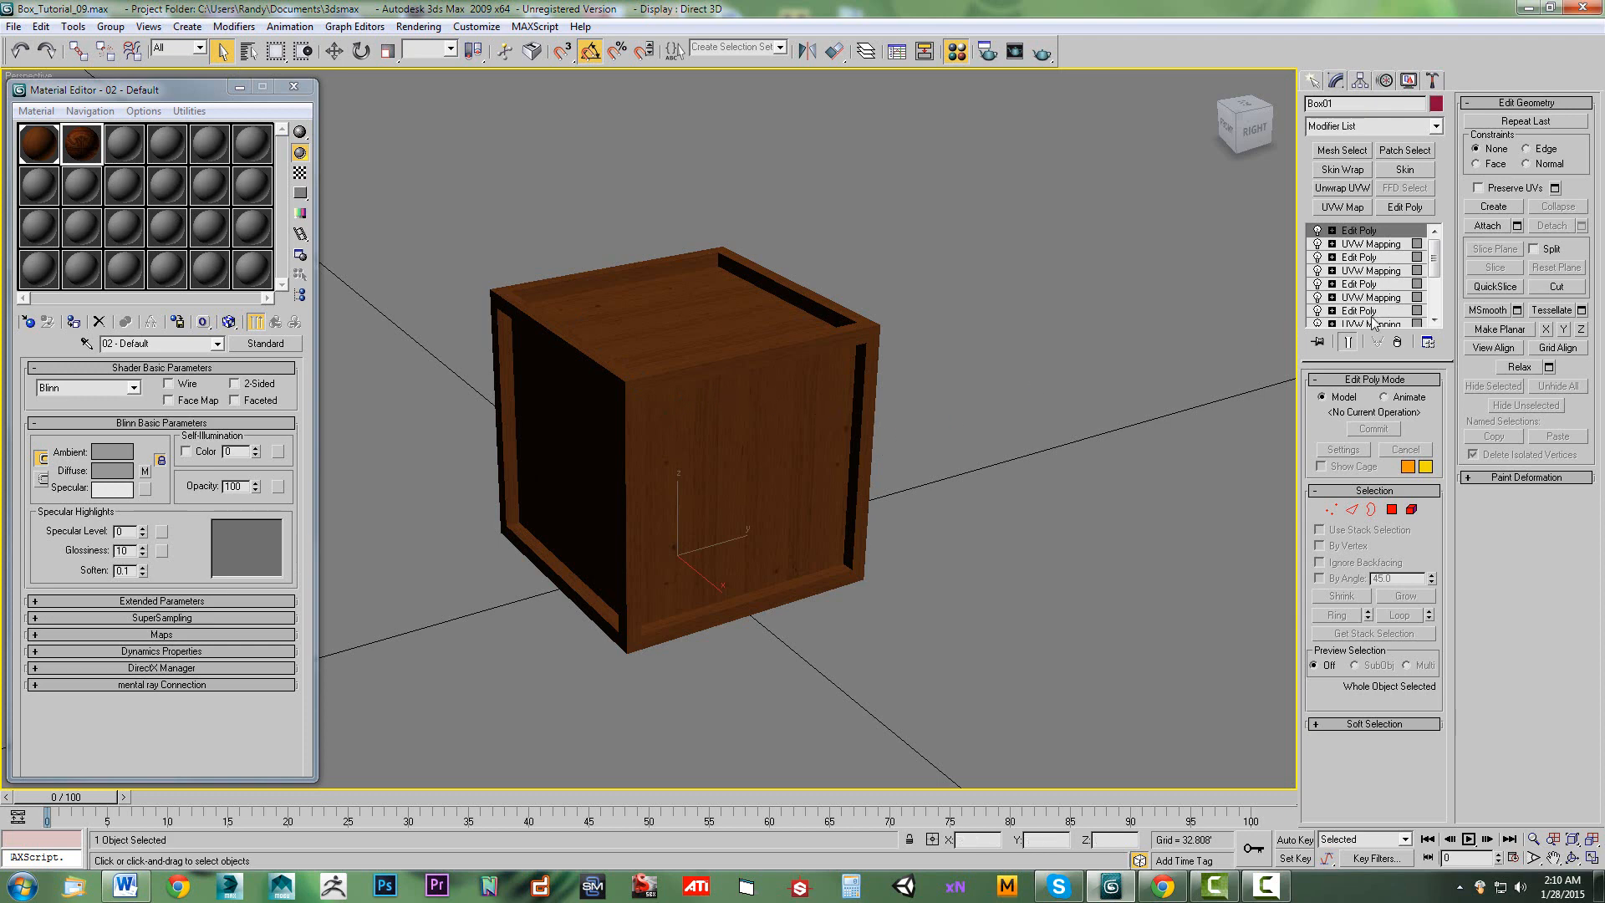
{"action": "mouse_move", "coordinate": [1434, 263]}
{"action": "left_mouse_down"}
{"action": "mouse_move", "coordinate": [1437, 313]}
{"action": "mouse_move", "coordinate": [1440, 251]}
{"action": "left_mouse_up"}
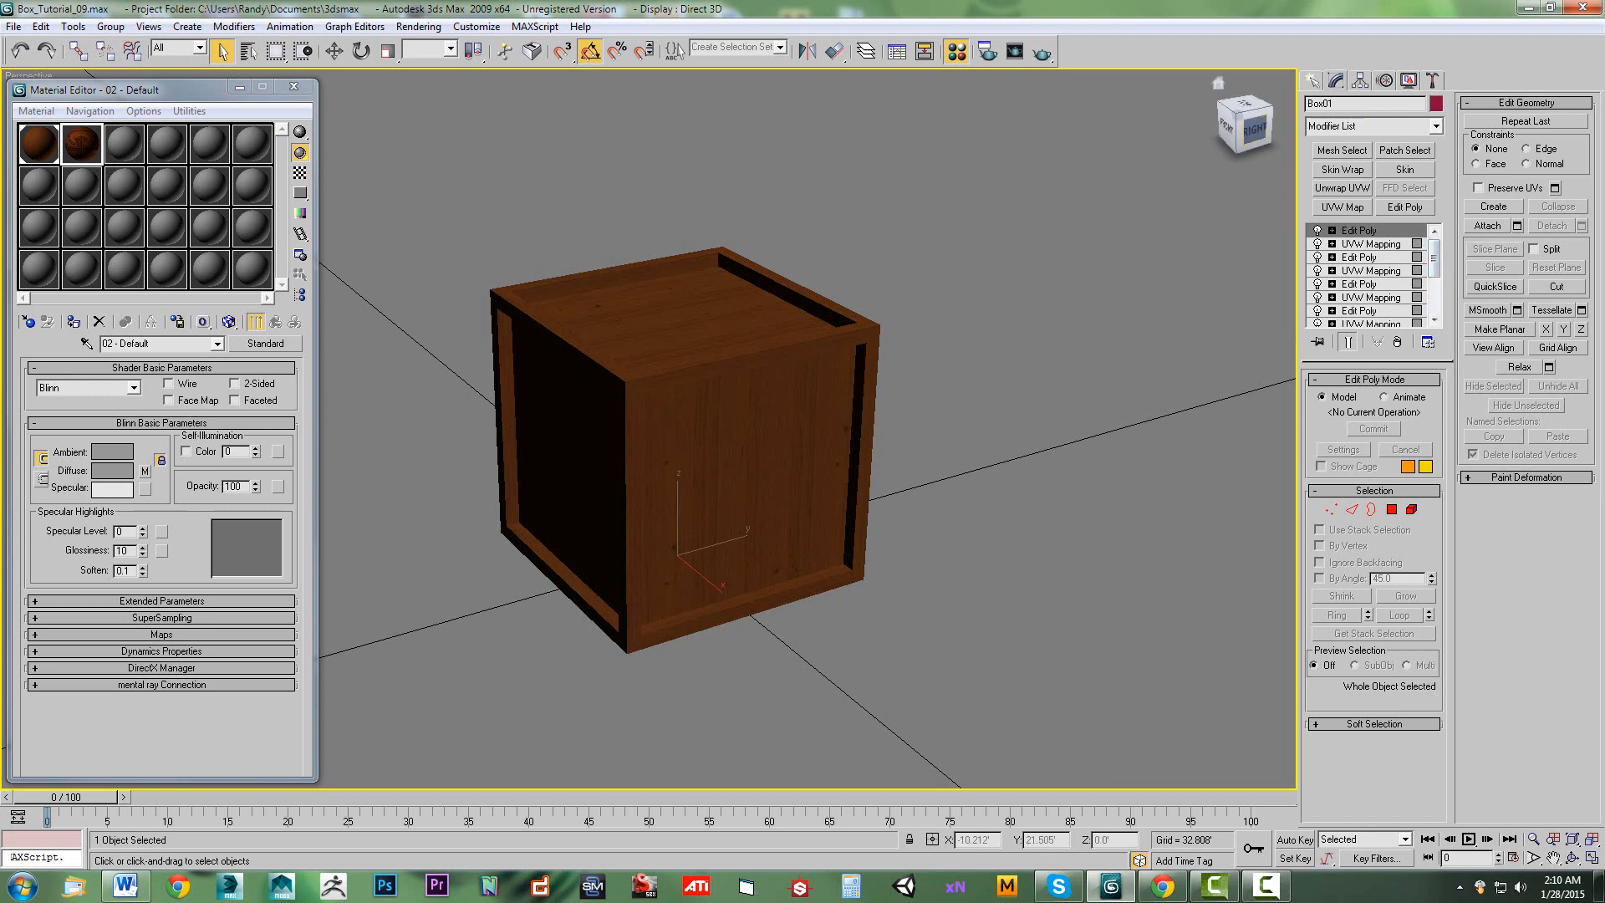
{"action": "mouse_move", "coordinate": [1254, 129]}
{"action": "left_mouse_down"}
{"action": "mouse_move", "coordinate": [1229, 121]}
{"action": "mouse_move", "coordinate": [1257, 134]}
{"action": "left_mouse_up"}
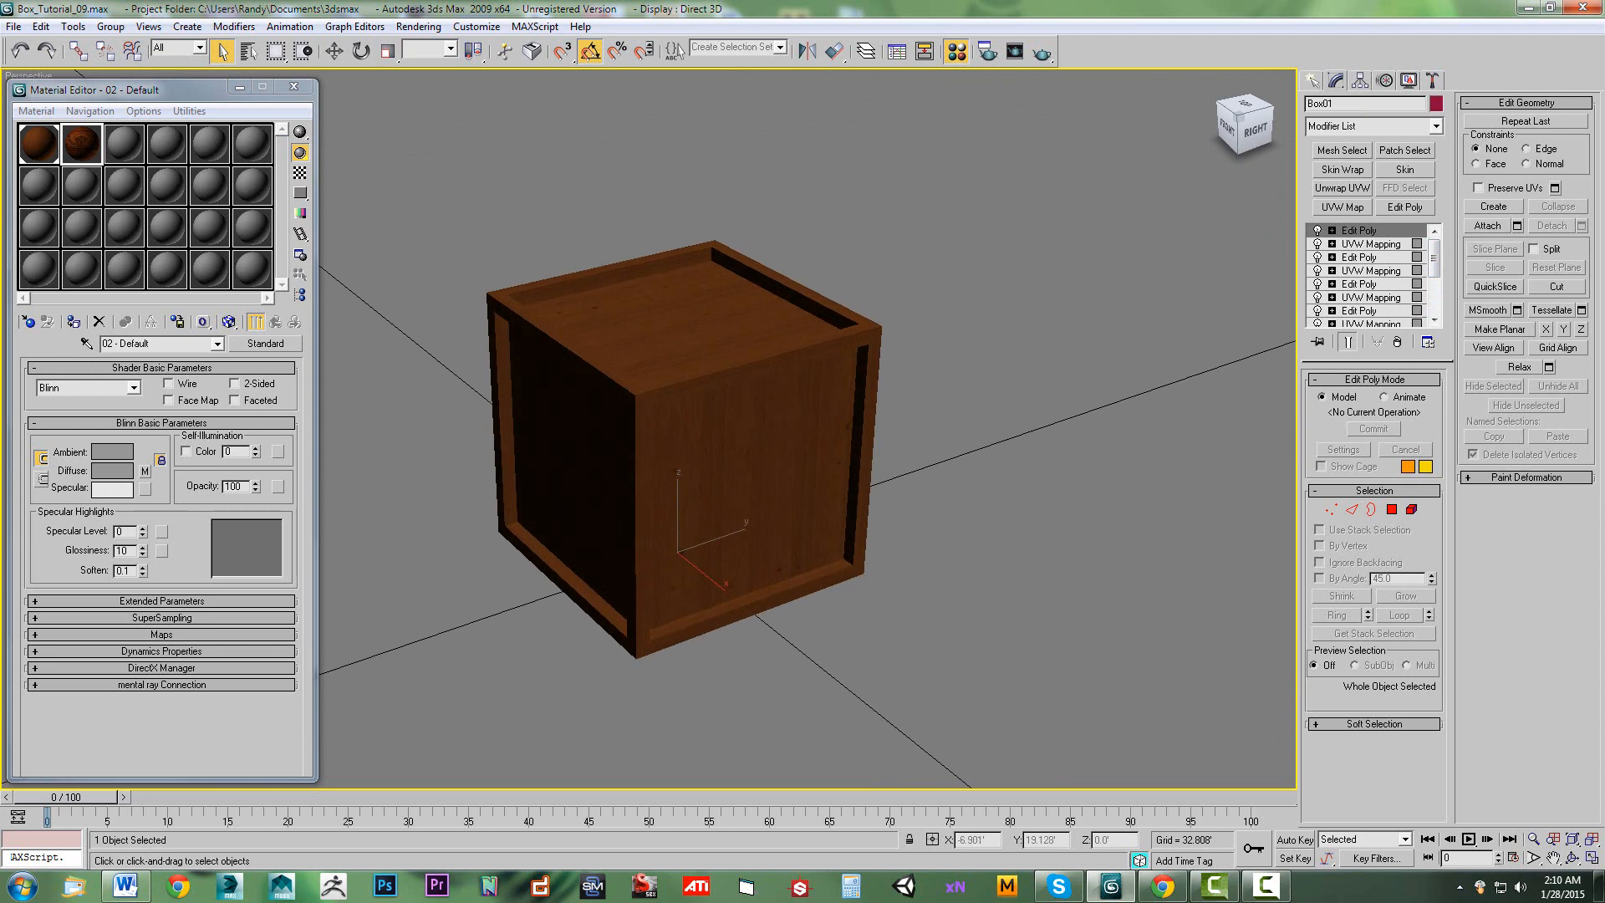
{"action": "left_click_drag", "start_coordinate": [1256, 133], "coordinate": [1256, 127]}
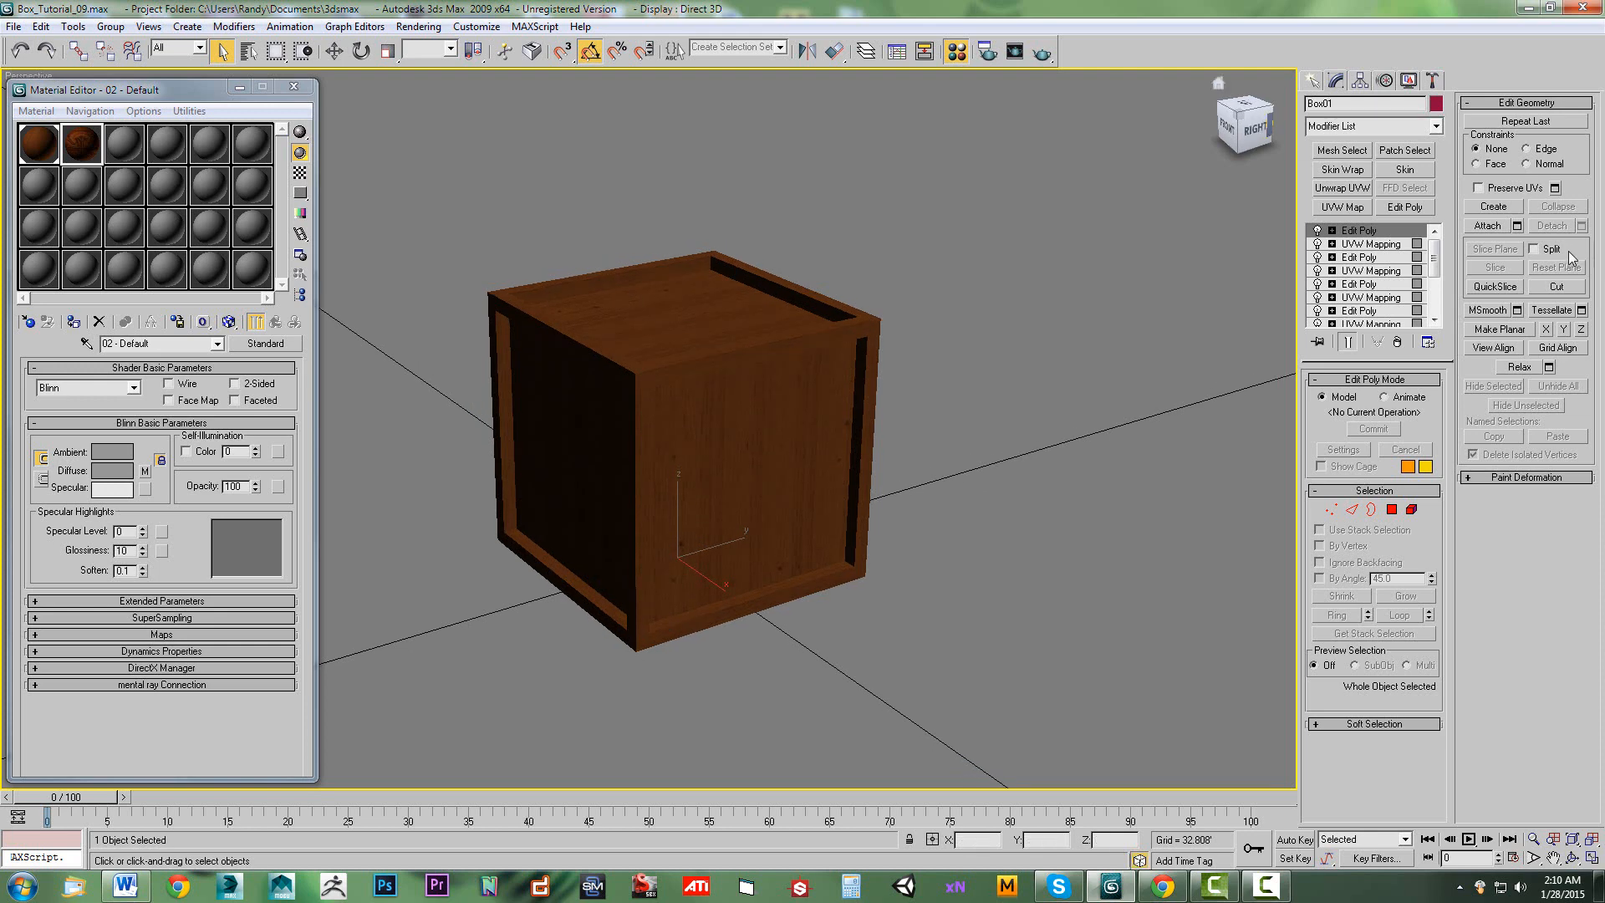
{"action": "right_click", "coordinate": [1367, 234]}
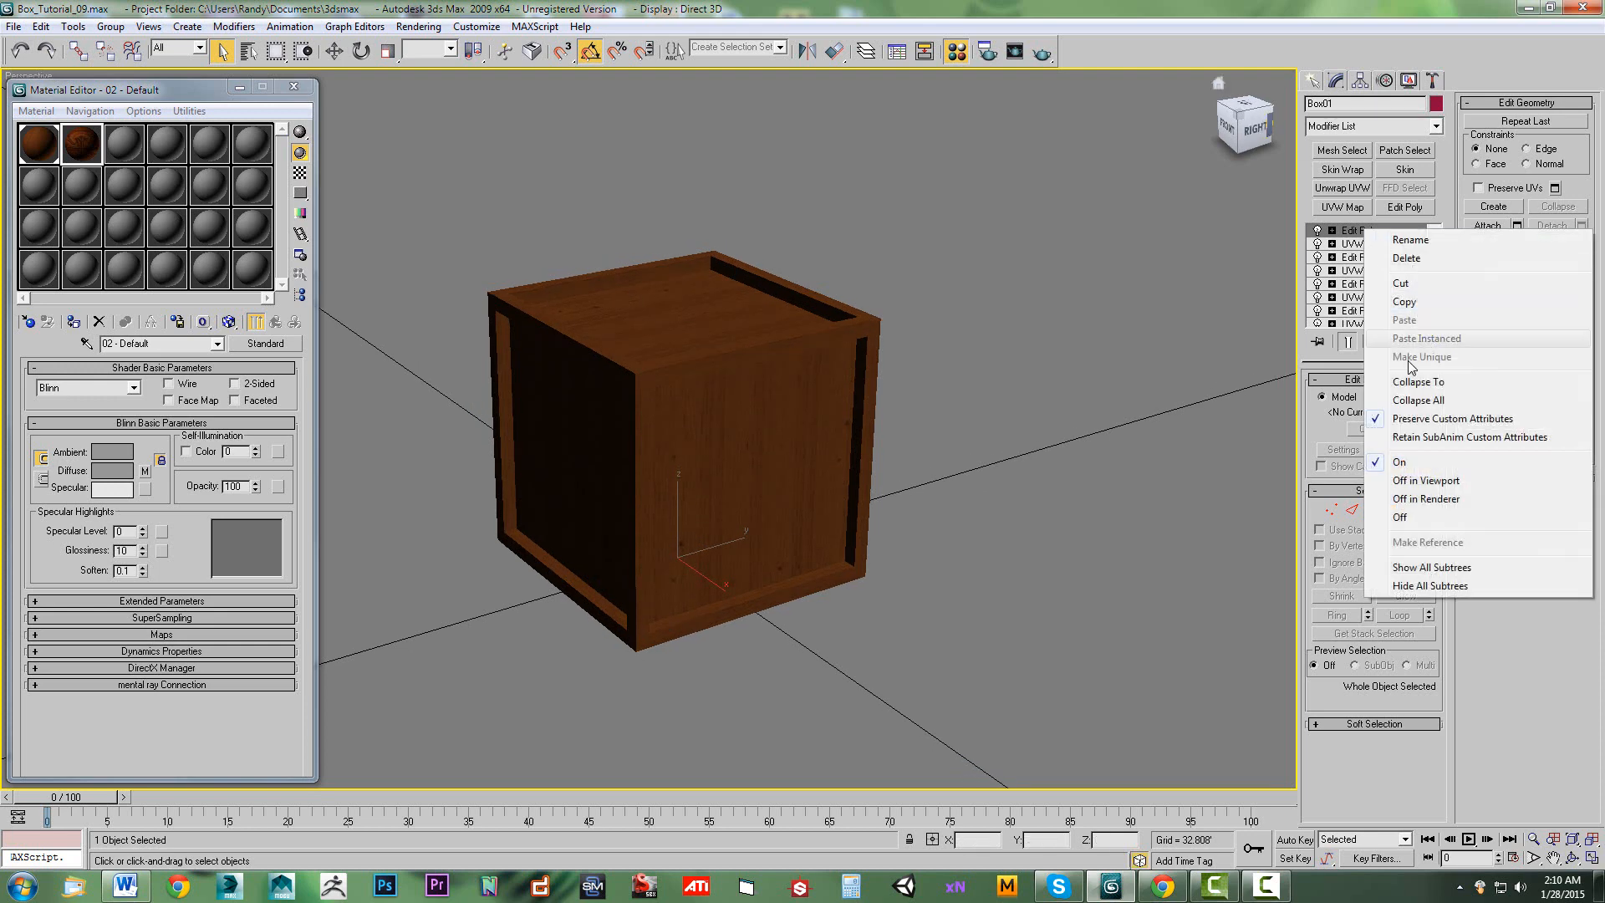
{"action": "left_click", "coordinate": [1387, 400]}
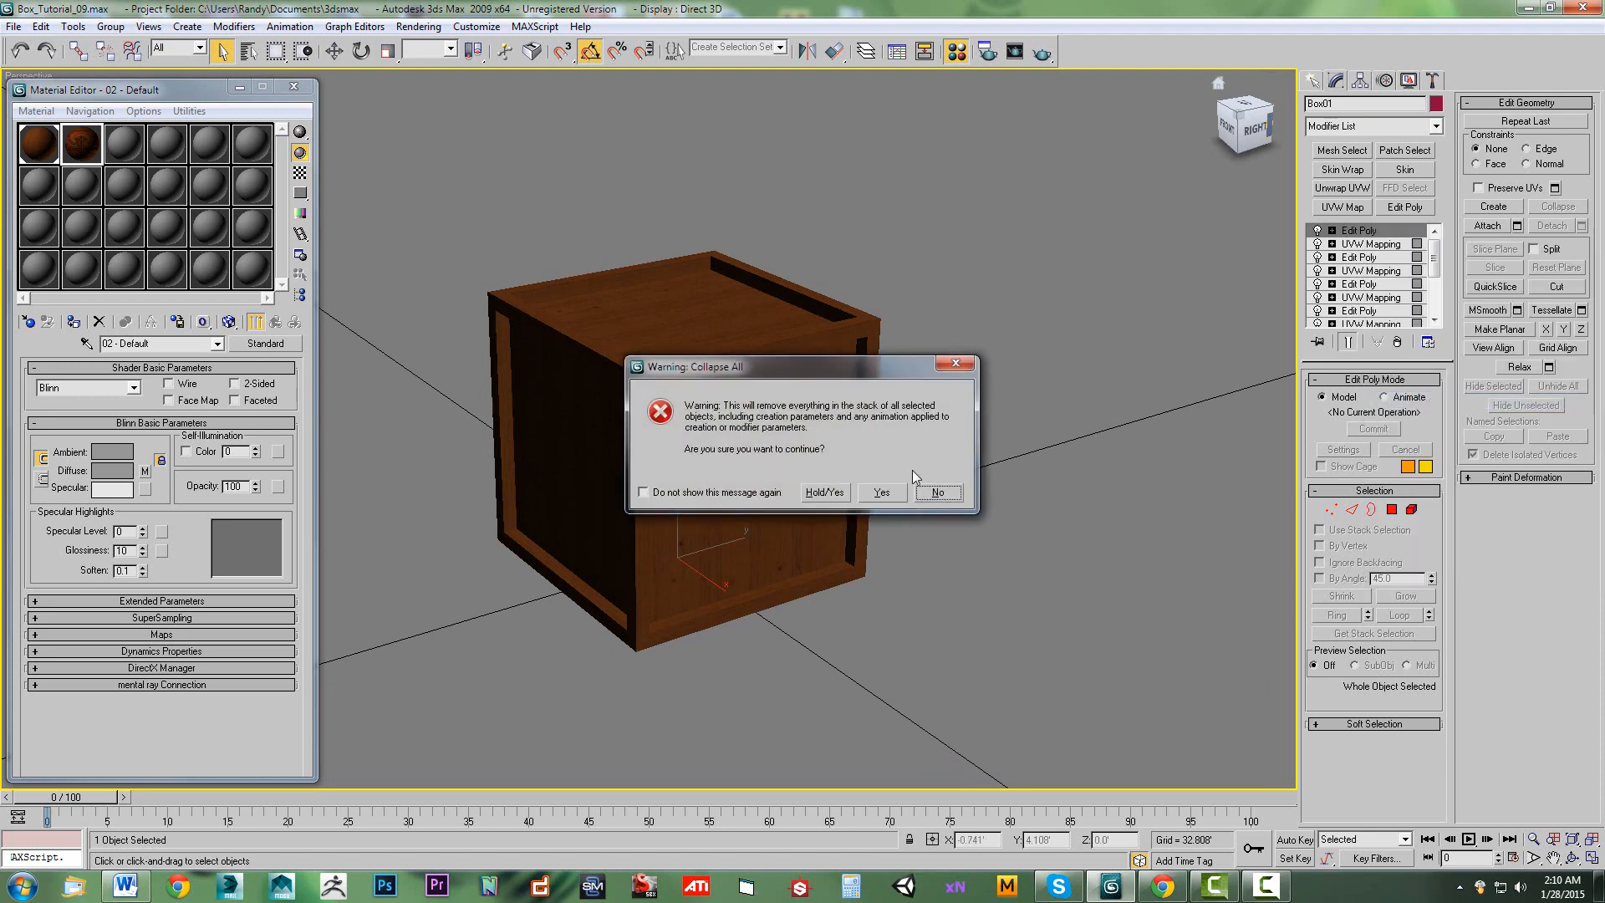
{"action": "left_click", "coordinate": [886, 492]}
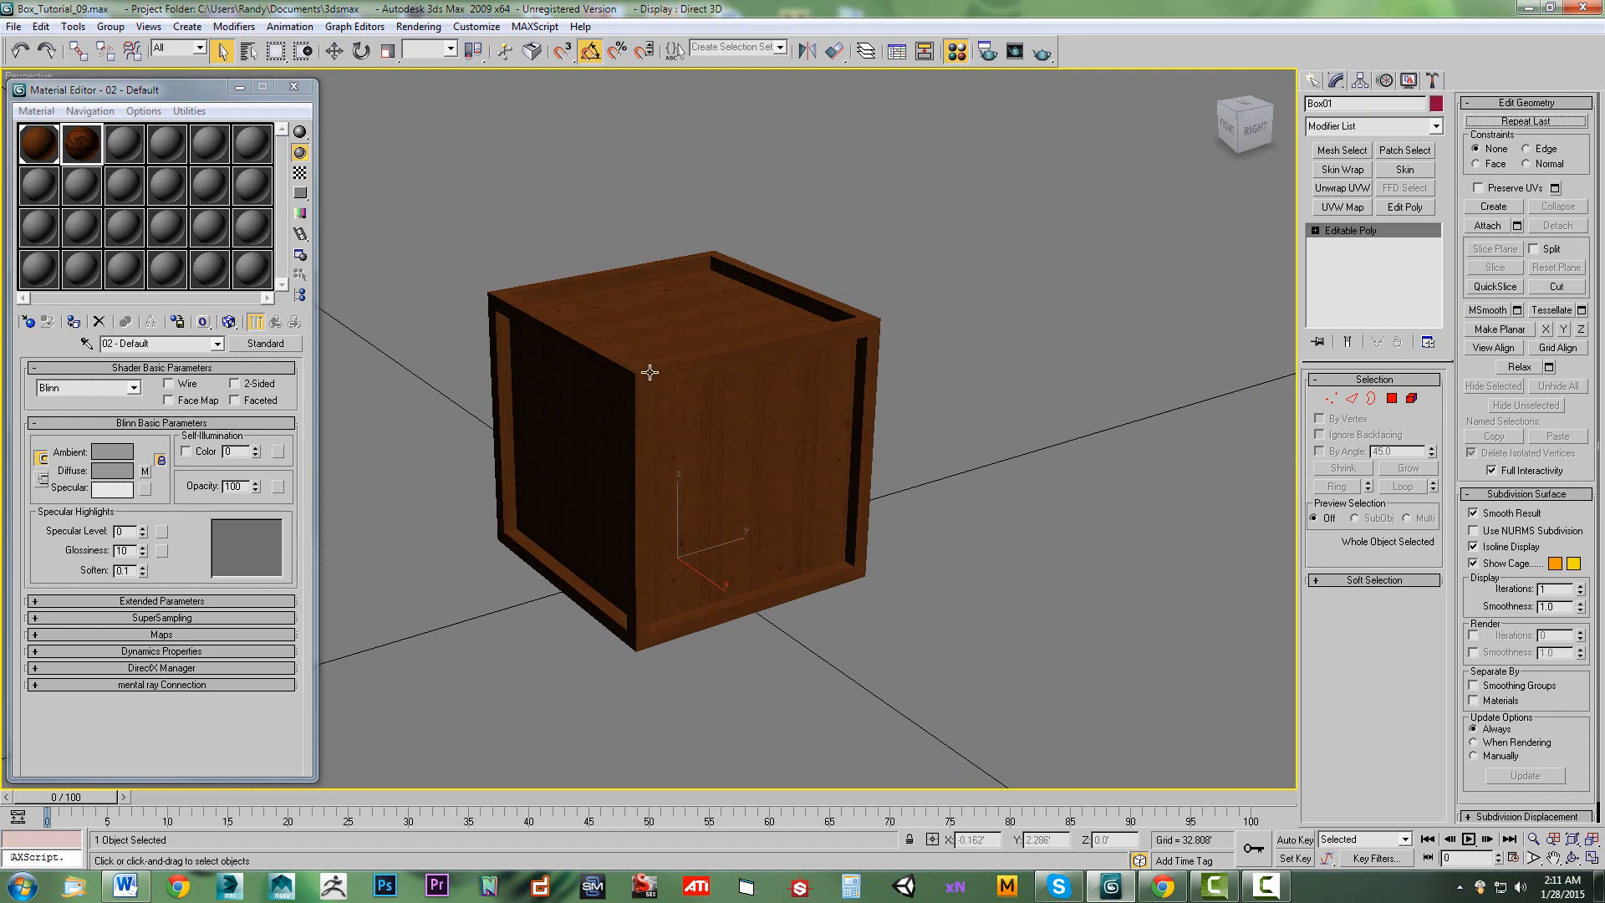
Select the entire box at Element level to inspect its polygon material ID.
{"action": "left_click", "coordinate": [1412, 399]}
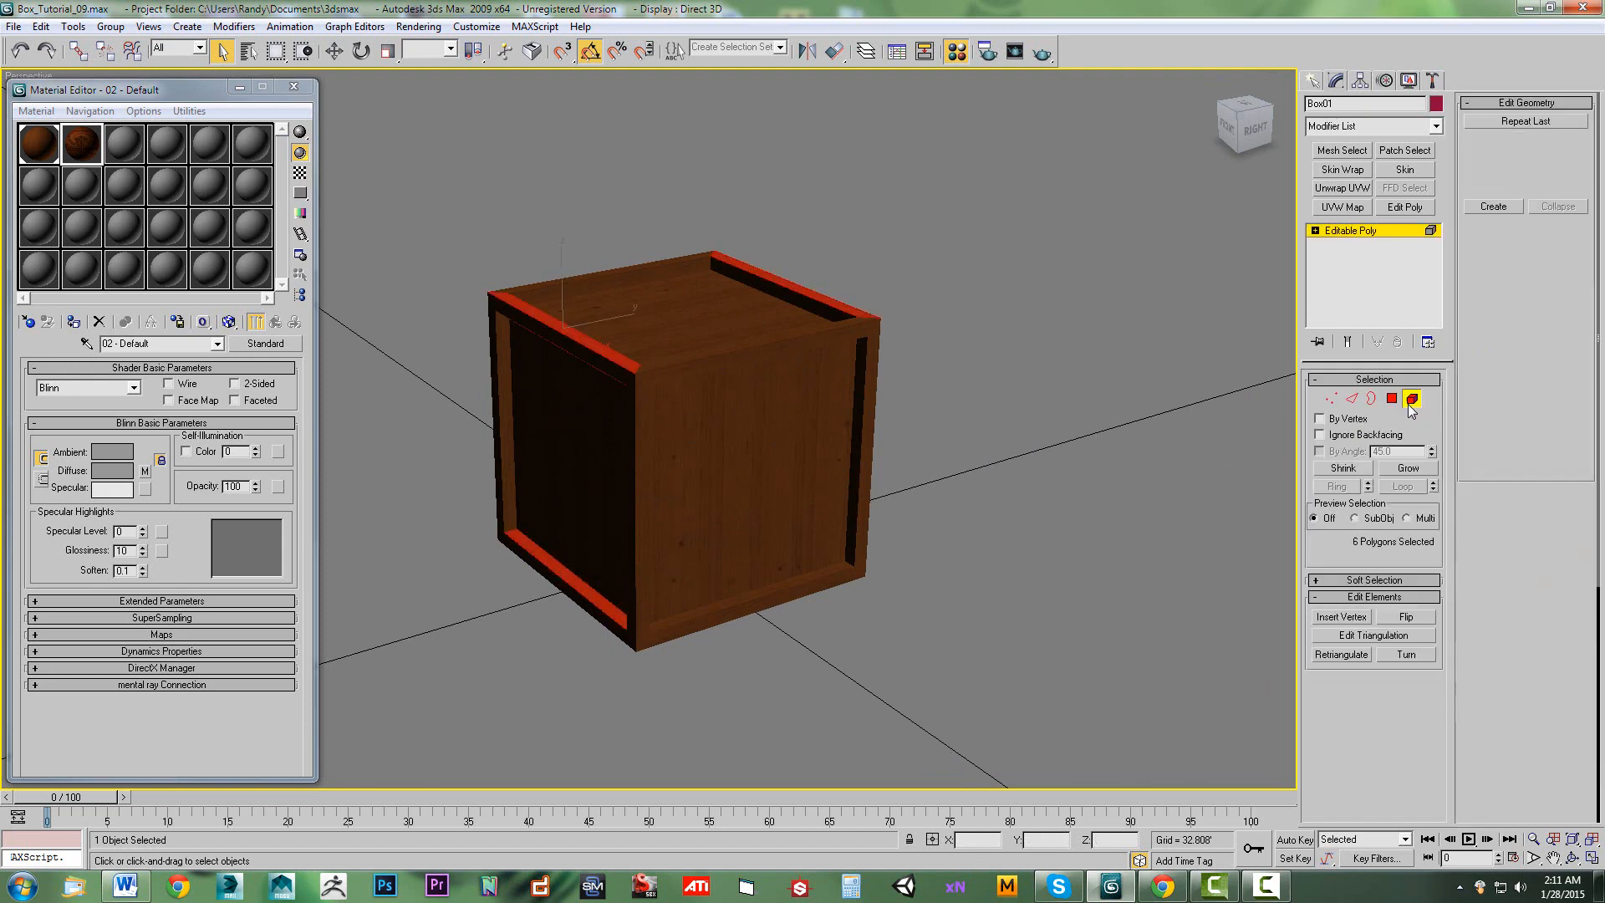
{"action": "left_click", "coordinate": [717, 370]}
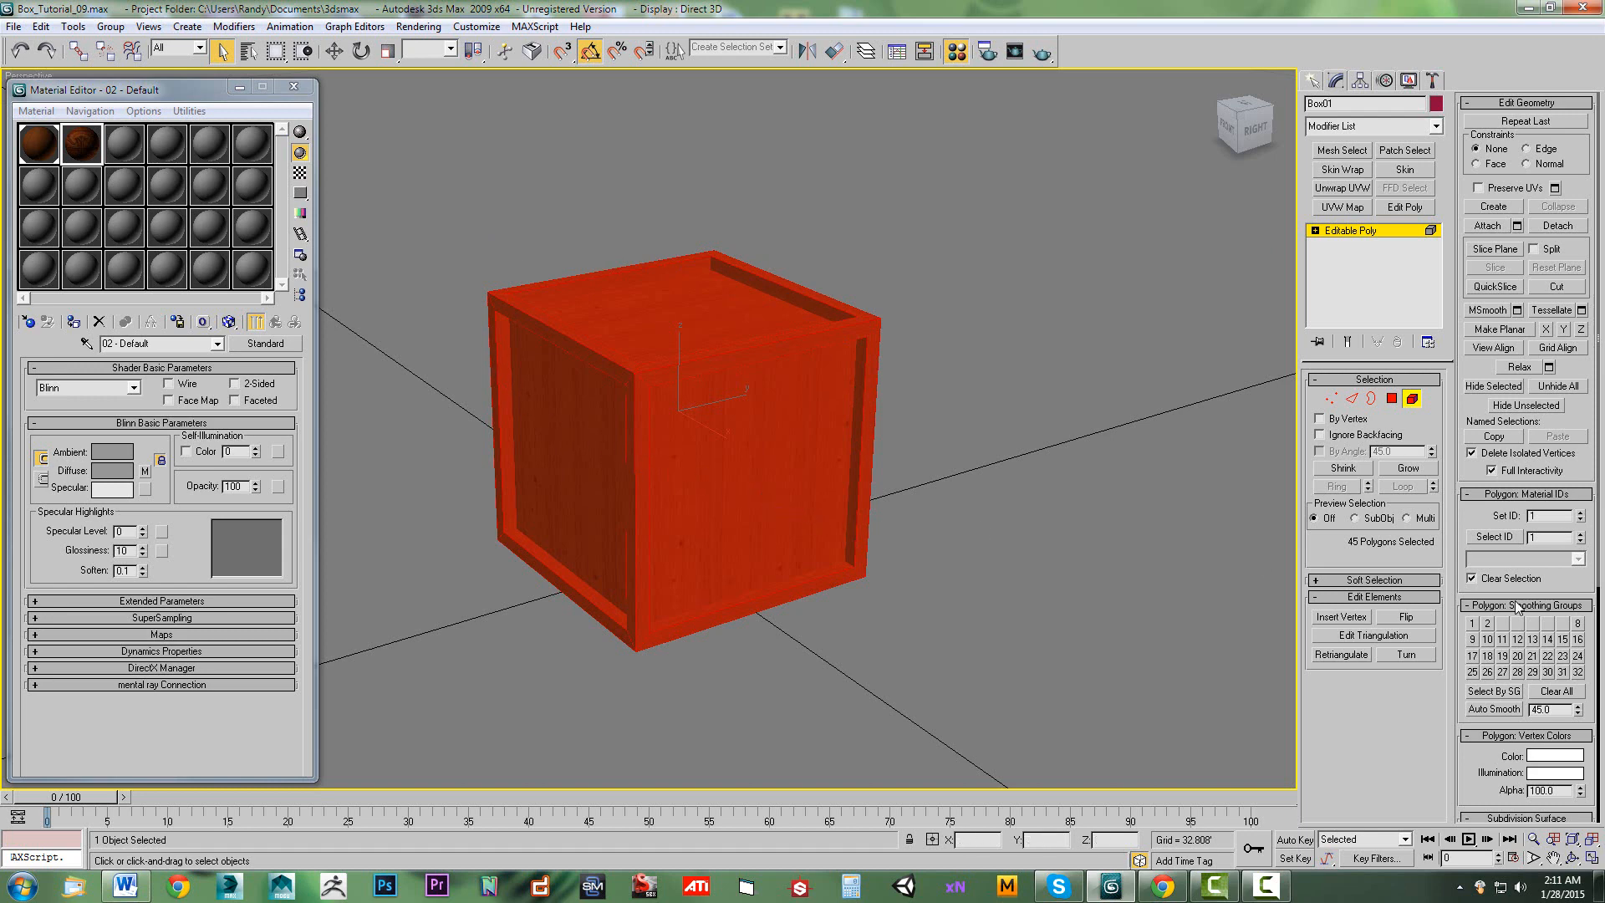
Select the five recessed panel polygons, on the four sides and the top of the box, with Ignore Backfacing enabled.
{"action": "left_click", "coordinate": [1392, 399]}
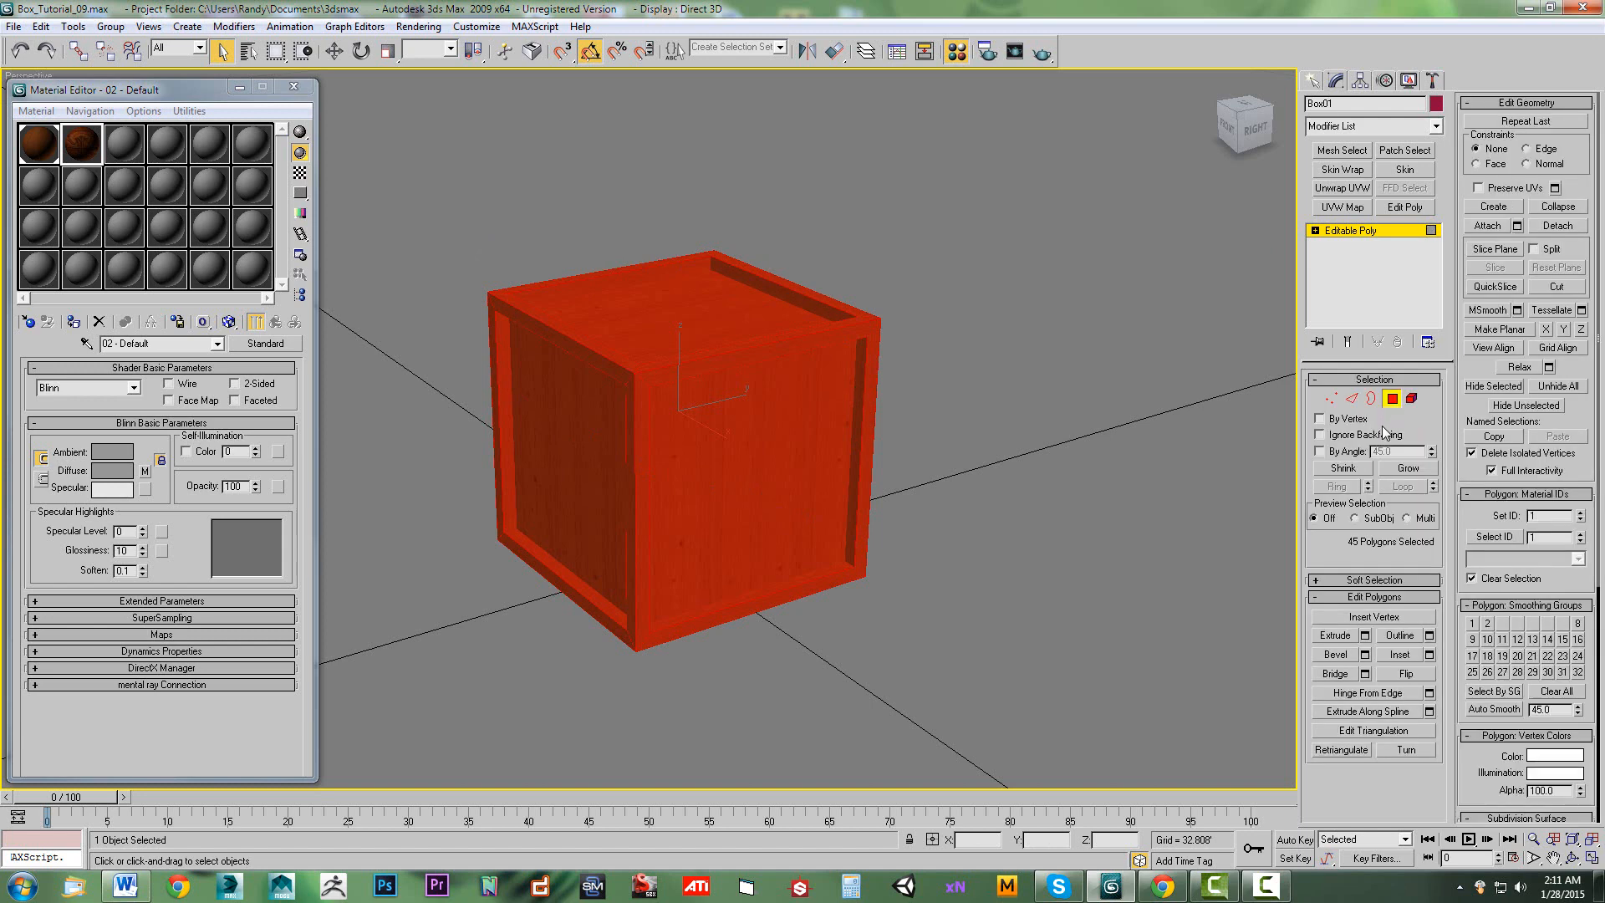
{"action": "left_click", "coordinate": [1320, 435]}
{"action": "left_click", "coordinate": [750, 458]}
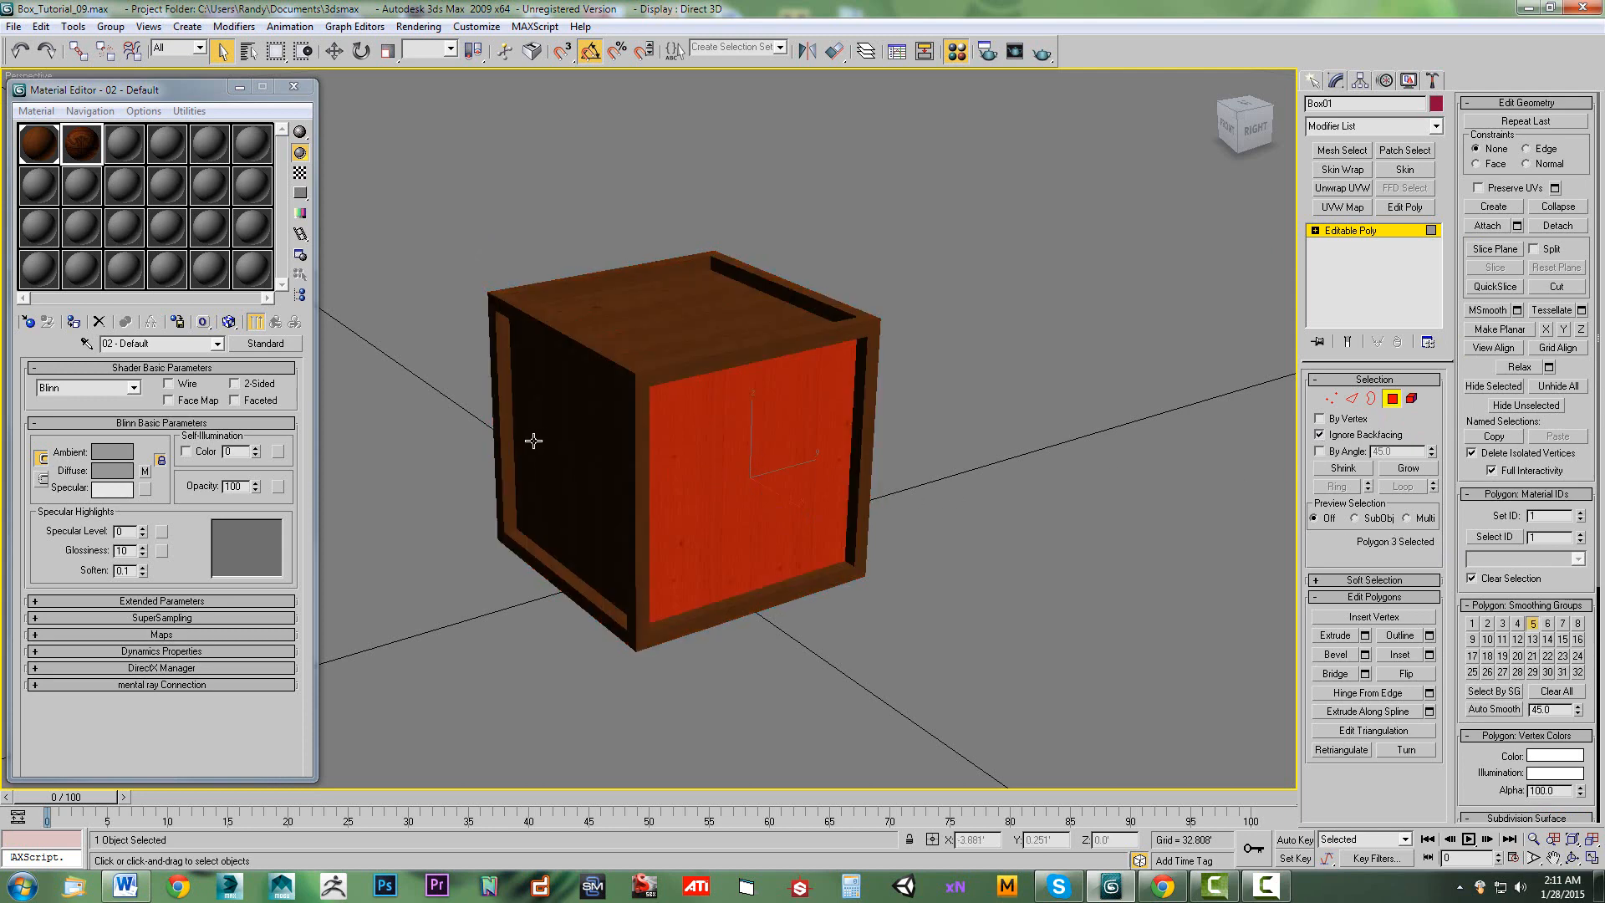
{"action": "left_click", "coordinate": [595, 422], "text": "ctrl"}
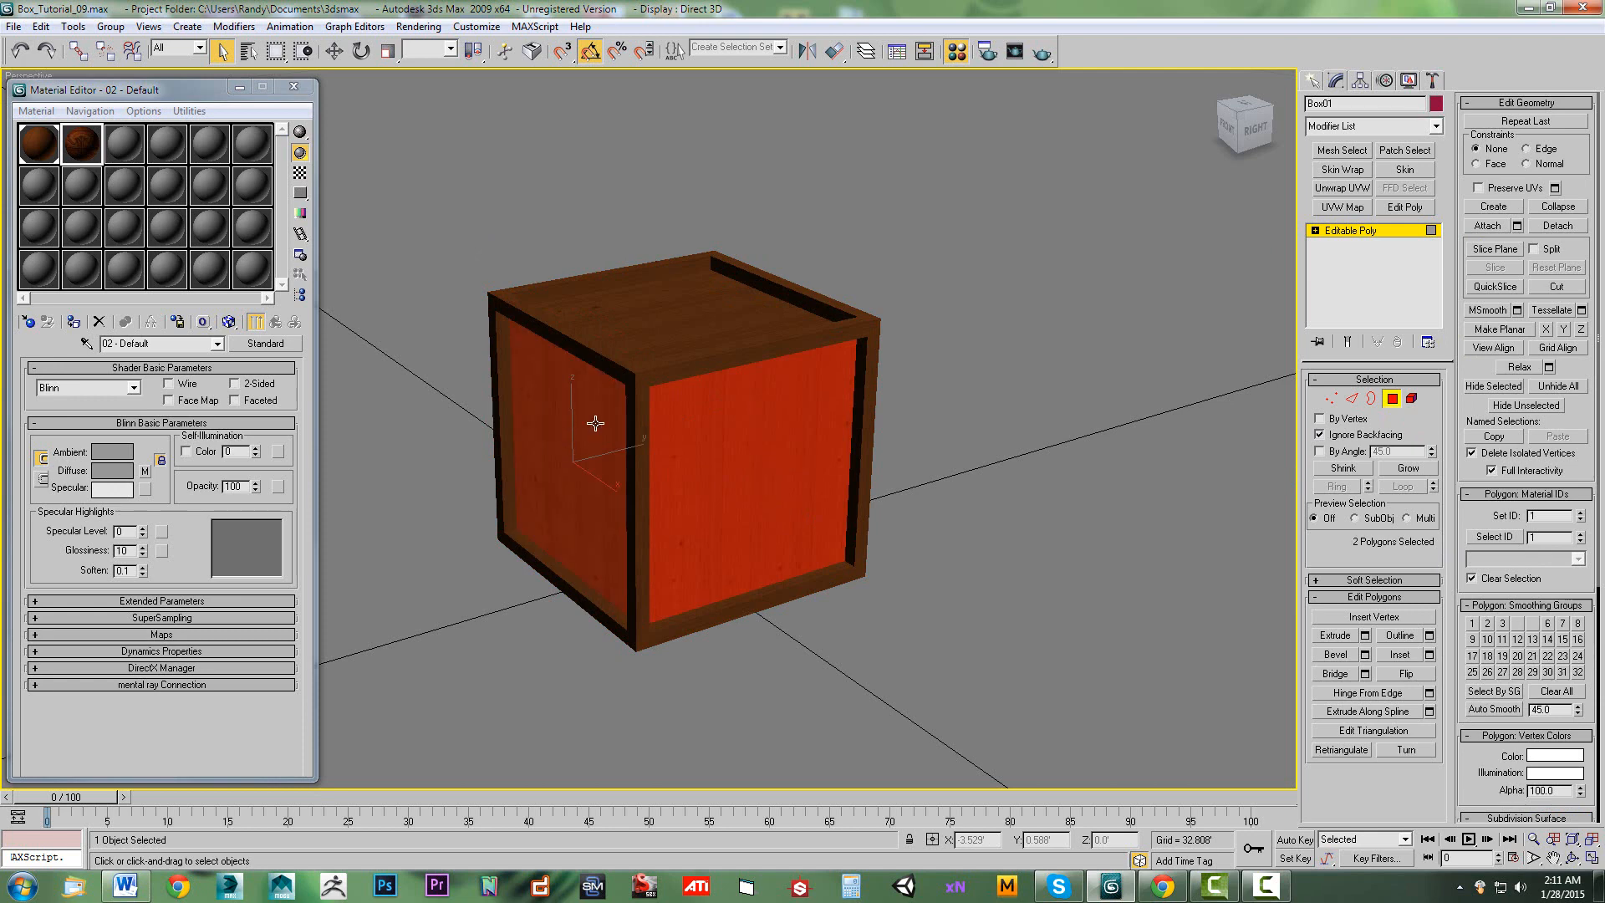
{"action": "left_click", "coordinate": [668, 332], "text": "ctrl"}
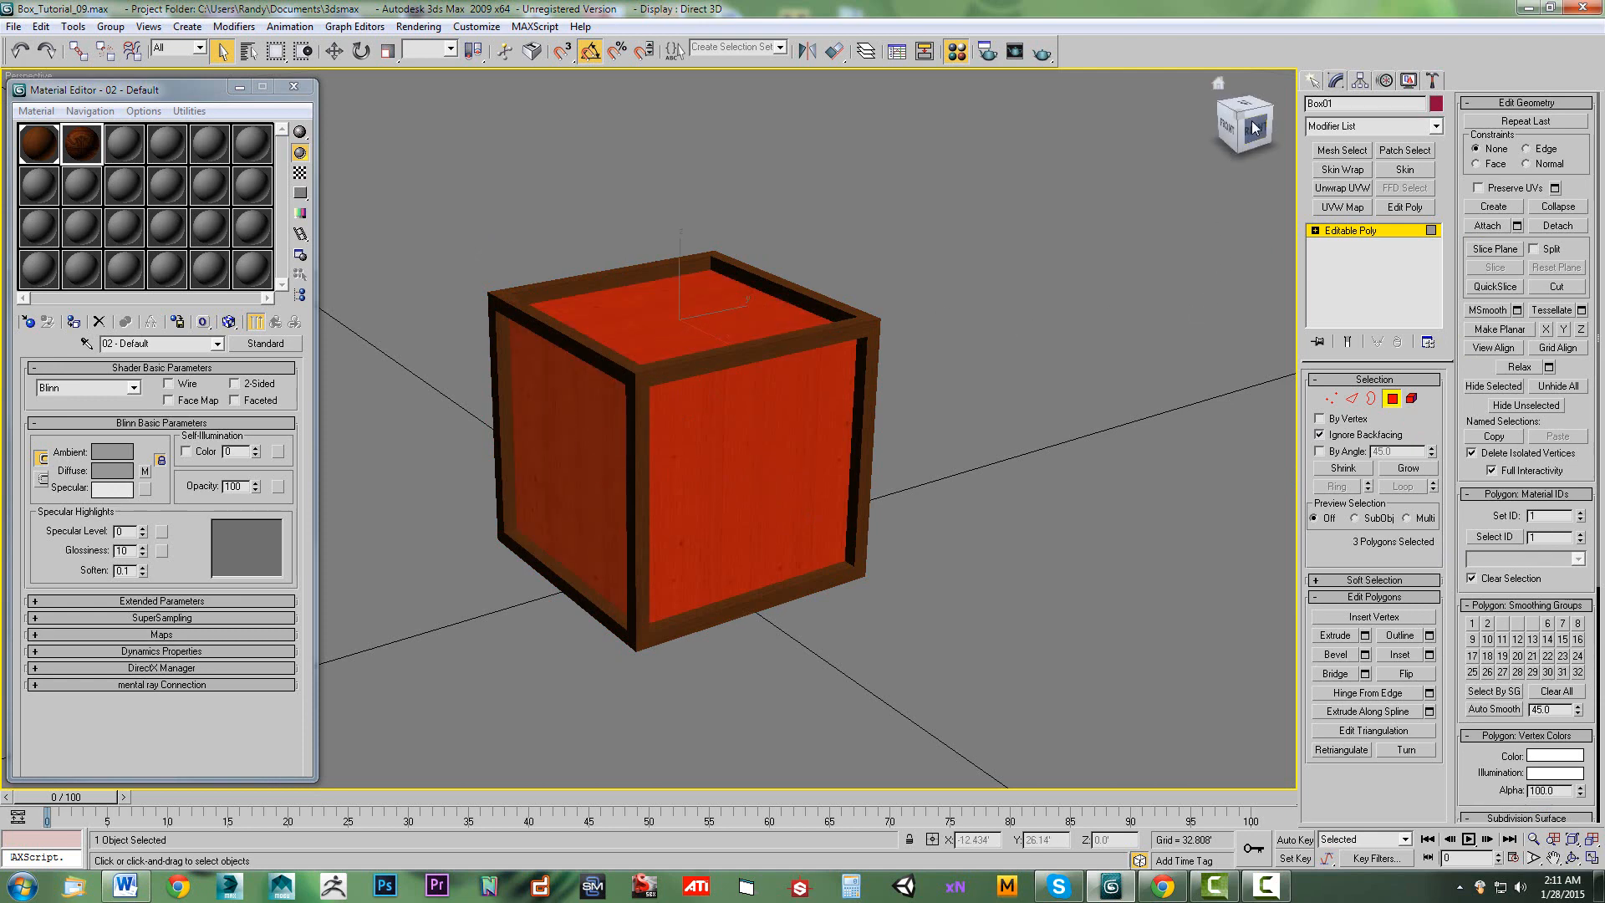
{"action": "mouse_move", "coordinate": [1253, 122]}
{"action": "left_mouse_down"}
{"action": "mouse_move", "coordinate": [1201, 125]}
{"action": "mouse_move", "coordinate": [1241, 143]}
{"action": "left_mouse_up"}
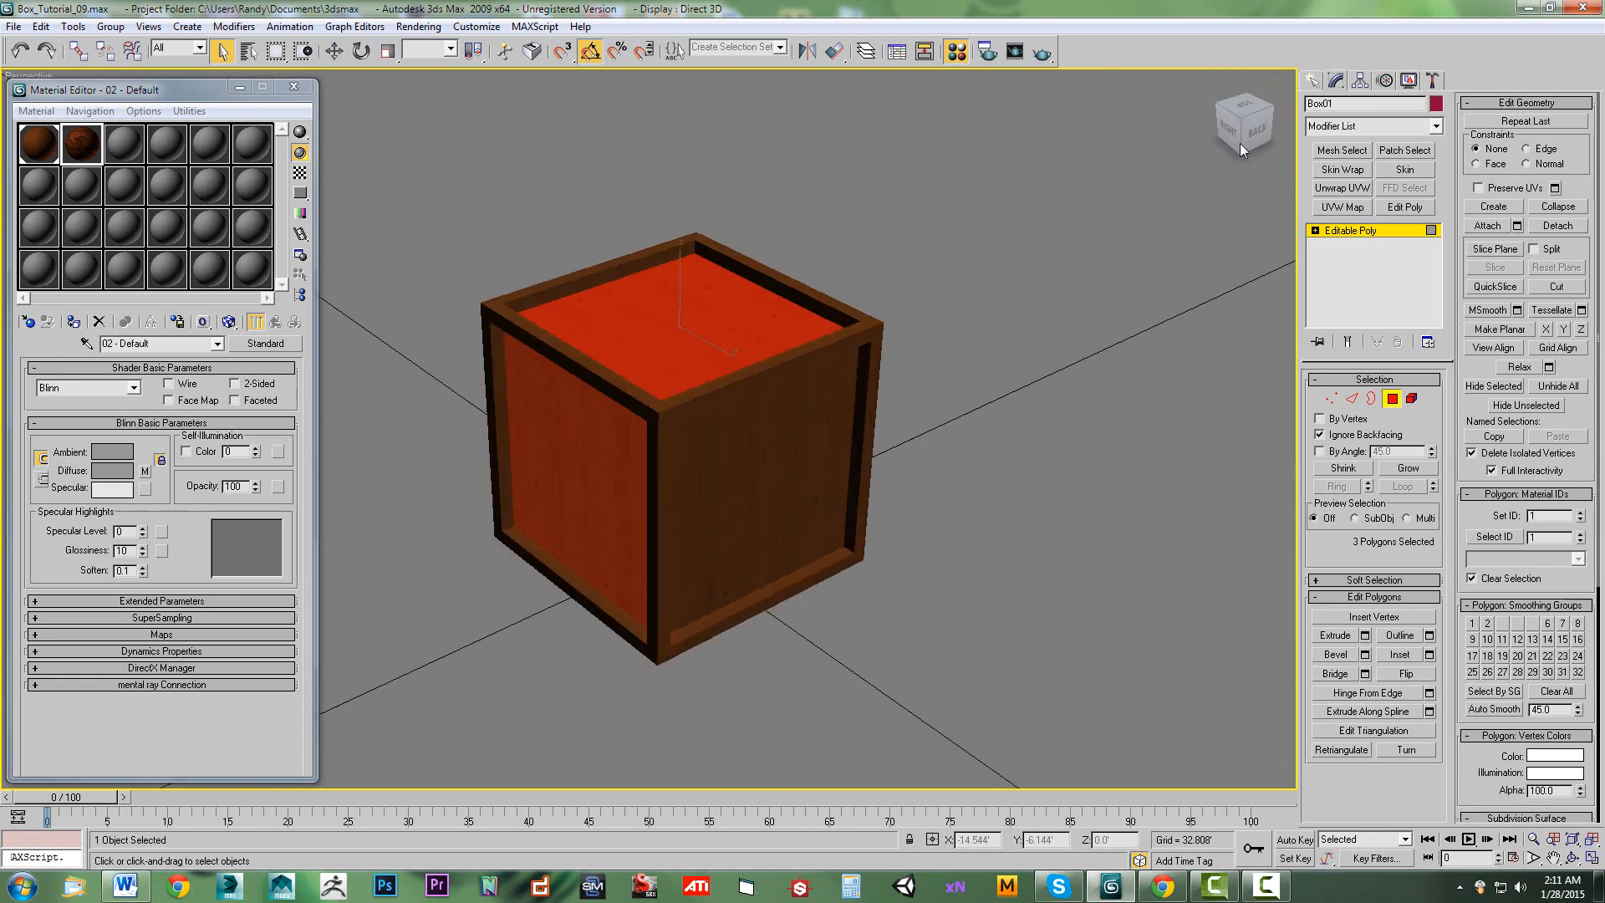
{"action": "left_click", "coordinate": [801, 422], "text": "ctrl"}
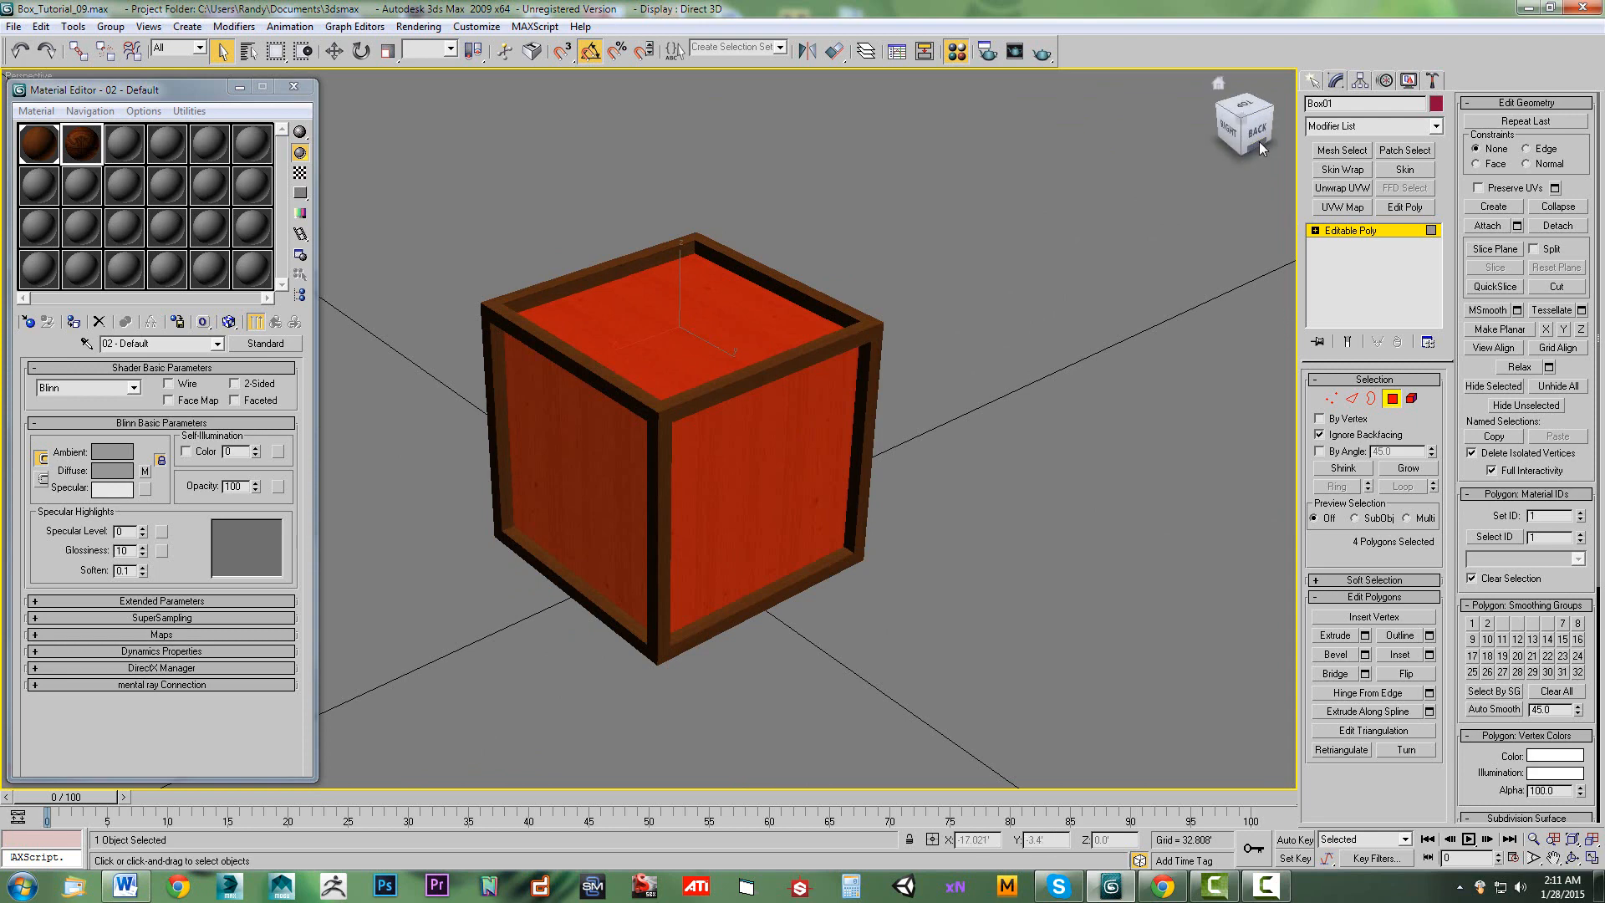
{"action": "left_click_drag", "start_coordinate": [1259, 142], "coordinate": [1204, 125]}
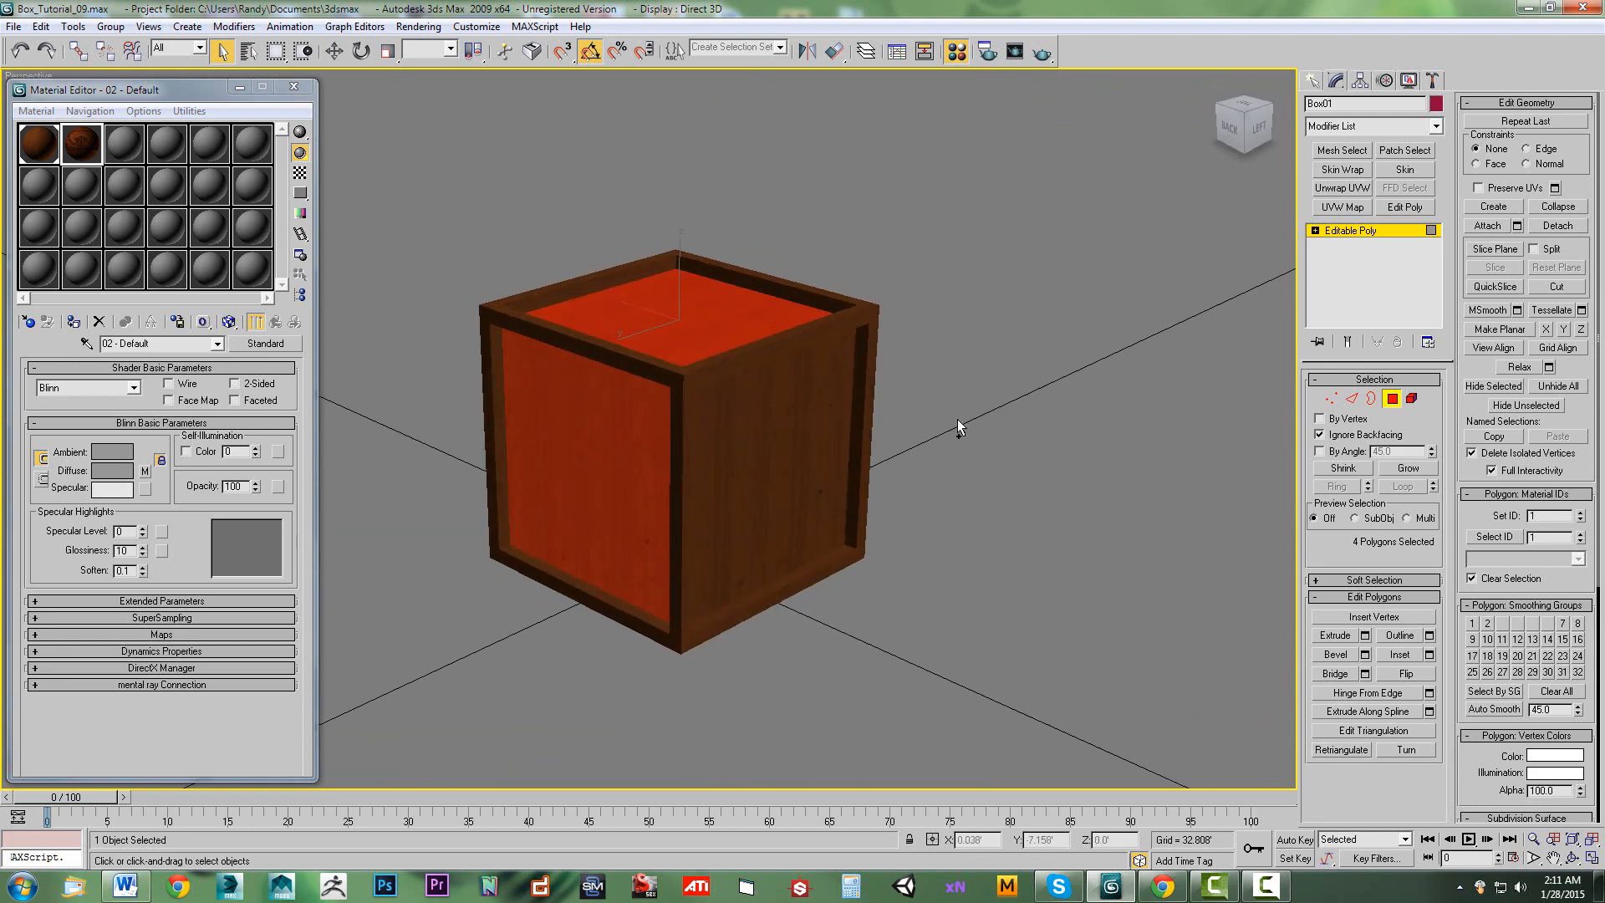
{"action": "left_click", "coordinate": [788, 427], "text": "ctrl"}
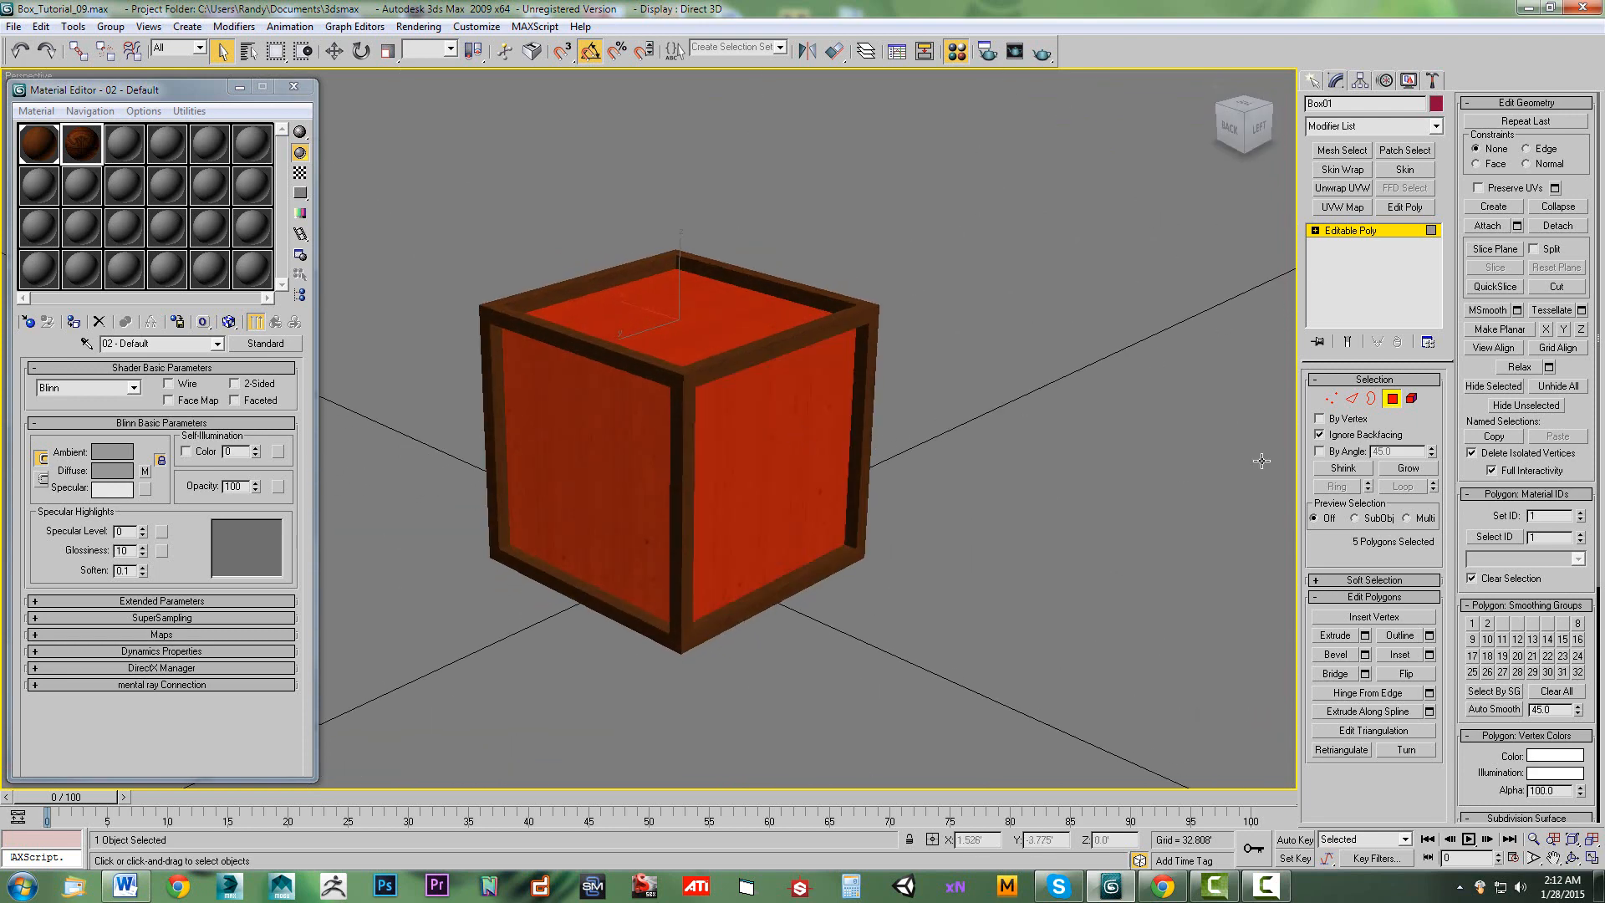
Set the material ID of the selected panel polygons to 2 and leave polygon editing.
{"action": "left_click", "coordinate": [1254, 129]}
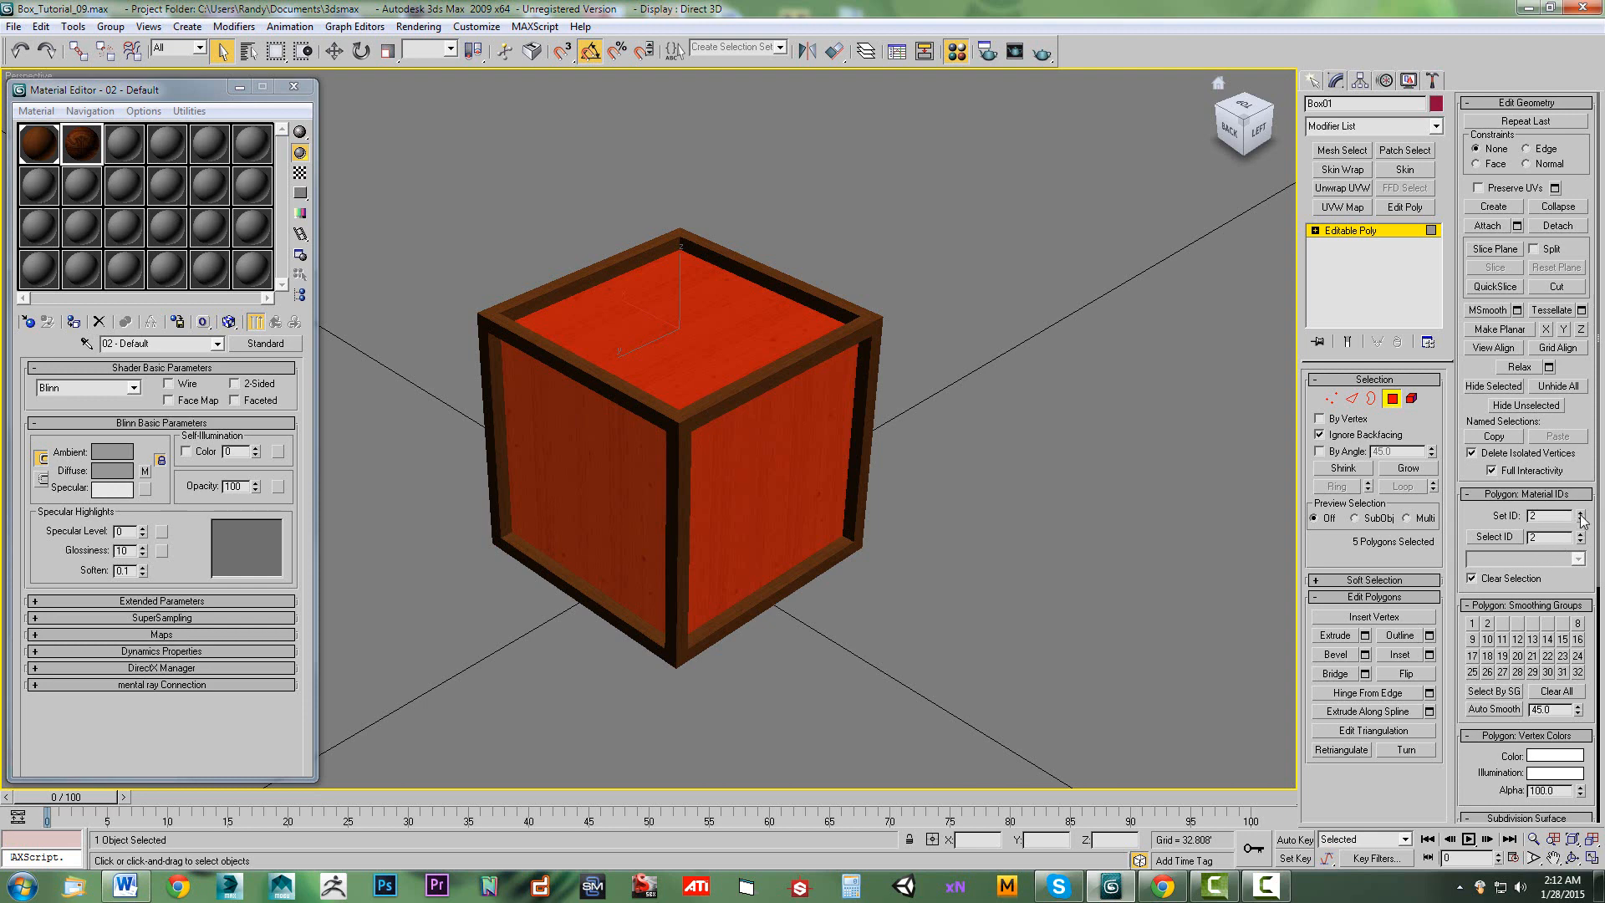
{"action": "left_click", "coordinate": [1392, 399]}
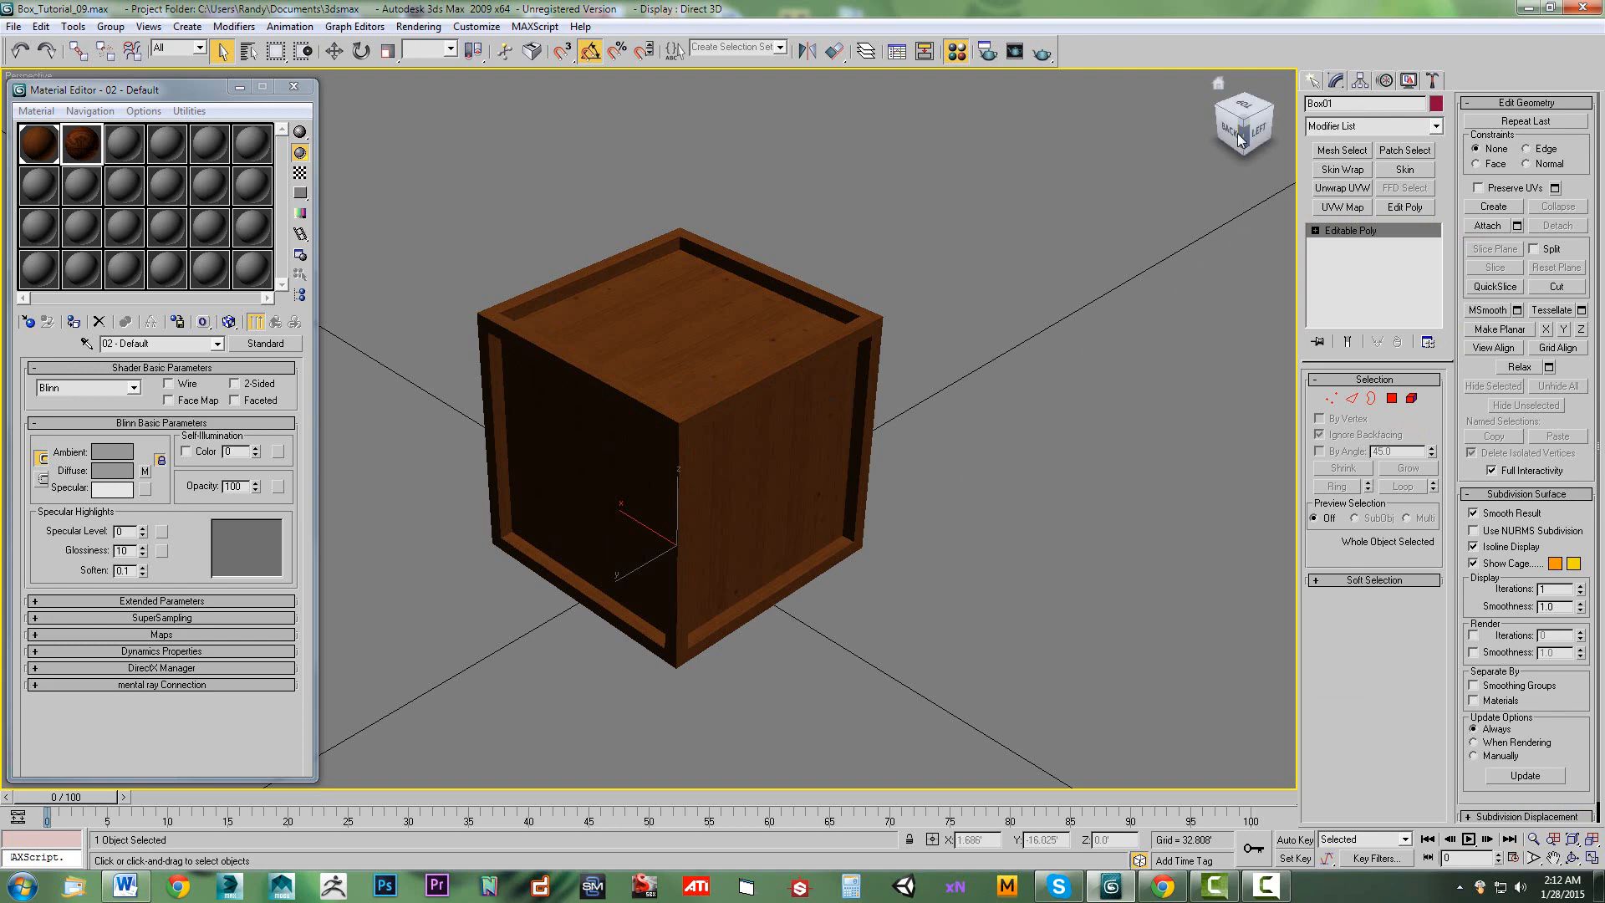
Assign the carved-panel material 02 - Default to the whole box.
{"action": "left_click_drag", "start_coordinate": [1245, 119], "coordinate": [1281, 112]}
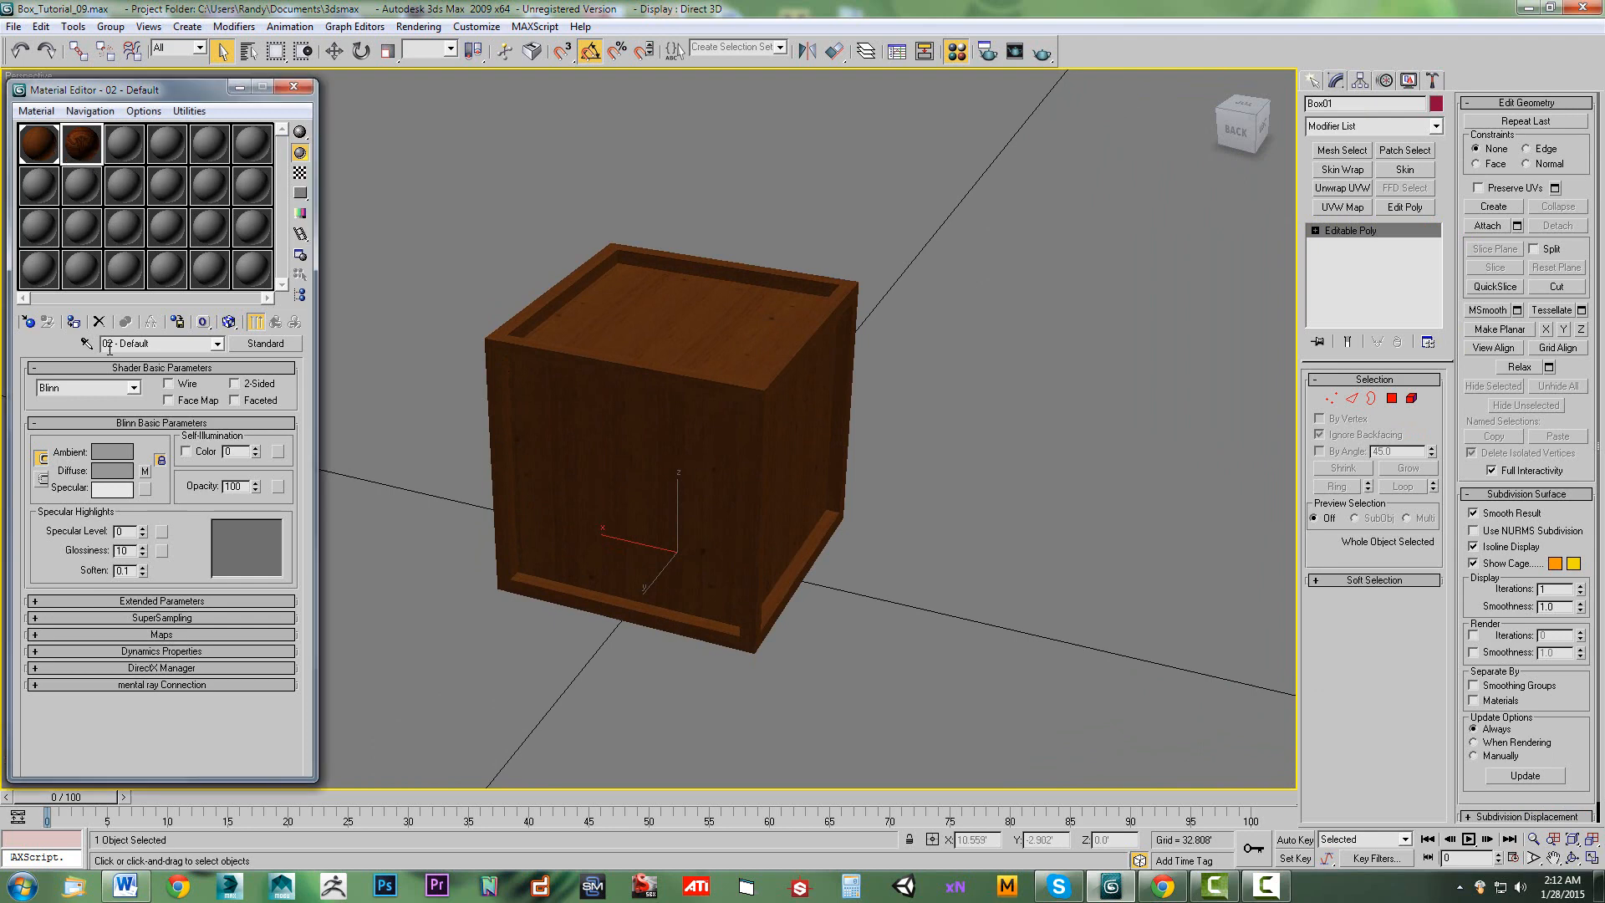
{"action": "left_click", "coordinate": [73, 322]}
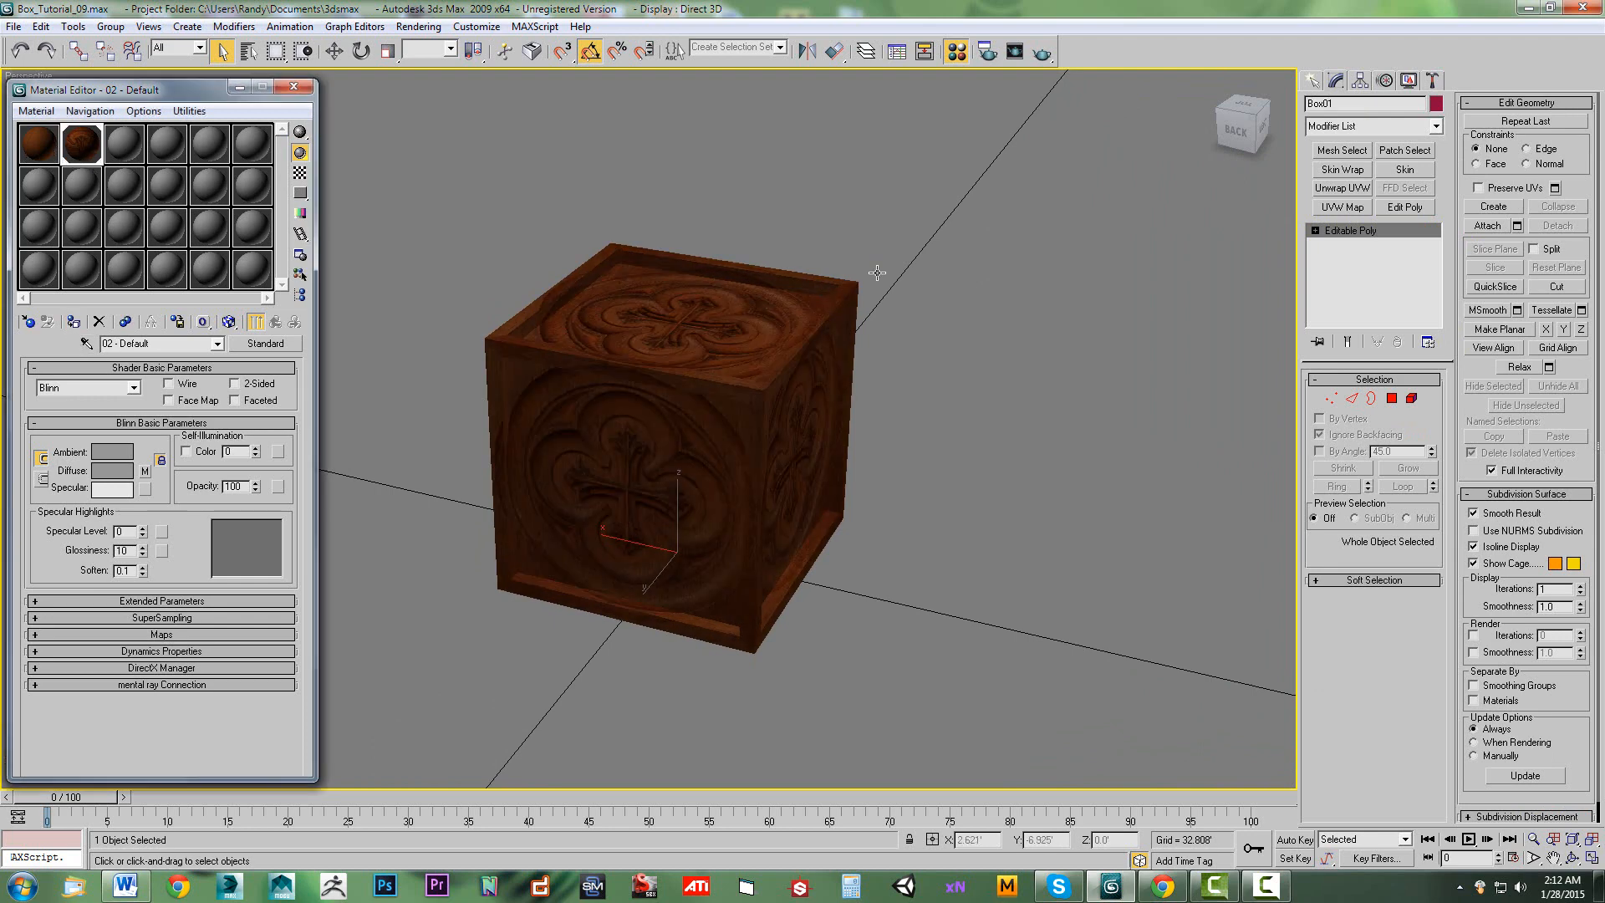
{"action": "left_click", "coordinate": [1226, 138]}
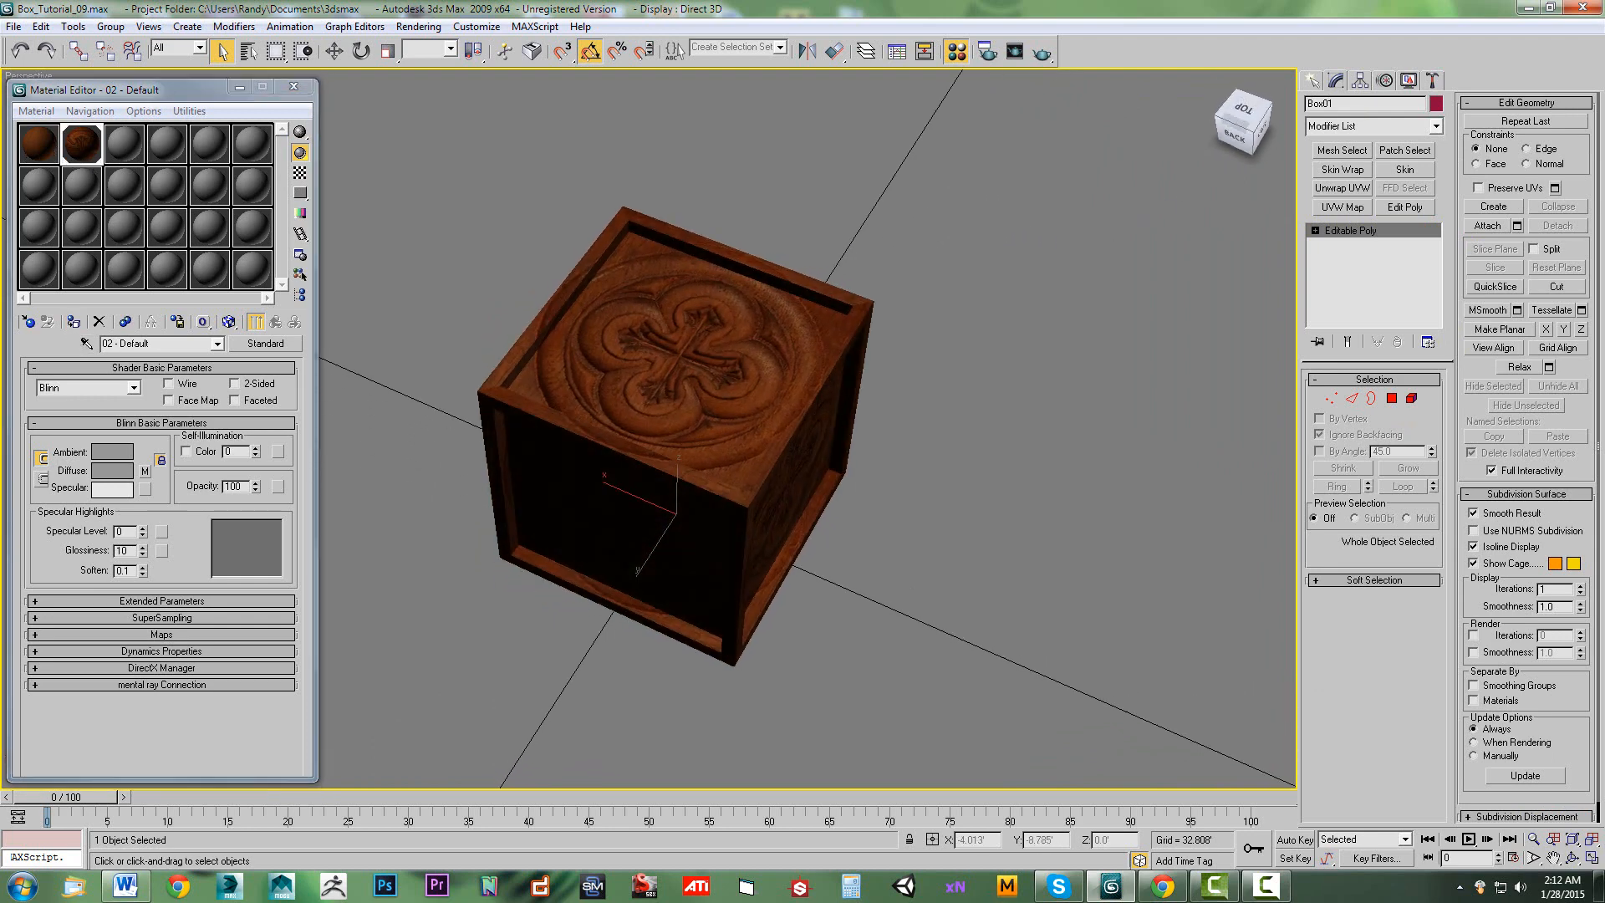
Assign the plain wood material 01 - Default to the whole box.
{"action": "middle_click_drag", "start_coordinate": [836, 435], "coordinate": [746, 468], "text": "alt"}
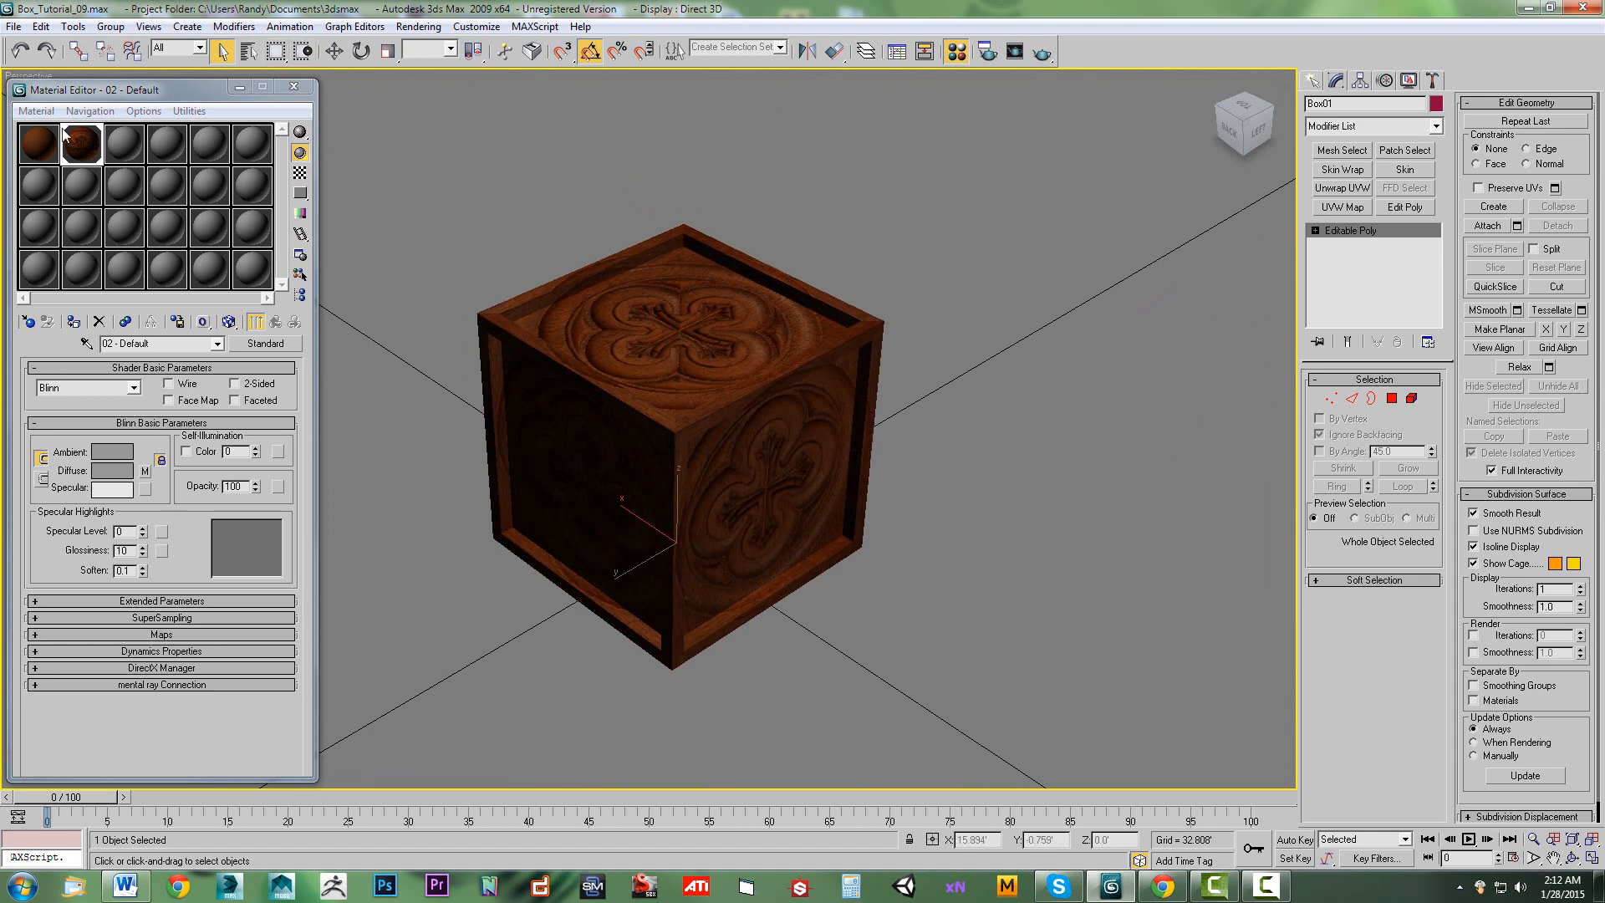
{"action": "left_click", "coordinate": [39, 149]}
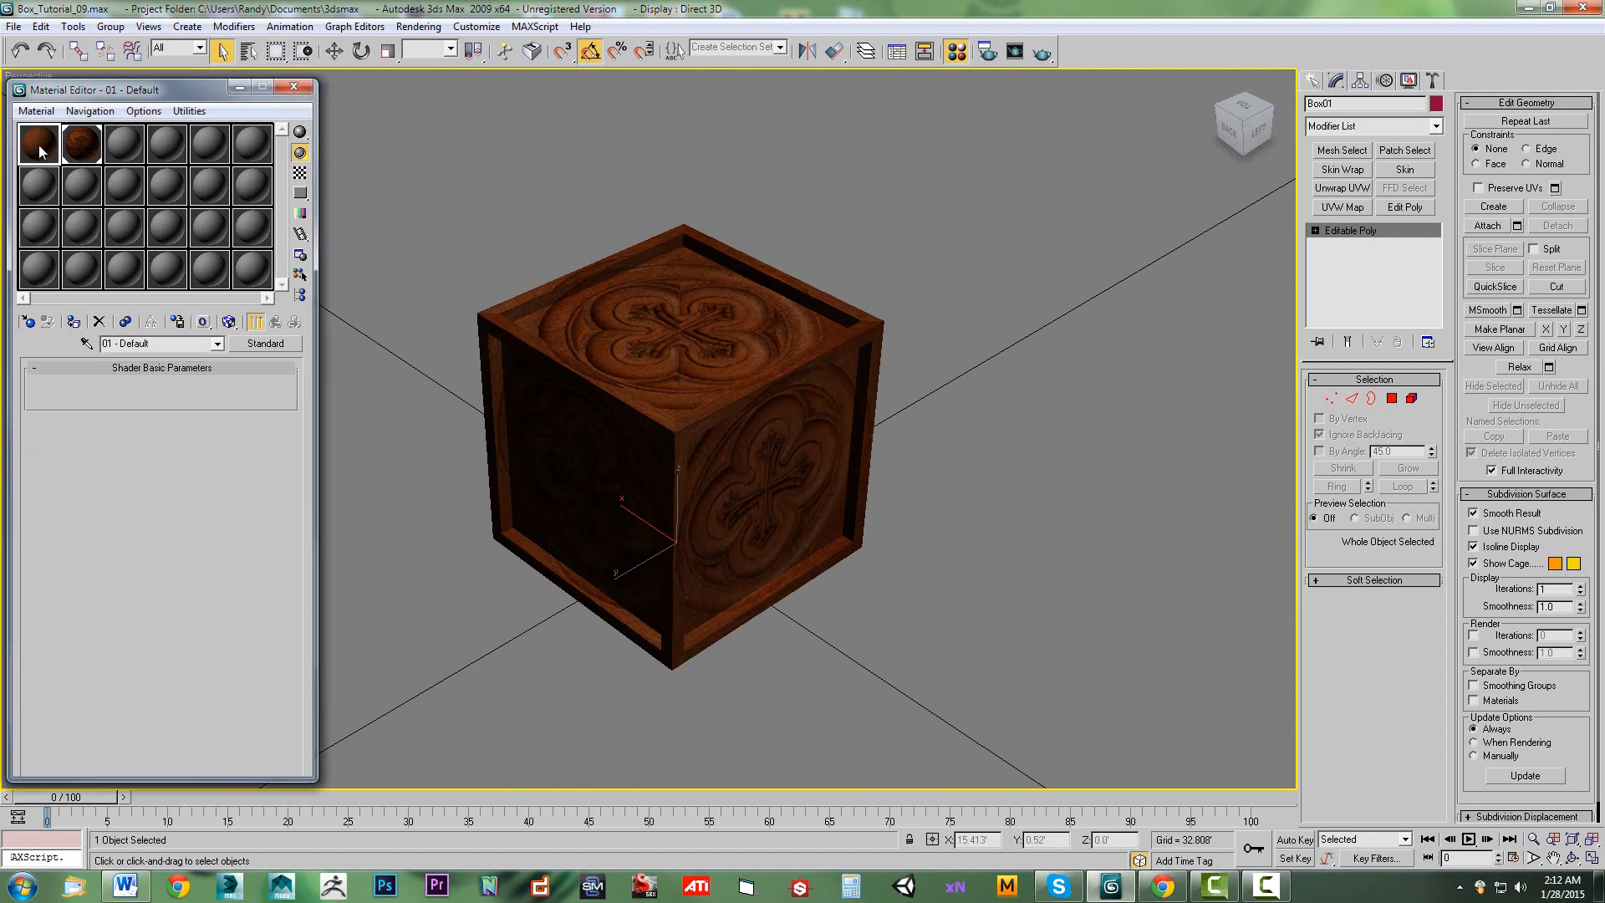
{"action": "left_click", "coordinate": [73, 322]}
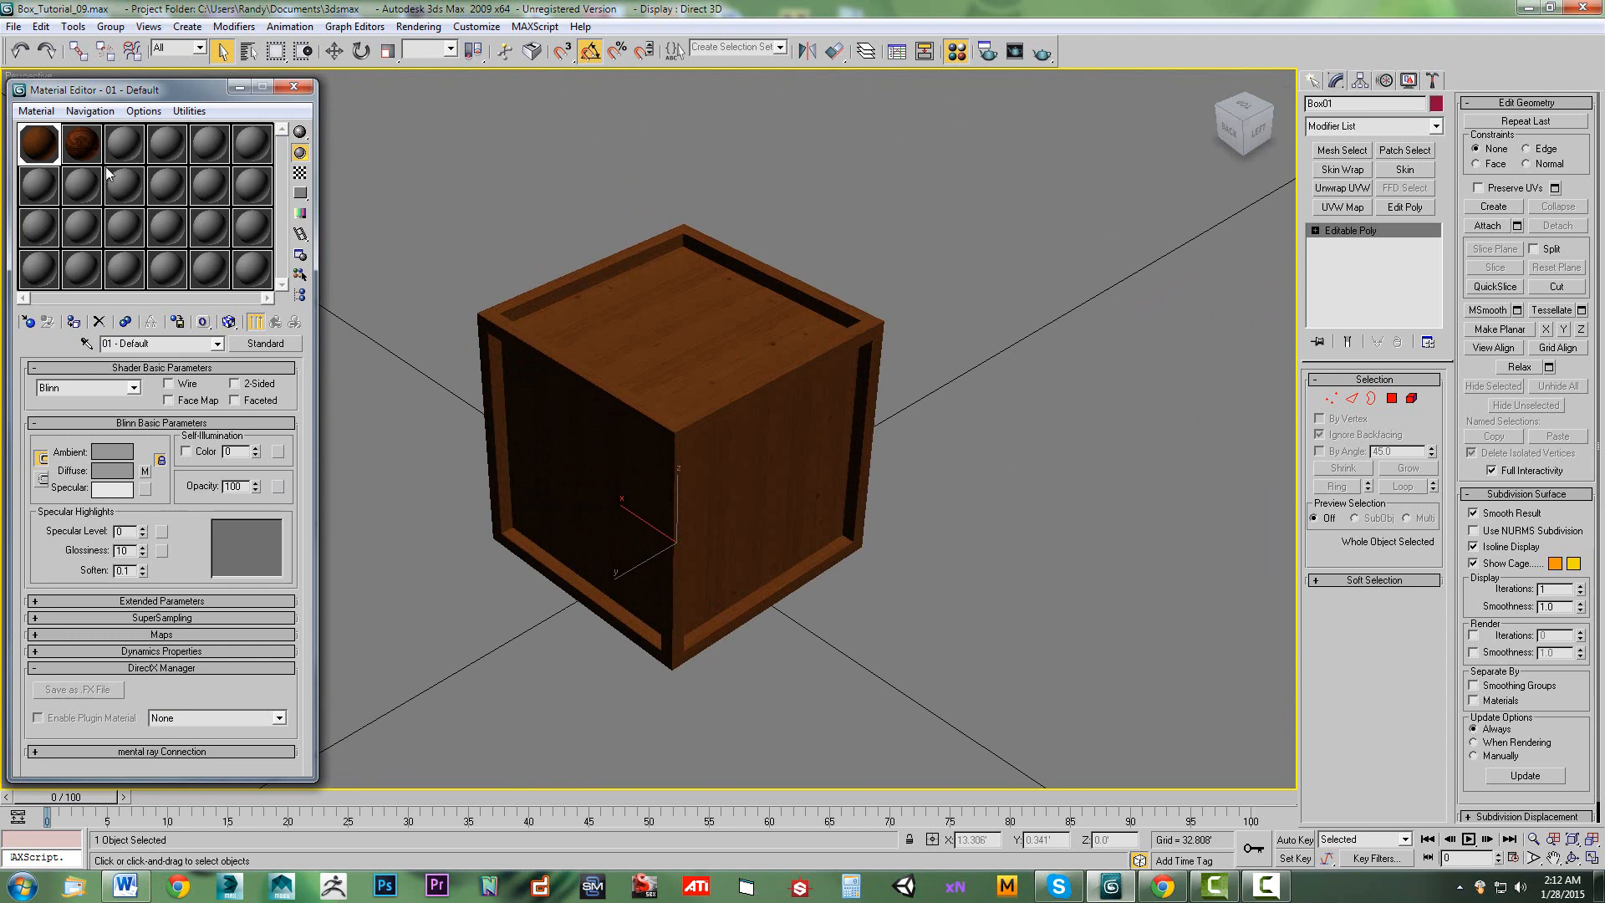
Change the third material, 03 - Default, to the Multi/Sub-Object type, discarding the old material.
{"action": "left_click", "coordinate": [126, 150]}
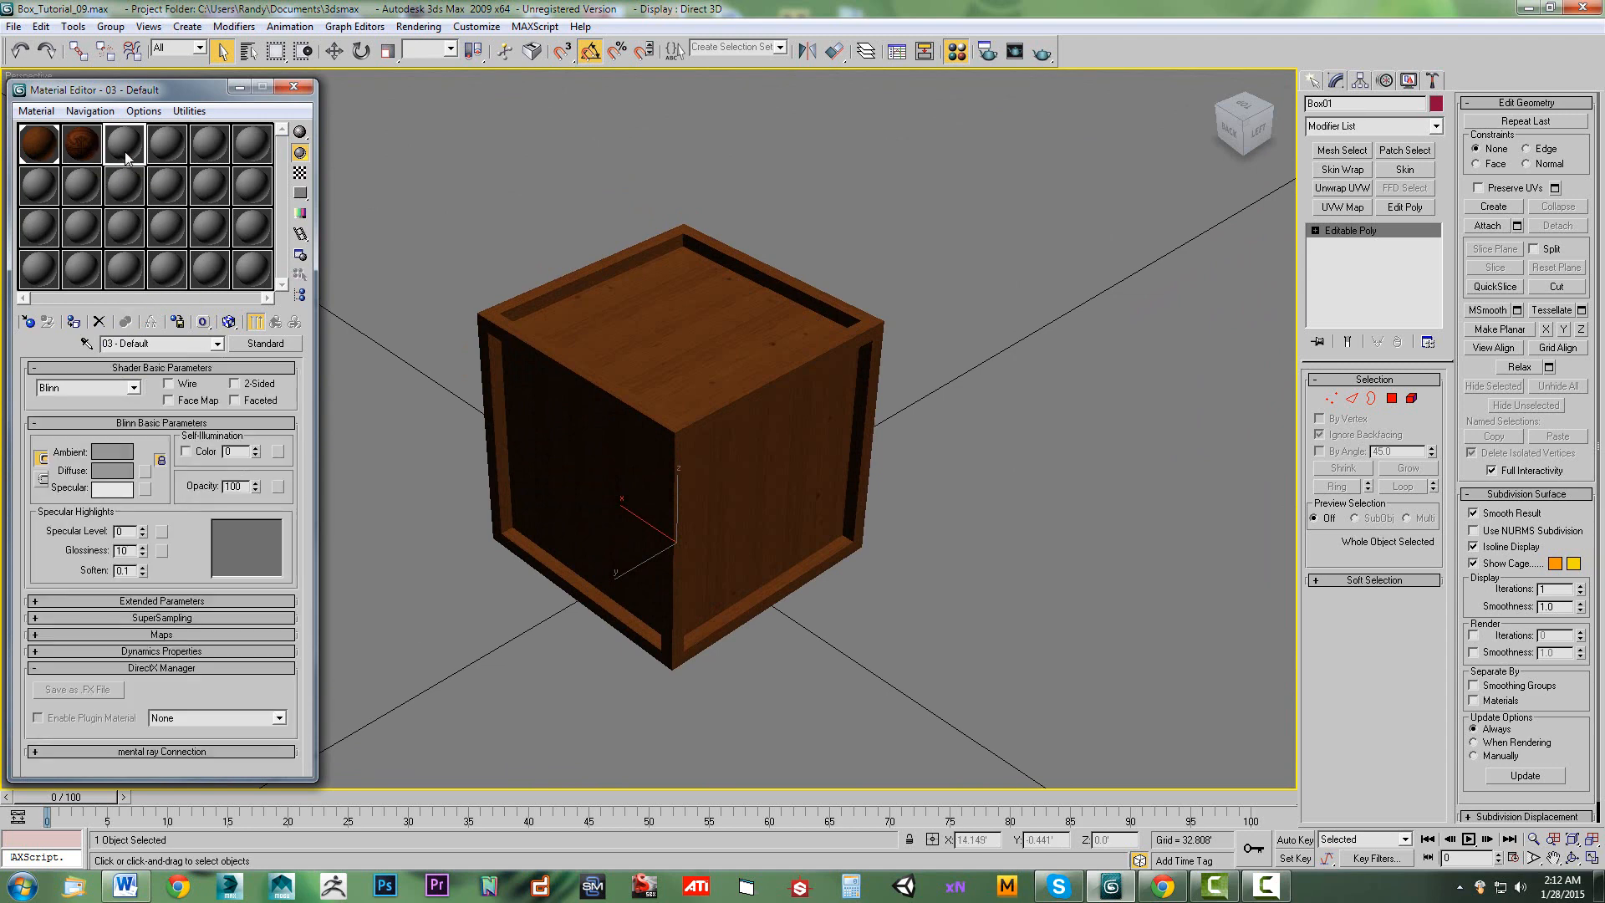
{"action": "left_click", "coordinate": [263, 344]}
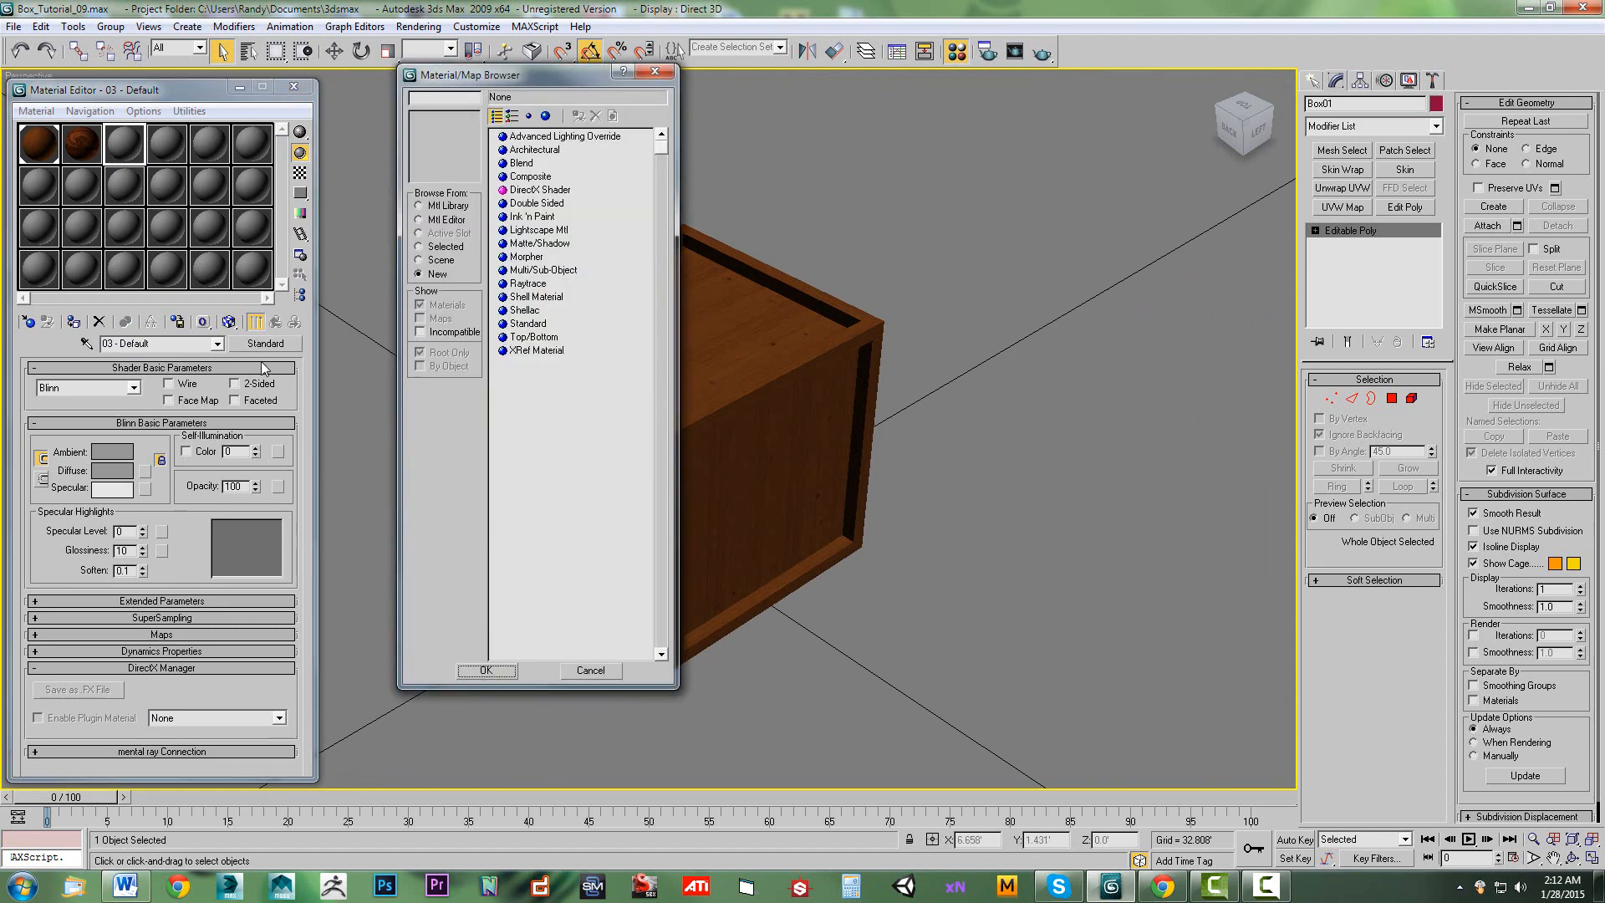
{"action": "left_click", "coordinate": [525, 273]}
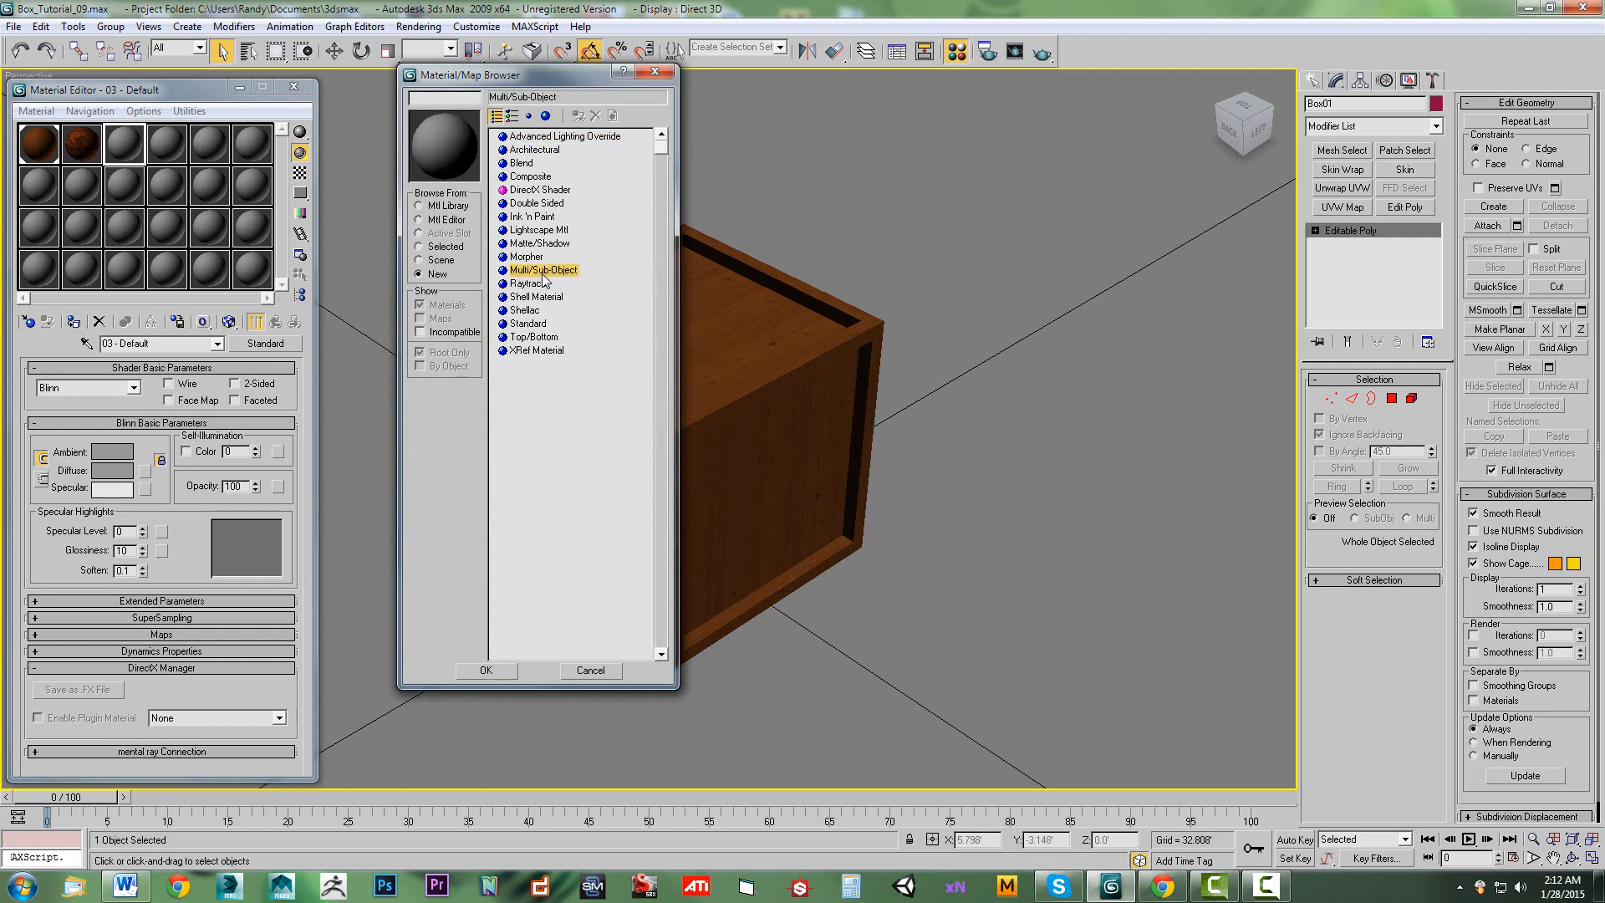
{"action": "double_click", "coordinate": [542, 272]}
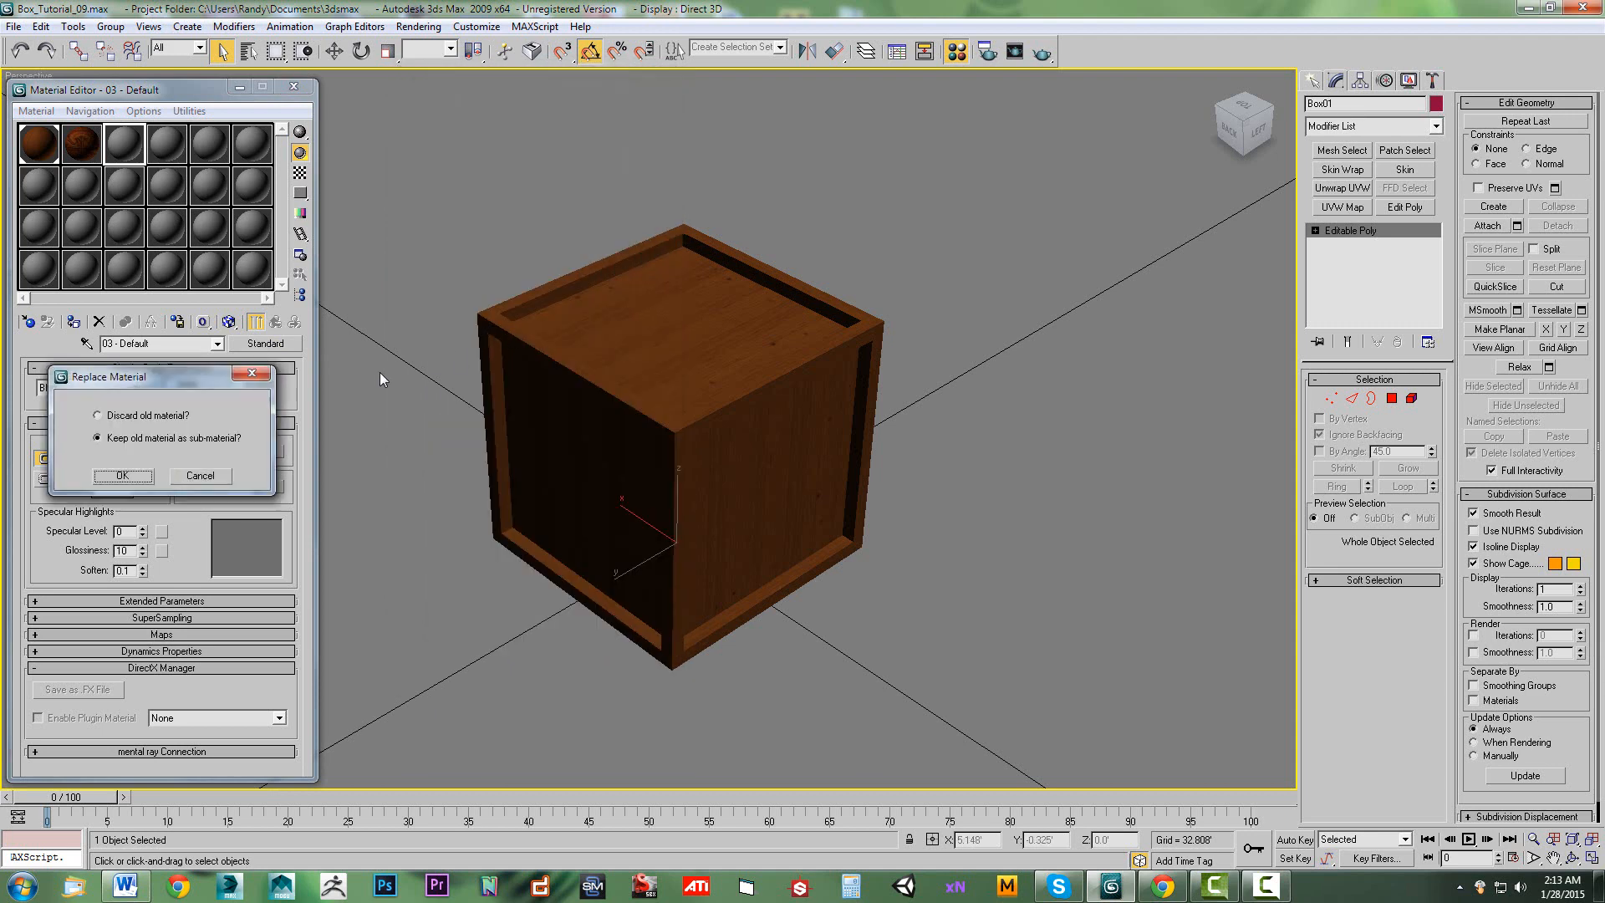
{"action": "left_click", "coordinate": [132, 421]}
{"action": "left_click", "coordinate": [122, 476]}
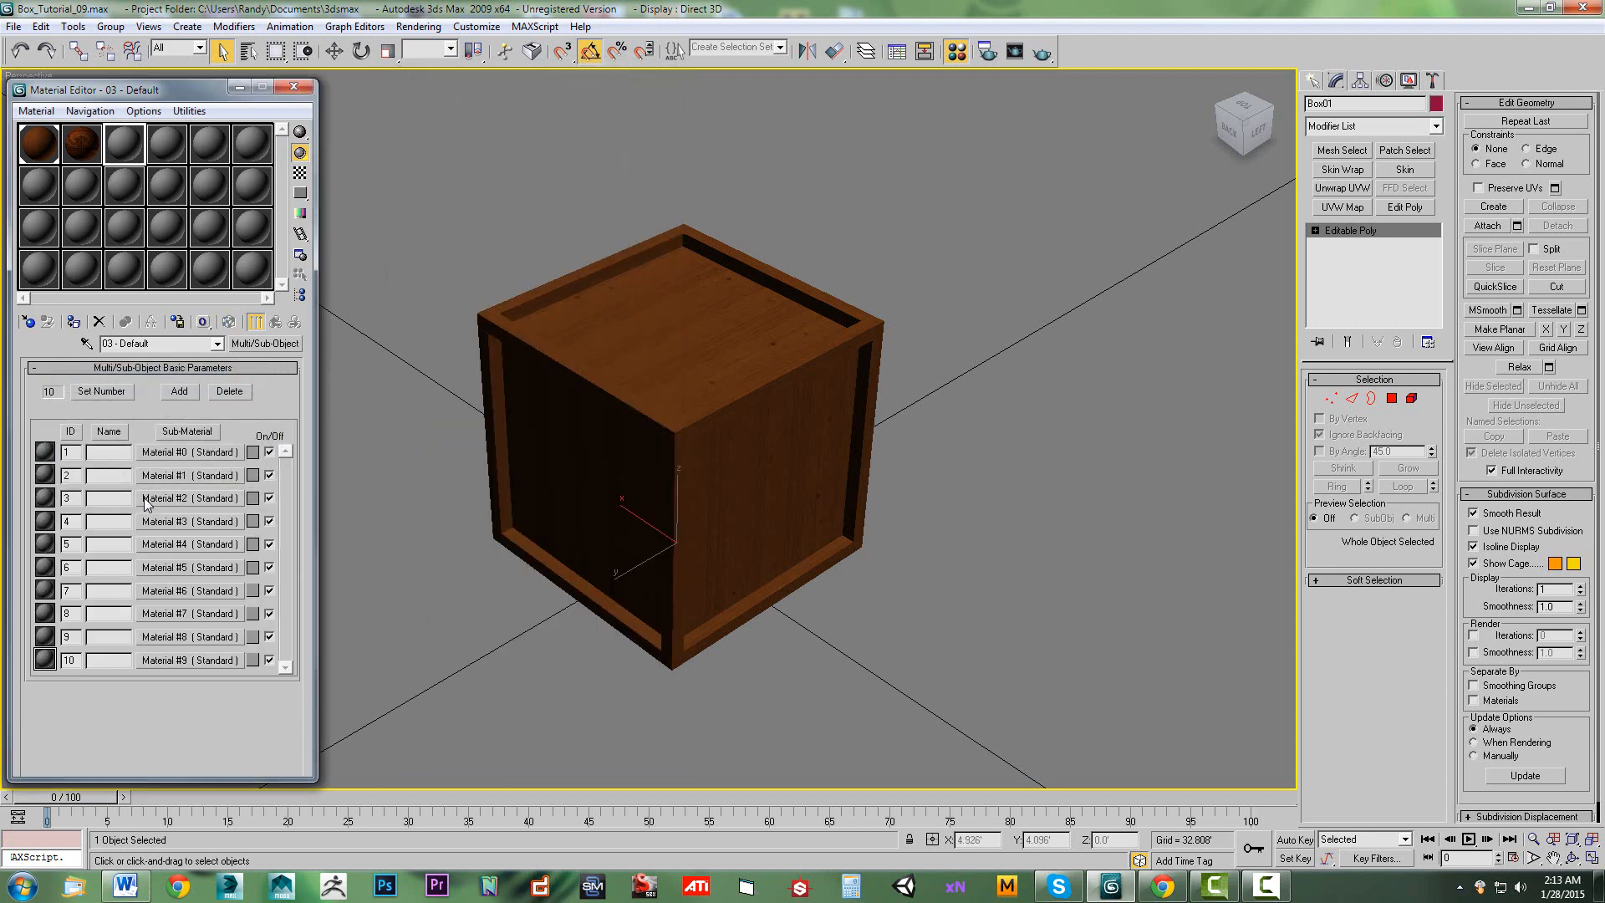
Set the number of sub-materials in the Multi/Sub-Object material to 2.
{"action": "right_click", "coordinate": [138, 549]}
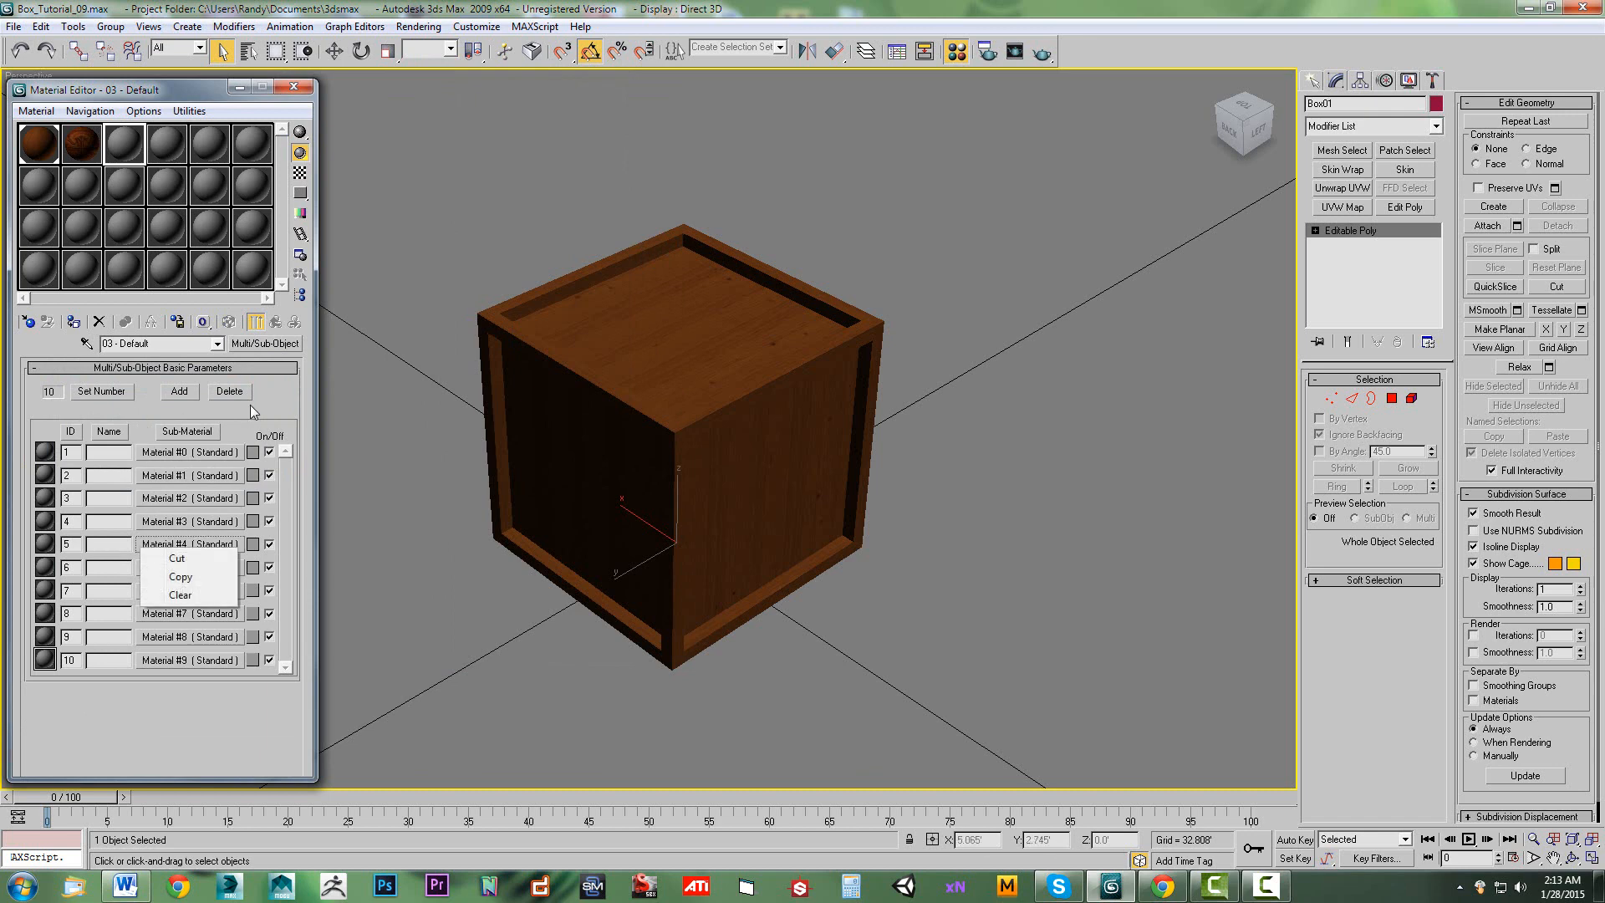
{"action": "left_click", "coordinate": [269, 392]}
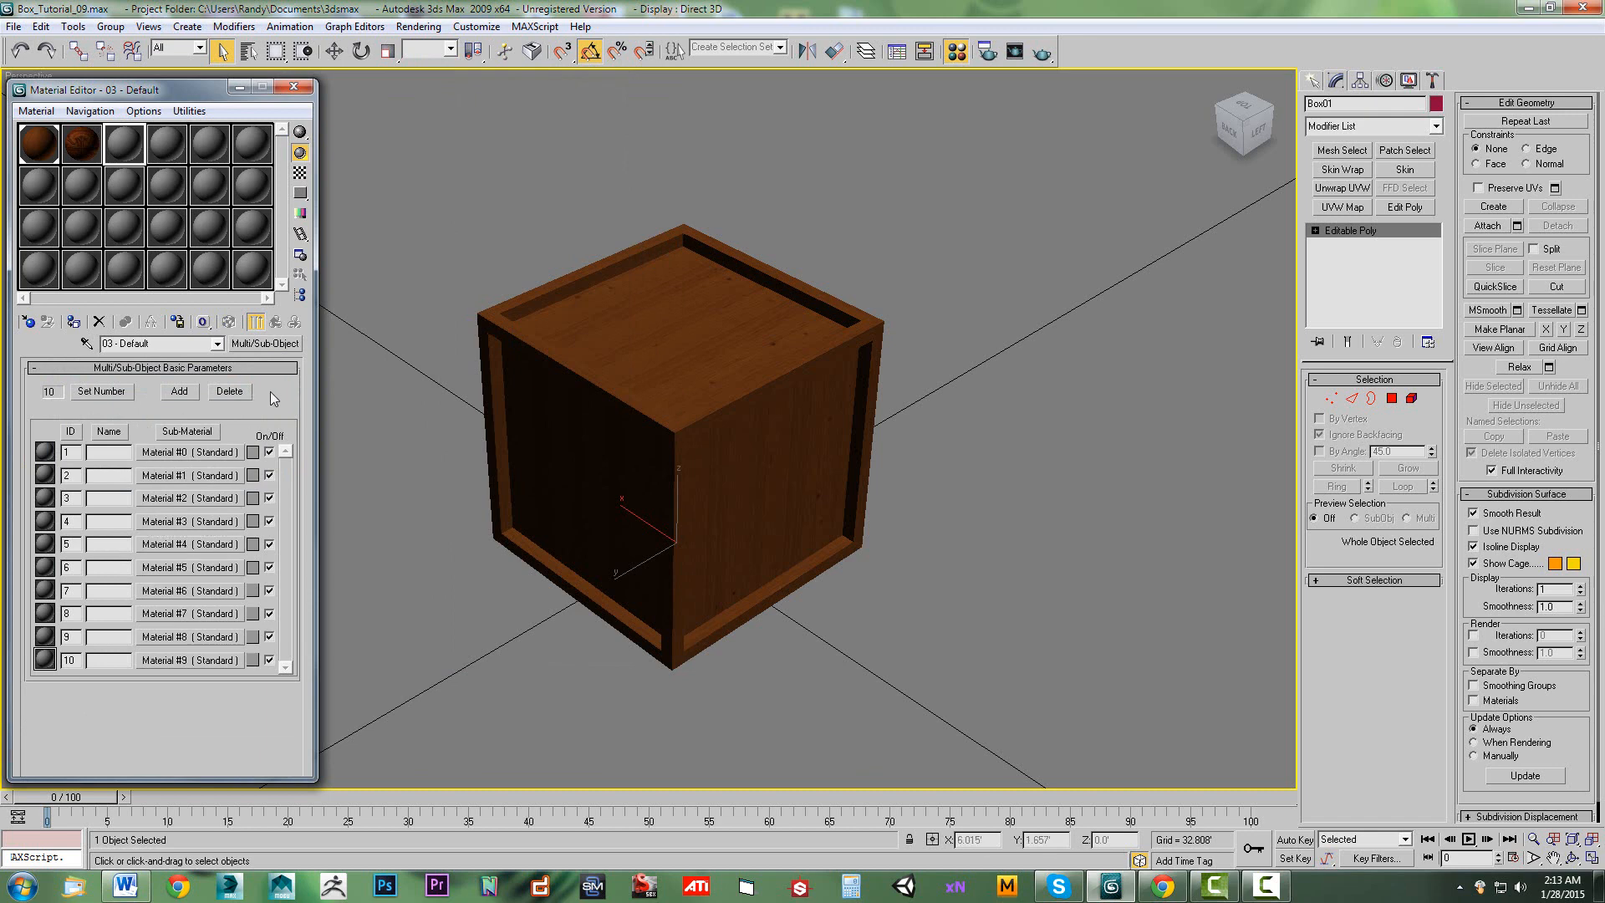
{"action": "left_click", "coordinate": [102, 393]}
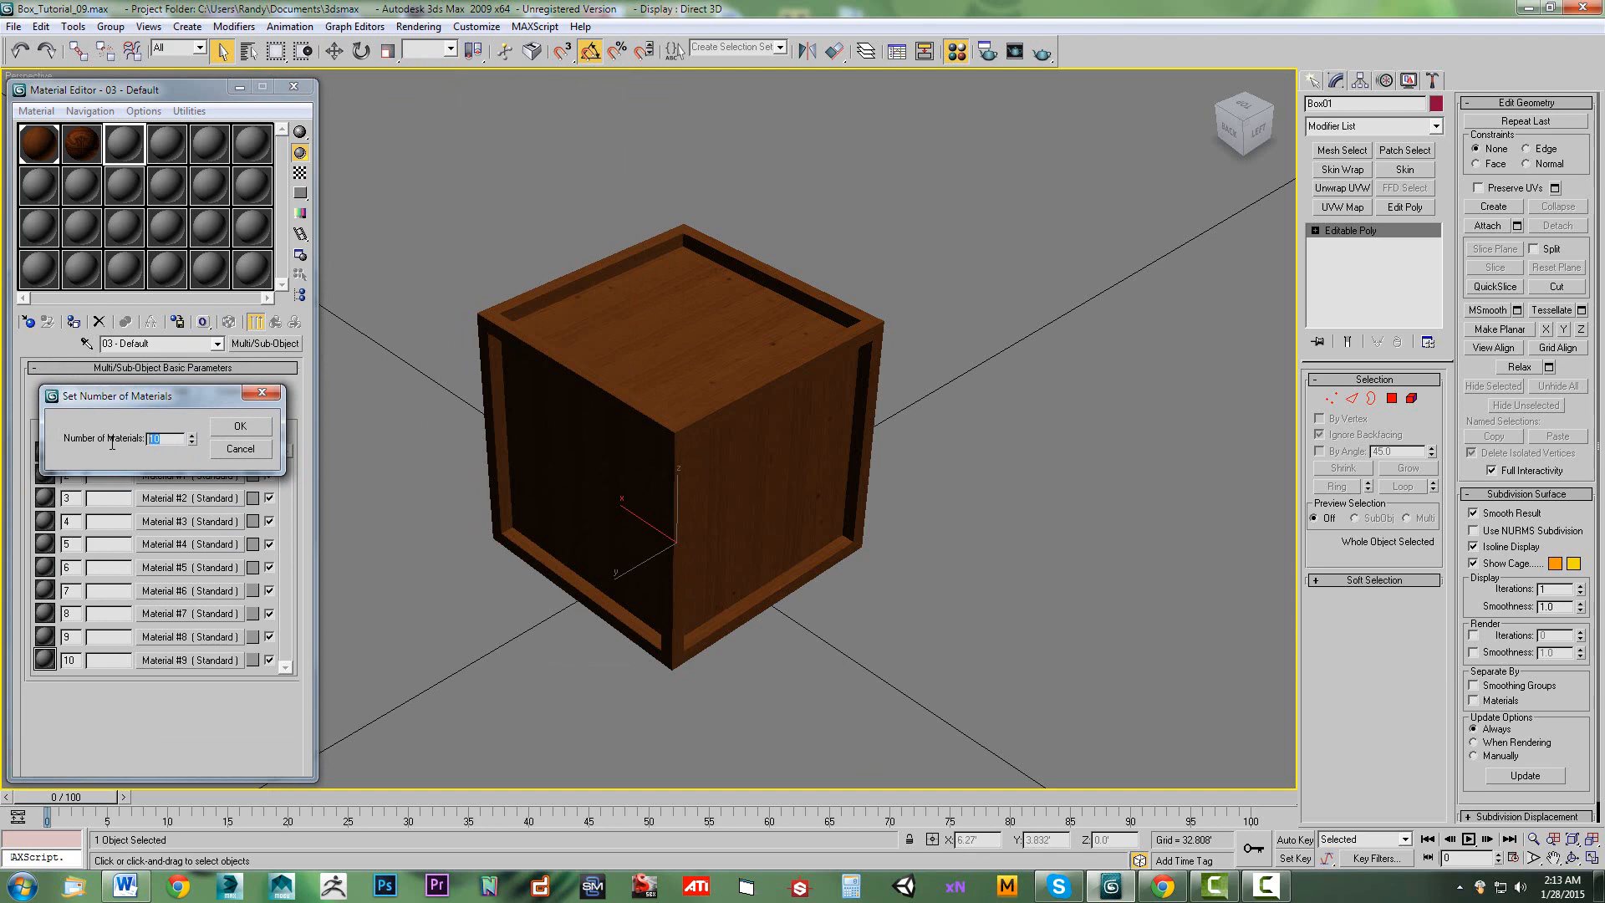
{"action": "type", "text": "2"}
{"action": "key", "text": "Return"}
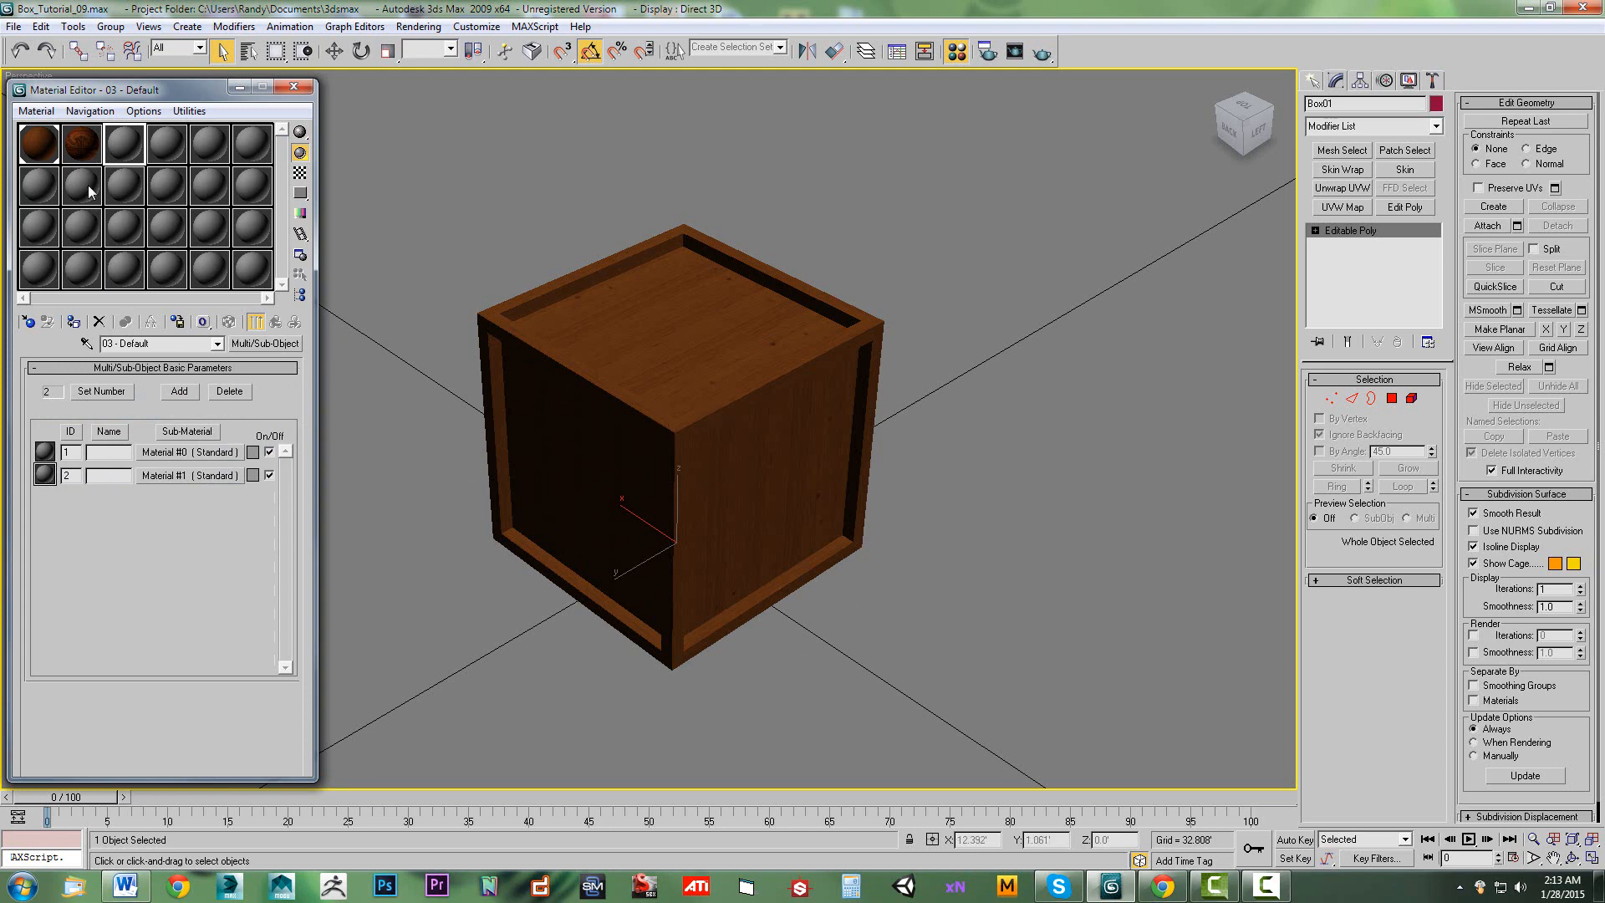
Place the plain wood material 01 - Default as an instance in sub-material ID 1 of 03 - Default.
{"action": "left_click", "coordinate": [46, 154]}
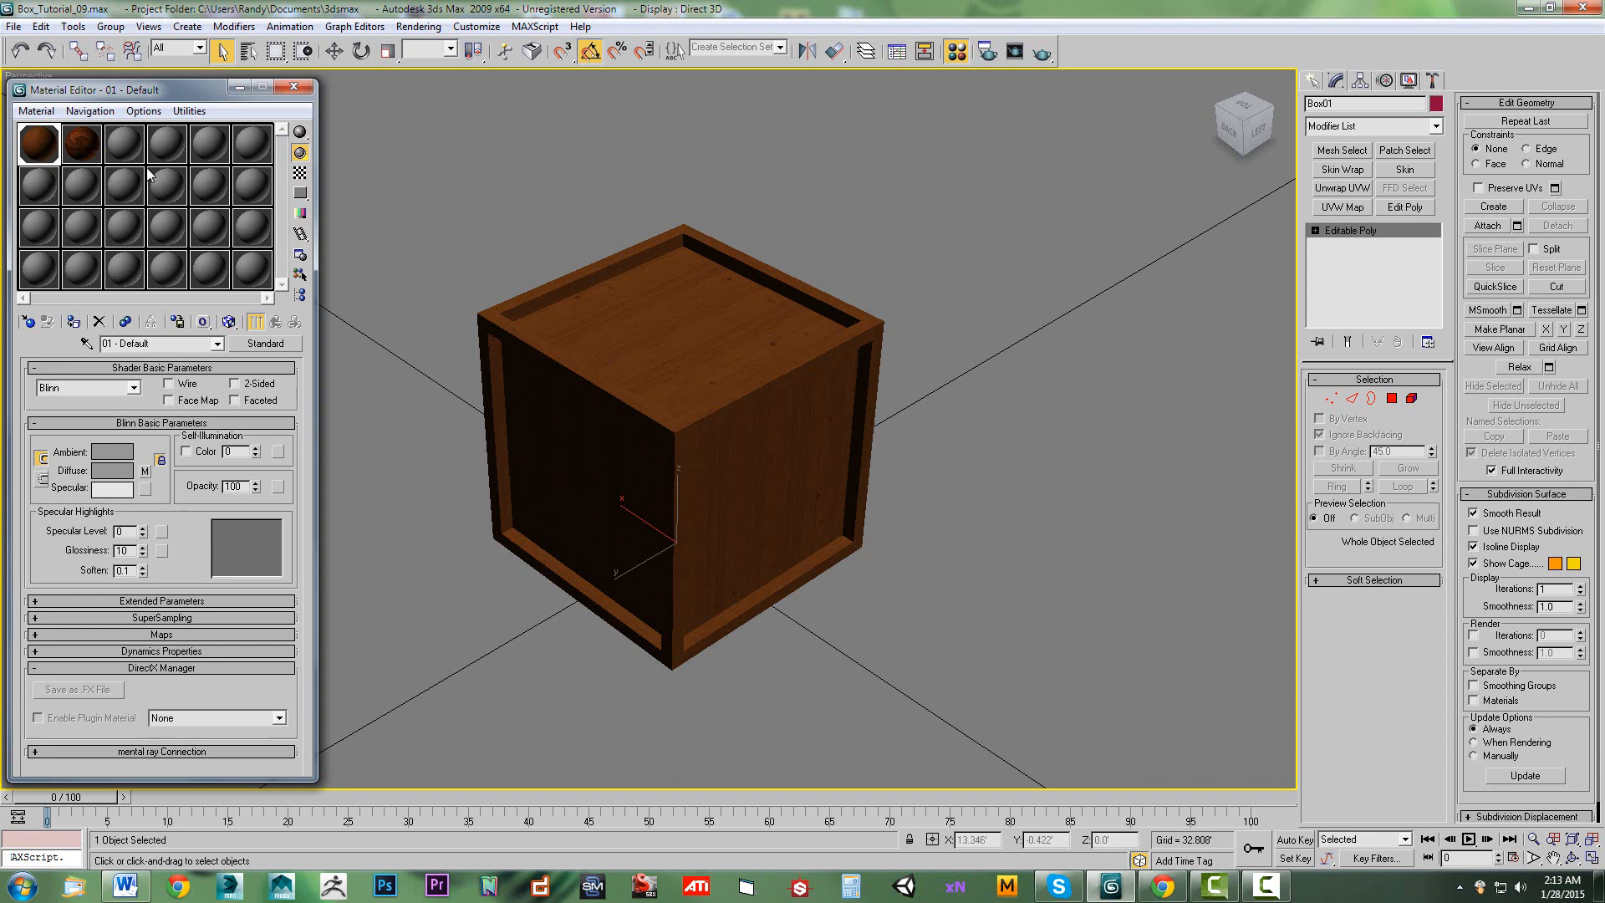
{"action": "left_click", "coordinate": [127, 152]}
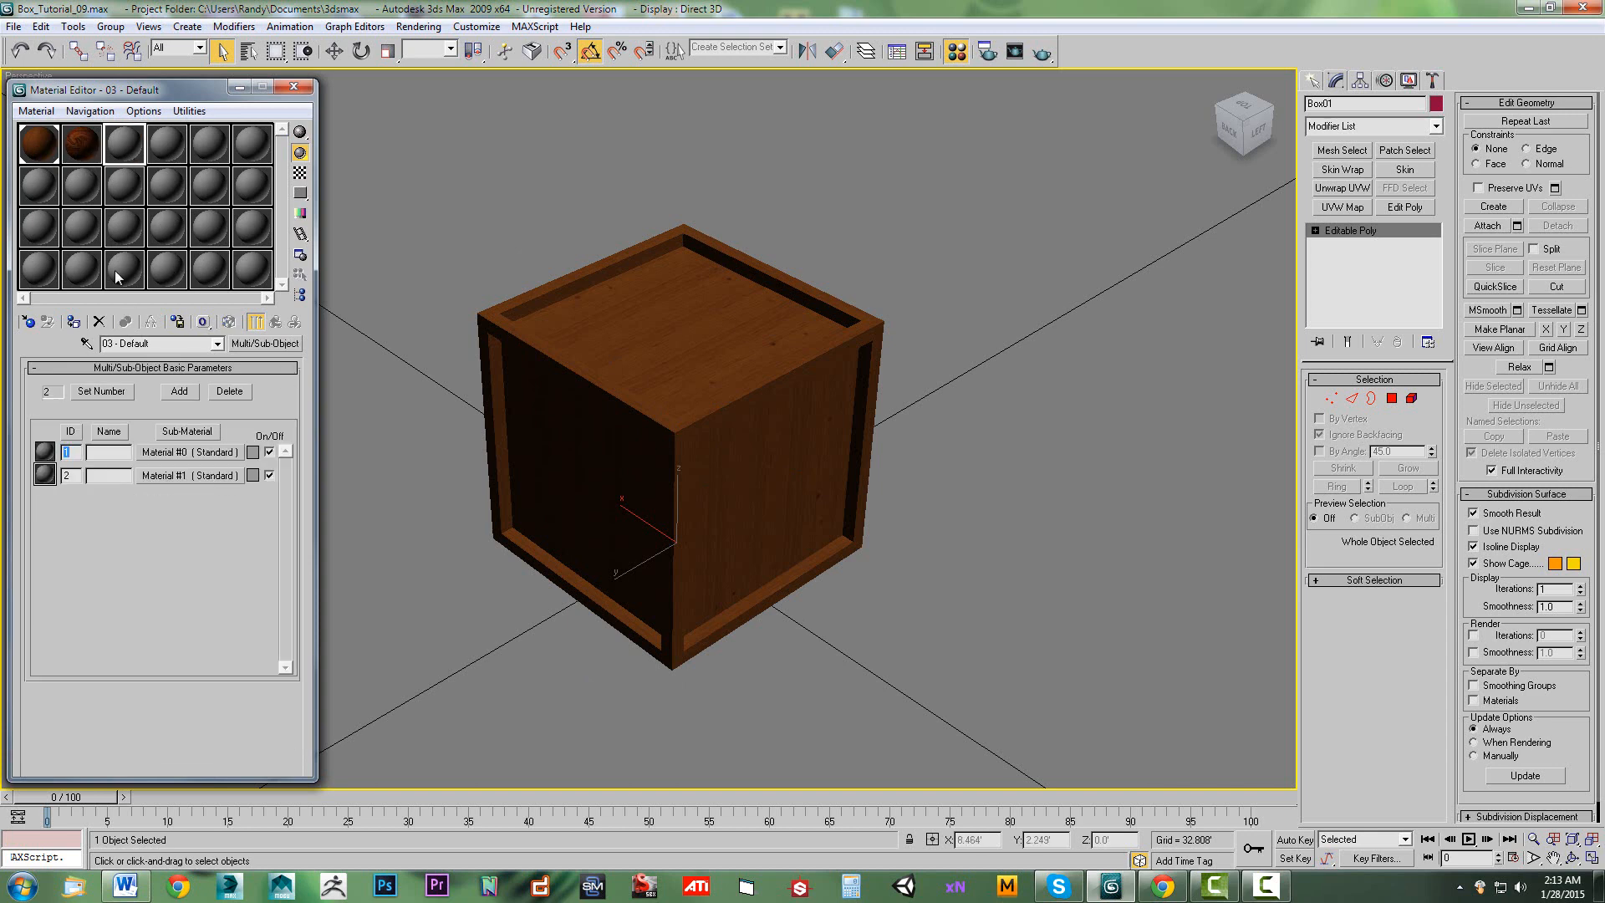
{"action": "left_click_drag", "start_coordinate": [36, 149], "coordinate": [182, 460]}
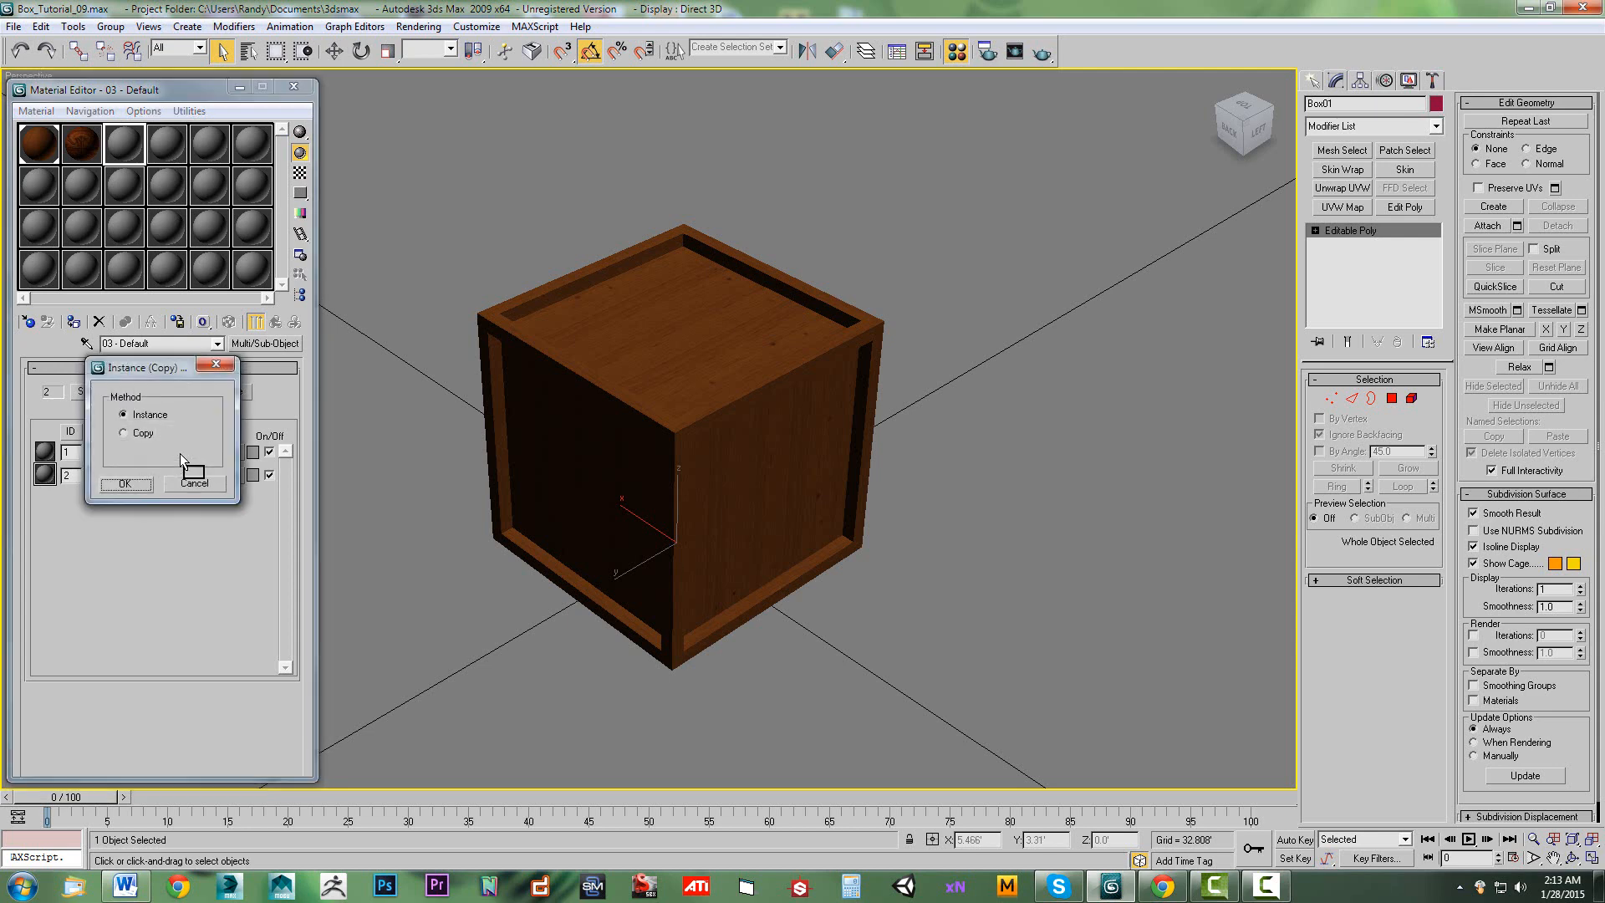
{"action": "left_click", "coordinate": [123, 490]}
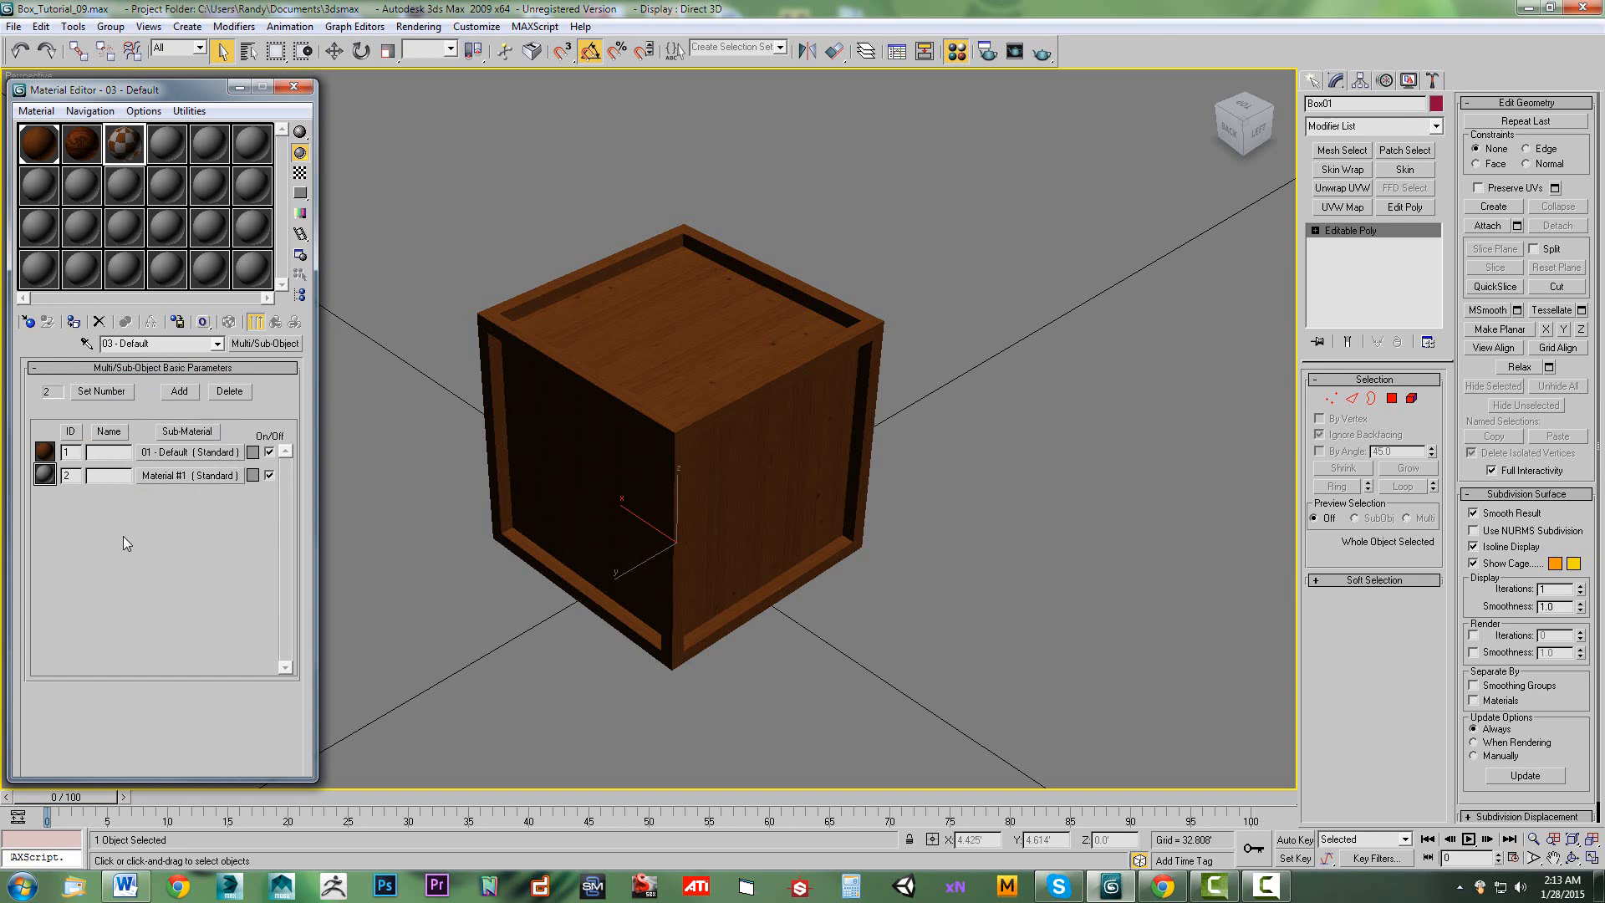
Place the carved-panel material 02 - Default as an instance in sub-material ID 2, and assign the 03 - Default material to the box.
{"action": "left_click", "coordinate": [87, 144]}
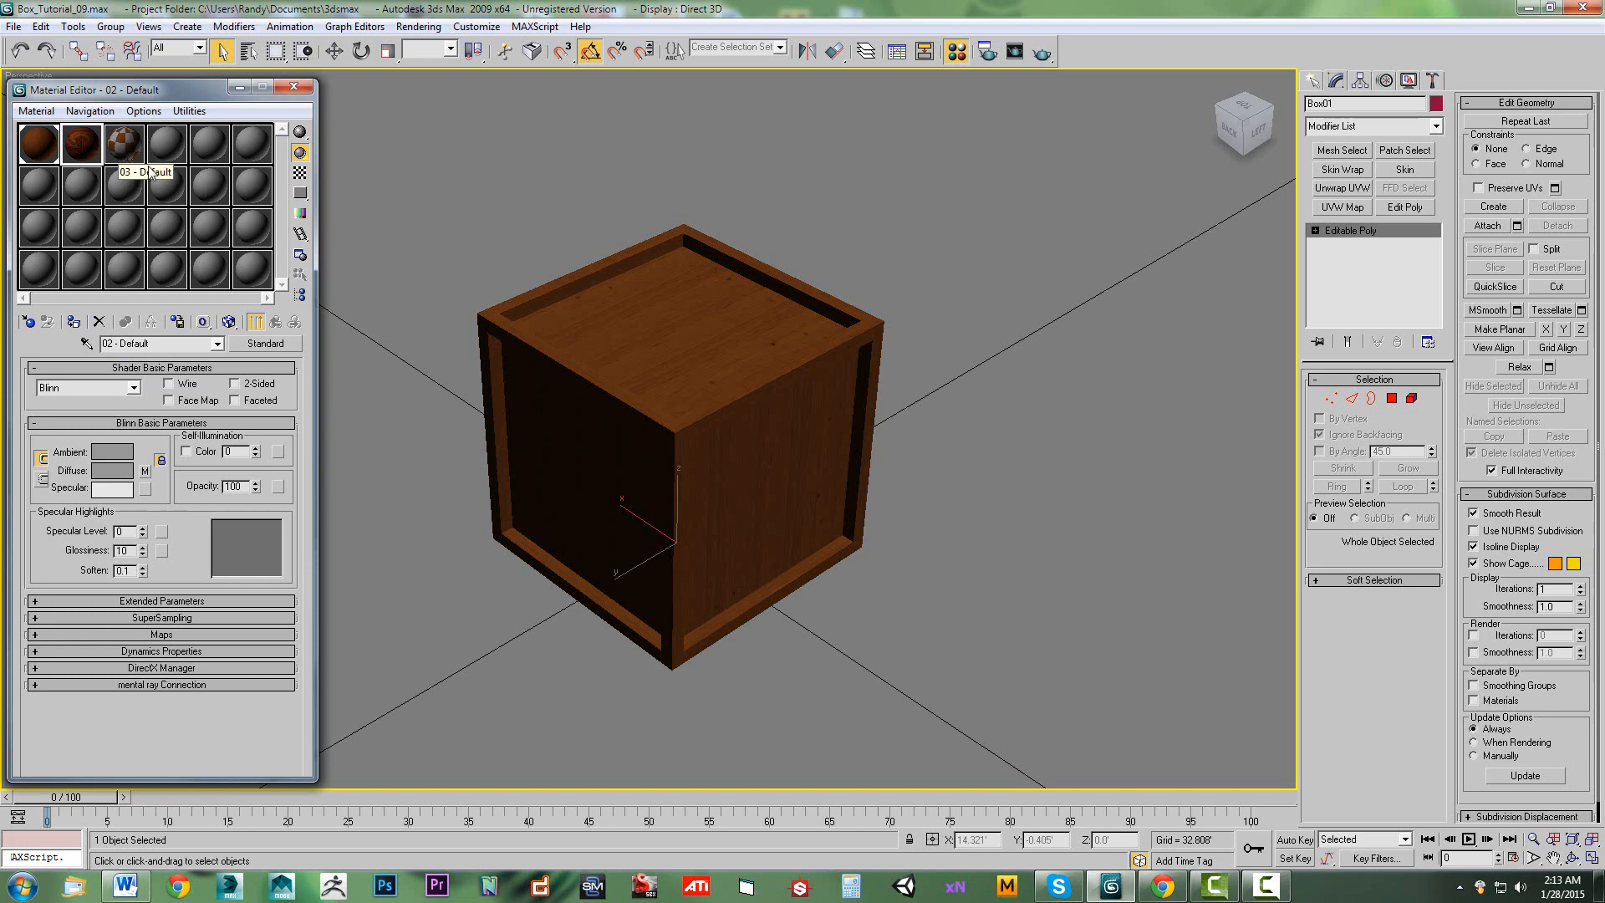
{"action": "left_click", "coordinate": [121, 155]}
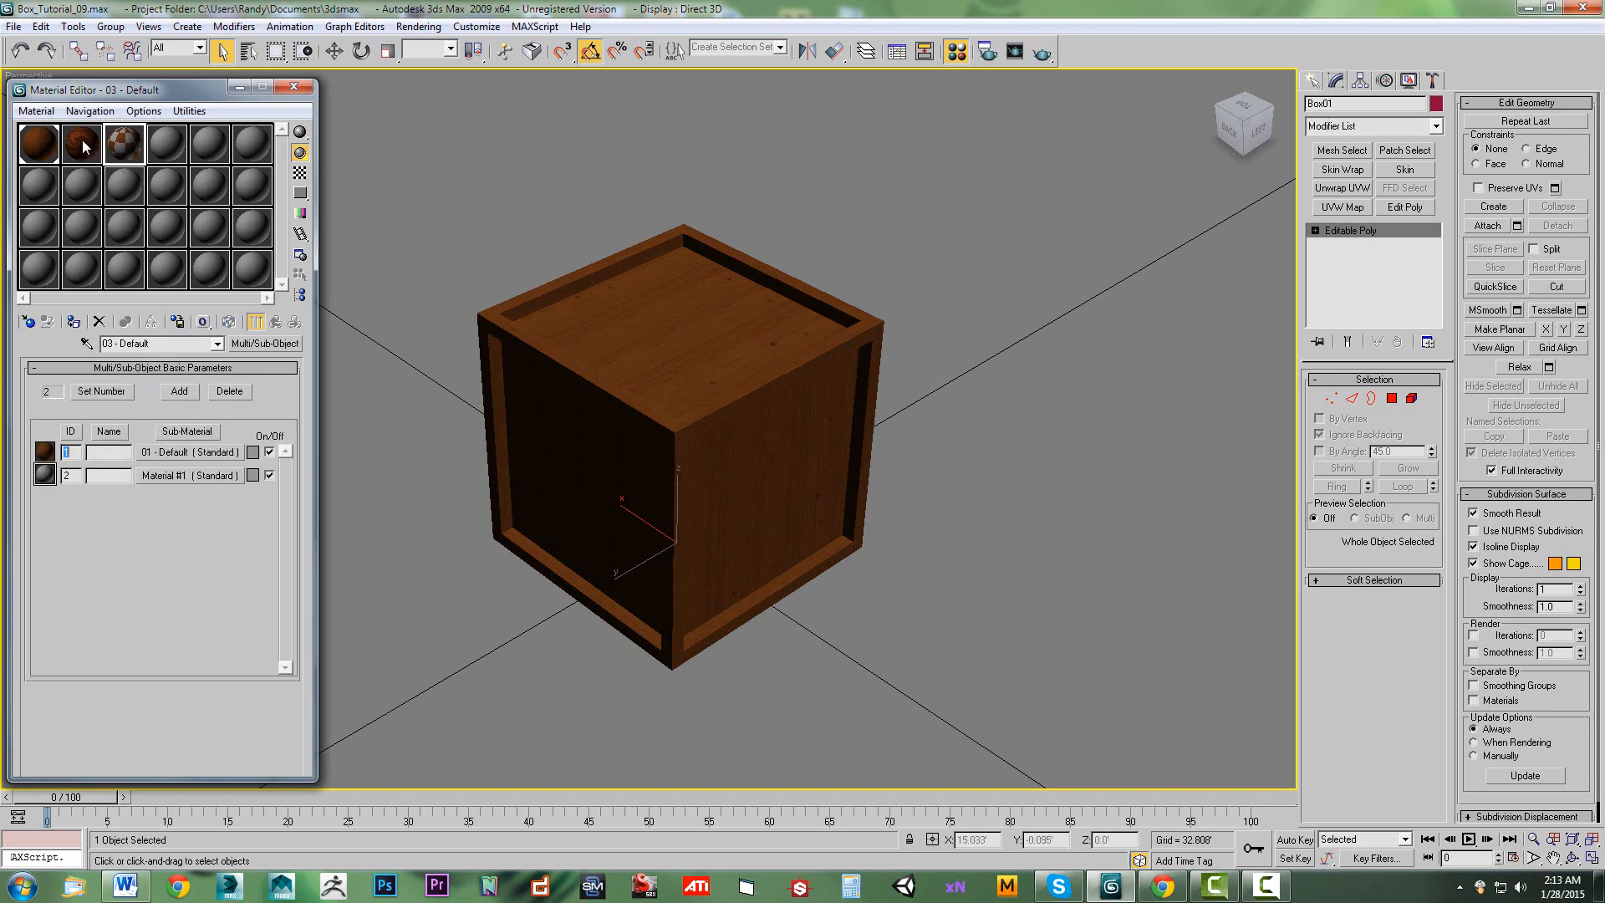
{"action": "left_click_drag", "start_coordinate": [82, 139], "coordinate": [193, 475]}
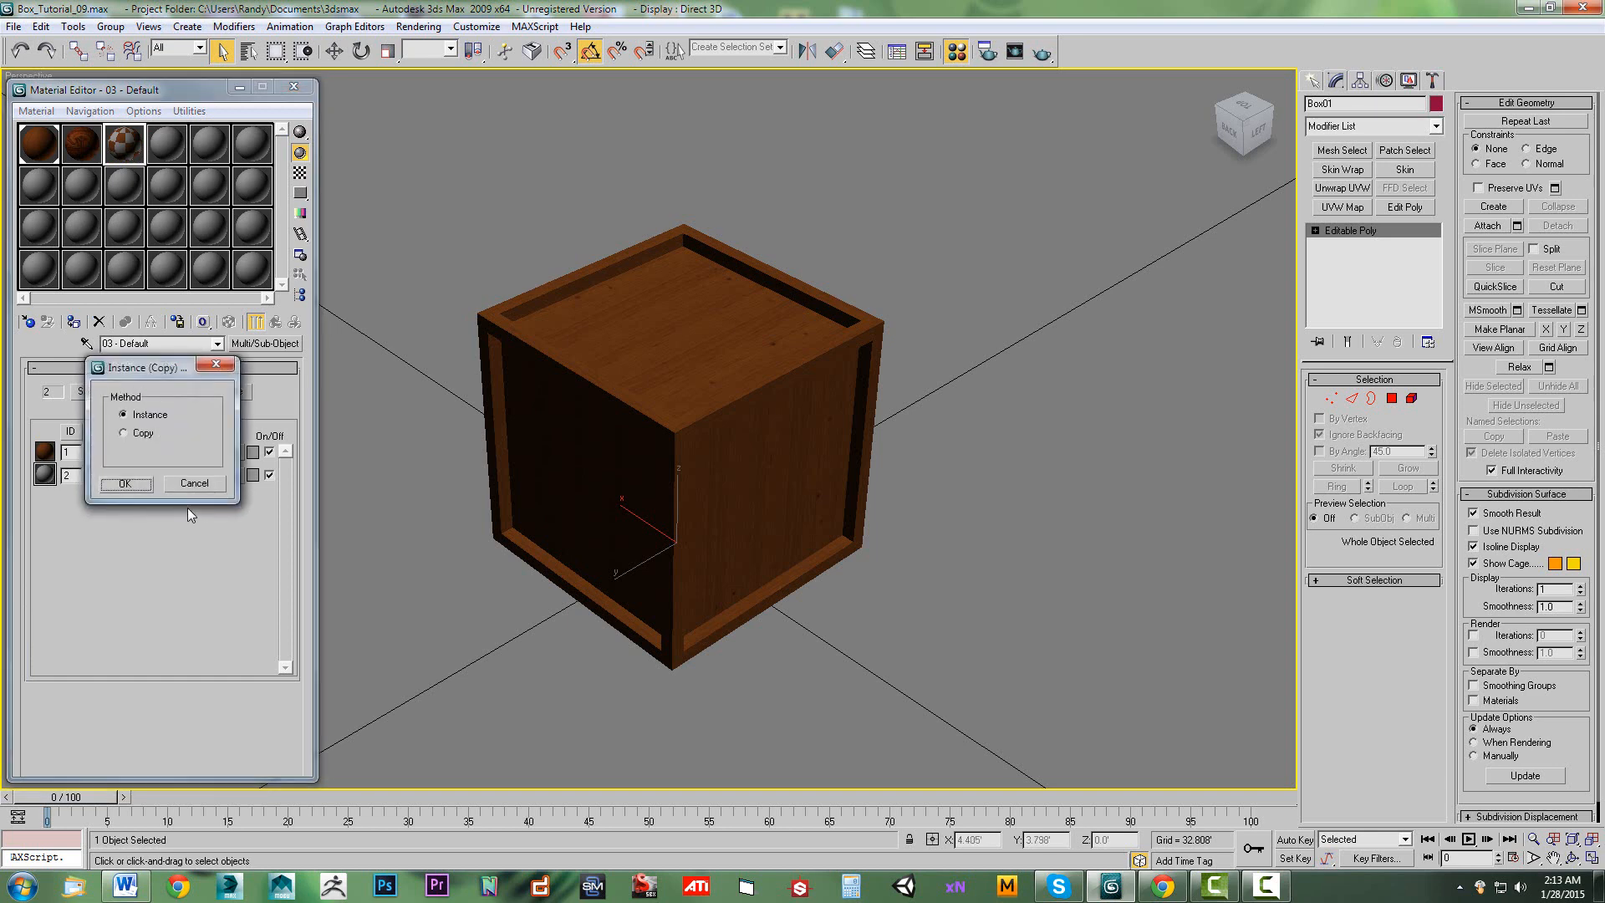
{"action": "left_click", "coordinate": [126, 484]}
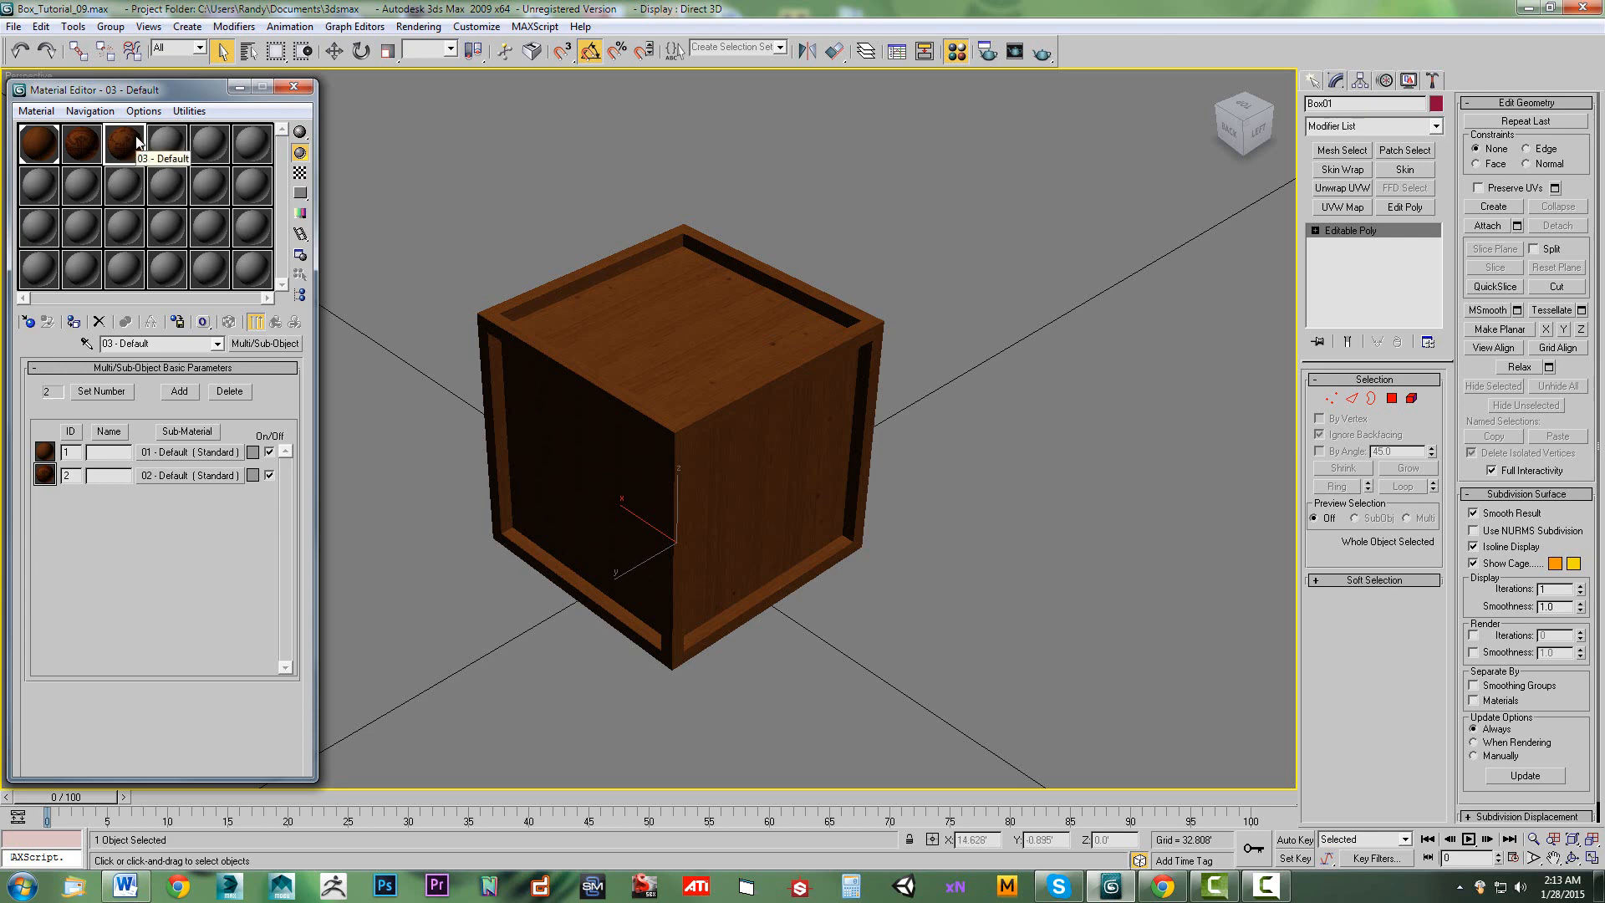
{"action": "left_click", "coordinate": [73, 323]}
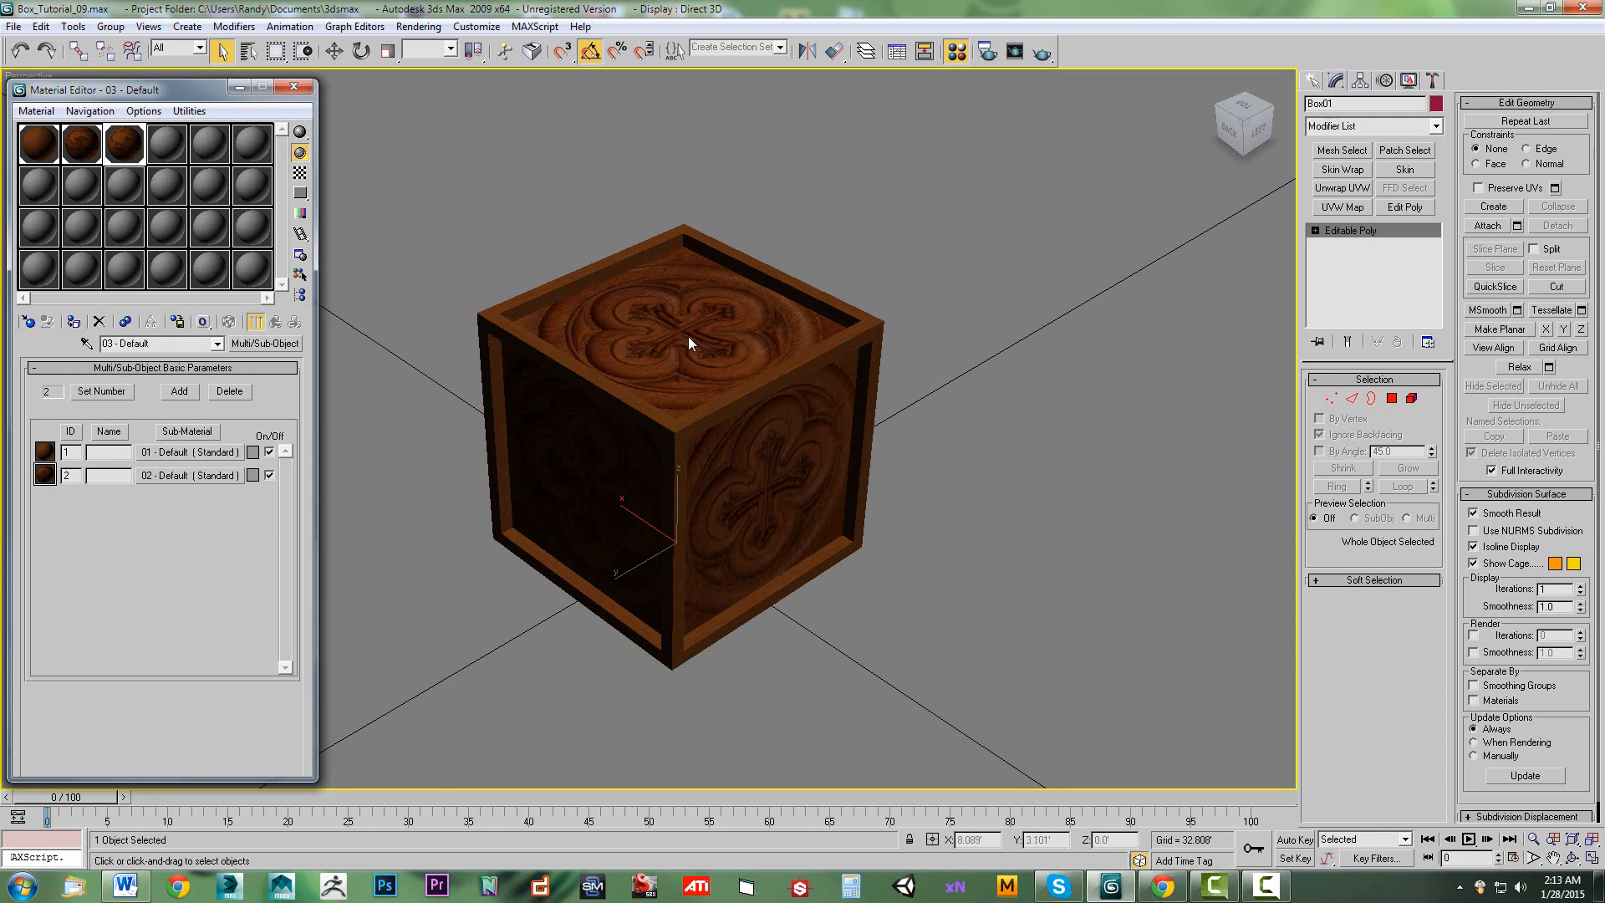
Return to Polygon level with the five panel polygons selected and add a UVW Map modifier with Box mapping to them.
{"action": "left_click_drag", "start_coordinate": [1226, 134], "coordinate": [1197, 150]}
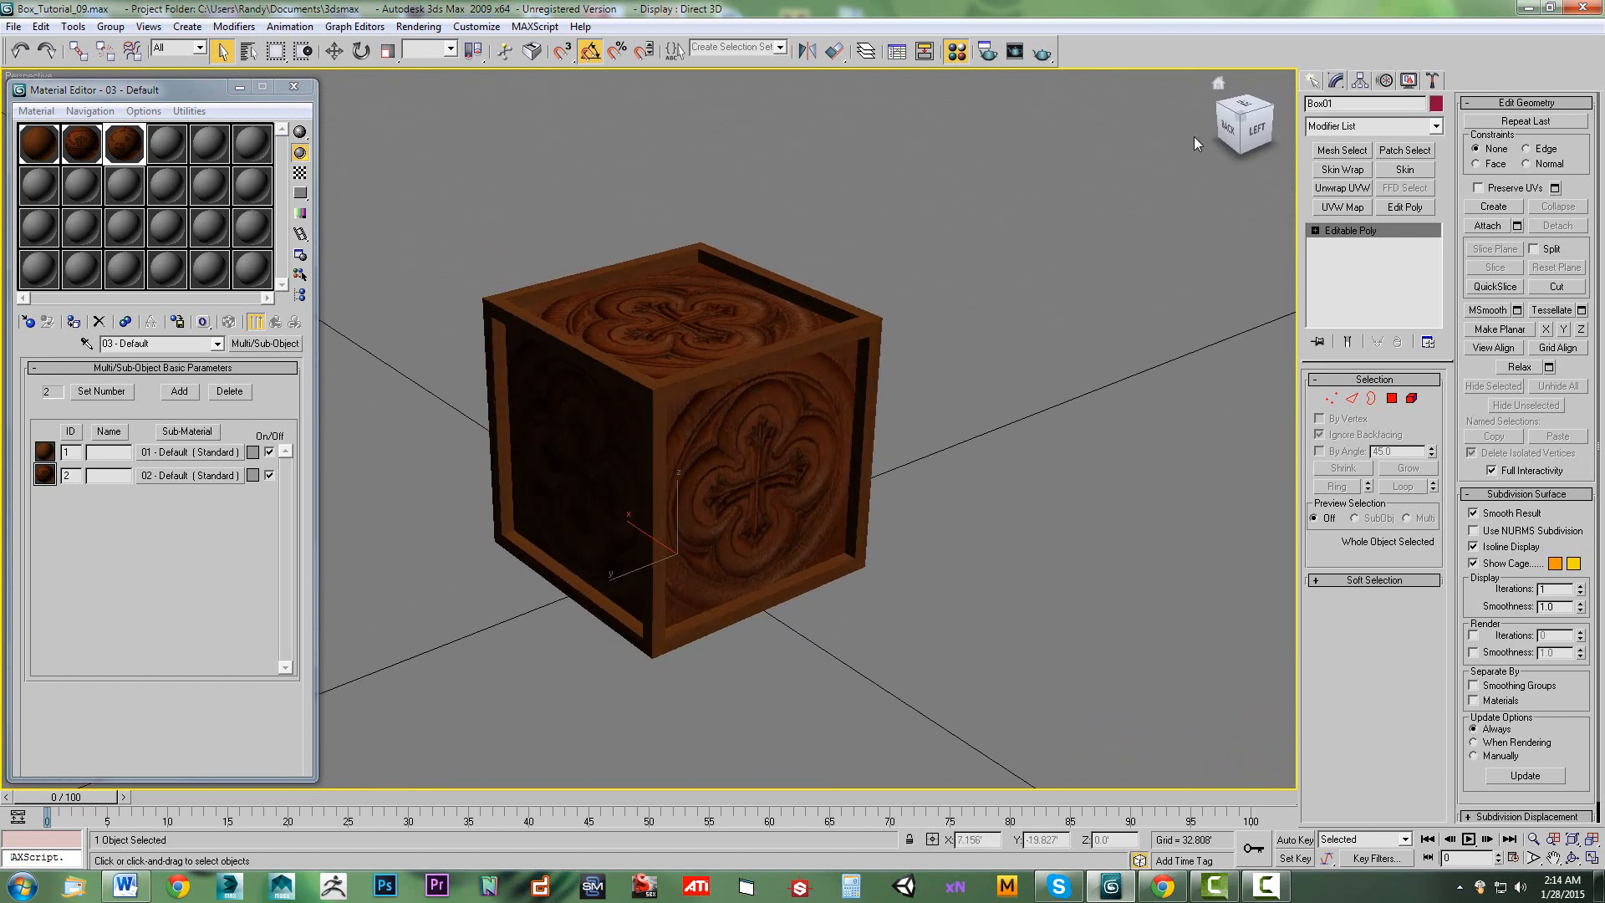
{"action": "left_click", "coordinate": [1392, 400]}
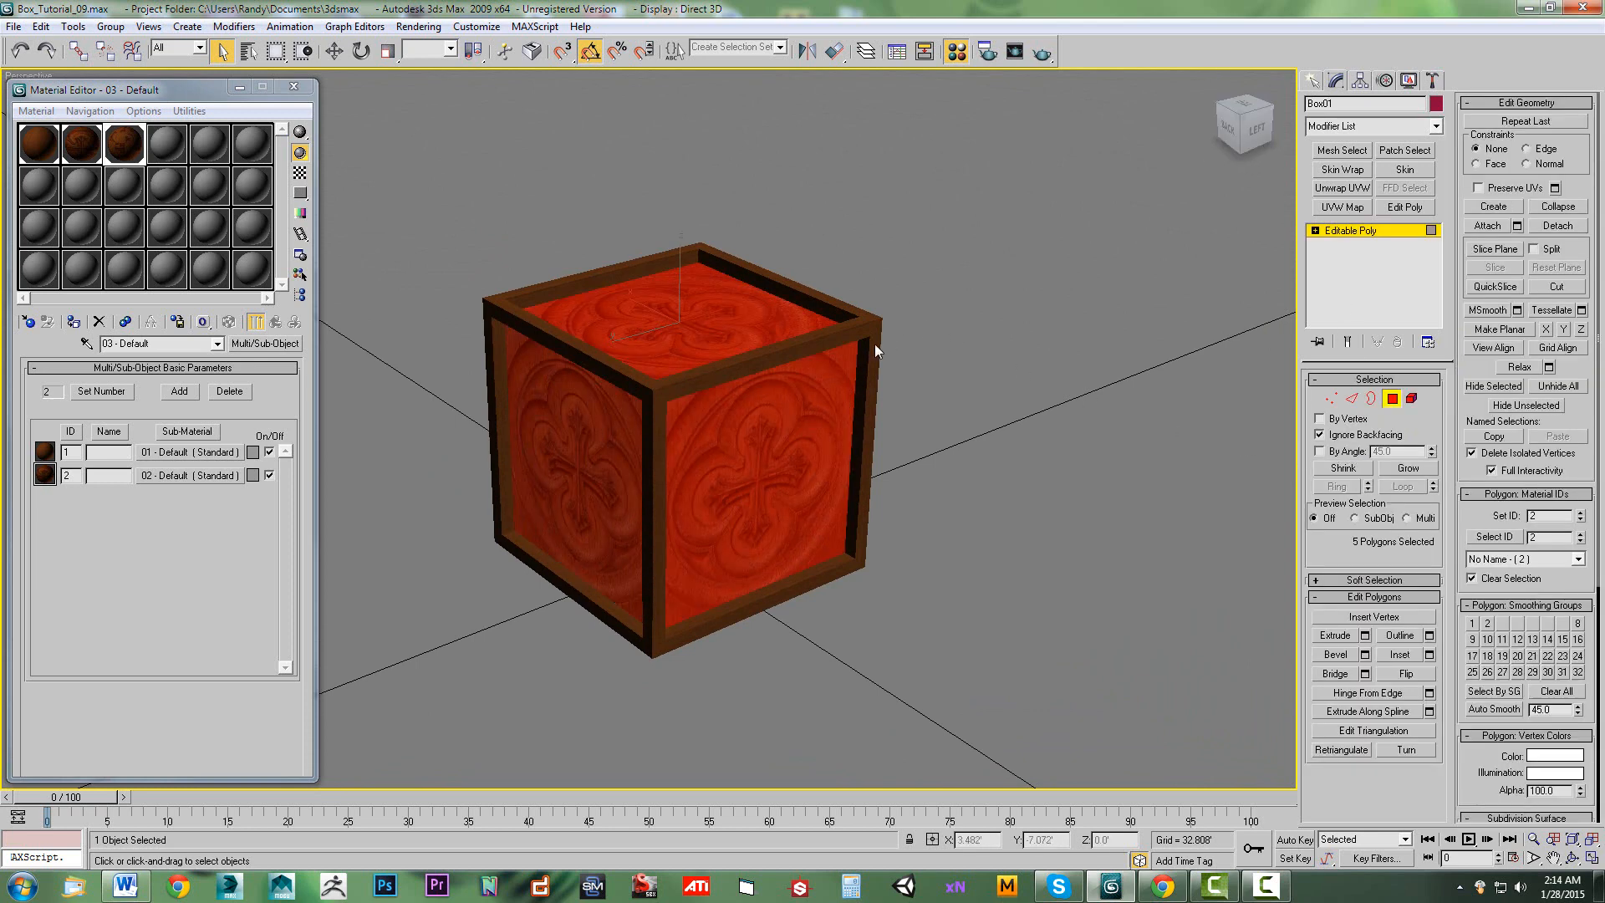
{"action": "left_click_drag", "start_coordinate": [1254, 132], "coordinate": [1170, 126]}
{"action": "middle_click_drag", "start_coordinate": [736, 435], "coordinate": [385, 535], "text": "alt"}
{"action": "left_click_drag", "start_coordinate": [1239, 165], "coordinate": [1245, 125]}
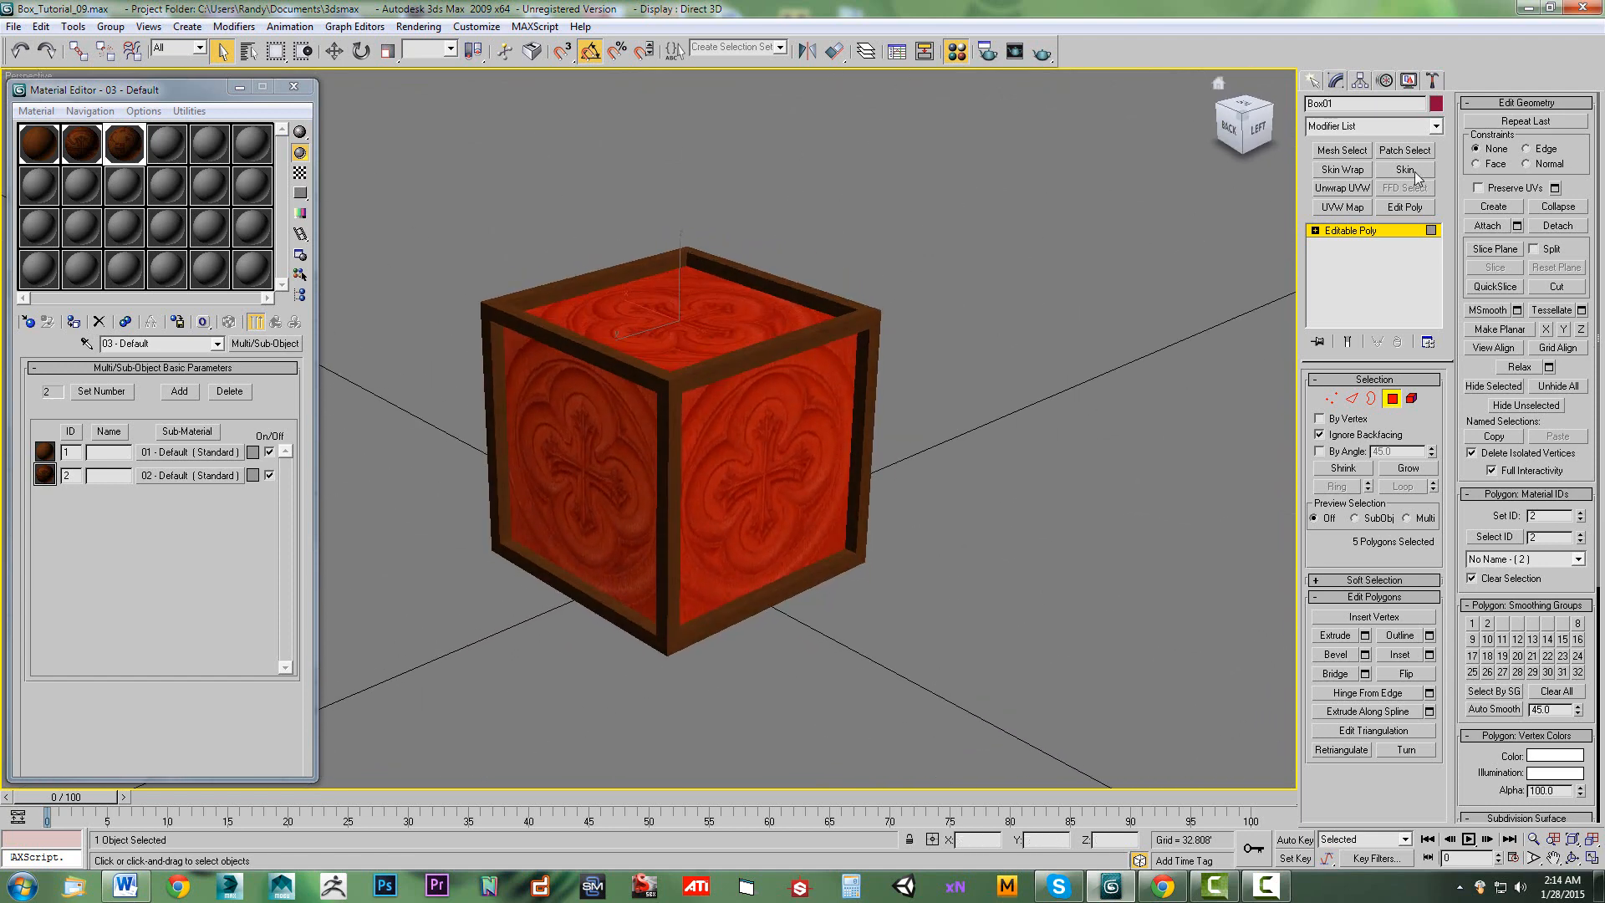
{"action": "left_click", "coordinate": [1347, 209]}
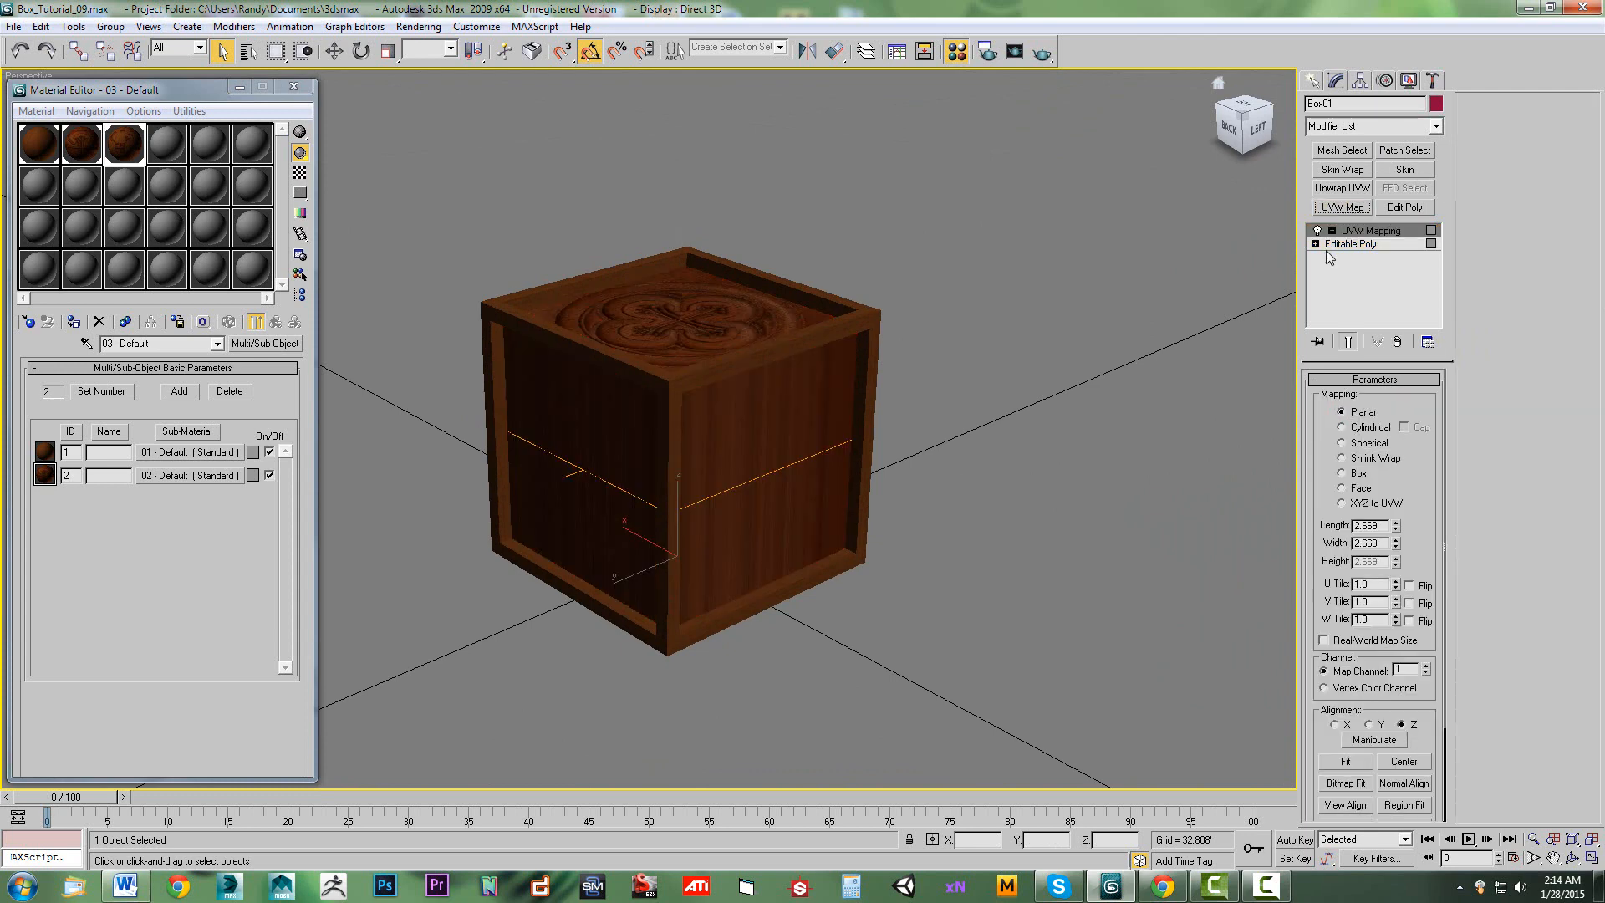
{"action": "left_click", "coordinate": [1348, 476]}
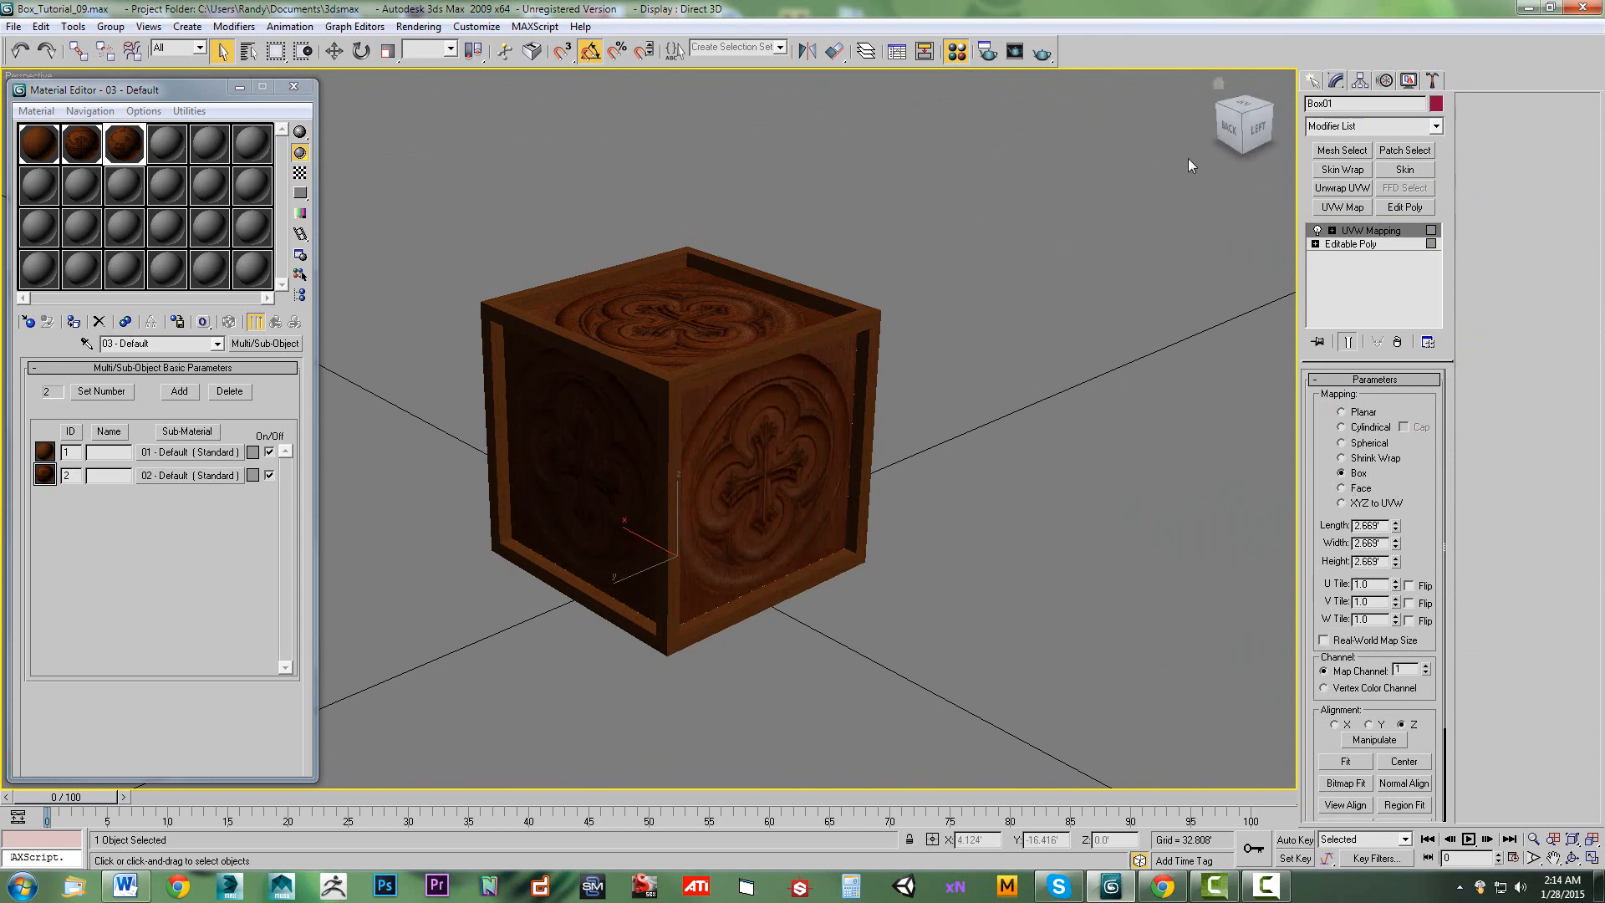
Try Face mapping on the panel polygons, compare it on the box's sides, and return the UVW Mapping to Box.
{"action": "left_click", "coordinate": [1240, 132]}
{"action": "left_click_drag", "start_coordinate": [1239, 133], "coordinate": [1240, 197]}
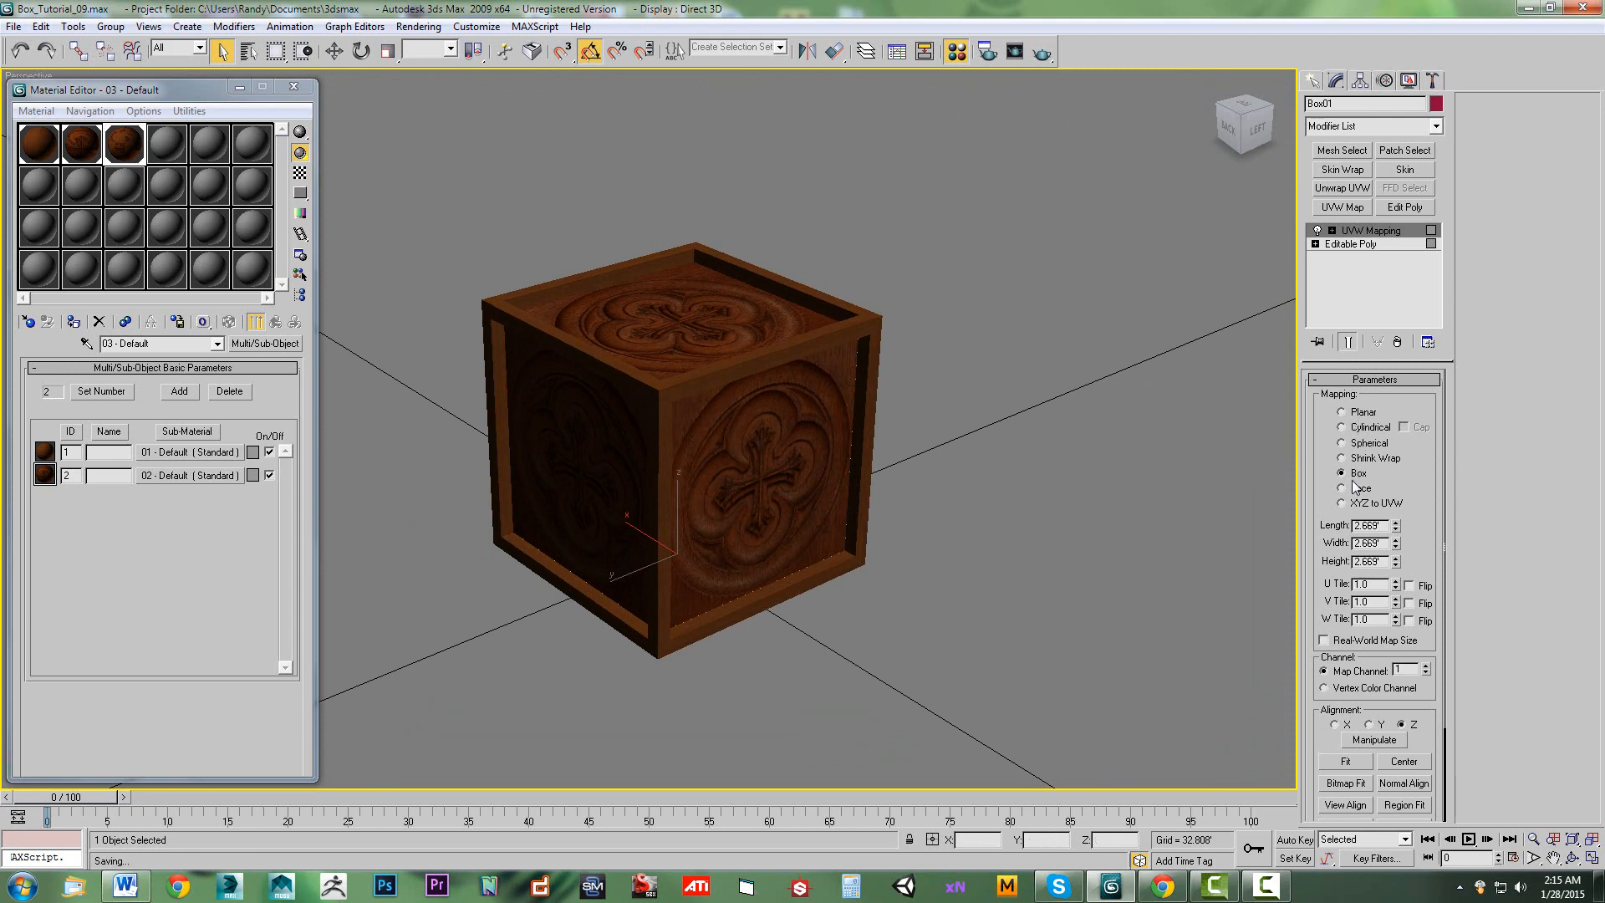
{"action": "left_click_drag", "start_coordinate": [1250, 134], "coordinate": [1212, 130]}
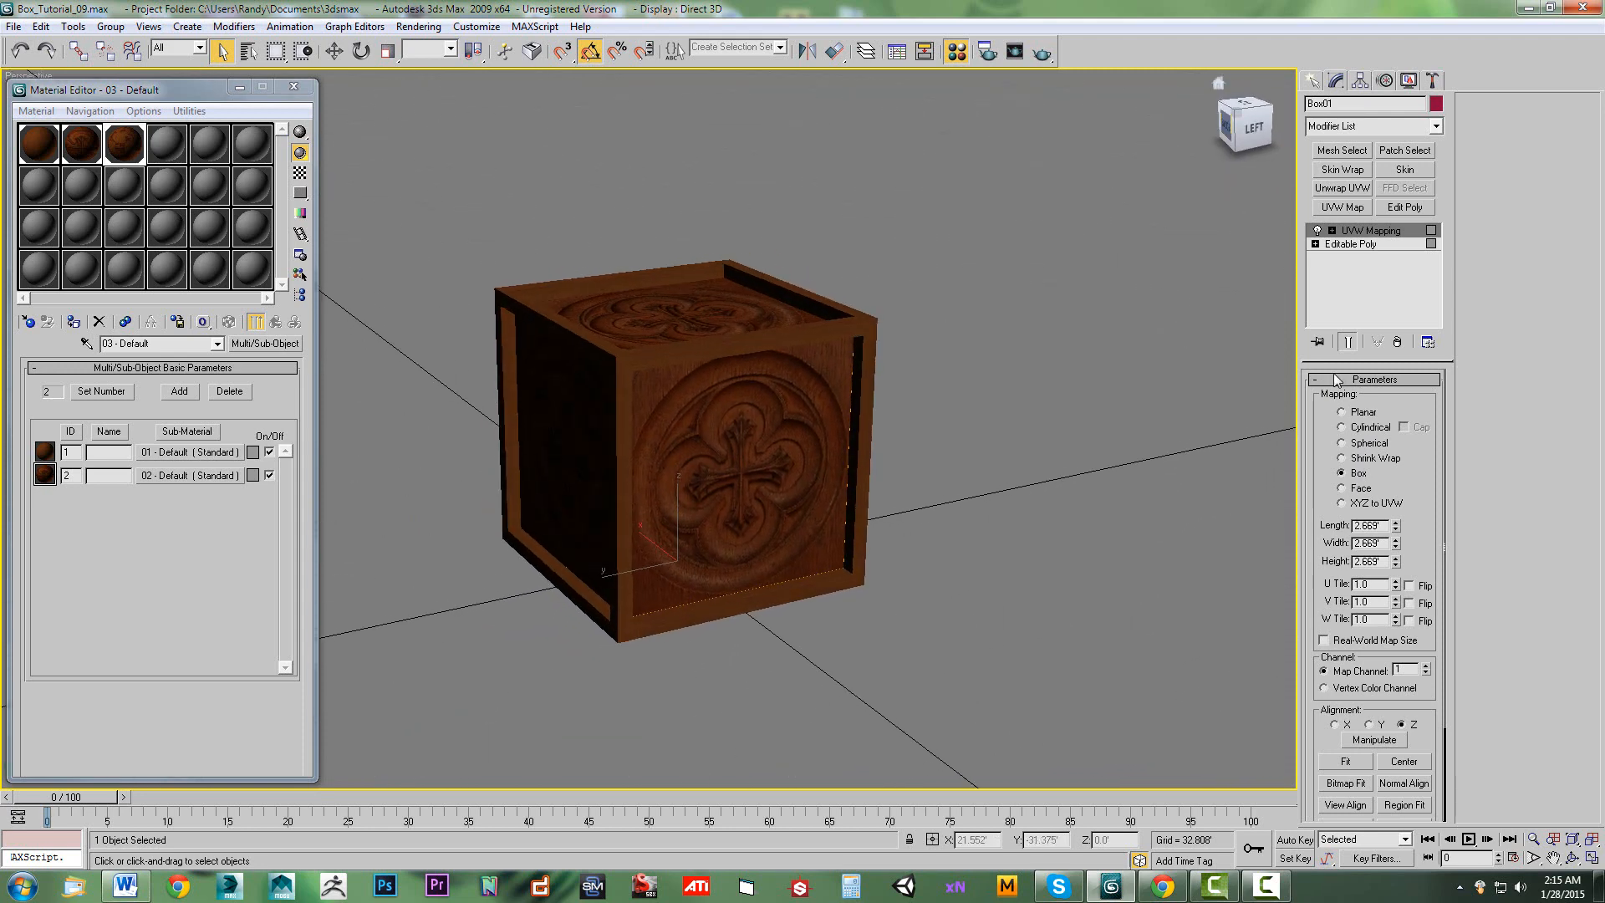
{"action": "left_click", "coordinate": [1342, 488]}
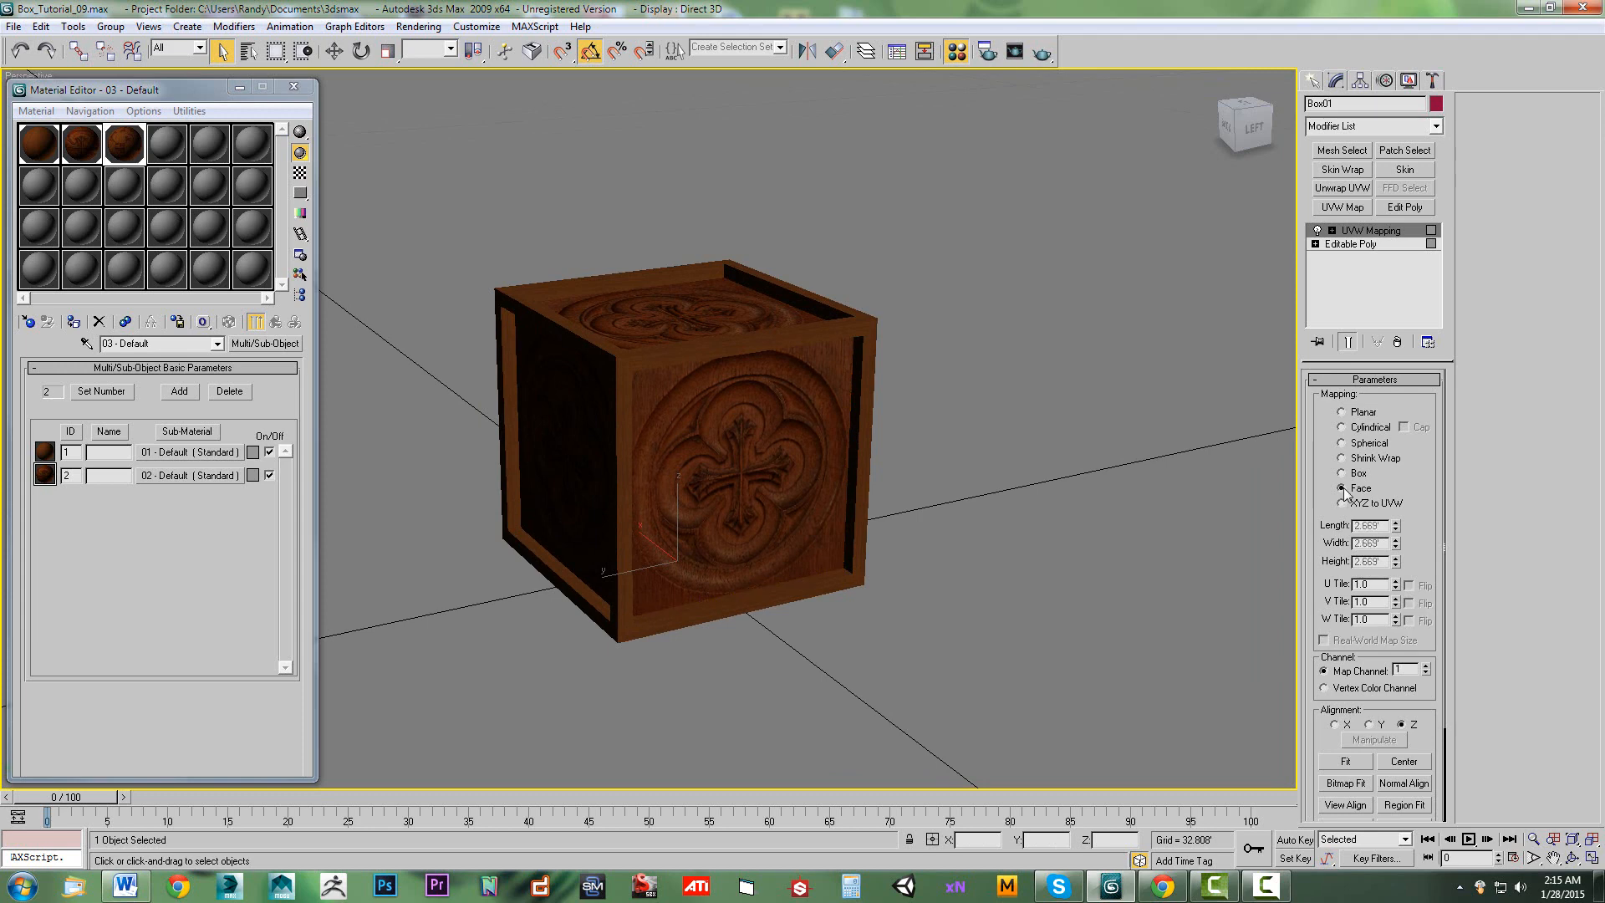
{"action": "left_click", "coordinate": [1260, 131]}
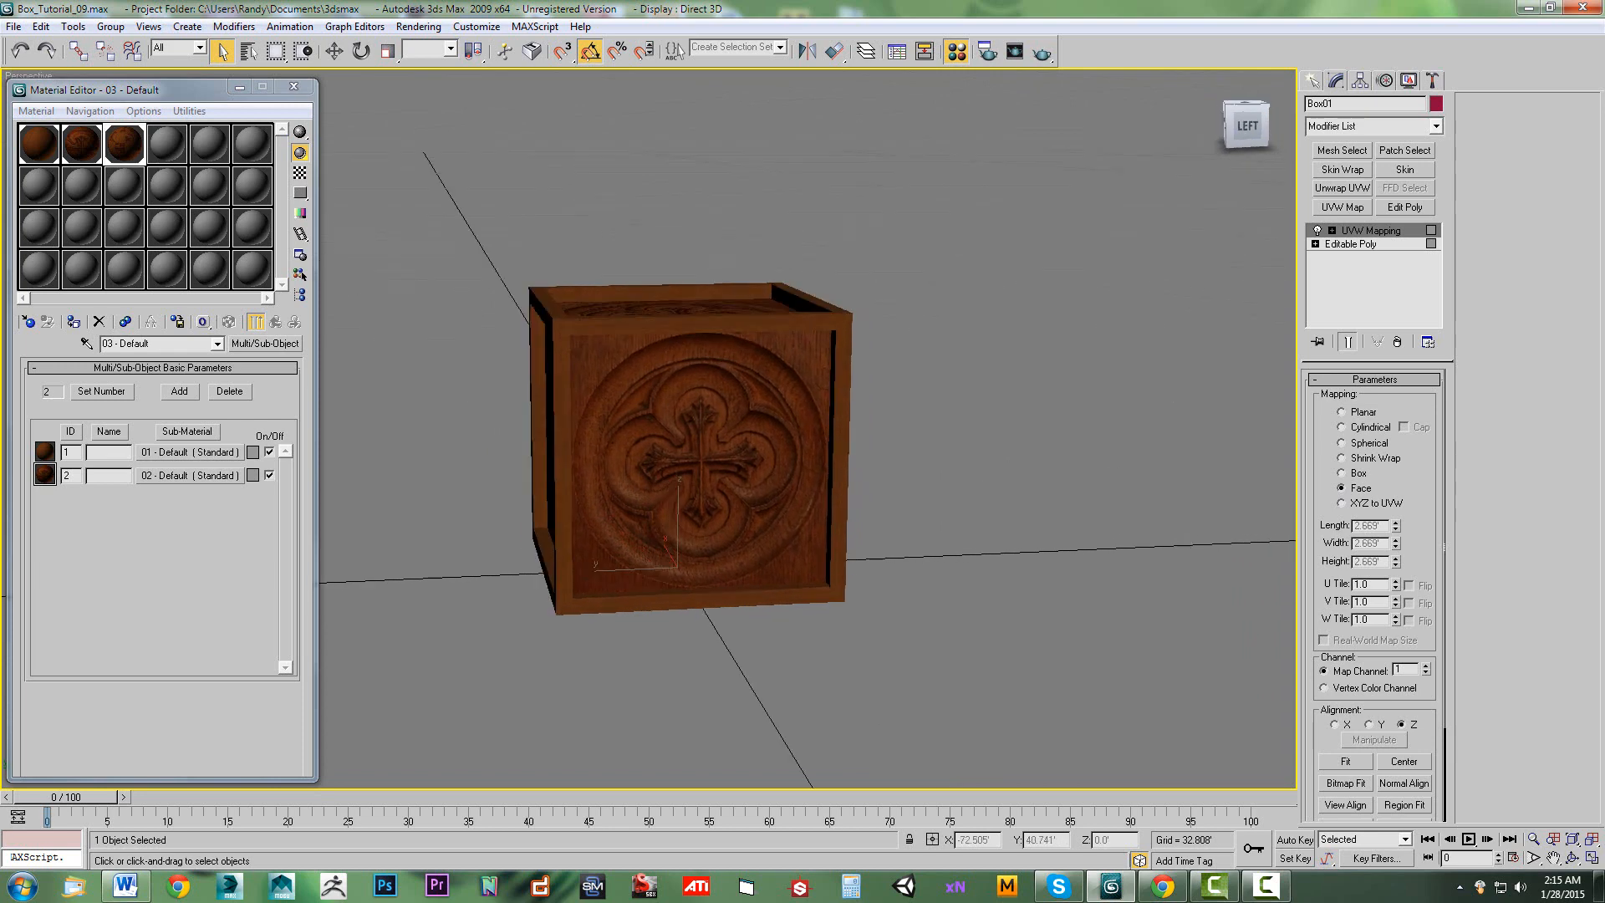
{"action": "mouse_move", "coordinate": [1260, 131]}
{"action": "left_mouse_down"}
{"action": "mouse_move", "coordinate": [1204, 155]}
{"action": "mouse_move", "coordinate": [1271, 150]}
{"action": "mouse_move", "coordinate": [1216, 163]}
{"action": "mouse_move", "coordinate": [1275, 155]}
{"action": "mouse_move", "coordinate": [1208, 108]}
{"action": "mouse_move", "coordinate": [1267, 113]}
{"action": "mouse_move", "coordinate": [1250, 125]}
{"action": "mouse_move", "coordinate": [1275, 134]}
{"action": "mouse_move", "coordinate": [1246, 144]}
{"action": "left_mouse_up"}
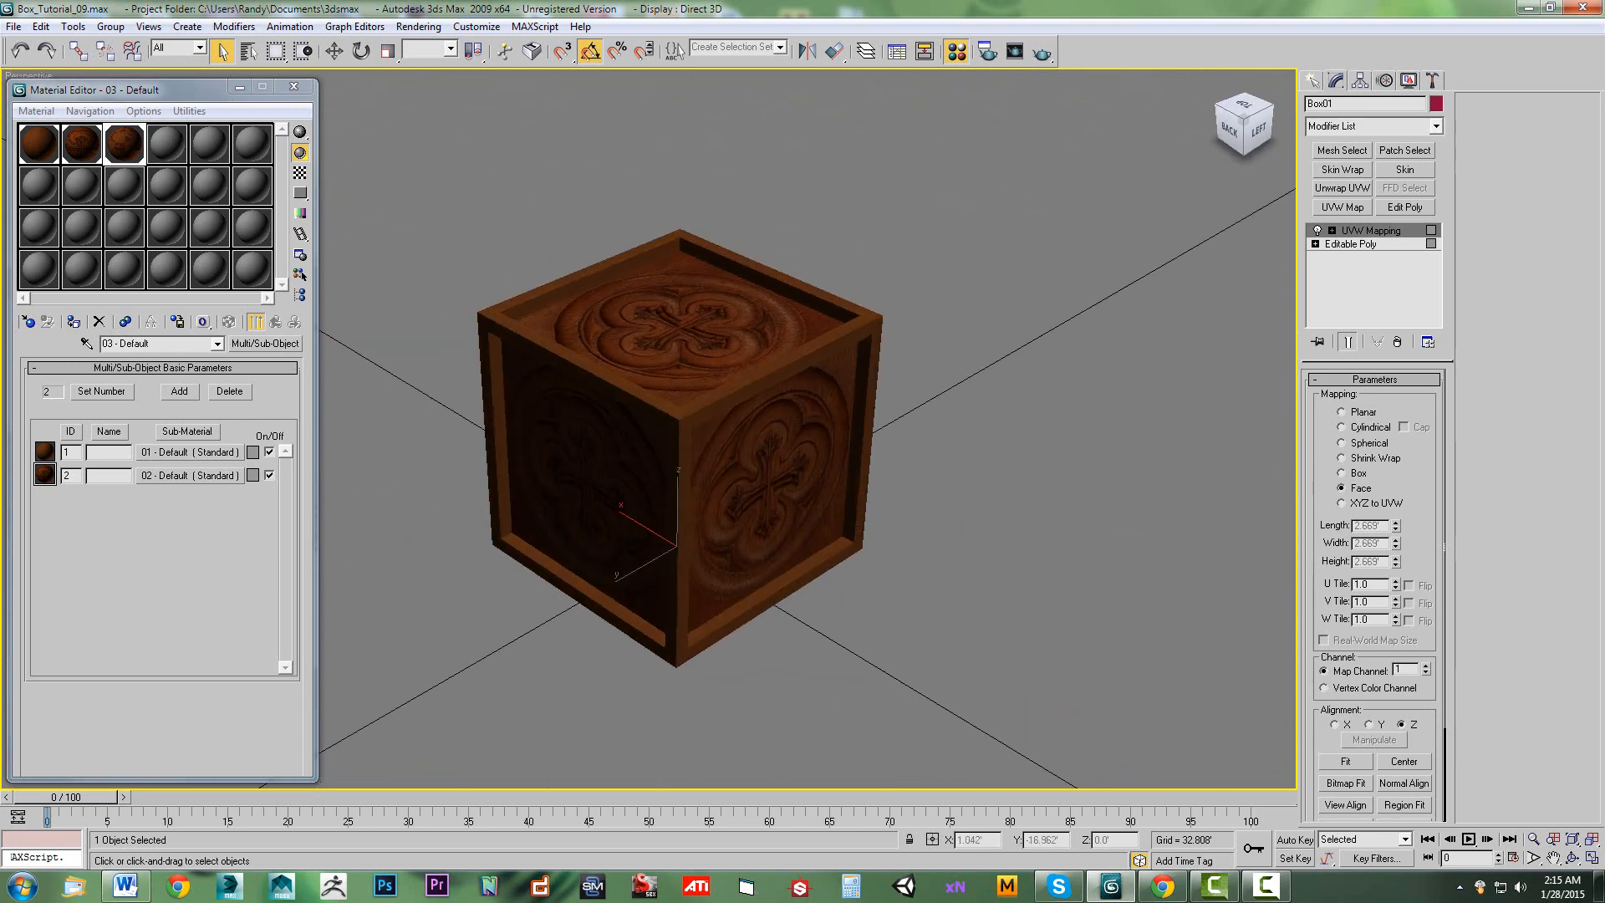
{"action": "left_click", "coordinate": [1343, 473]}
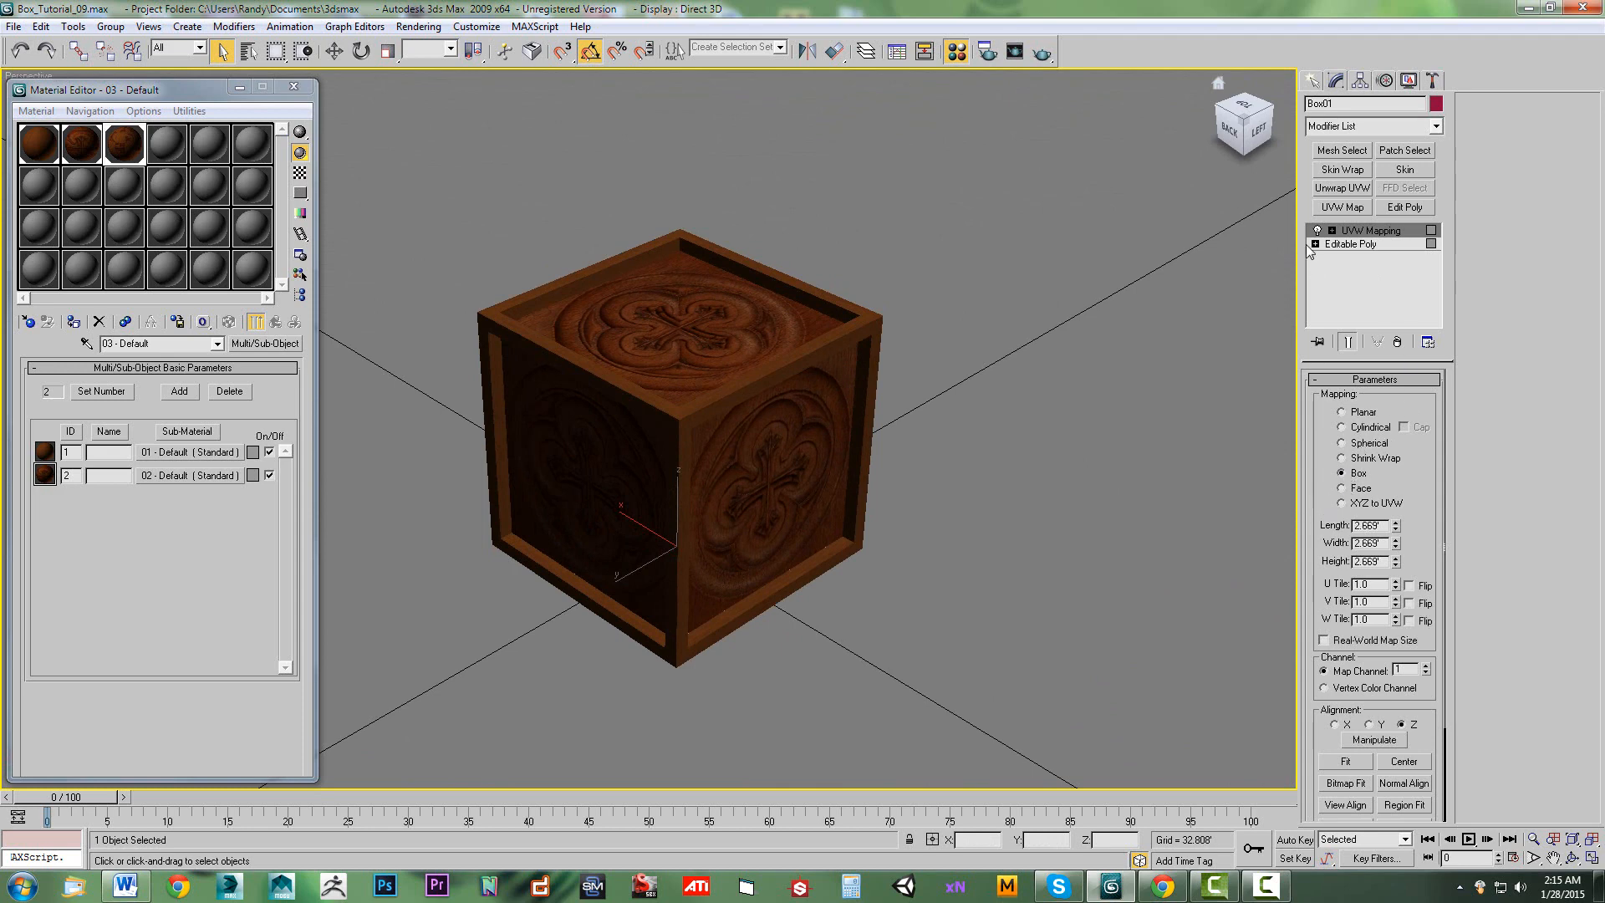
Check the carved image on the side panels and add an Edit Poly modifier above the UVW Mapping.
{"action": "left_click", "coordinate": [1258, 130]}
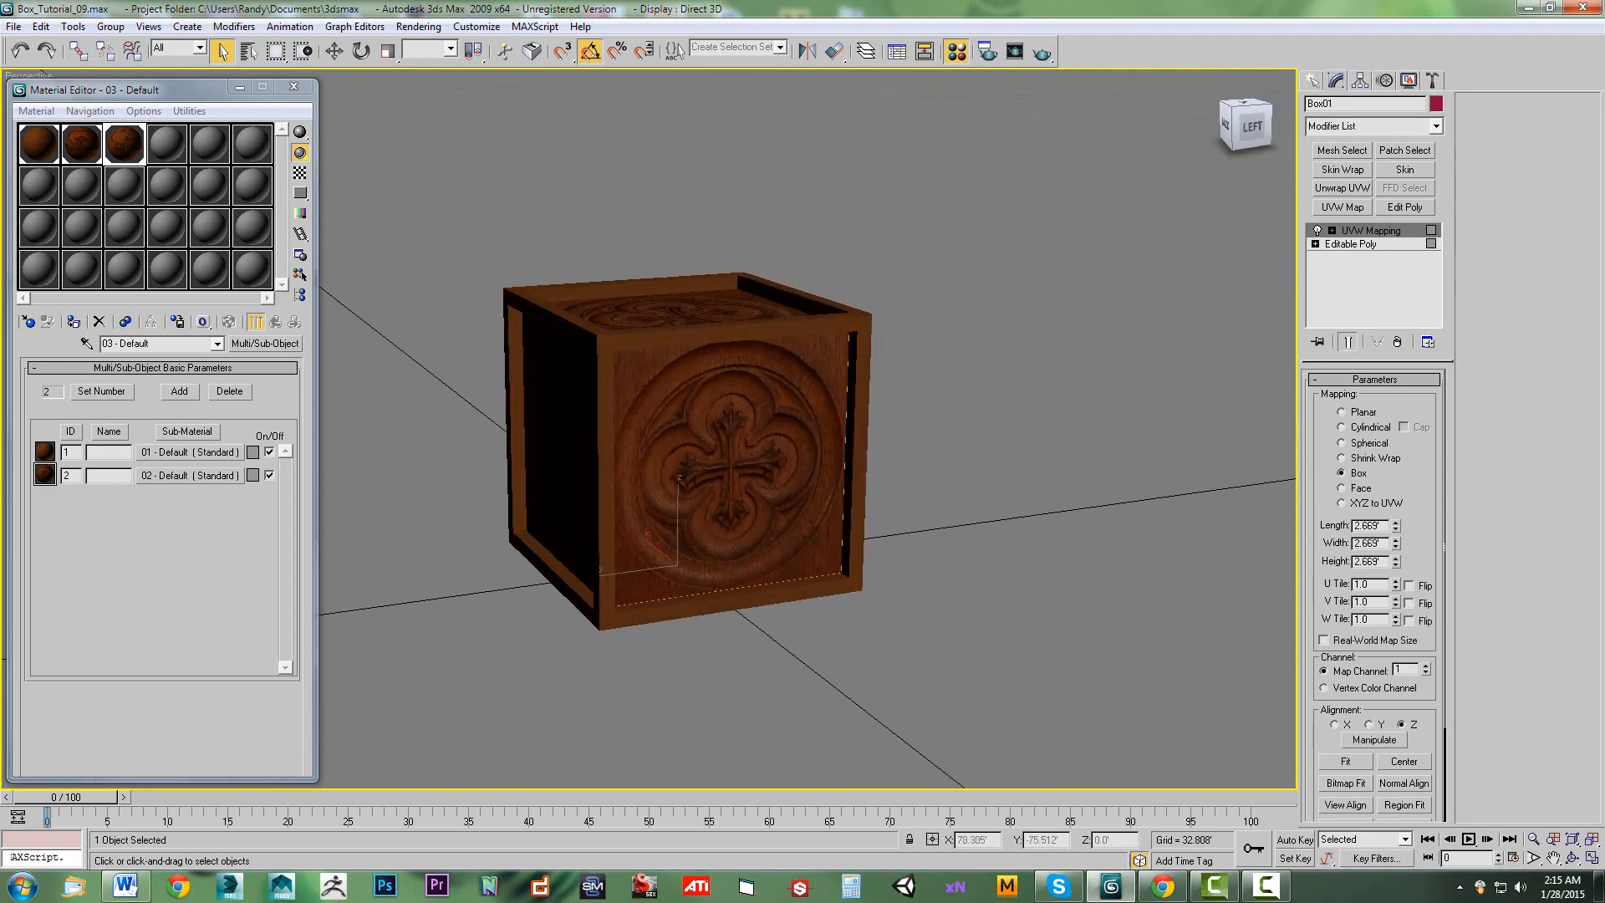
{"action": "left_click_drag", "start_coordinate": [1229, 132], "coordinate": [1255, 140]}
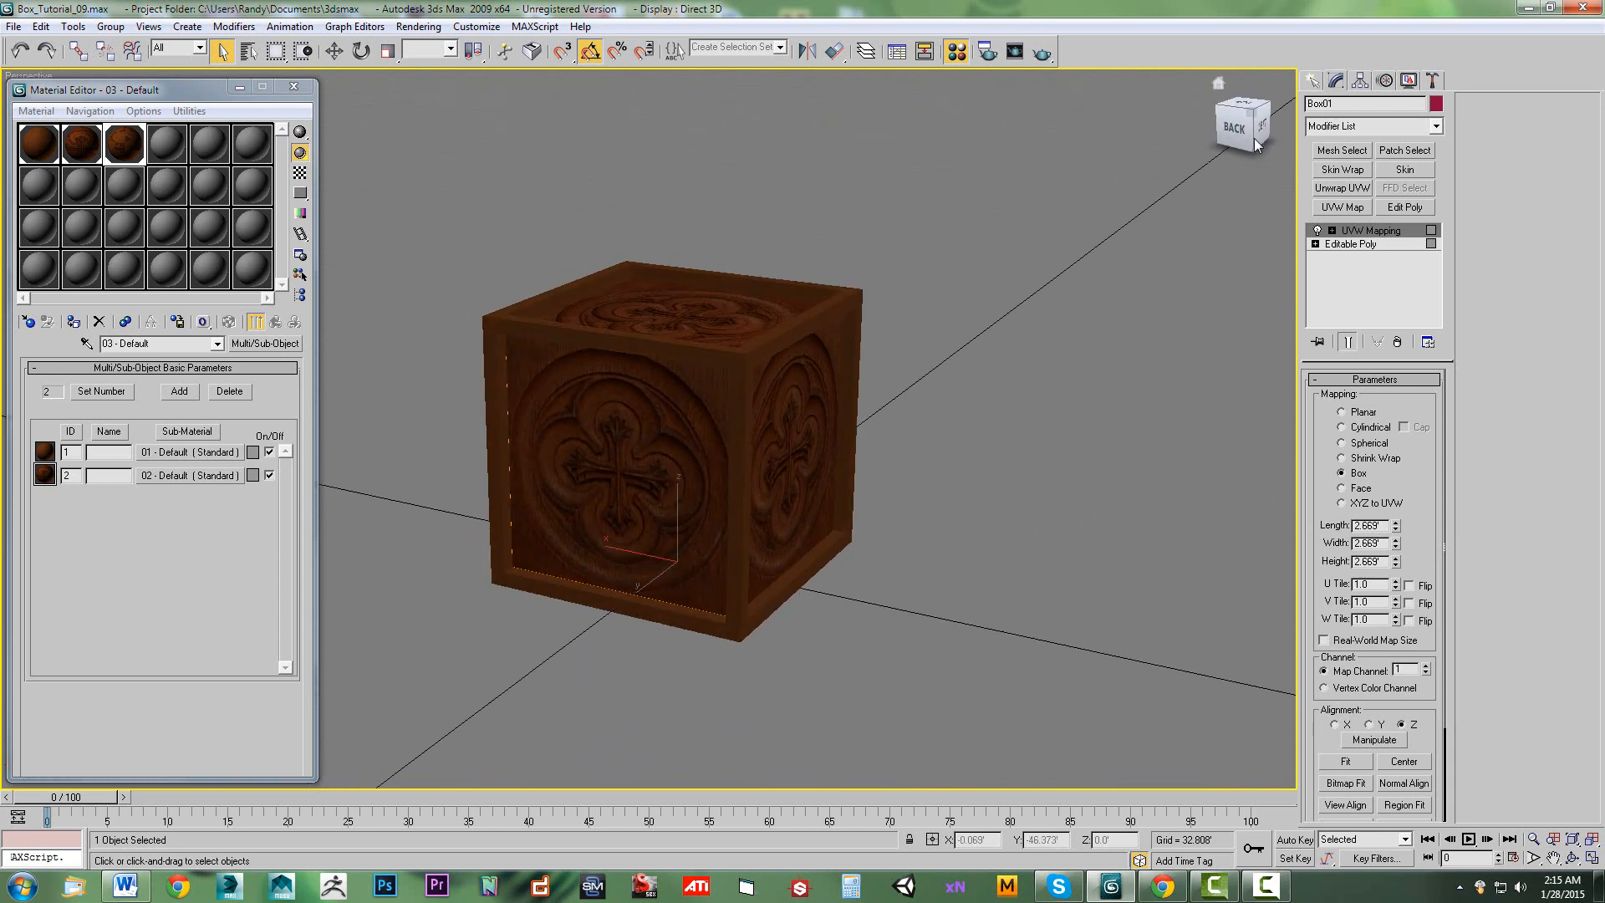
{"action": "left_click", "coordinate": [1406, 207]}
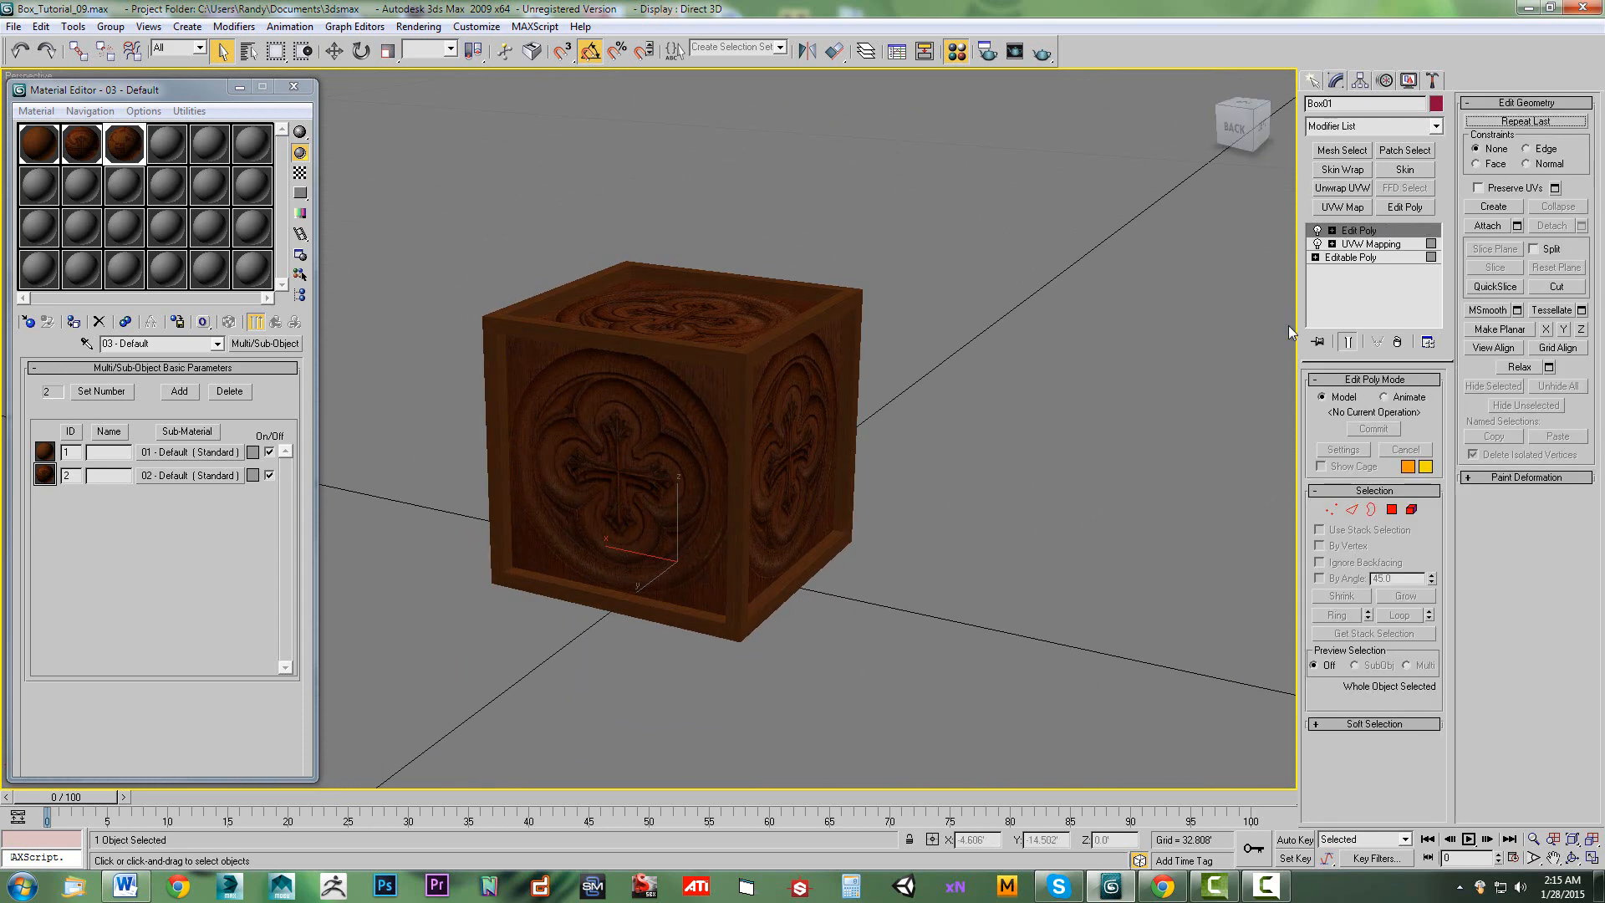
Turn on Edged Faces in the Perspective viewport and reselect the box to show its edges over the textures.
{"action": "left_click", "coordinate": [1236, 131]}
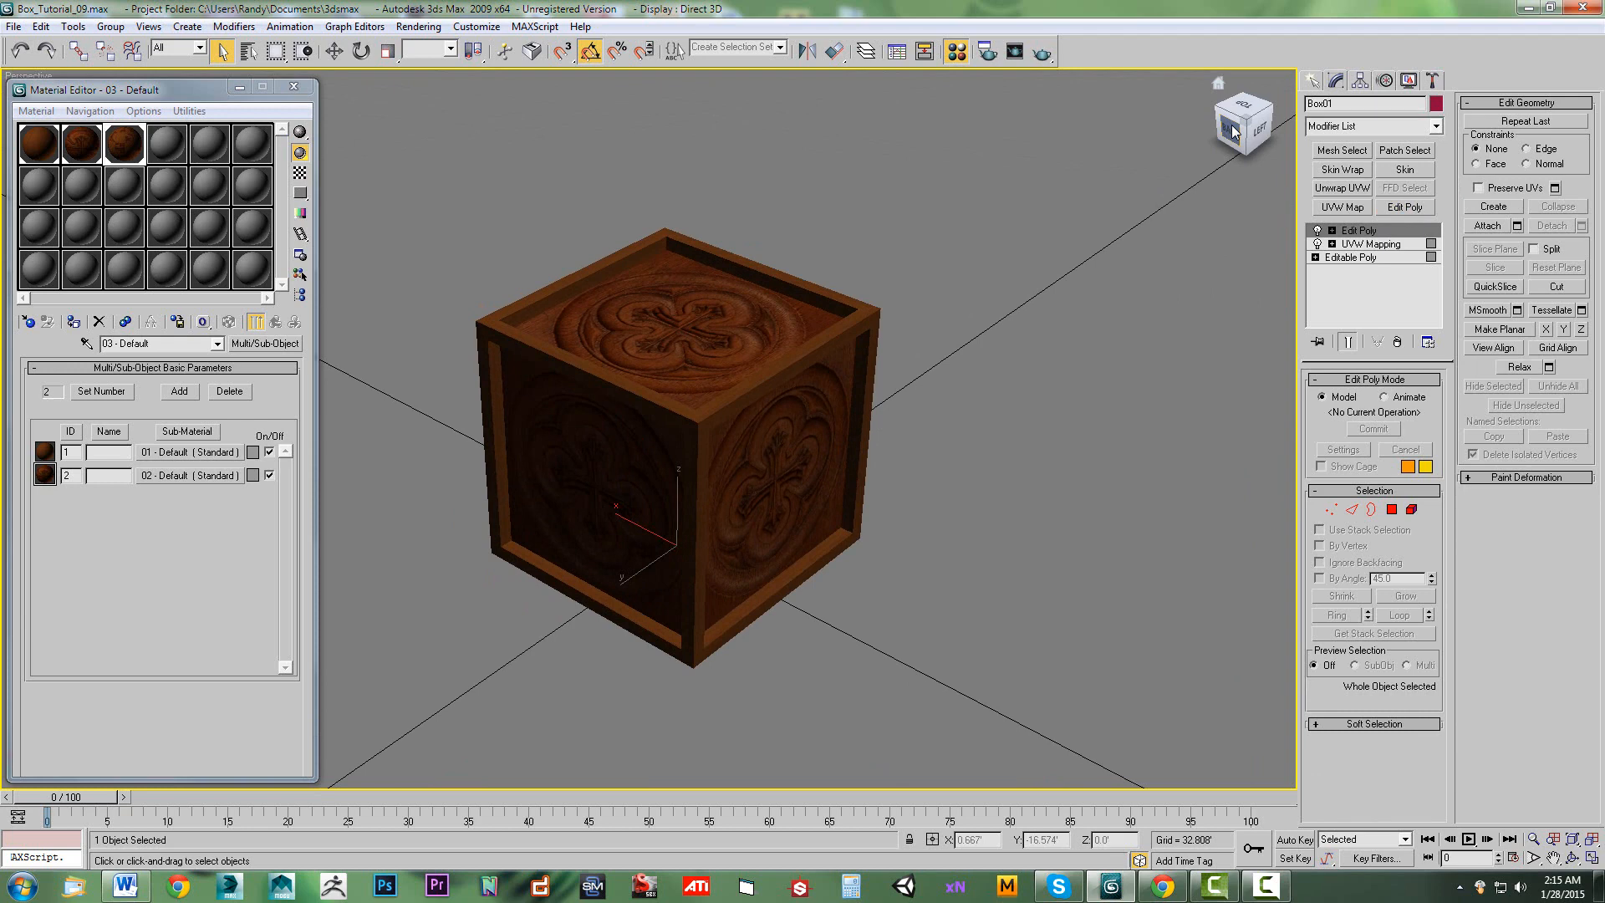
{"action": "mouse_move", "coordinate": [1235, 131]}
{"action": "left_mouse_down"}
{"action": "mouse_move", "coordinate": [1226, 87]}
{"action": "mouse_move", "coordinate": [1214, 115]}
{"action": "mouse_move", "coordinate": [1236, 132]}
{"action": "left_mouse_up"}
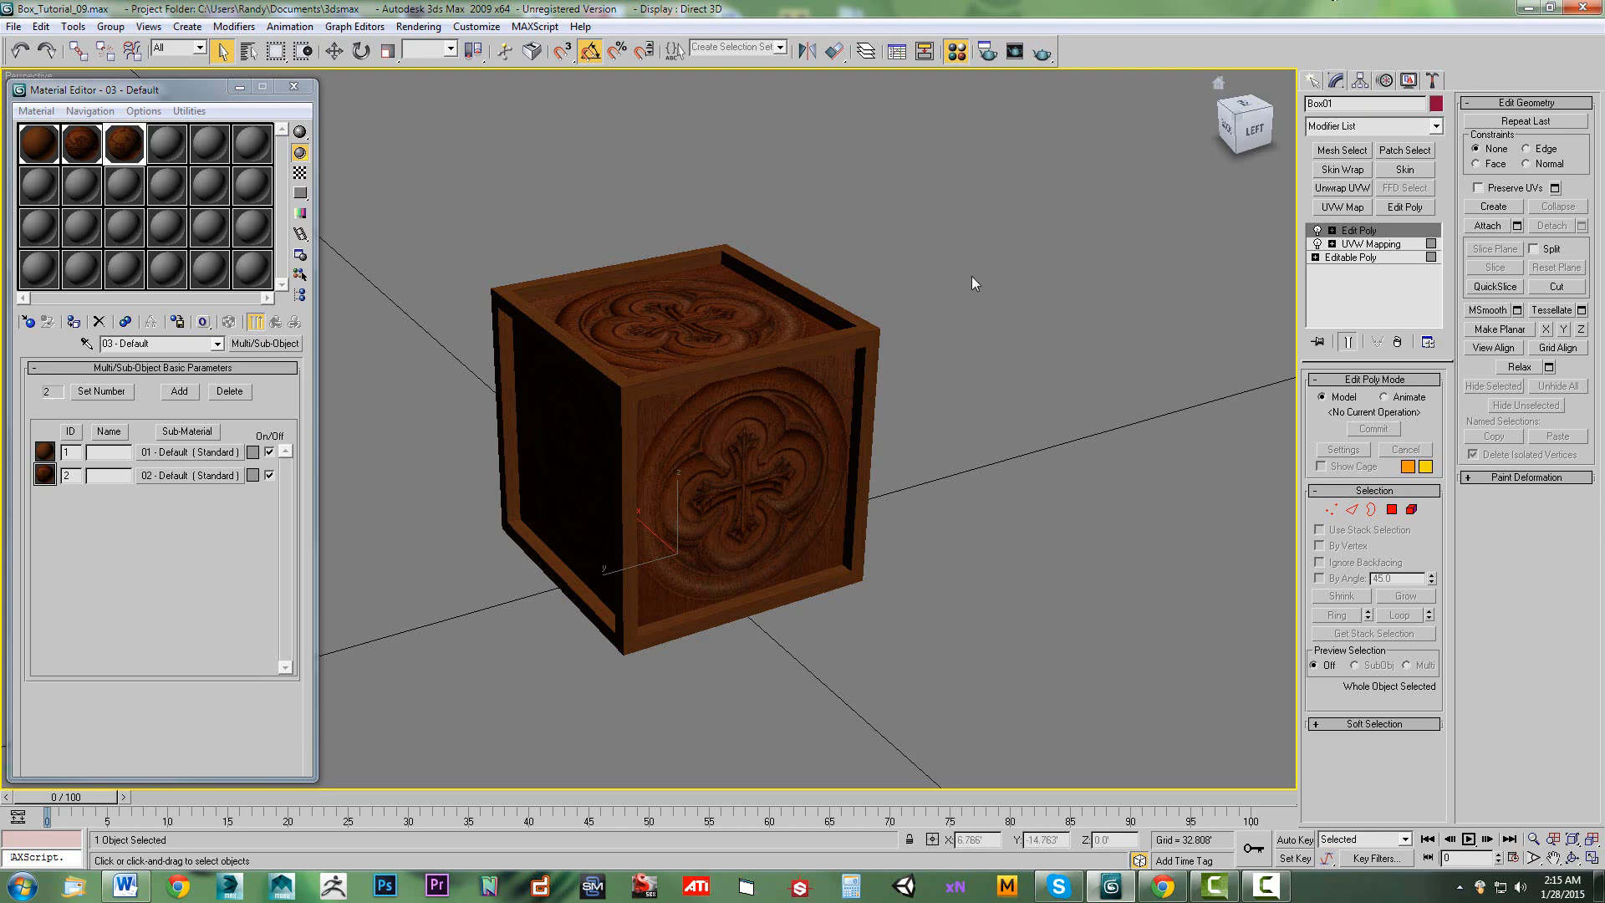
{"action": "left_click_drag", "start_coordinate": [173, 88], "coordinate": [165, 133]}
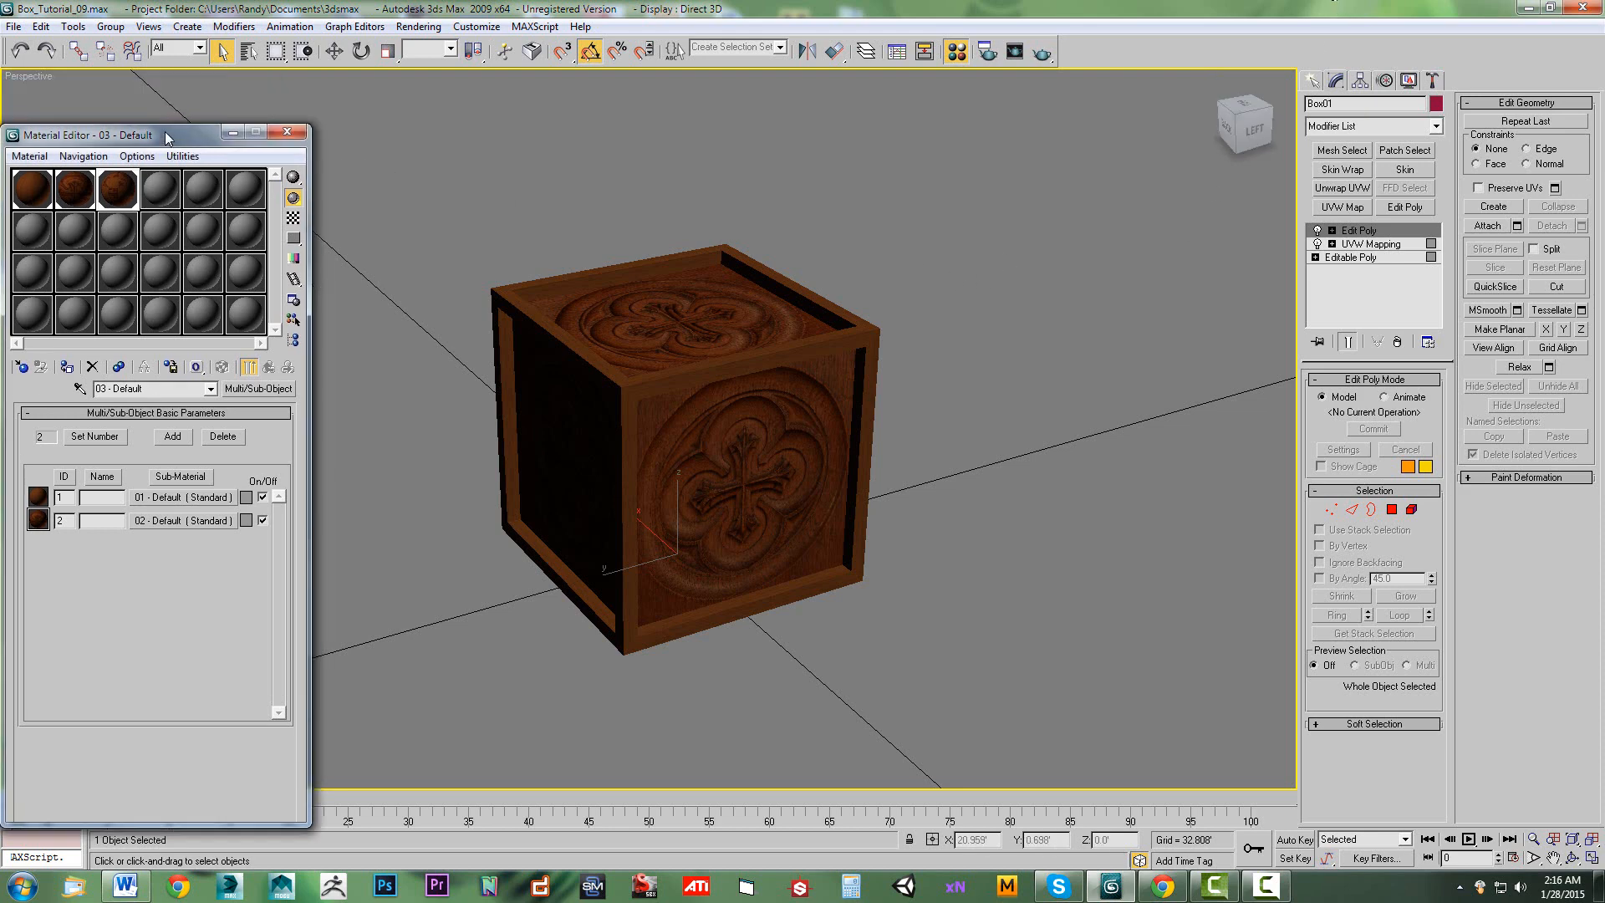
{"action": "left_click", "coordinate": [41, 74]}
{"action": "right_click", "coordinate": [42, 74]}
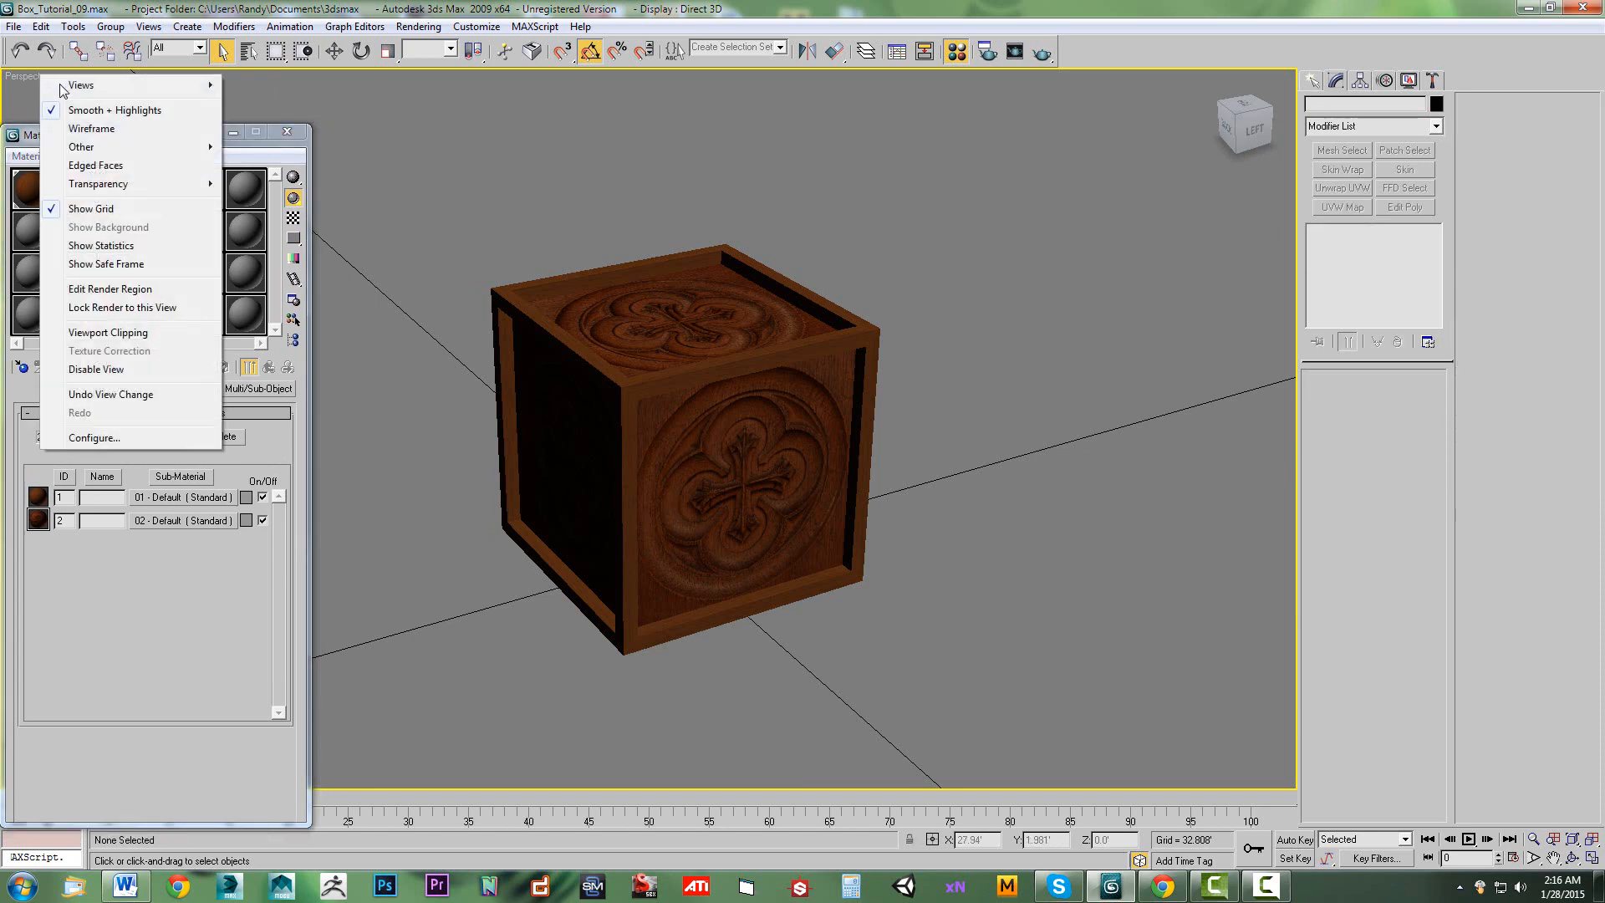
{"action": "left_click", "coordinate": [93, 165]}
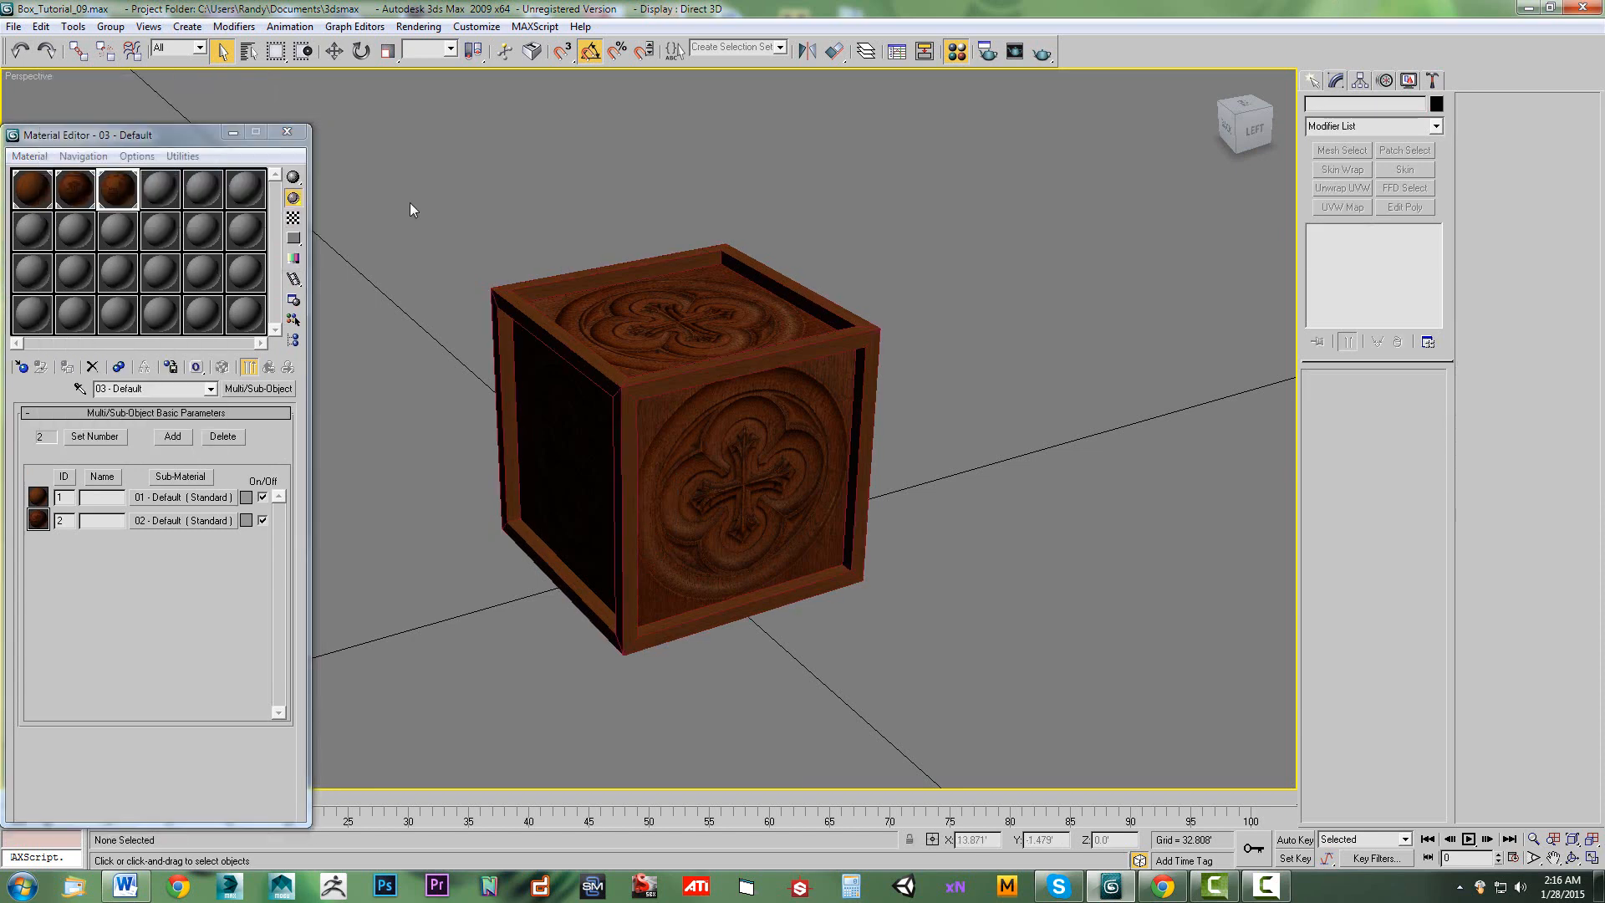
{"action": "left_click", "coordinate": [663, 378]}
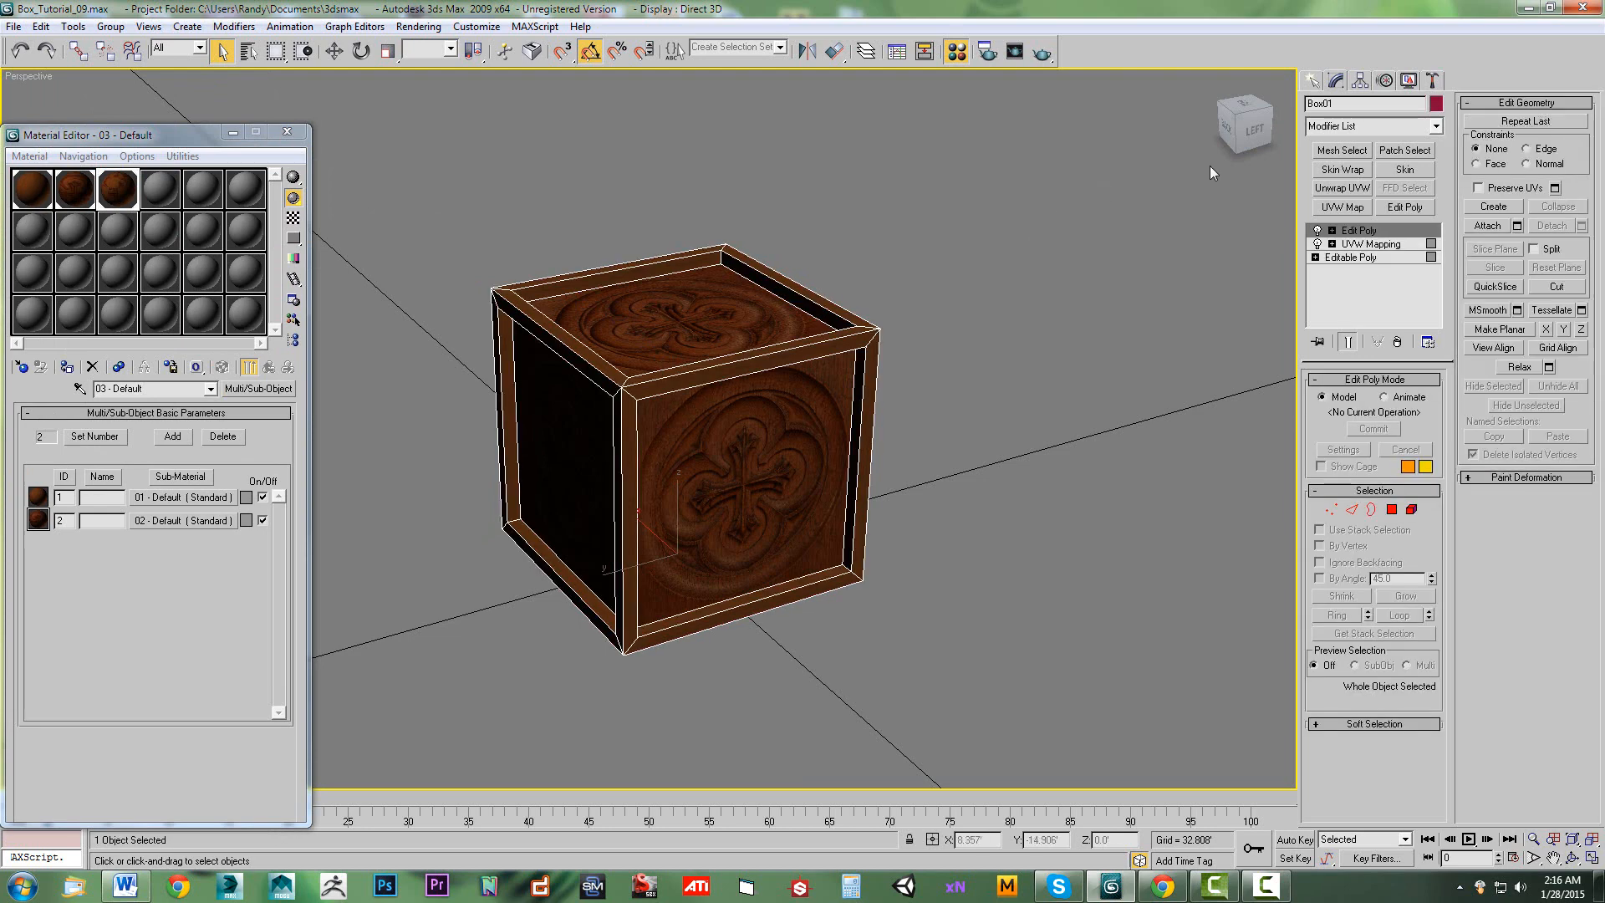
{"action": "left_click_drag", "start_coordinate": [1247, 138], "coordinate": [1250, 117]}
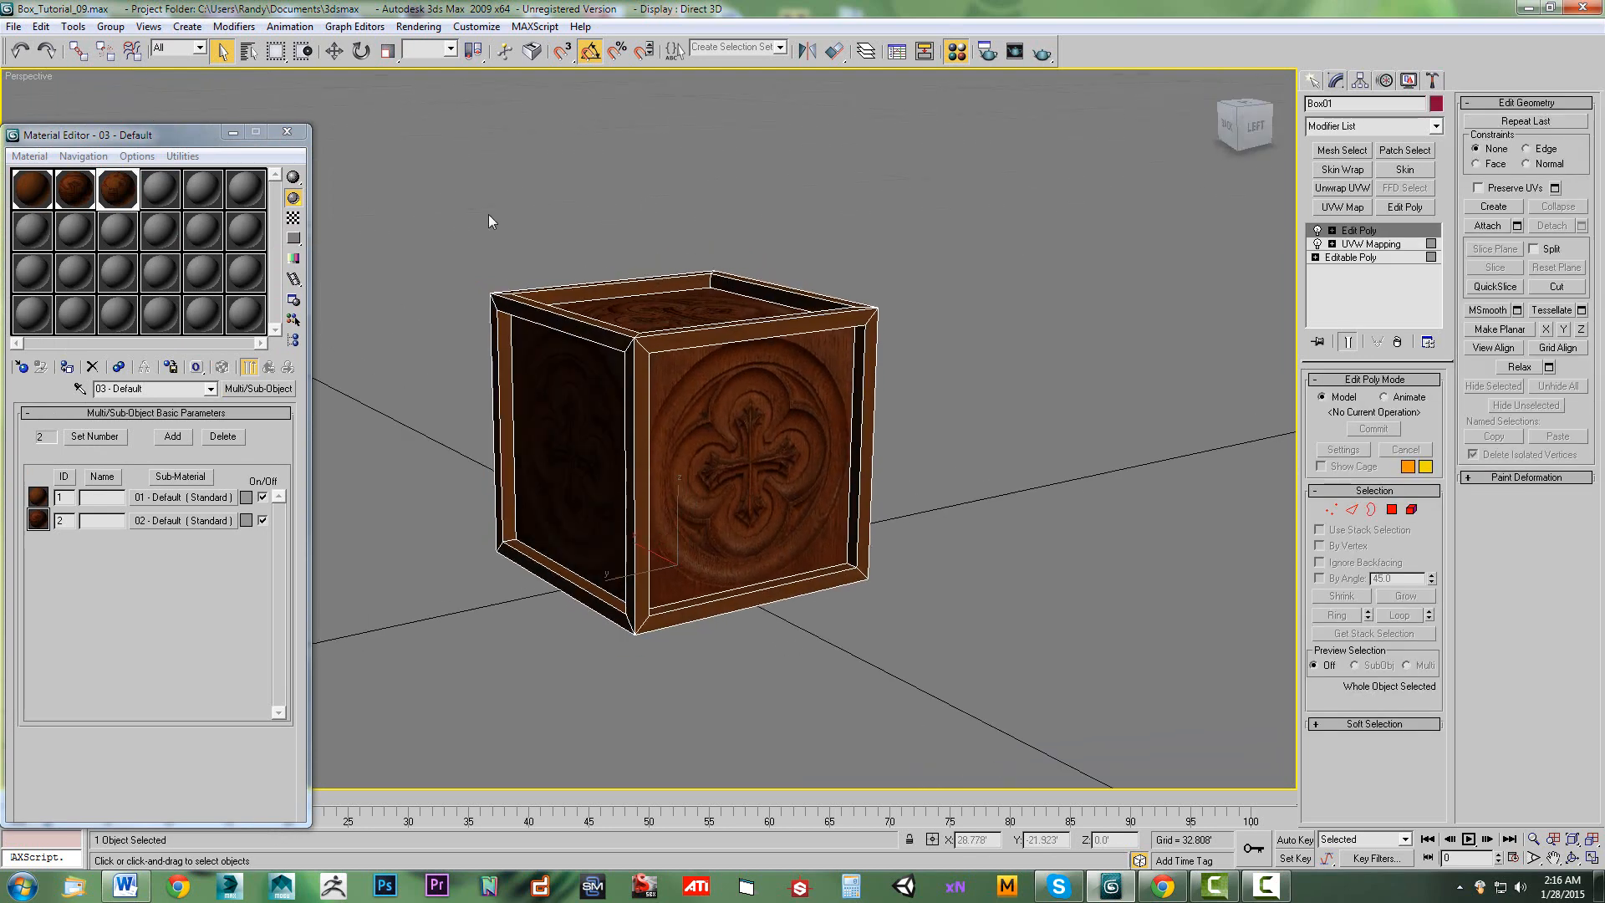
{"action": "left_click_drag", "start_coordinate": [201, 133], "coordinate": [208, 97]}
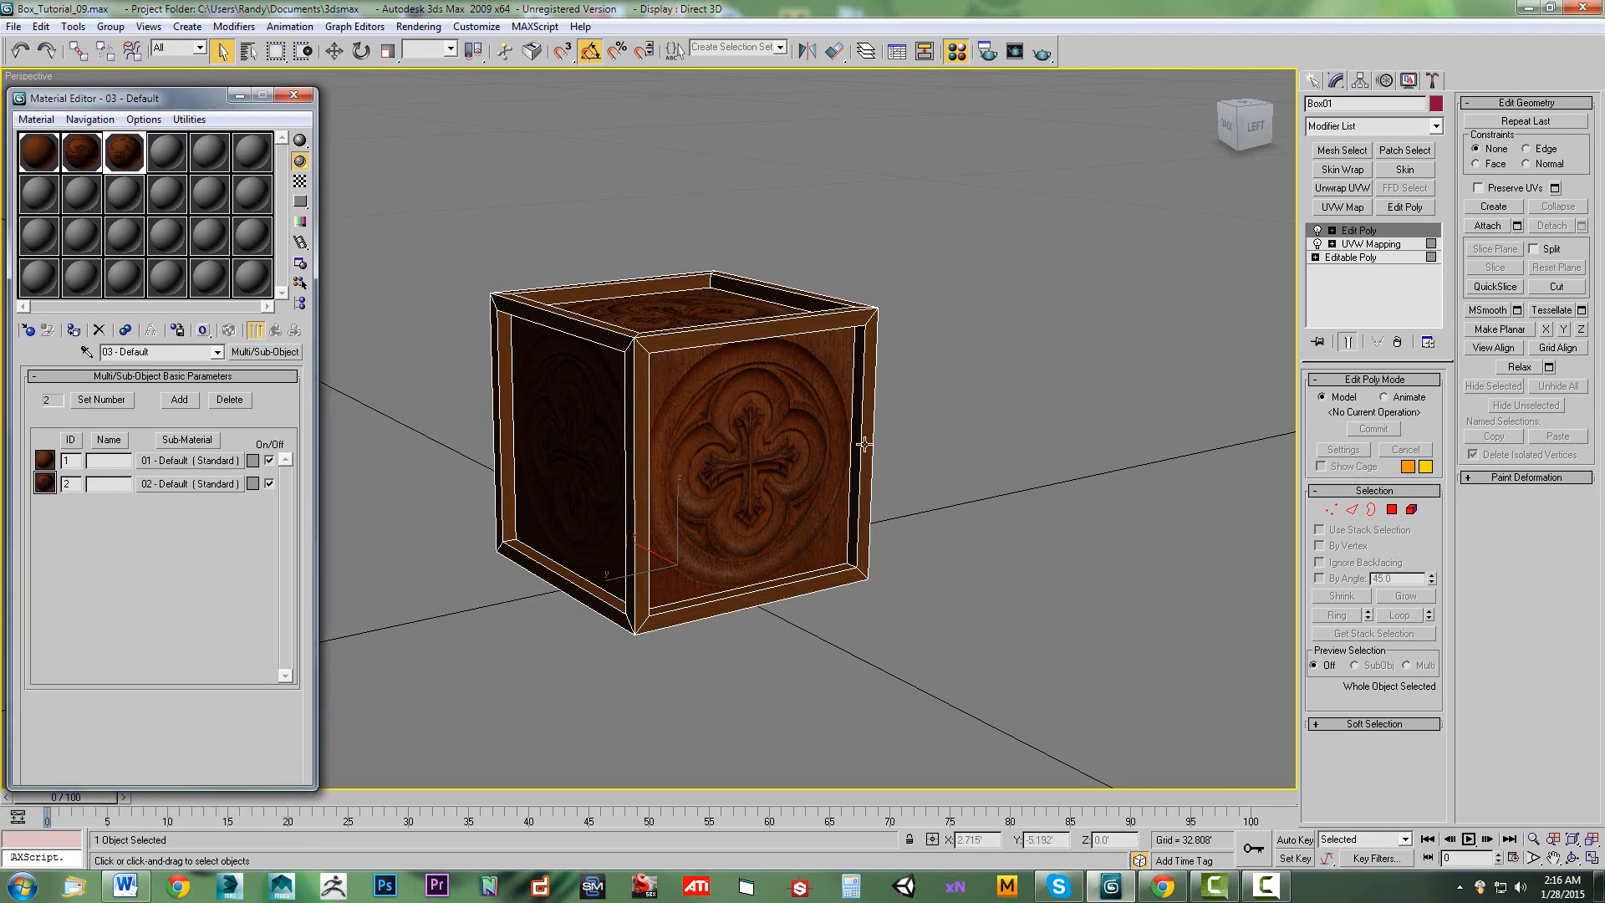
Examine the stored panel polygon selection around the box at Polygon level of the Edit Poly modifier, and leave that level.
{"action": "left_click_drag", "start_coordinate": [1250, 129], "coordinate": [1229, 137]}
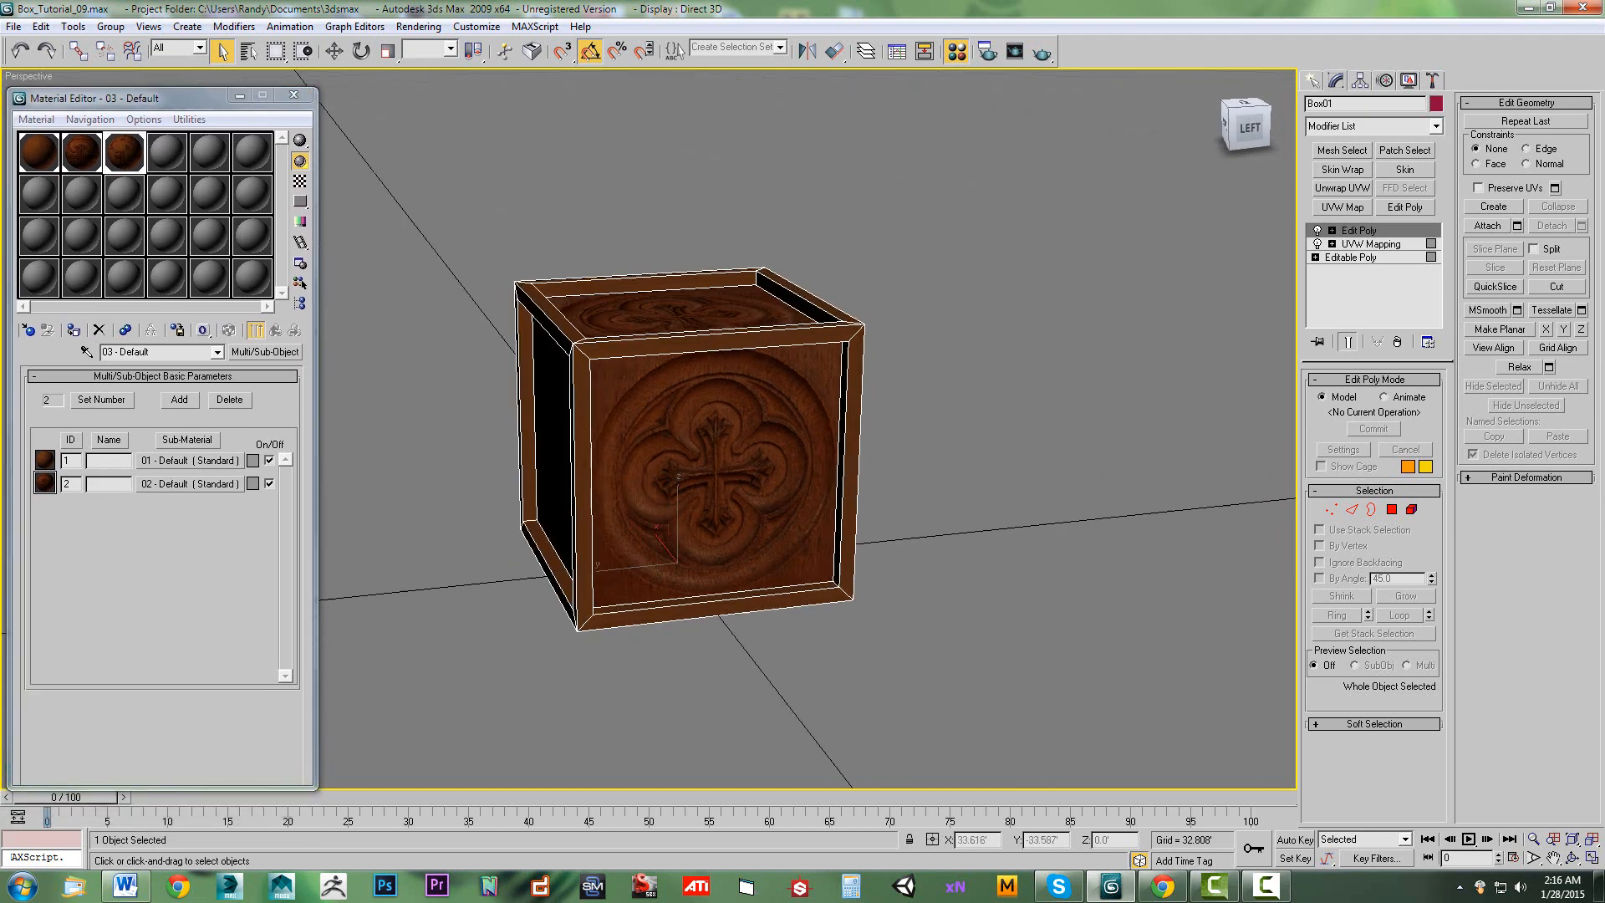
{"action": "left_click", "coordinate": [1392, 509]}
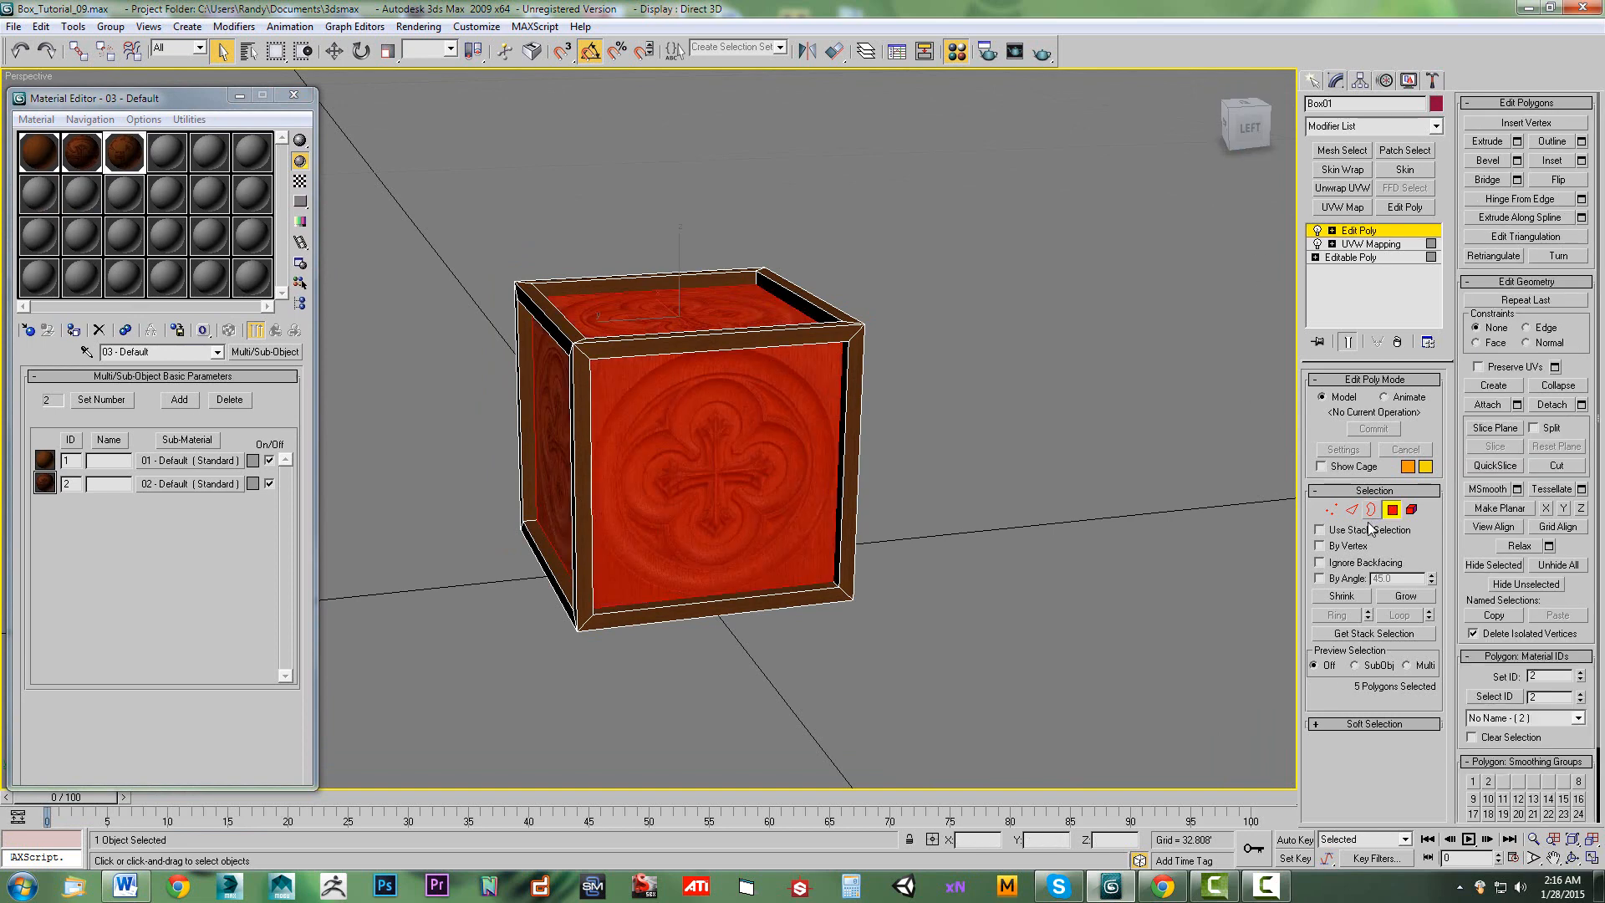
{"action": "left_click", "coordinate": [1246, 127]}
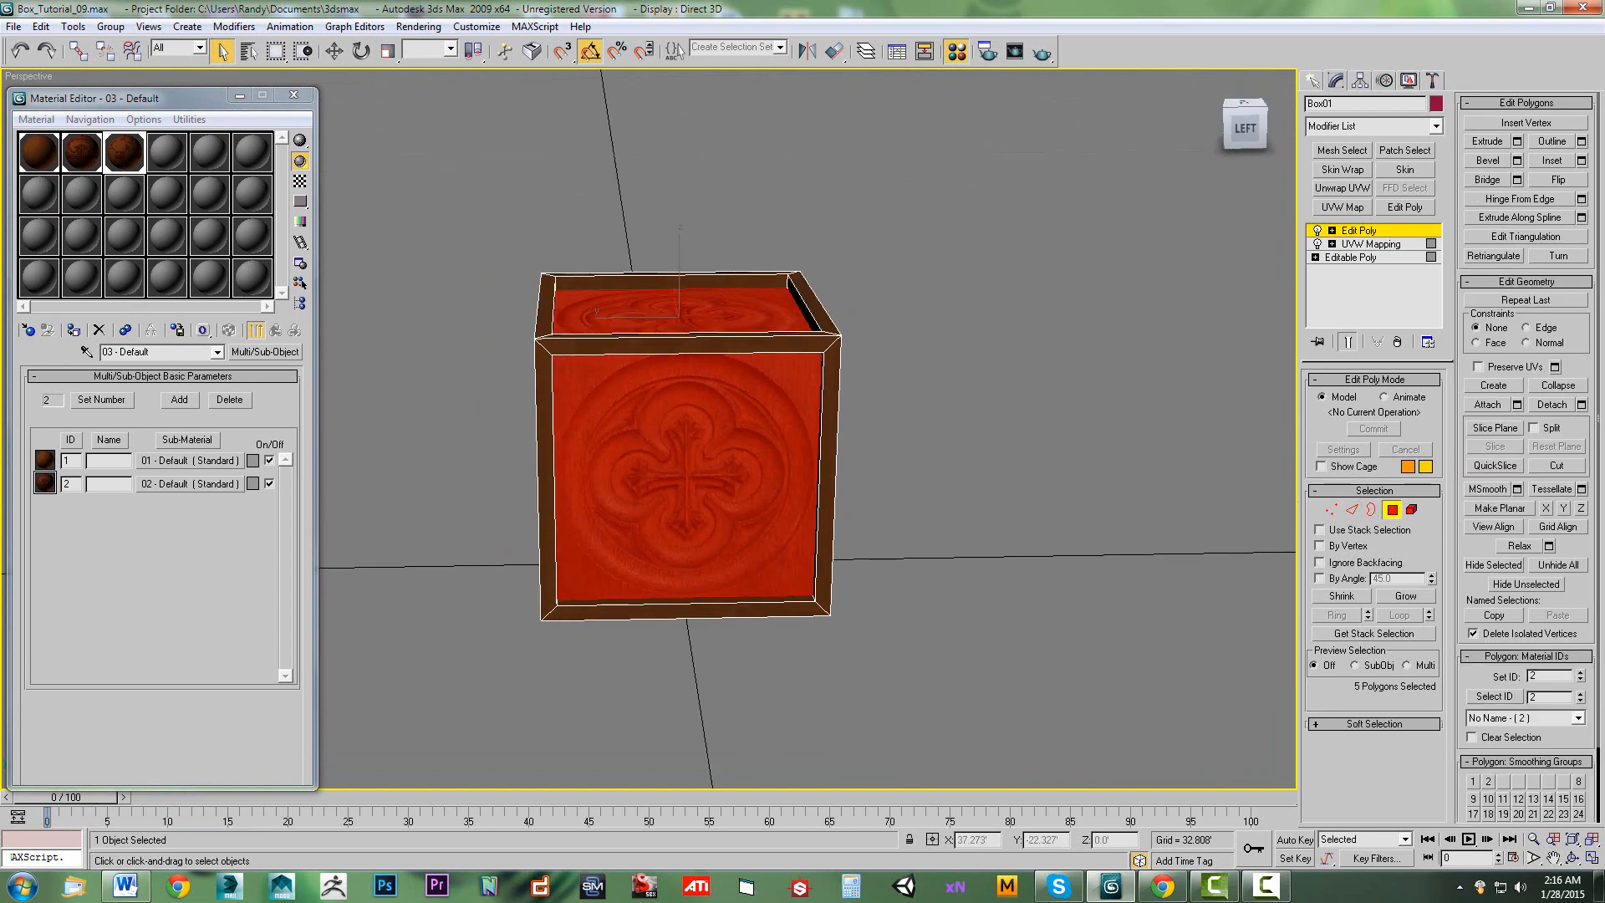
{"action": "left_click_drag", "start_coordinate": [1245, 127], "coordinate": [1212, 133]}
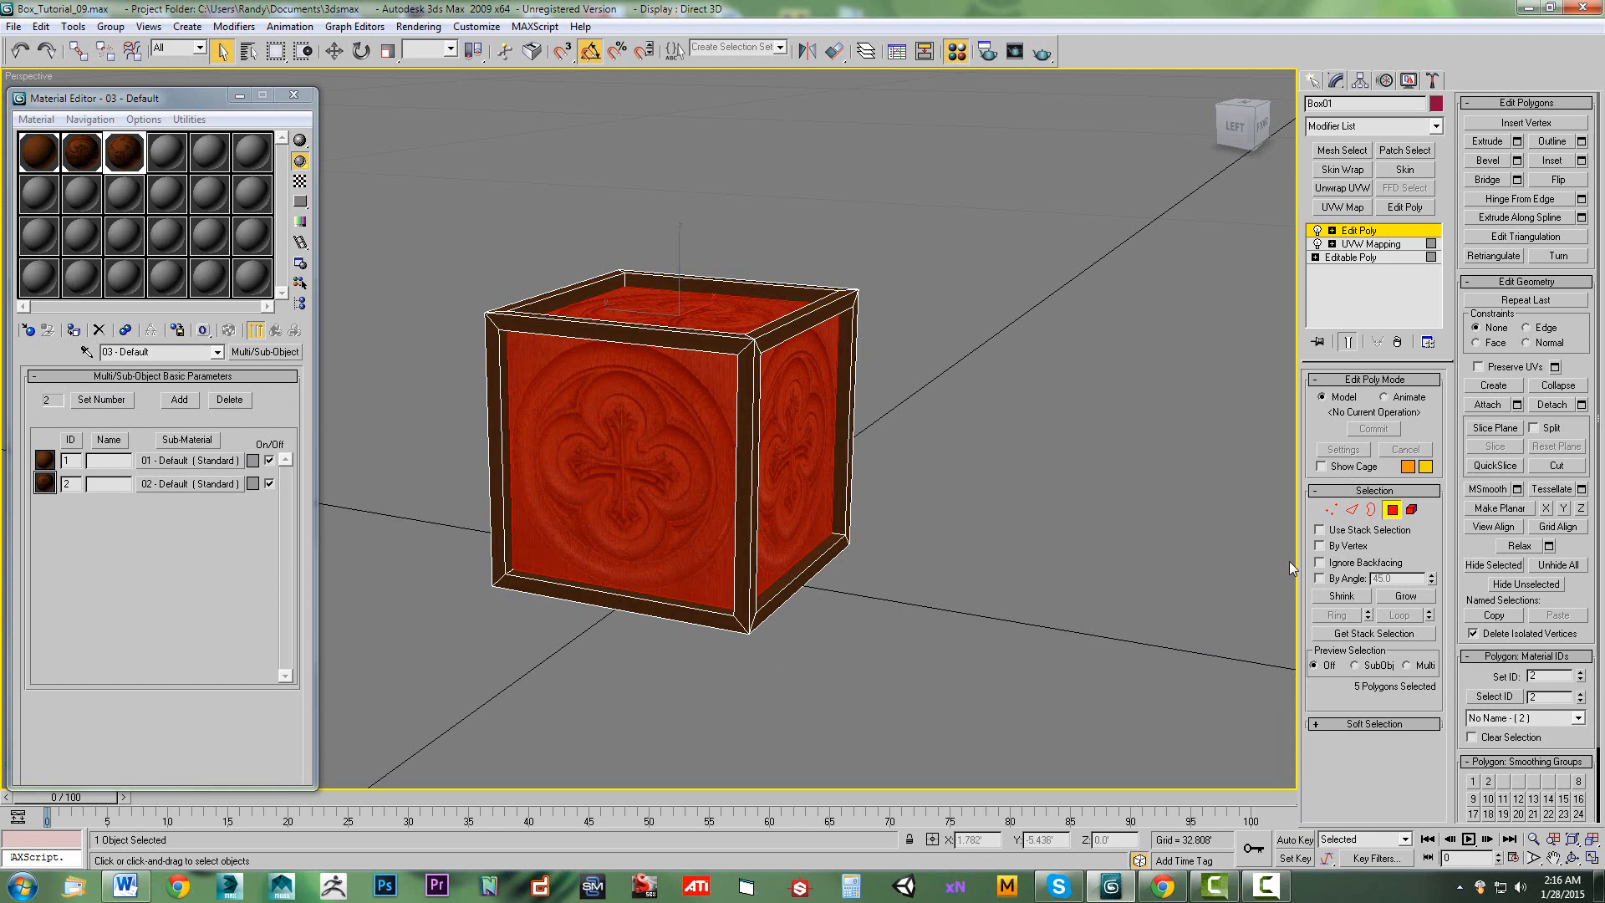
{"action": "left_click", "coordinate": [1392, 510]}
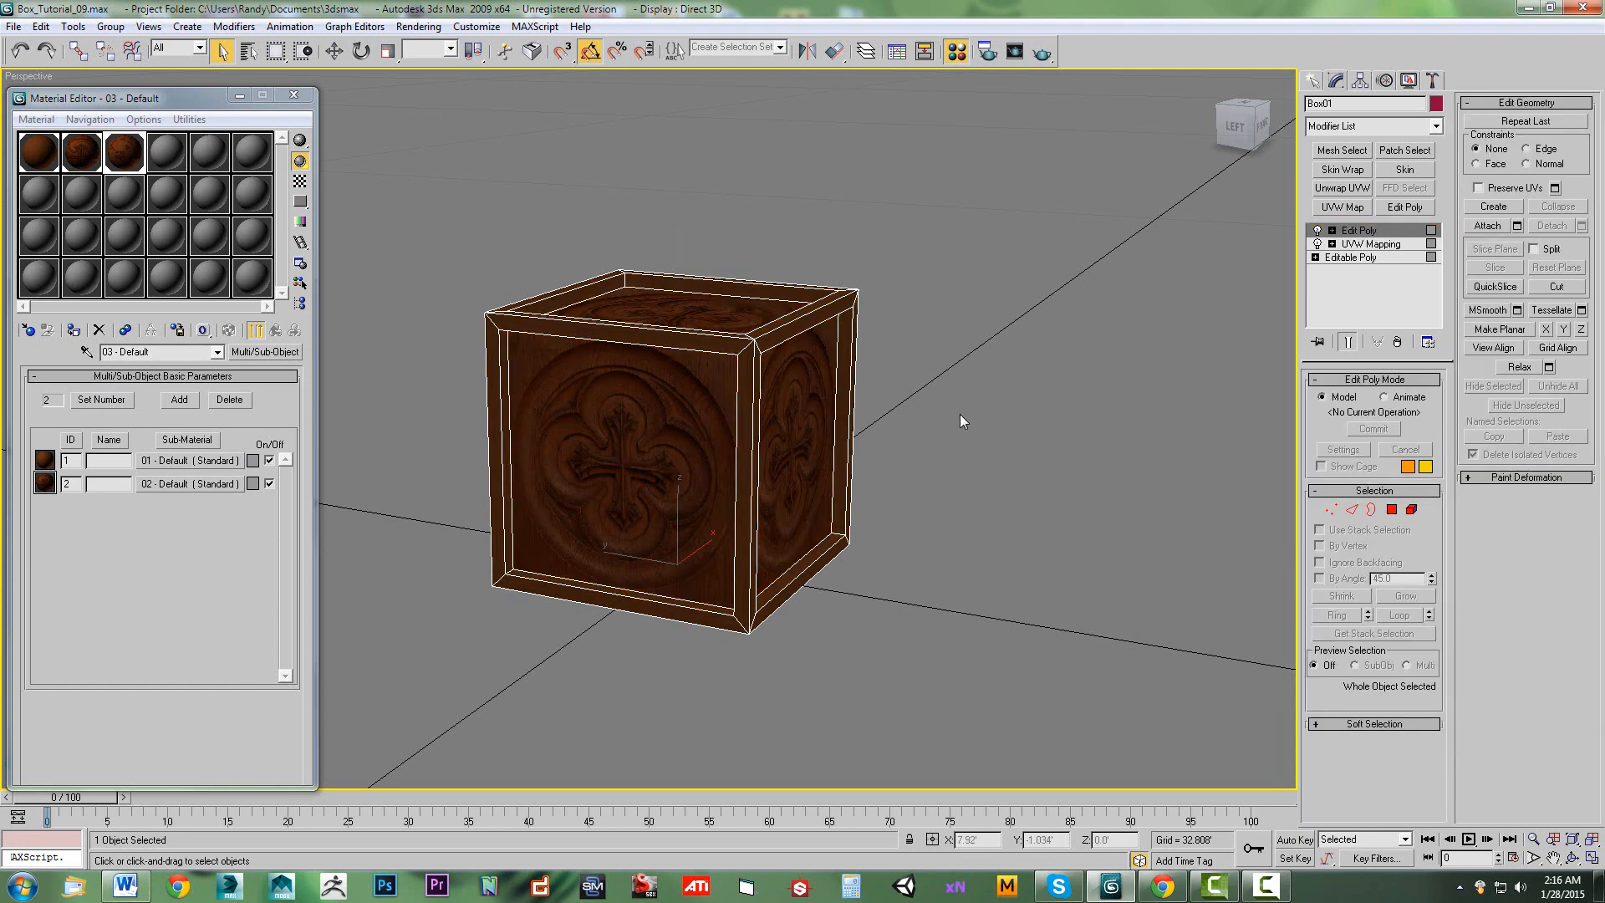
Close the Material Editor and select the box again for unwrapping.
{"action": "left_click", "coordinate": [980, 397]}
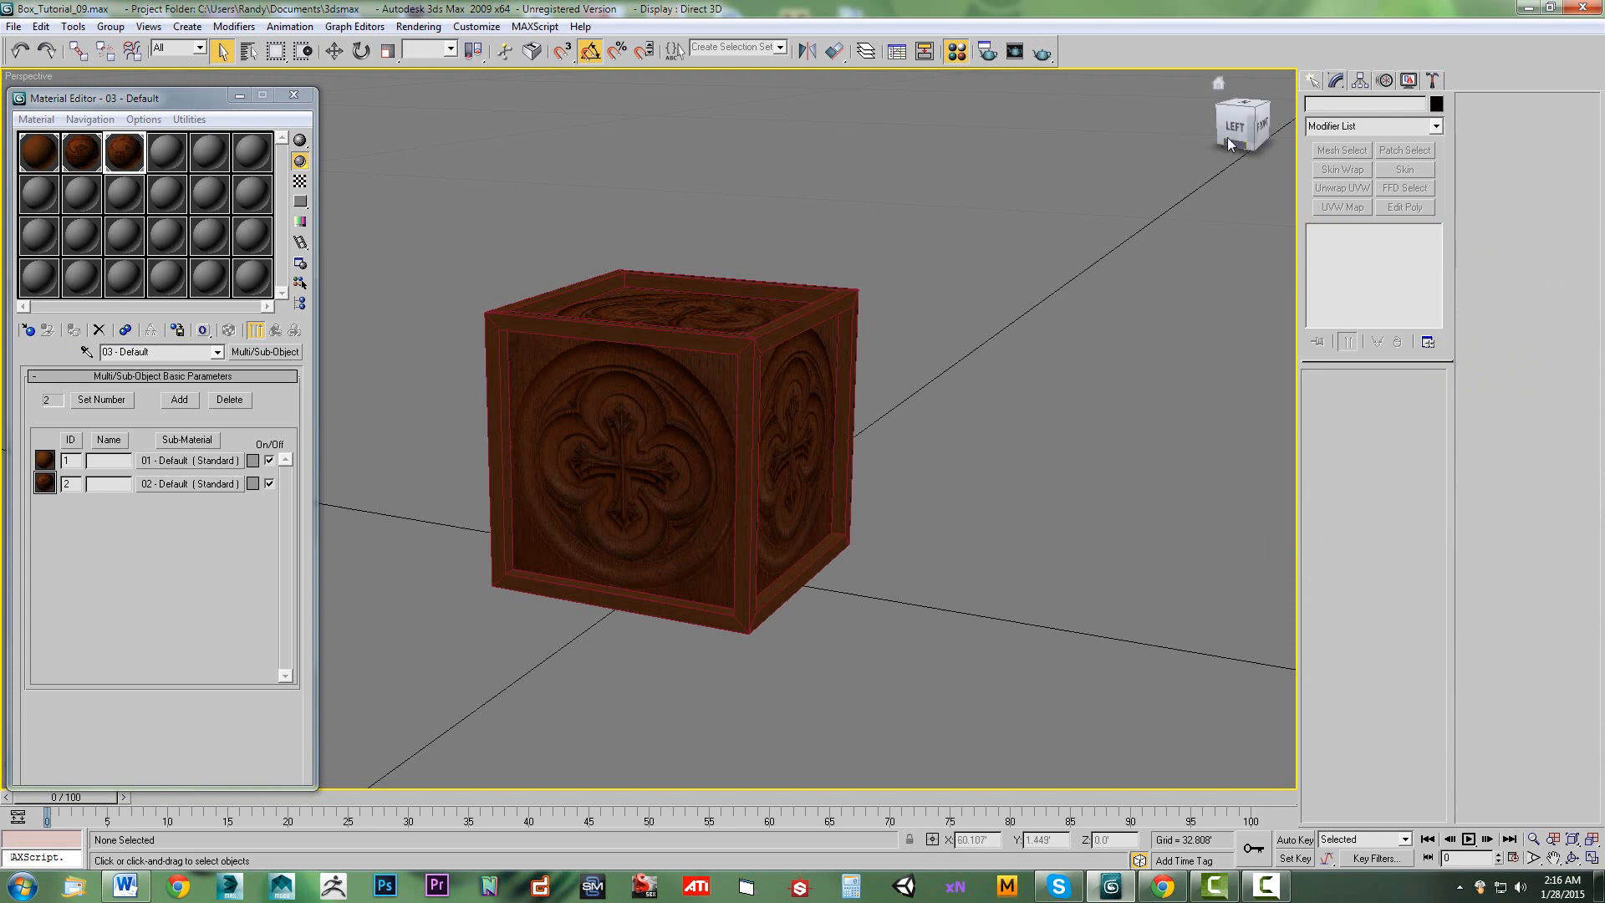
{"action": "left_click_drag", "start_coordinate": [1237, 126], "coordinate": [1279, 152]}
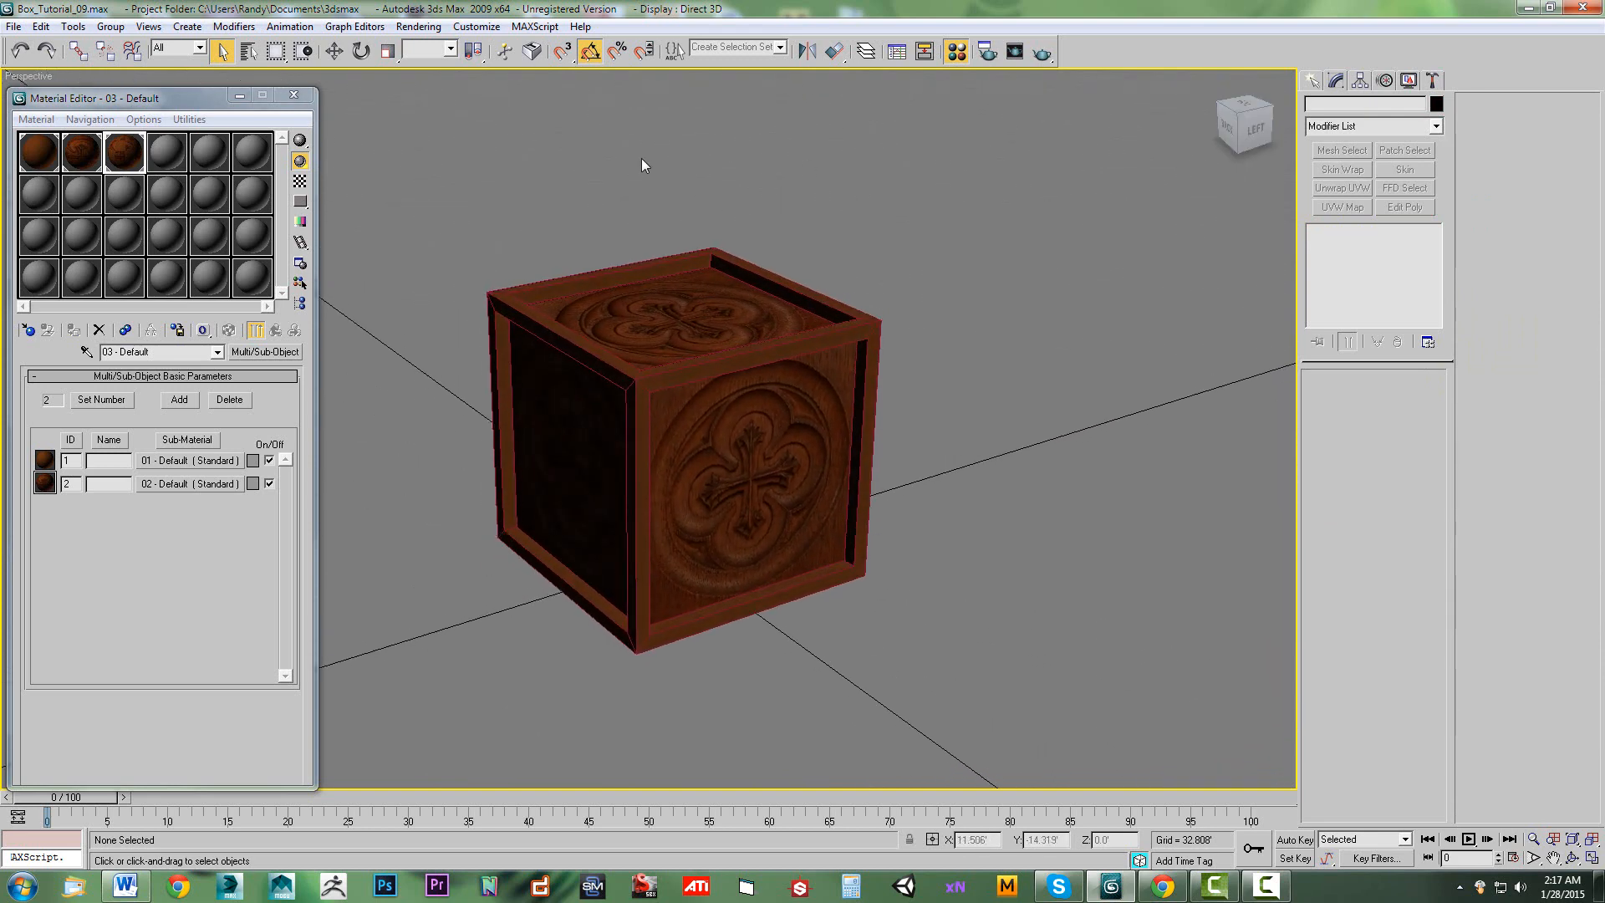
{"action": "left_click", "coordinate": [293, 95]}
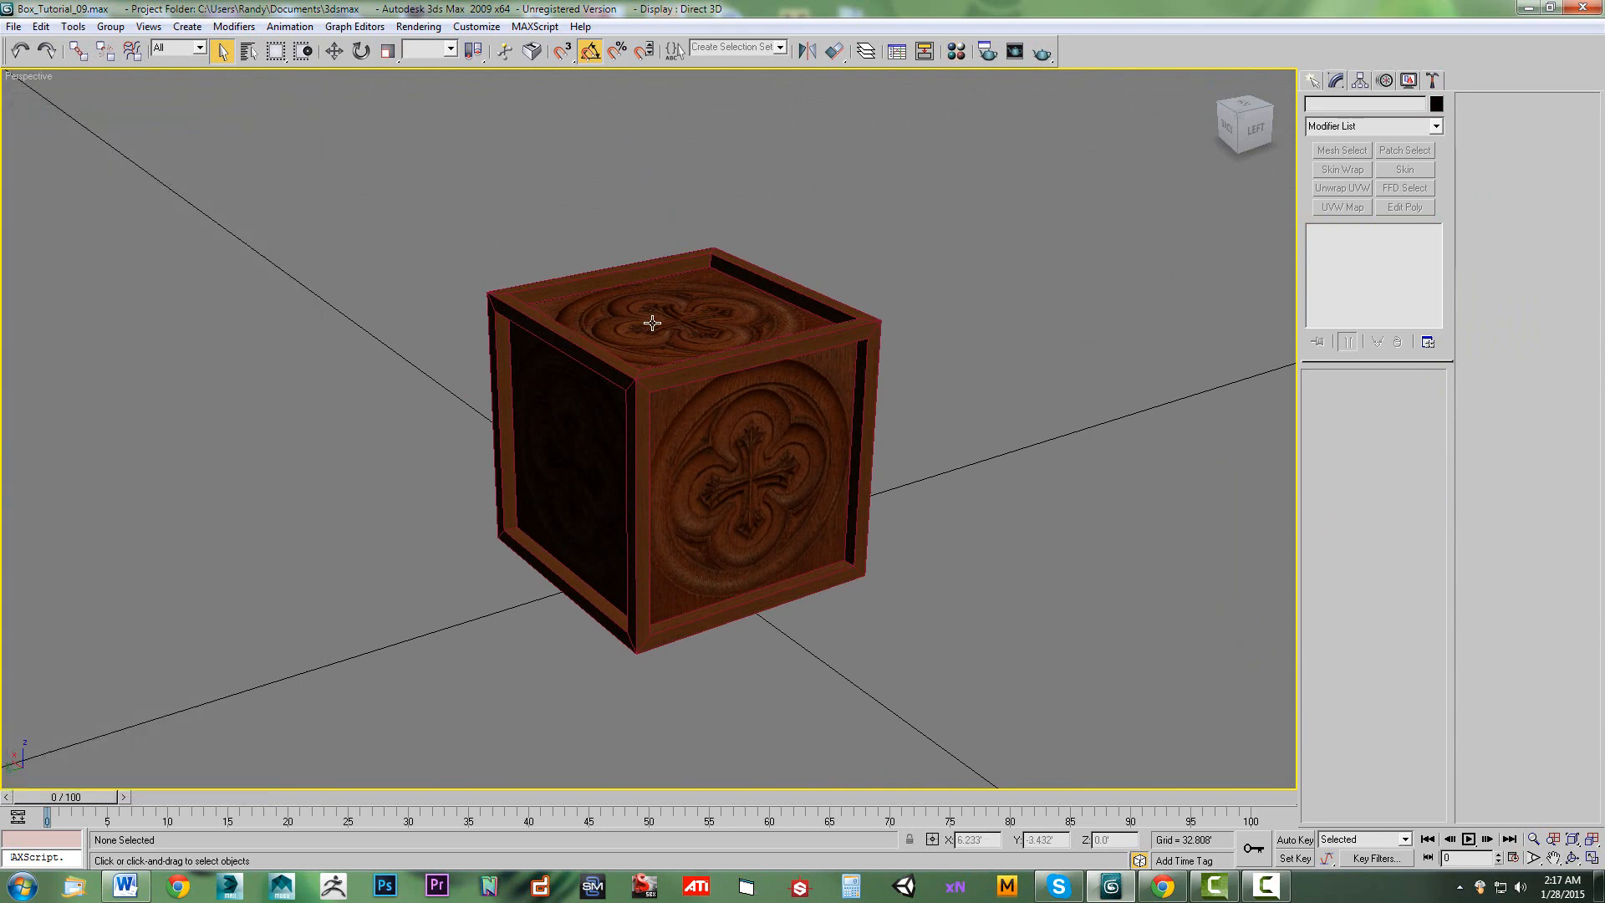
{"action": "left_click", "coordinate": [671, 346]}
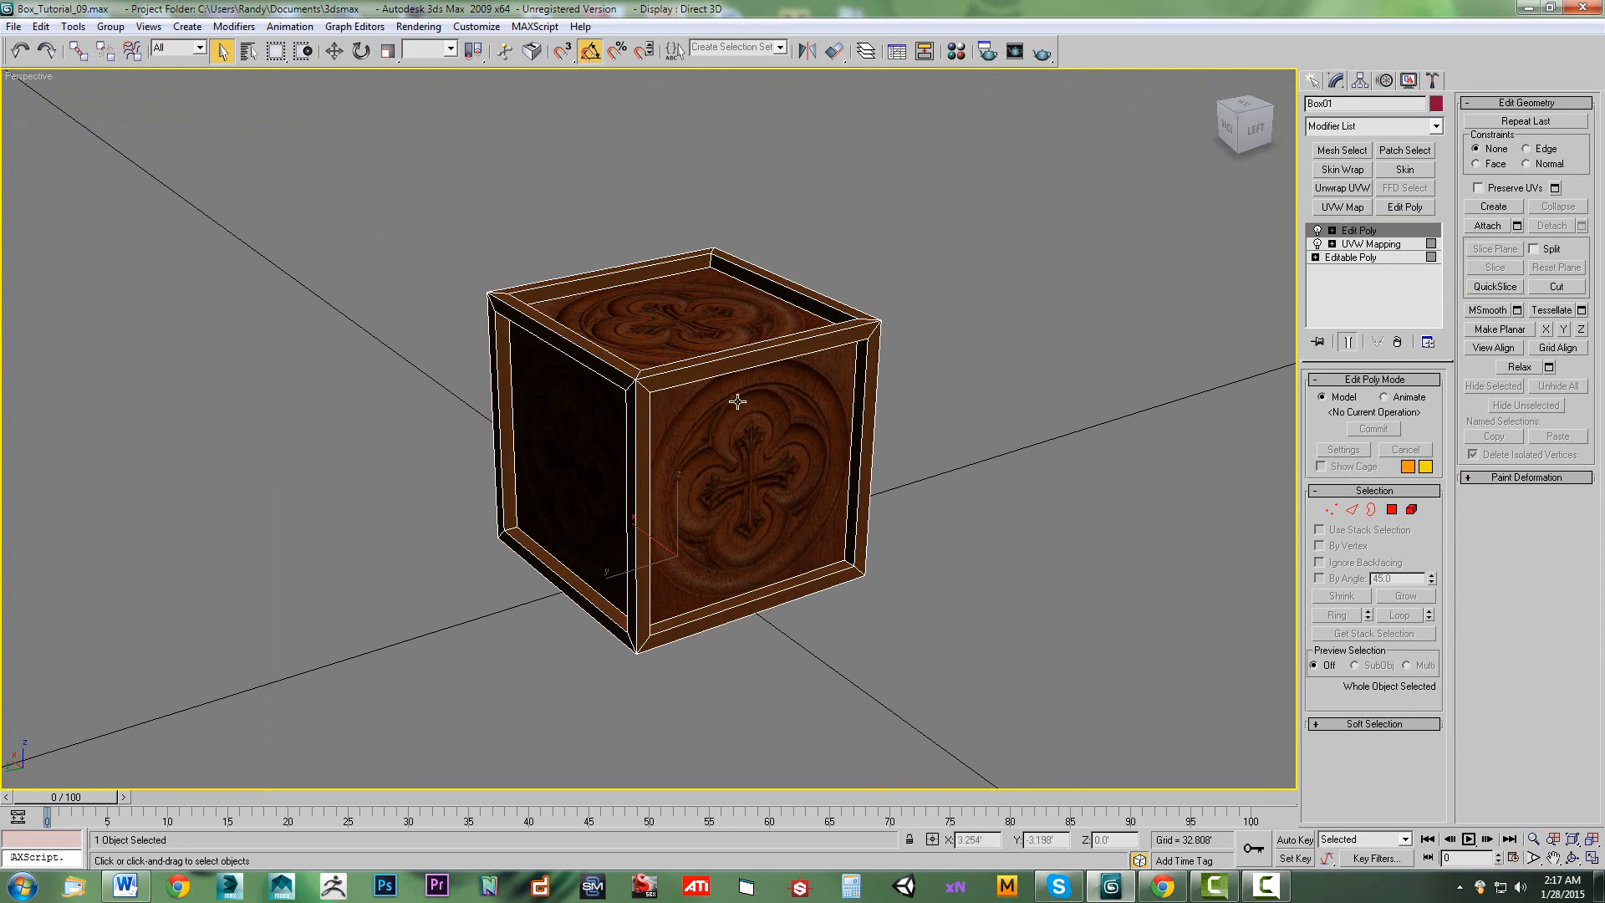
{"action": "left_click", "coordinate": [1254, 130]}
{"action": "mouse_move", "coordinate": [1246, 126]}
{"action": "left_mouse_down"}
{"action": "mouse_move", "coordinate": [1204, 128]}
{"action": "mouse_move", "coordinate": [1271, 138]}
{"action": "left_mouse_up"}
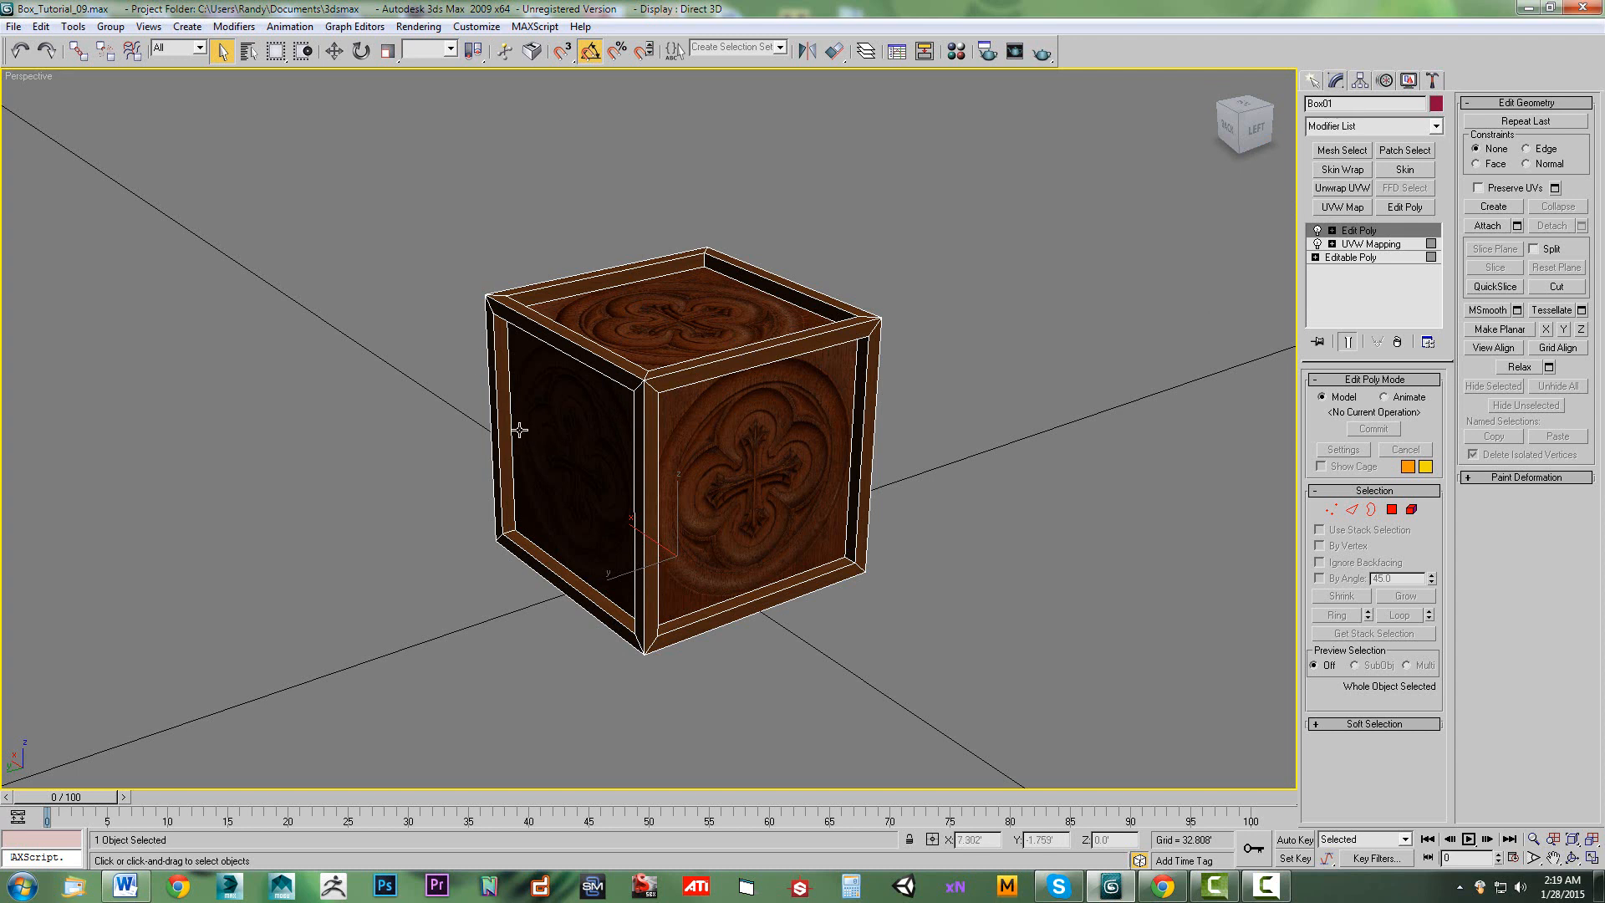
Add an Unwrap UVW modifier to the box, set its map channel to 2, and bring up the UV editor.
{"action": "left_click", "coordinate": [1340, 188]}
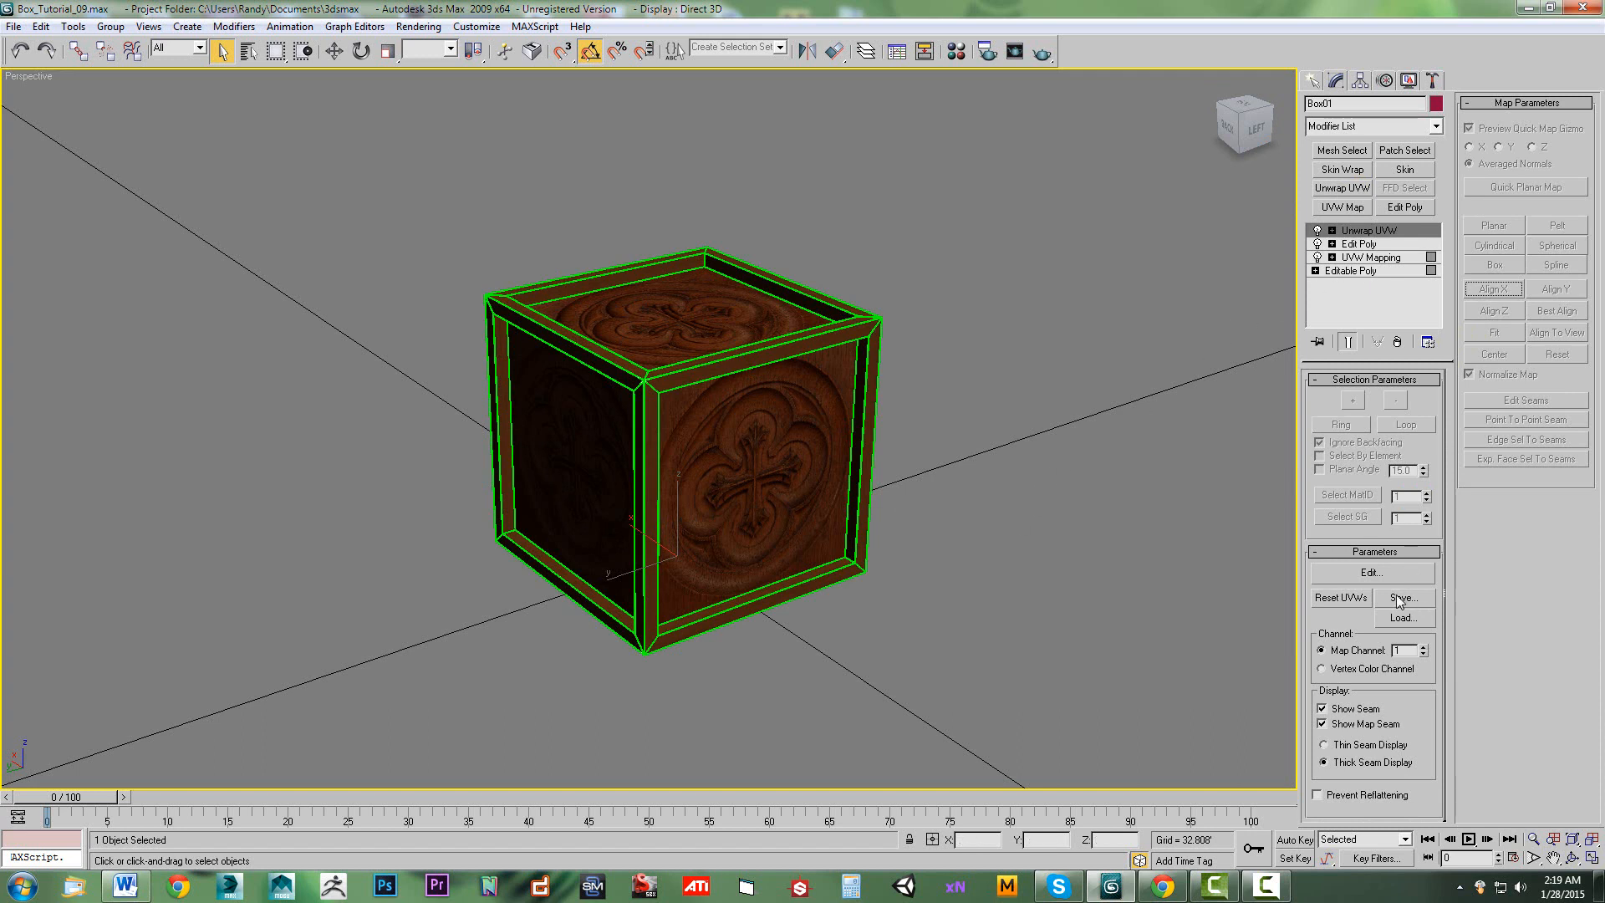
{"action": "left_click", "coordinate": [1424, 648]}
{"action": "left_click", "coordinate": [1424, 655]}
{"action": "left_click", "coordinate": [1424, 647]}
{"action": "left_click", "coordinate": [1374, 574]}
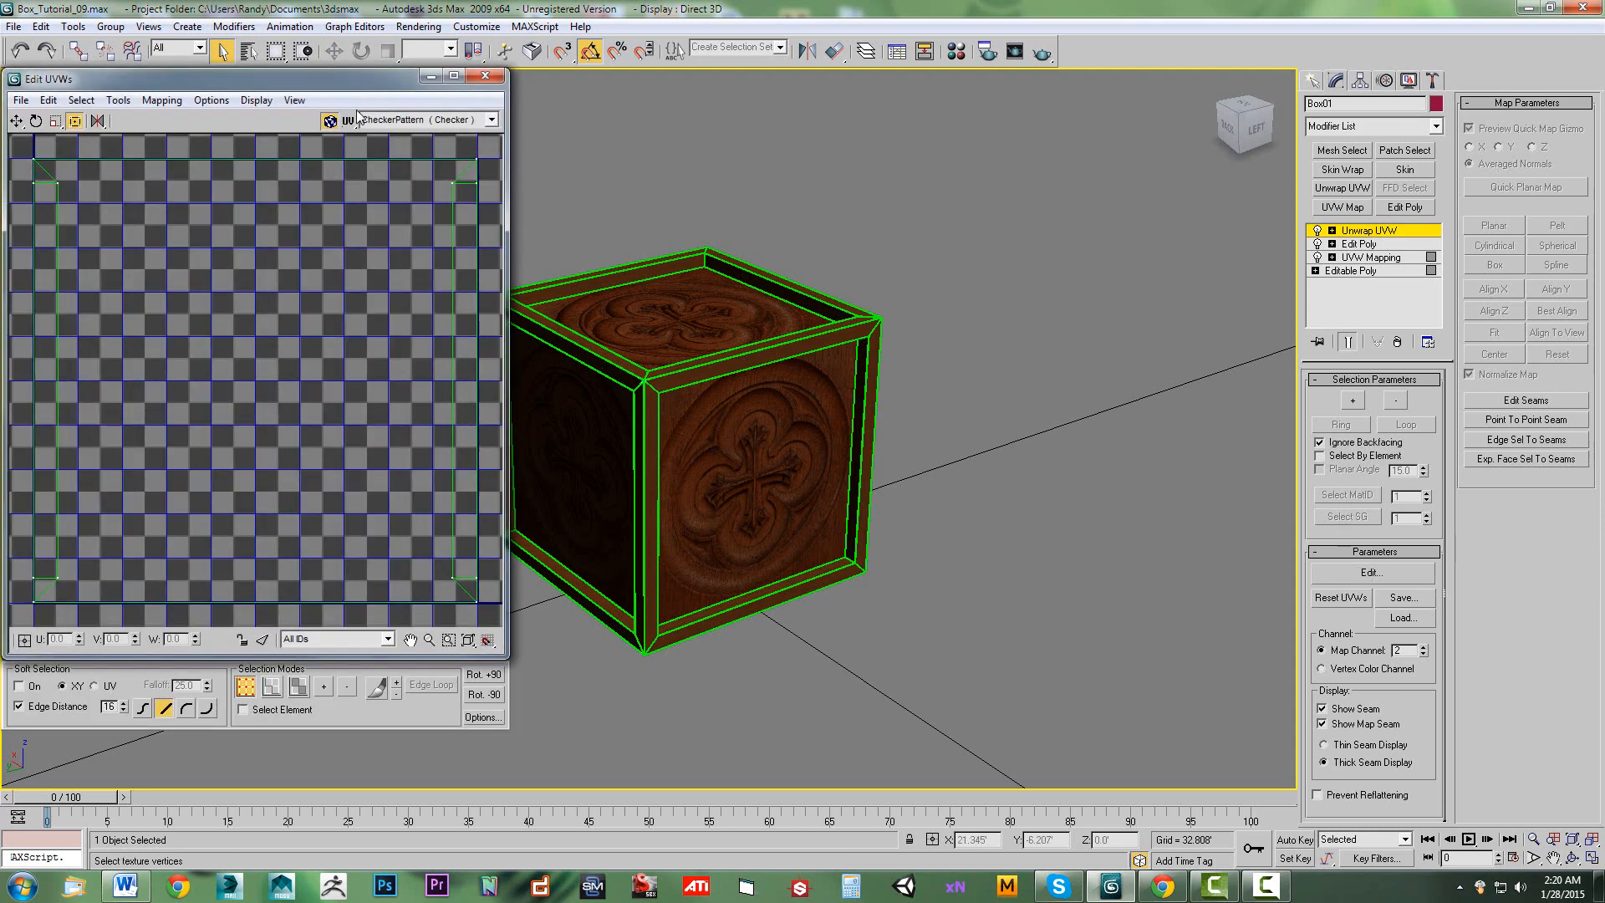
{"action": "left_click_drag", "start_coordinate": [344, 90], "coordinate": [380, 117]}
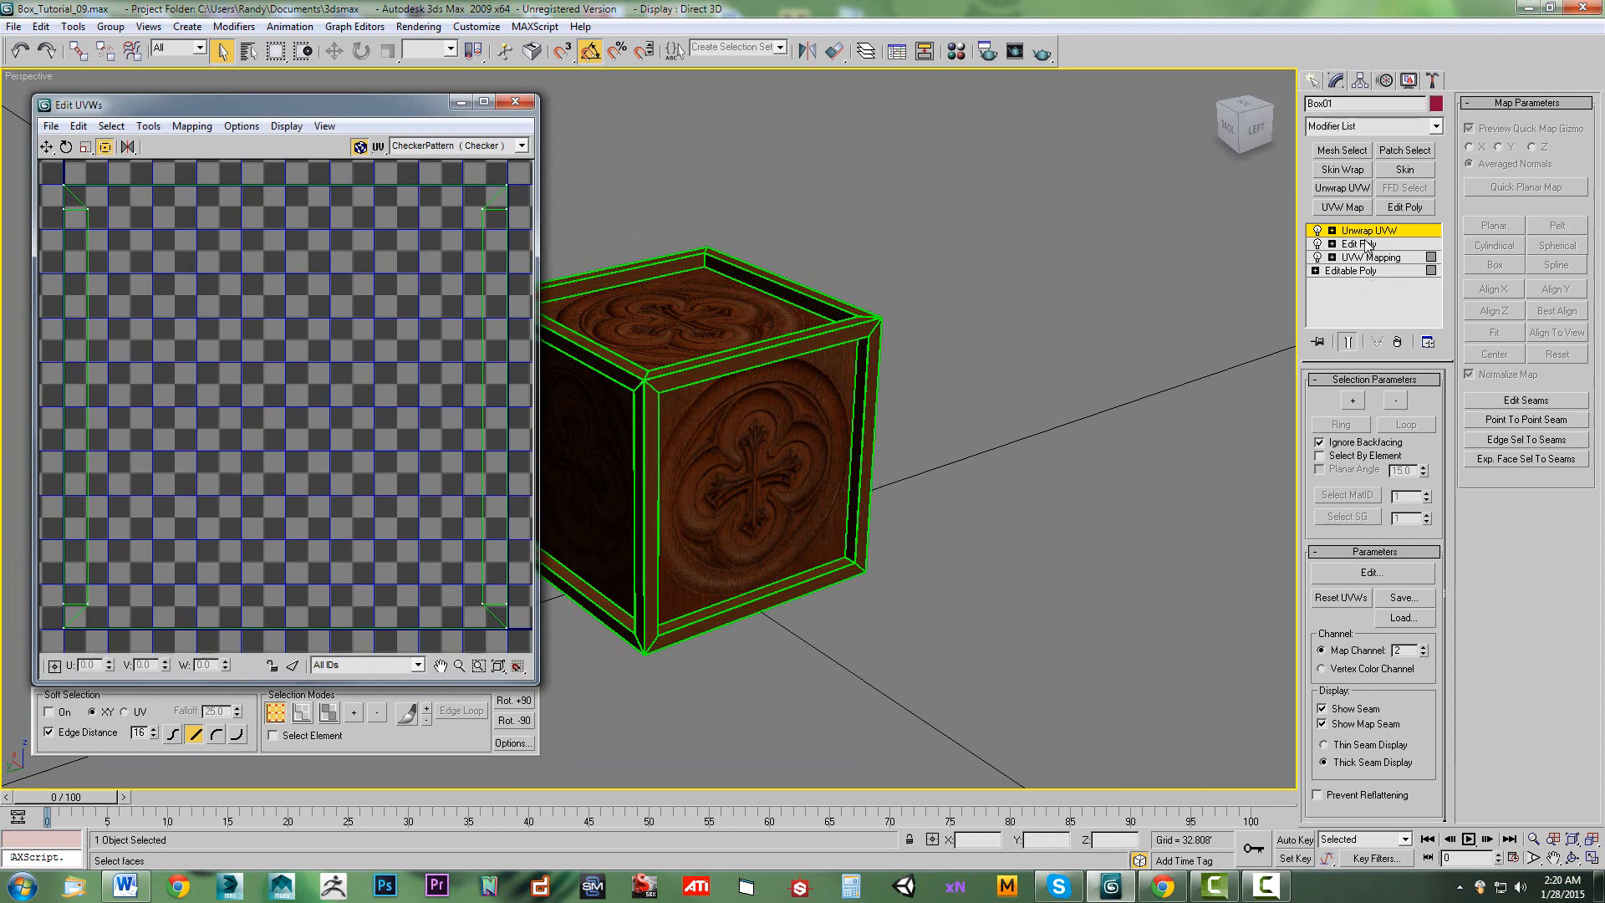
Switch Unwrap UVW to Face level and select all faces of the box.
{"action": "left_click", "coordinate": [1332, 232]}
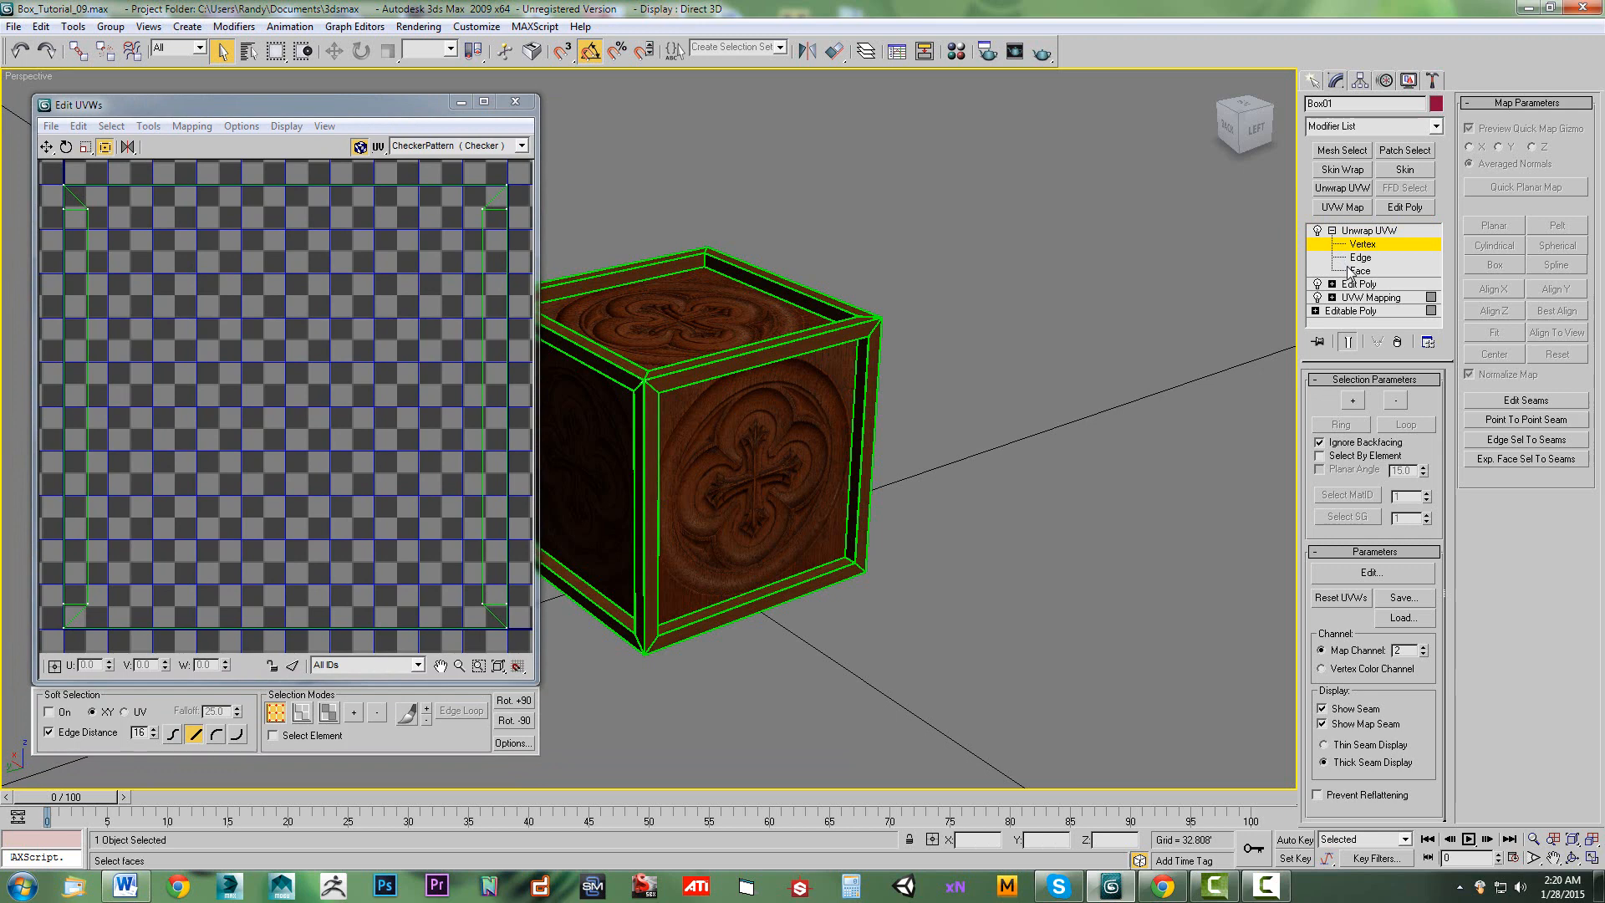
{"action": "left_click", "coordinate": [1347, 272]}
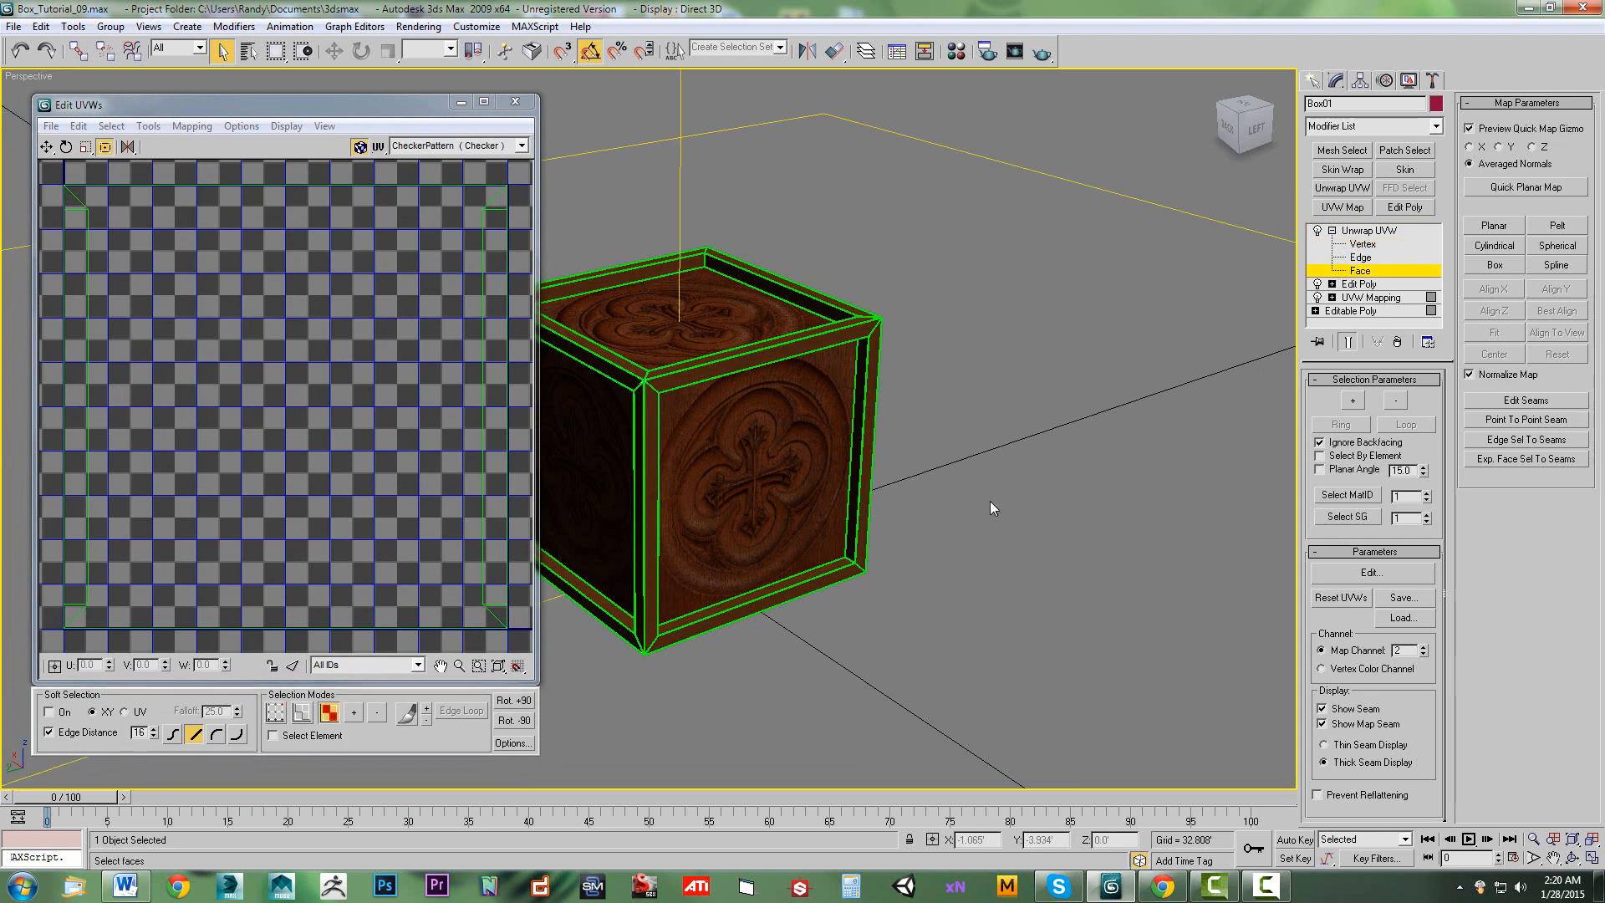
{"action": "key", "text": "ctrl+a"}
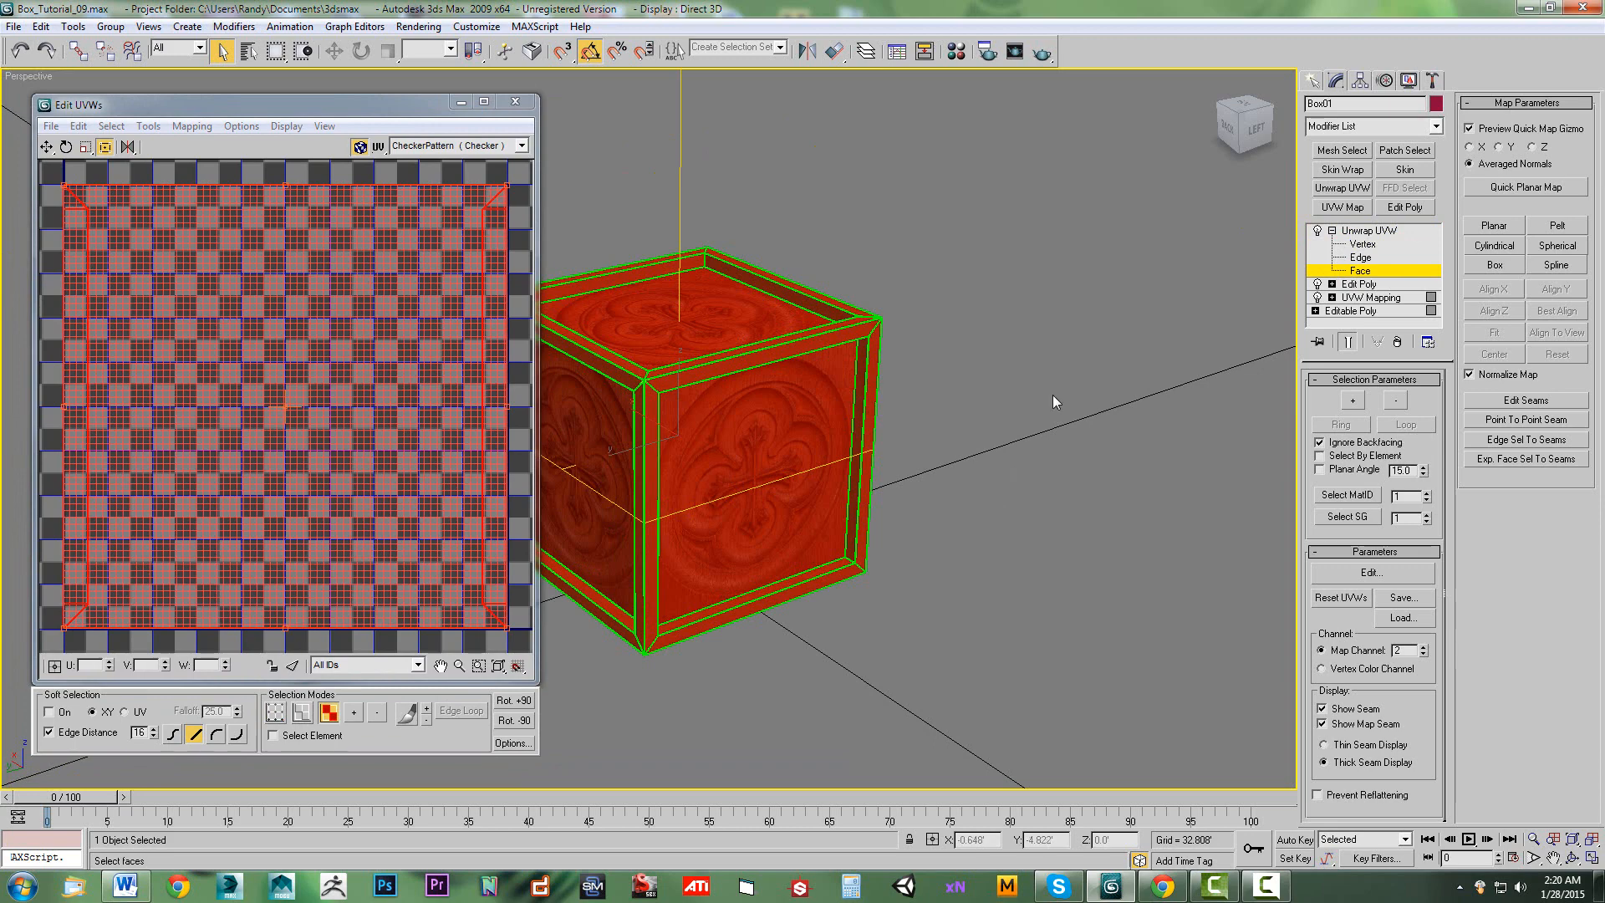
{"action": "left_click", "coordinate": [1253, 128]}
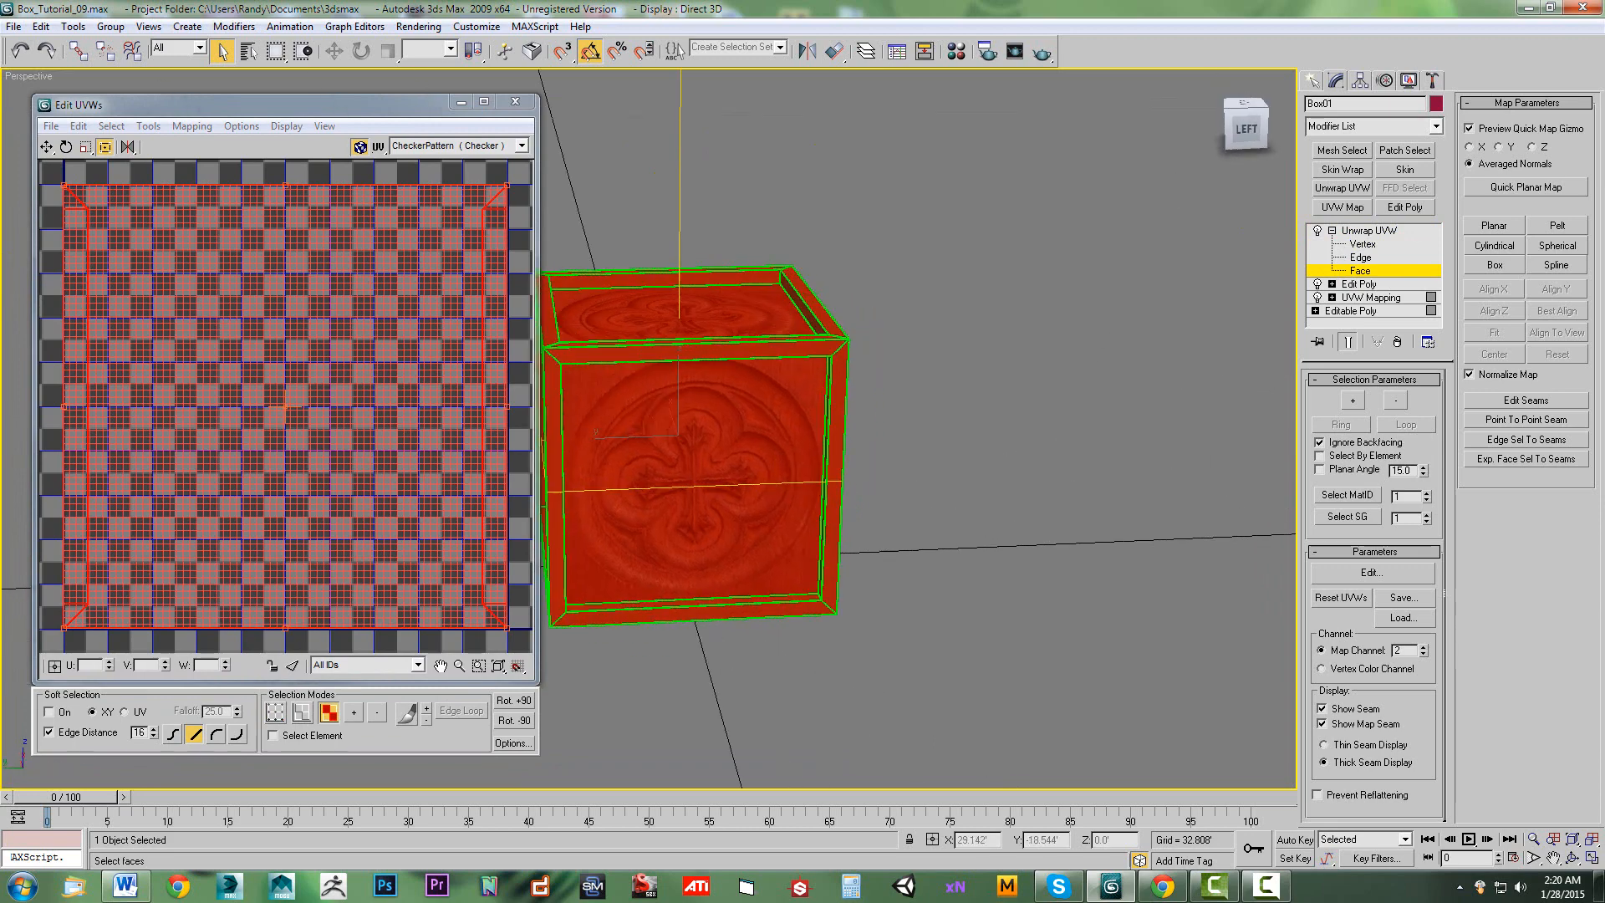
{"action": "mouse_move", "coordinate": [1087, 335]}
{"action": "middle_mouse_down", "text": "alt"}
{"action": "mouse_move", "coordinate": [1012, 292]}
{"action": "mouse_move", "coordinate": [978, 217]}
{"action": "mouse_move", "coordinate": [961, 288]}
{"action": "mouse_move", "coordinate": [1082, 309]}
{"action": "middle_mouse_up", "text": "alt"}
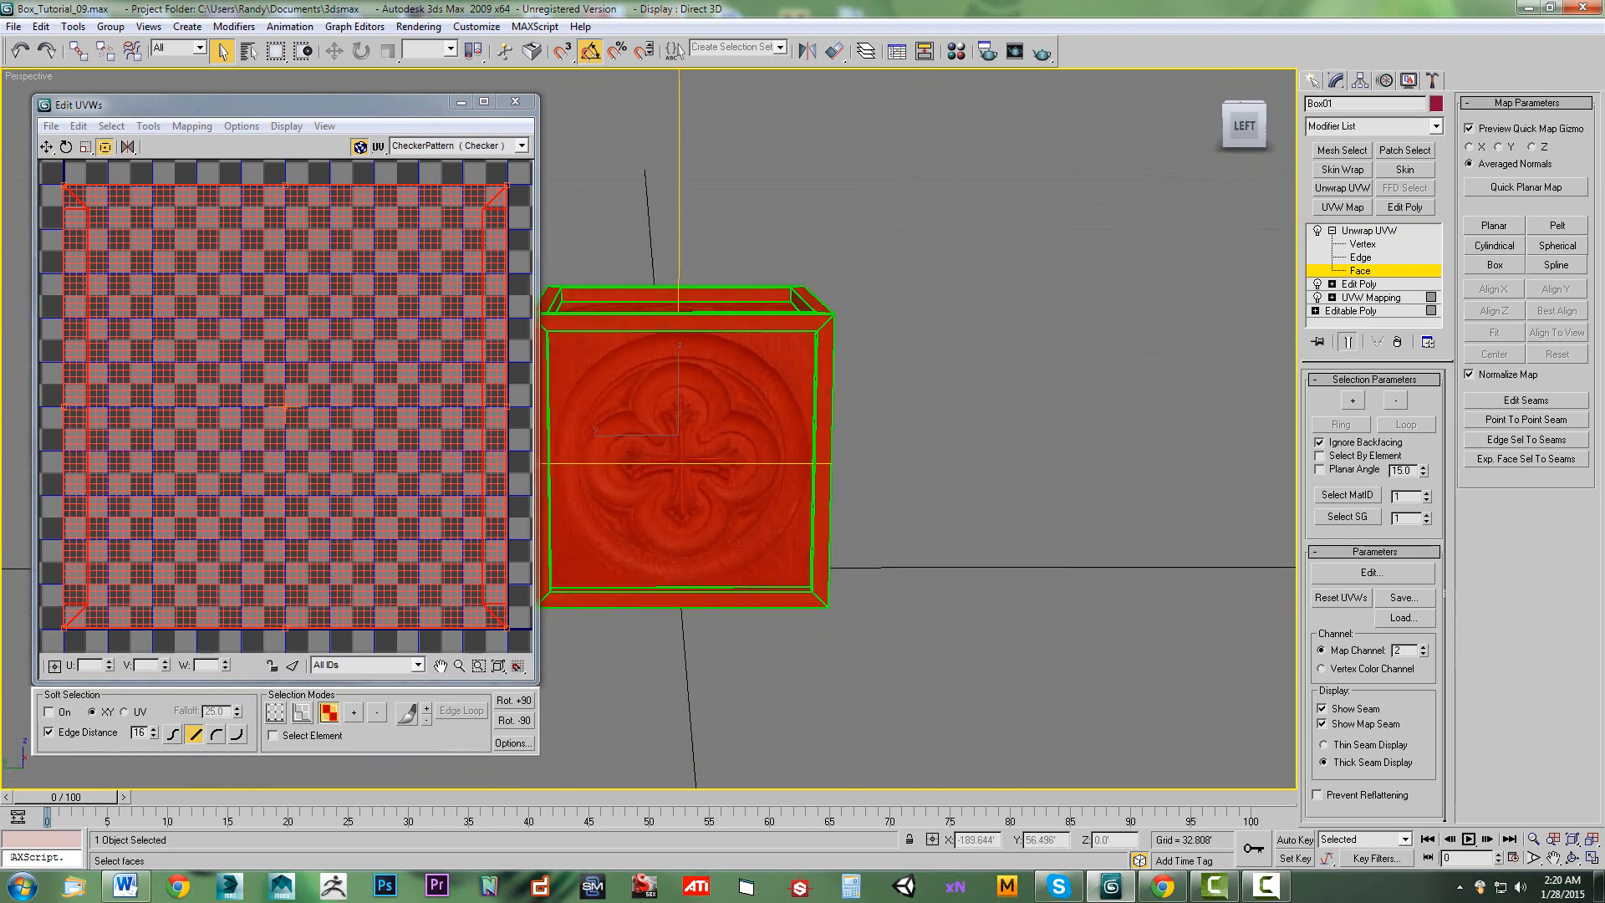
{"action": "left_click_drag", "start_coordinate": [1244, 126], "coordinate": [1265, 134]}
Apply Flatten Mapping to the selected faces with a face angle threshold of 45 and spacing of 0.02.
{"action": "left_click", "coordinate": [314, 109]}
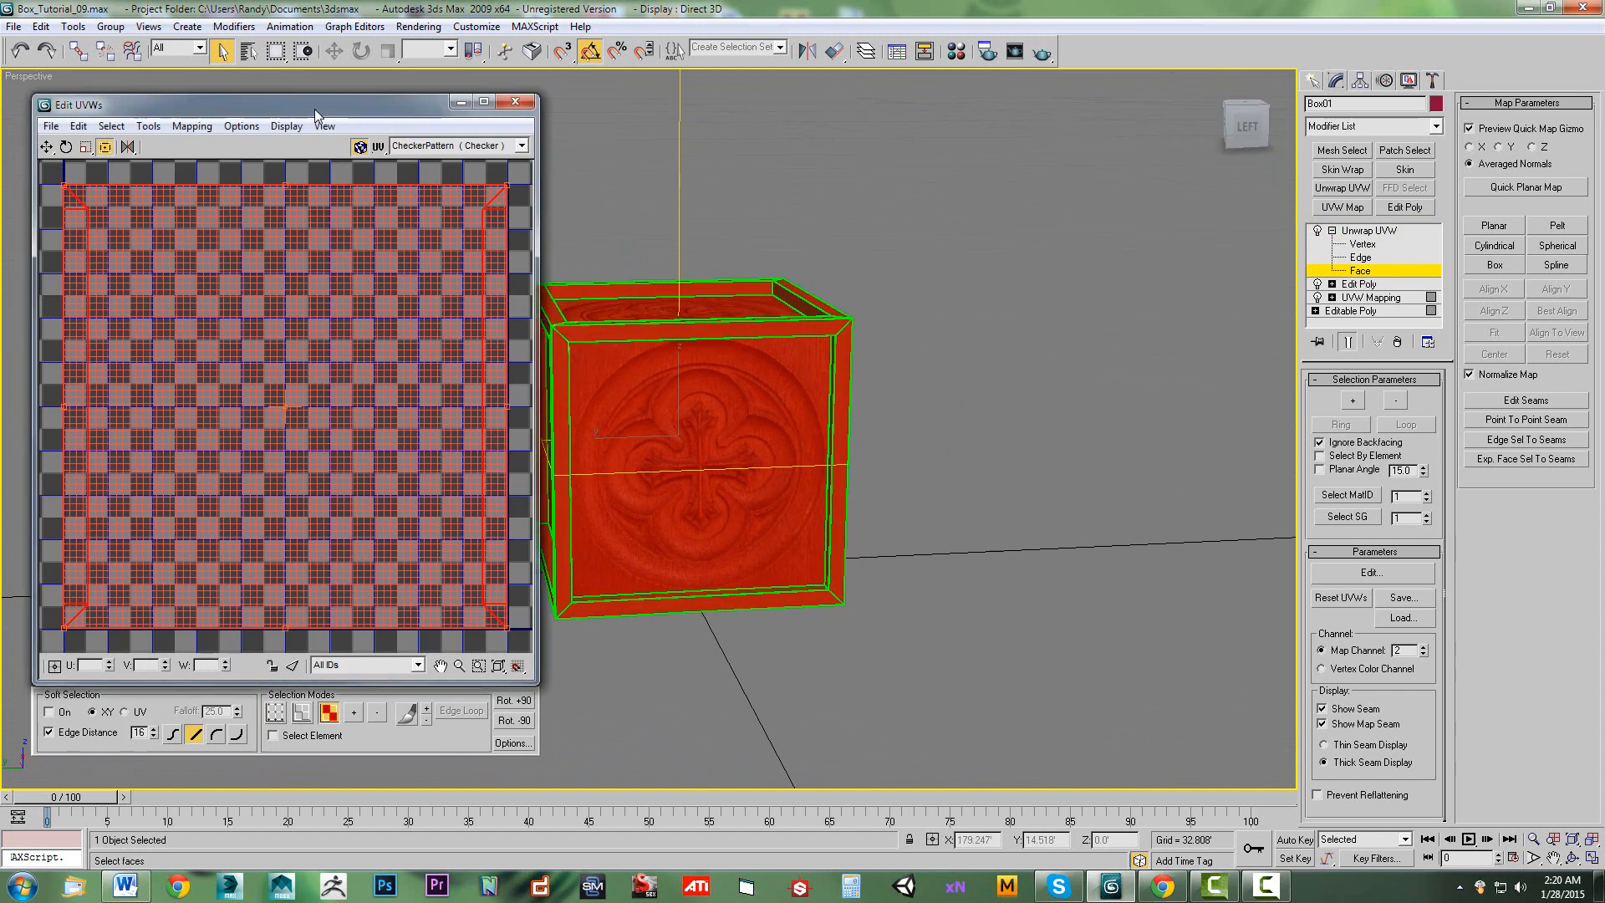
{"action": "left_click_drag", "start_coordinate": [315, 109], "coordinate": [301, 106]}
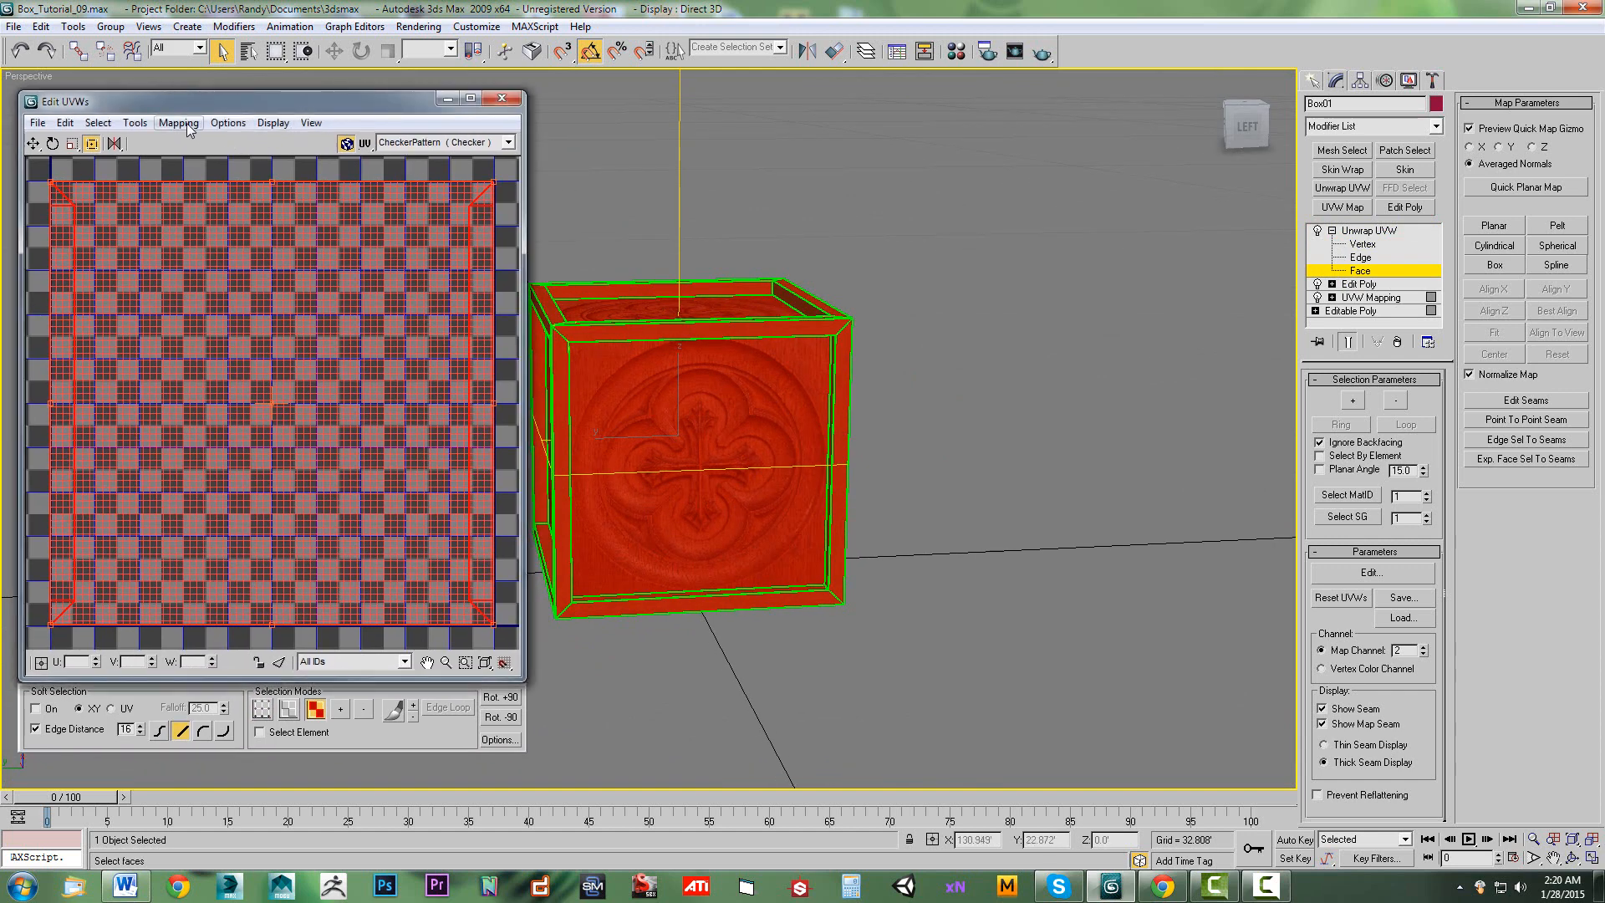
{"action": "left_click", "coordinate": [188, 123]}
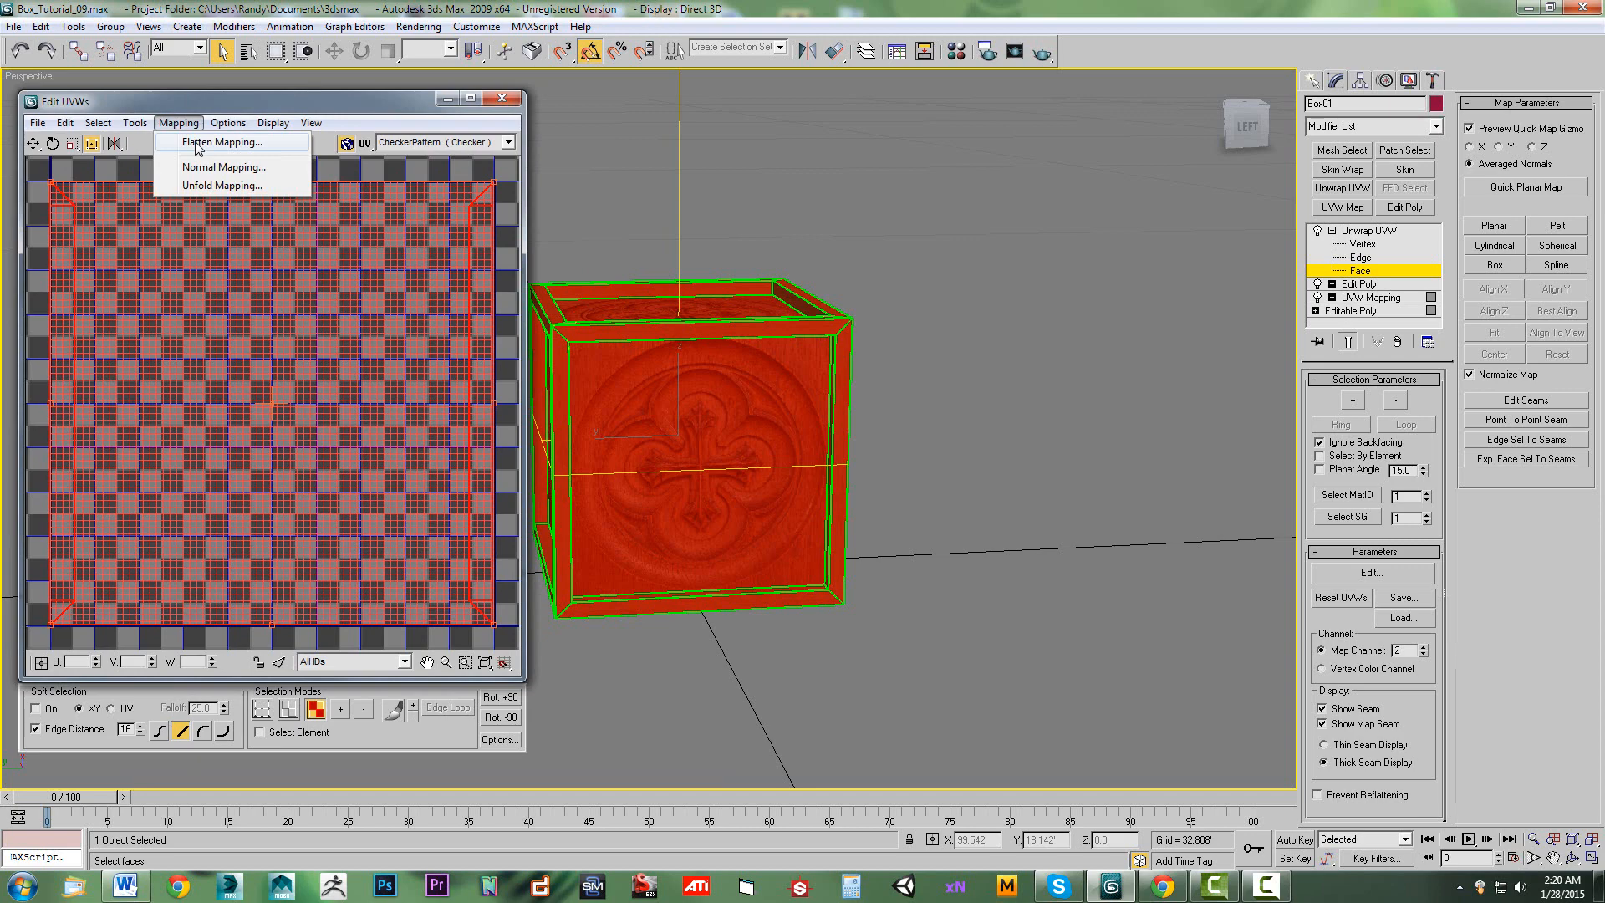
{"action": "left_click", "coordinate": [195, 144]}
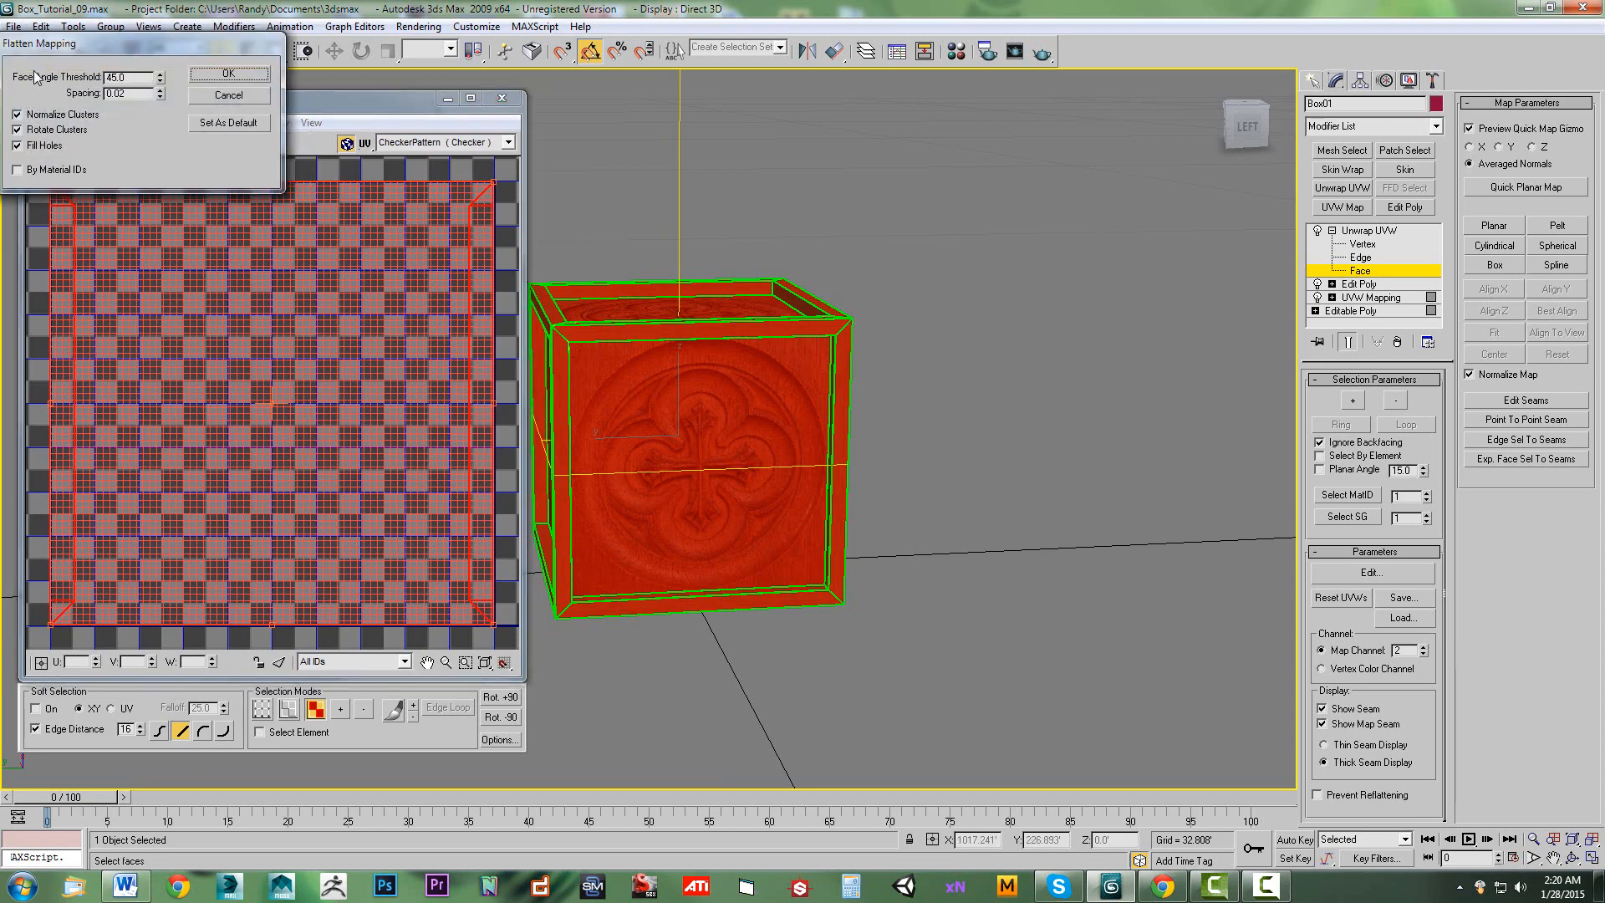
{"action": "left_click", "coordinate": [223, 74]}
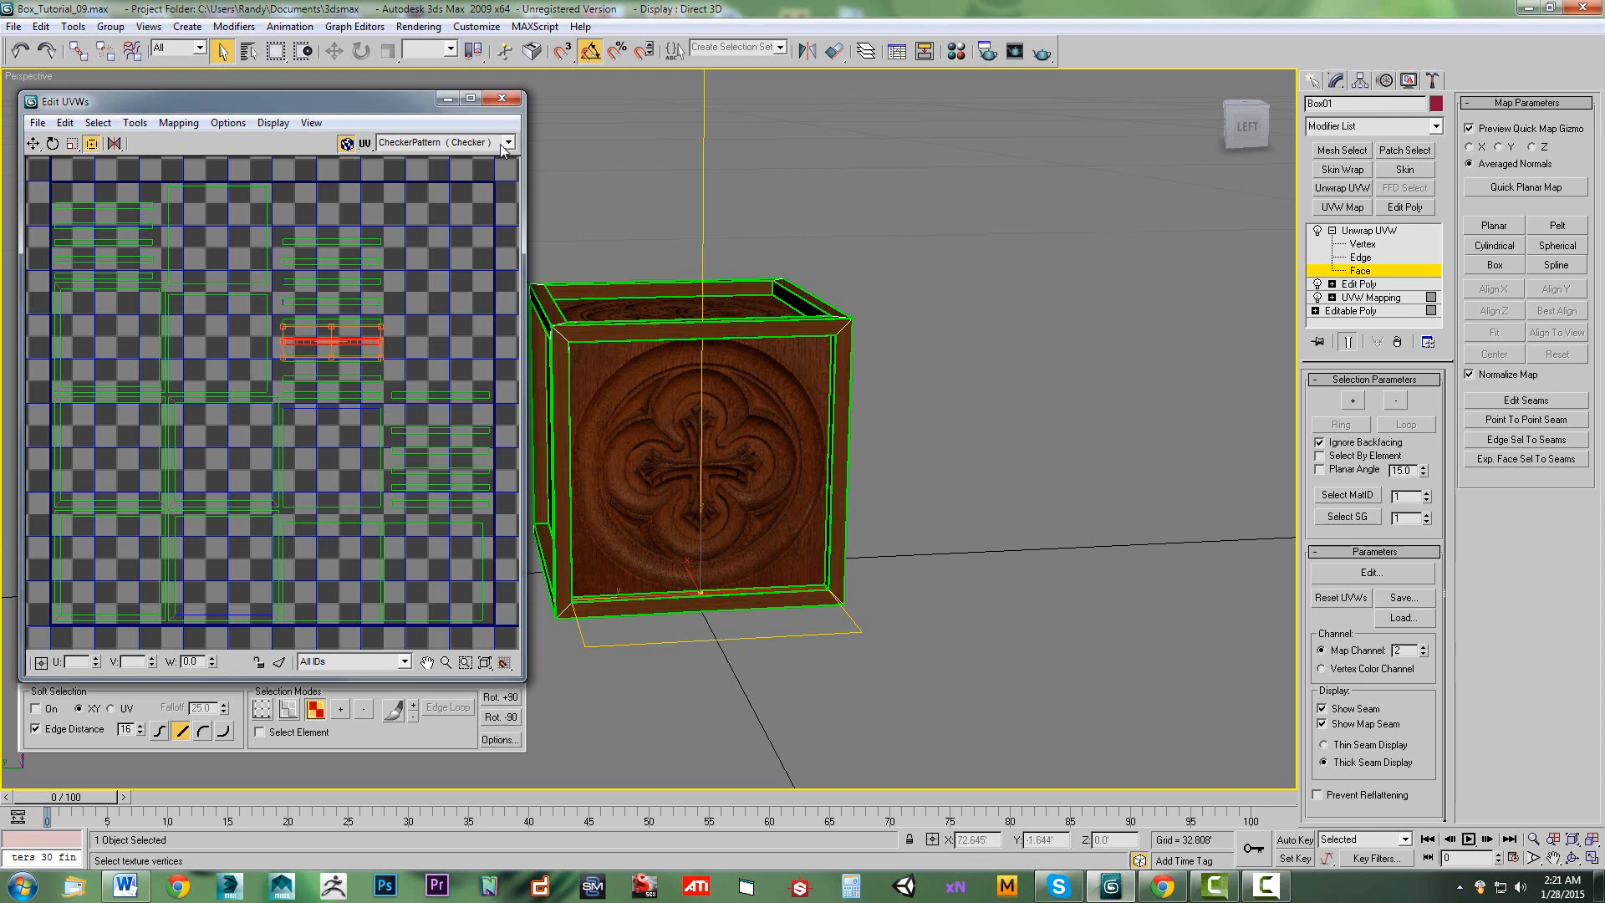
Close the UV editor, return Unwrap UVW to its top level, collapse its sub-levels and check the box.
{"action": "left_click", "coordinate": [503, 99]}
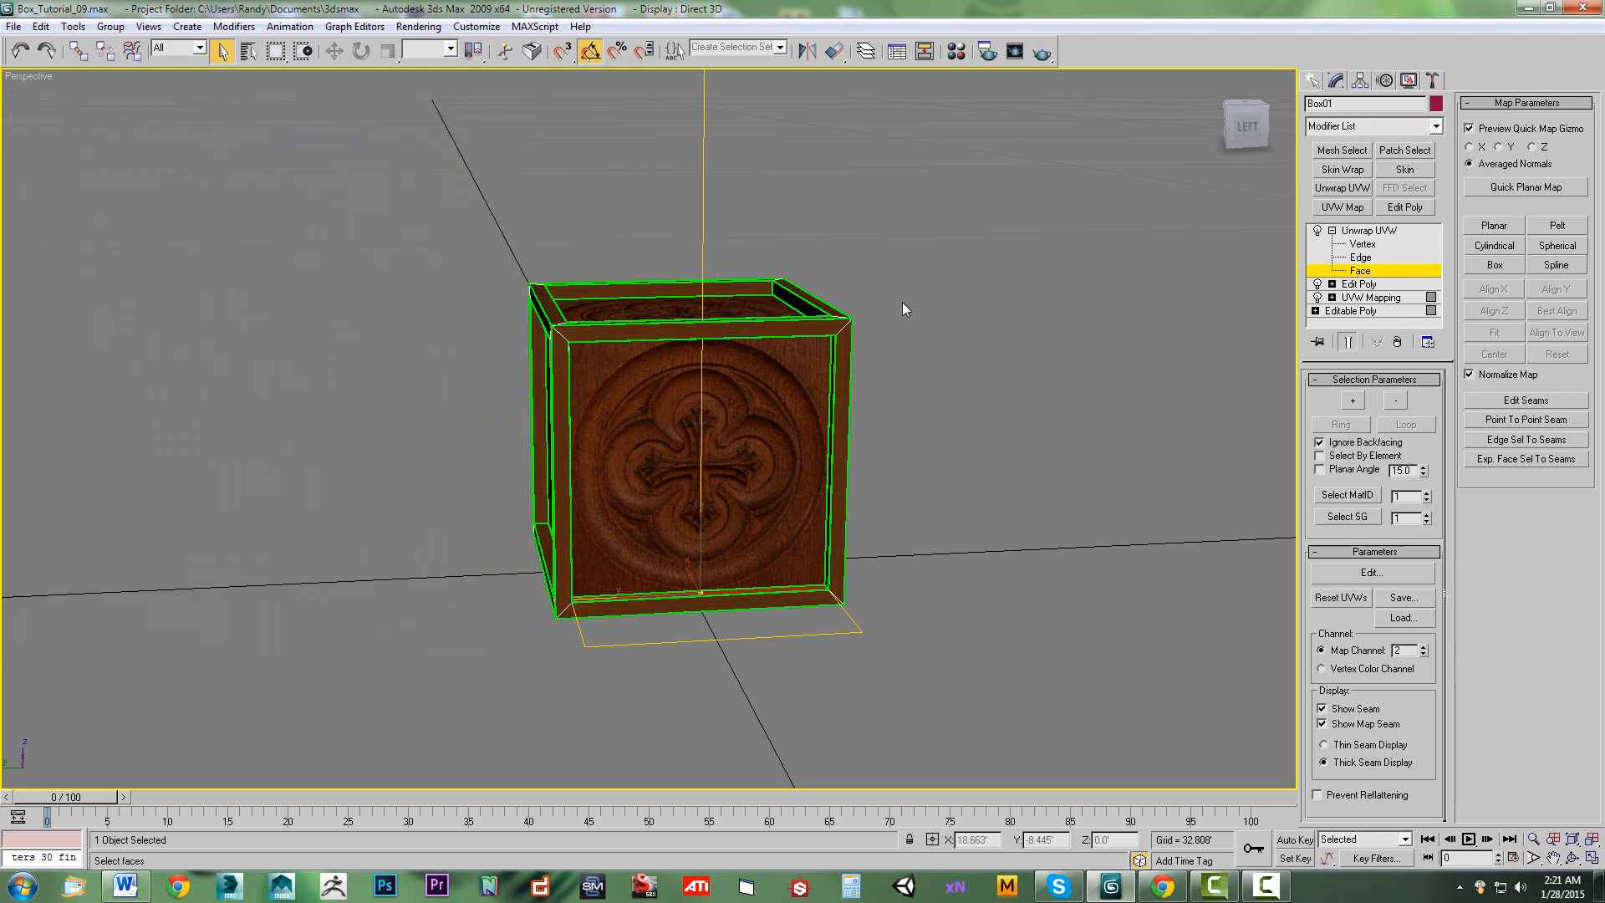
{"action": "left_click", "coordinate": [1346, 230]}
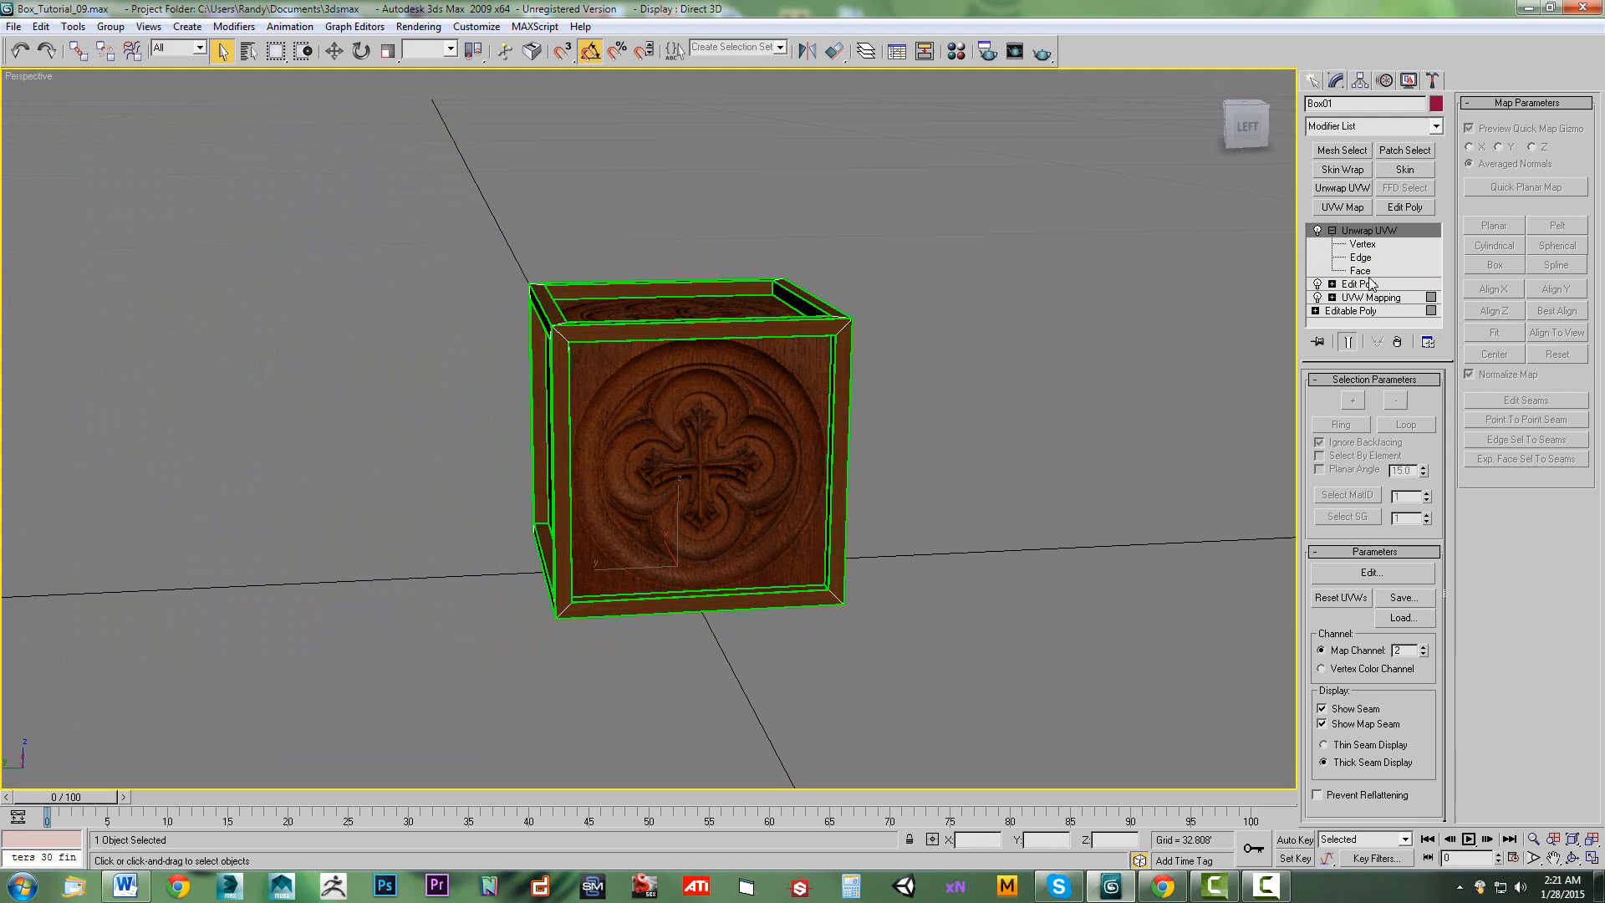
{"action": "left_click", "coordinate": [1333, 231]}
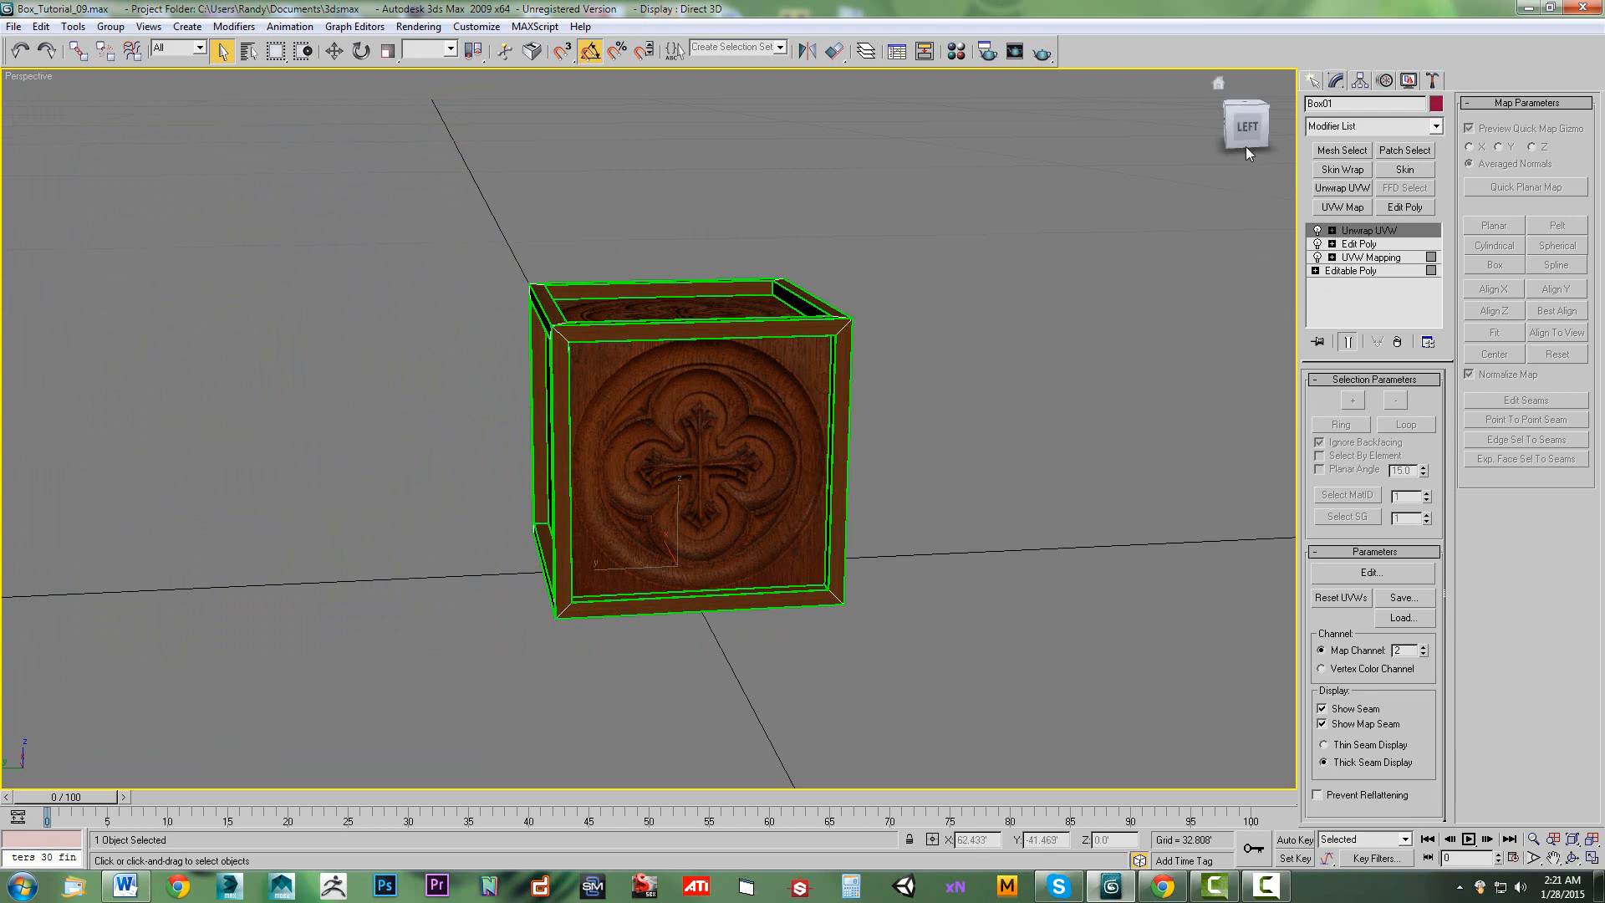
{"action": "left_click_drag", "start_coordinate": [1251, 135], "coordinate": [1267, 147]}
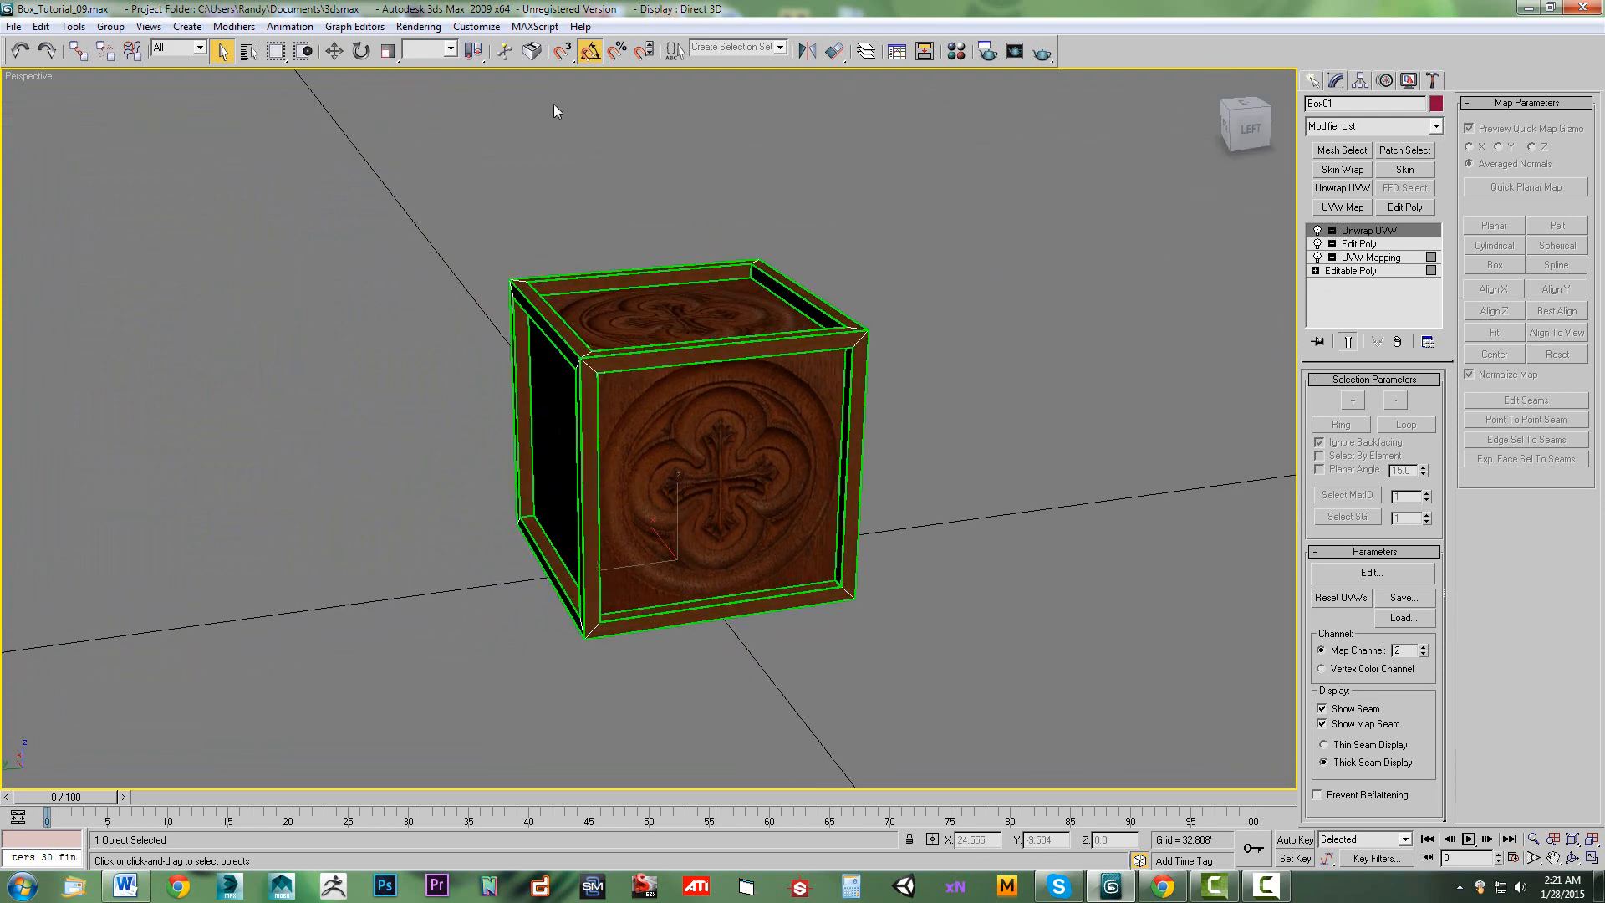
Set up Render To Texture for the box with its object mapping coordinates using existing channel 2.
{"action": "left_click", "coordinate": [418, 27]}
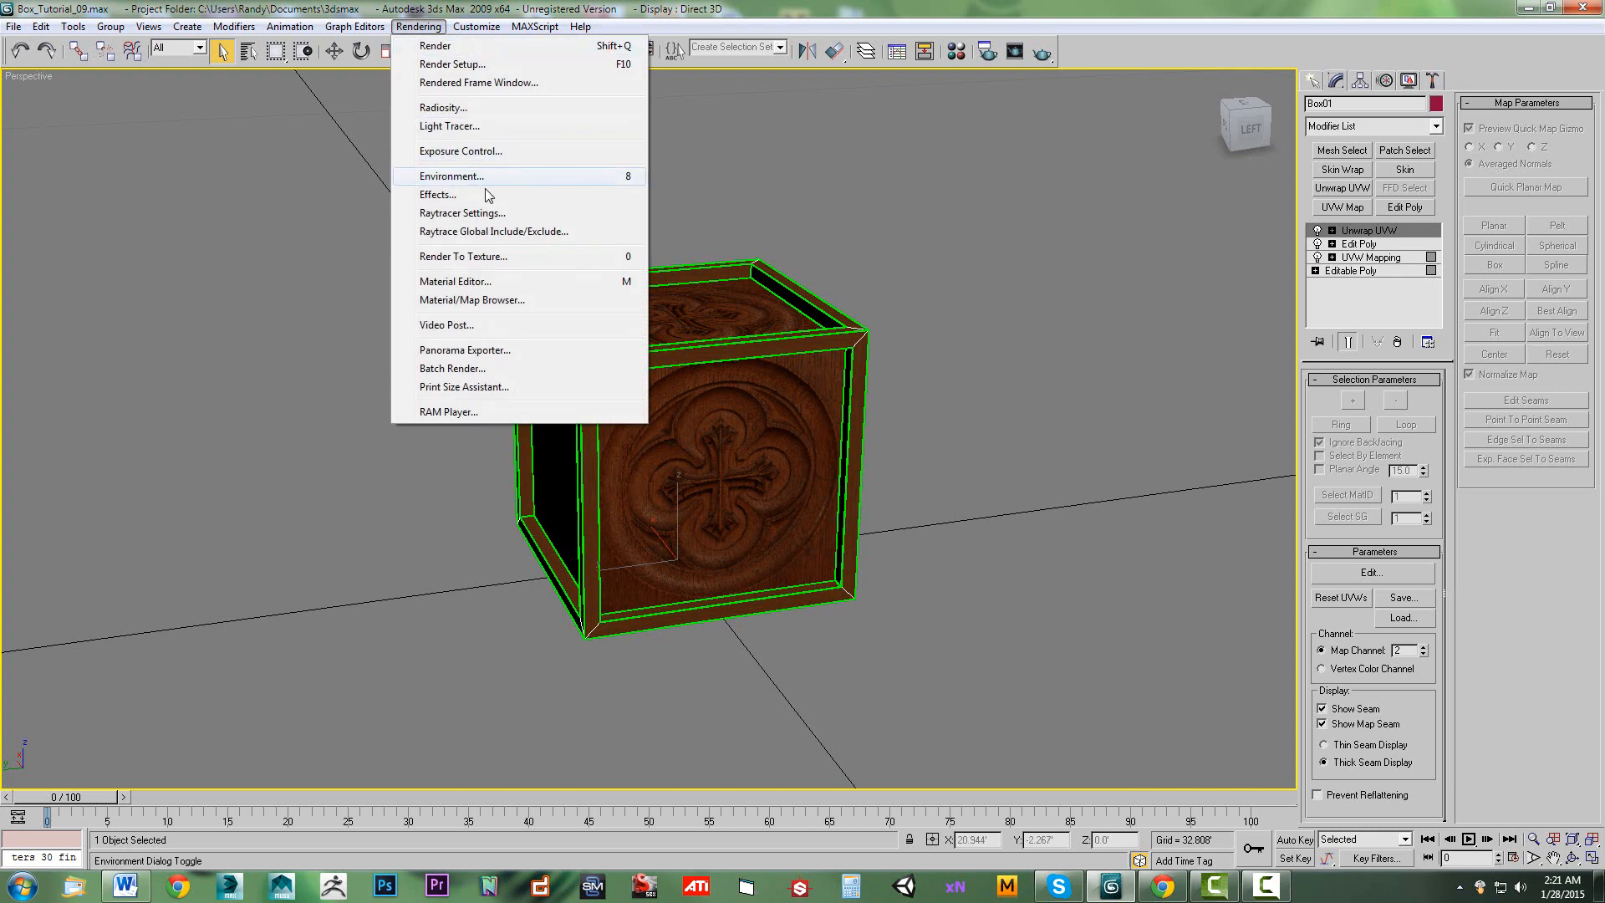
{"action": "left_click", "coordinate": [465, 256]}
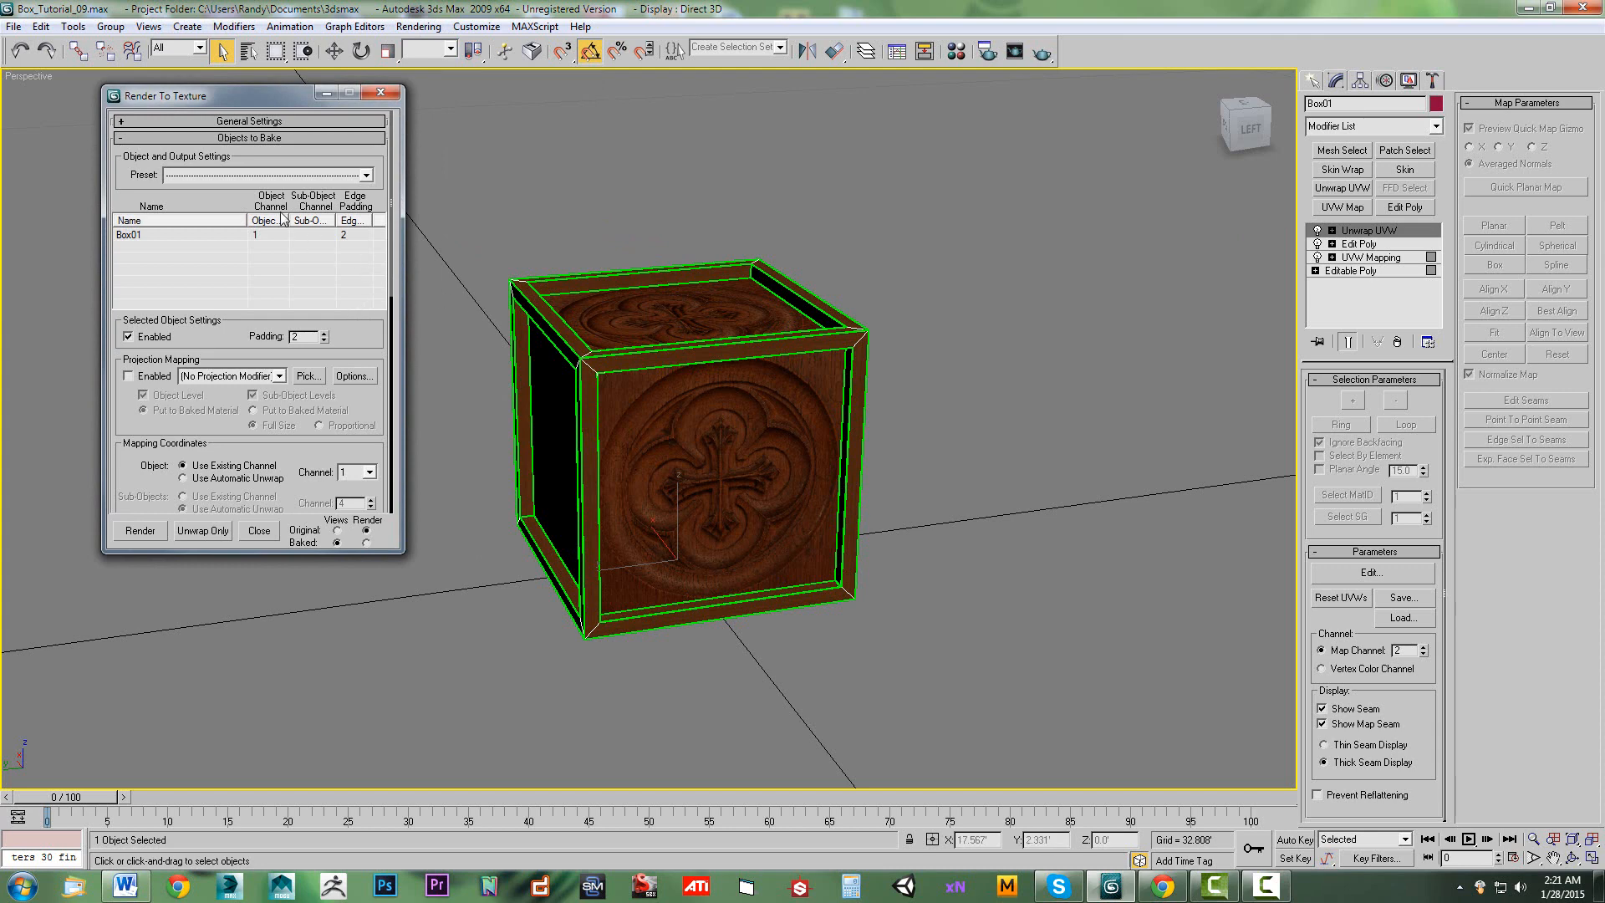
{"action": "left_click_drag", "start_coordinate": [352, 171], "coordinate": [348, 202]}
{"action": "left_click_drag", "start_coordinate": [361, 345], "coordinate": [360, 289]}
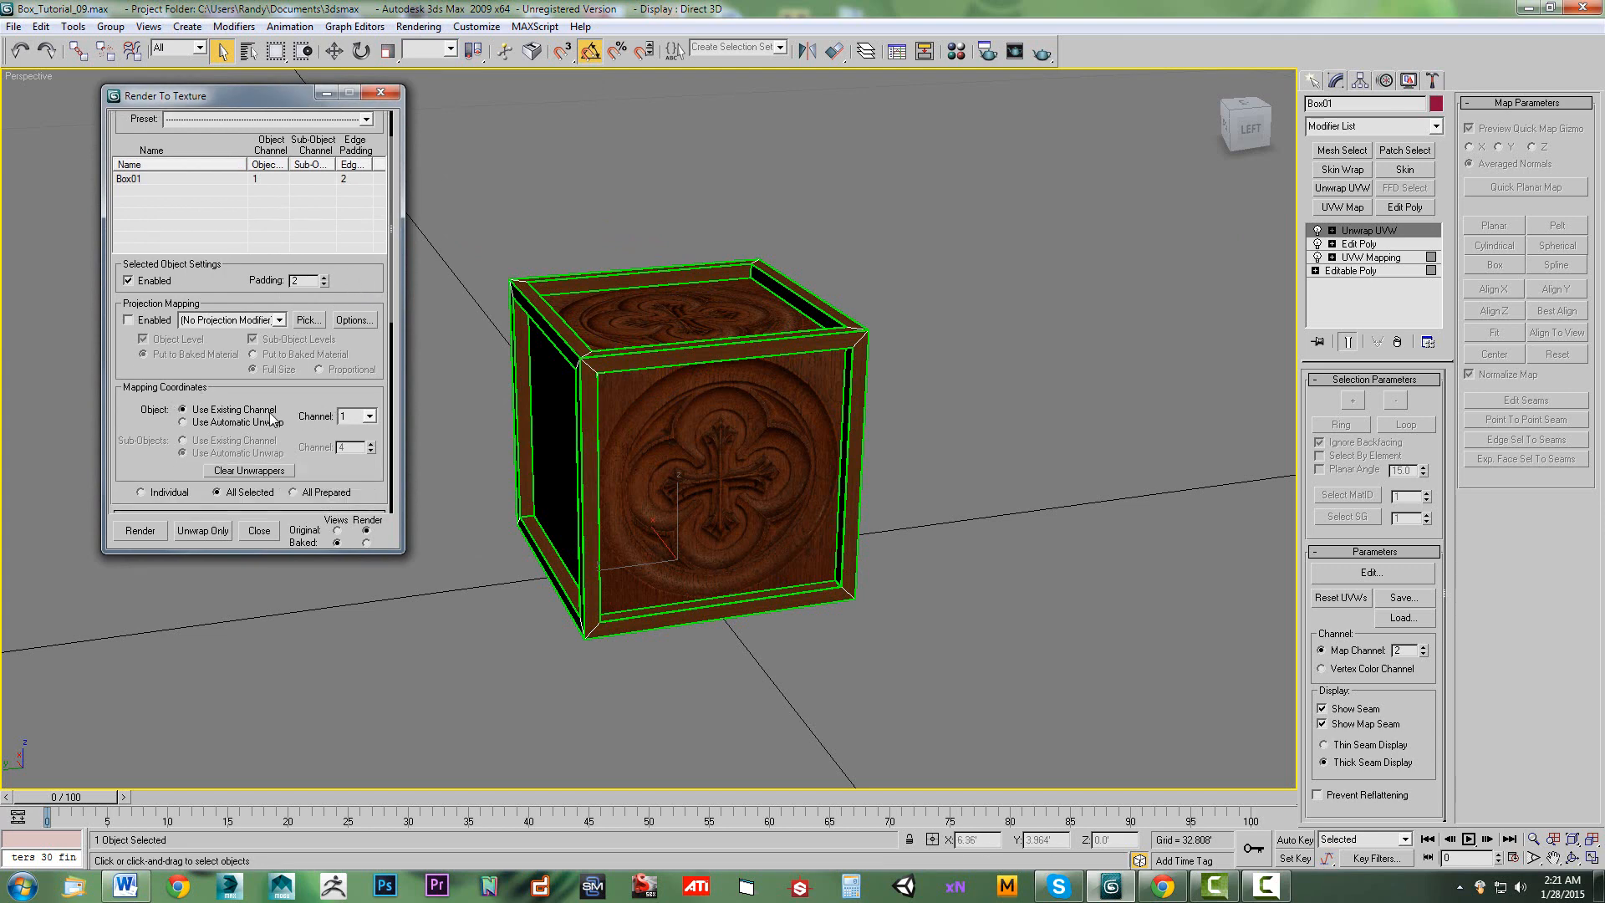
{"action": "left_click", "coordinate": [369, 418]}
{"action": "left_click", "coordinate": [353, 439]}
{"action": "left_click_drag", "start_coordinate": [313, 443], "coordinate": [362, 274]}
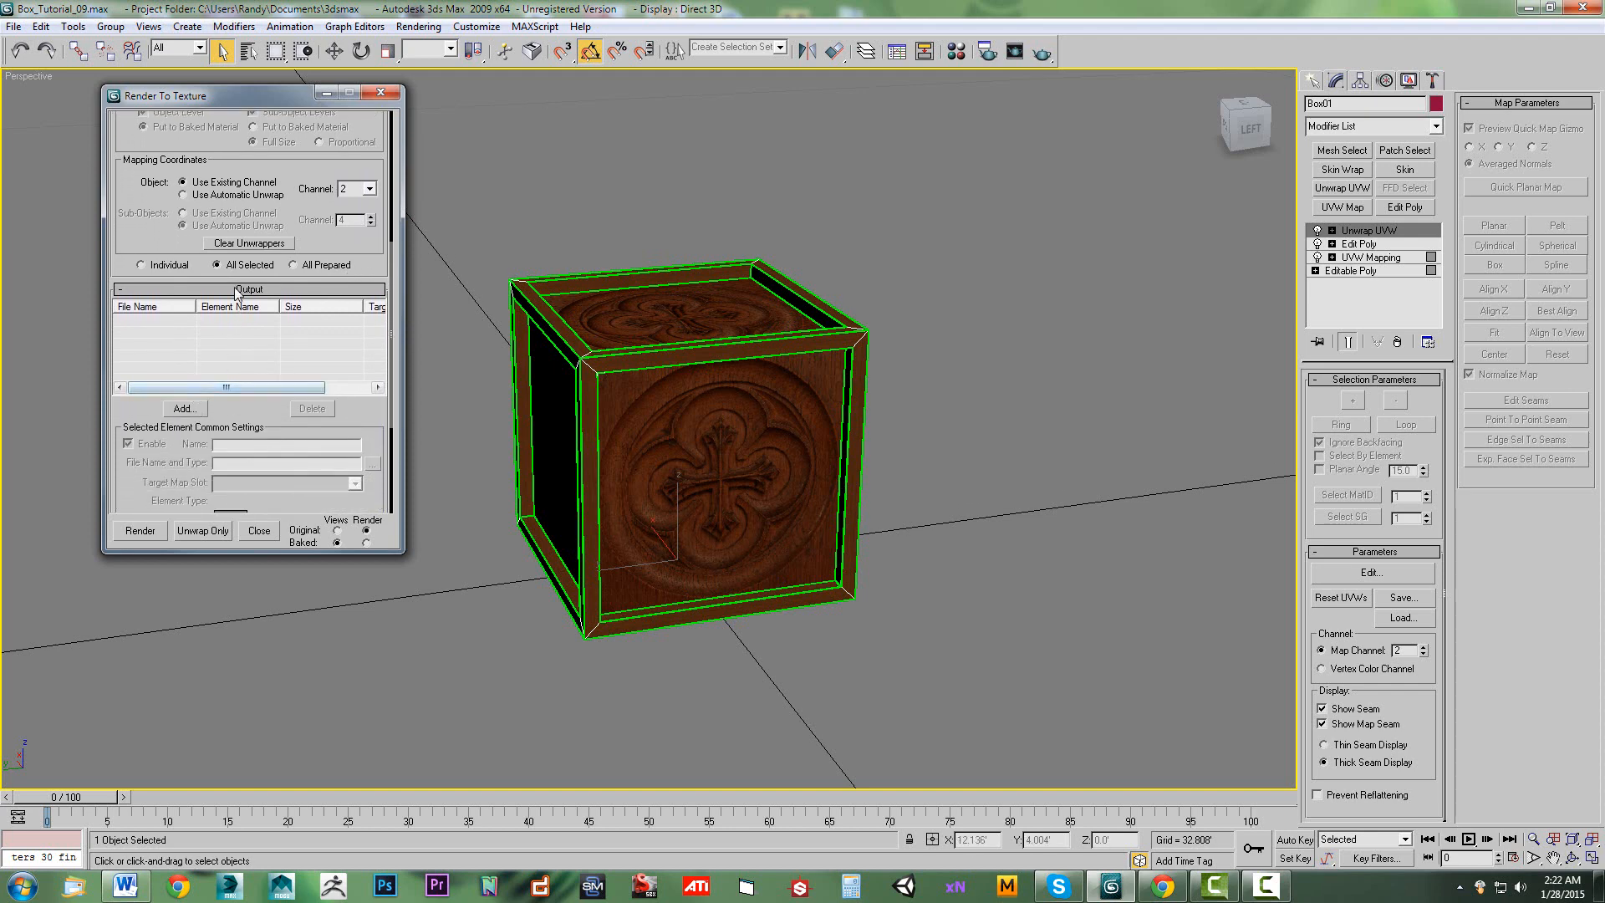
Add a CompleteMap texture element to the box's bake output.
{"action": "left_click", "coordinate": [181, 410]}
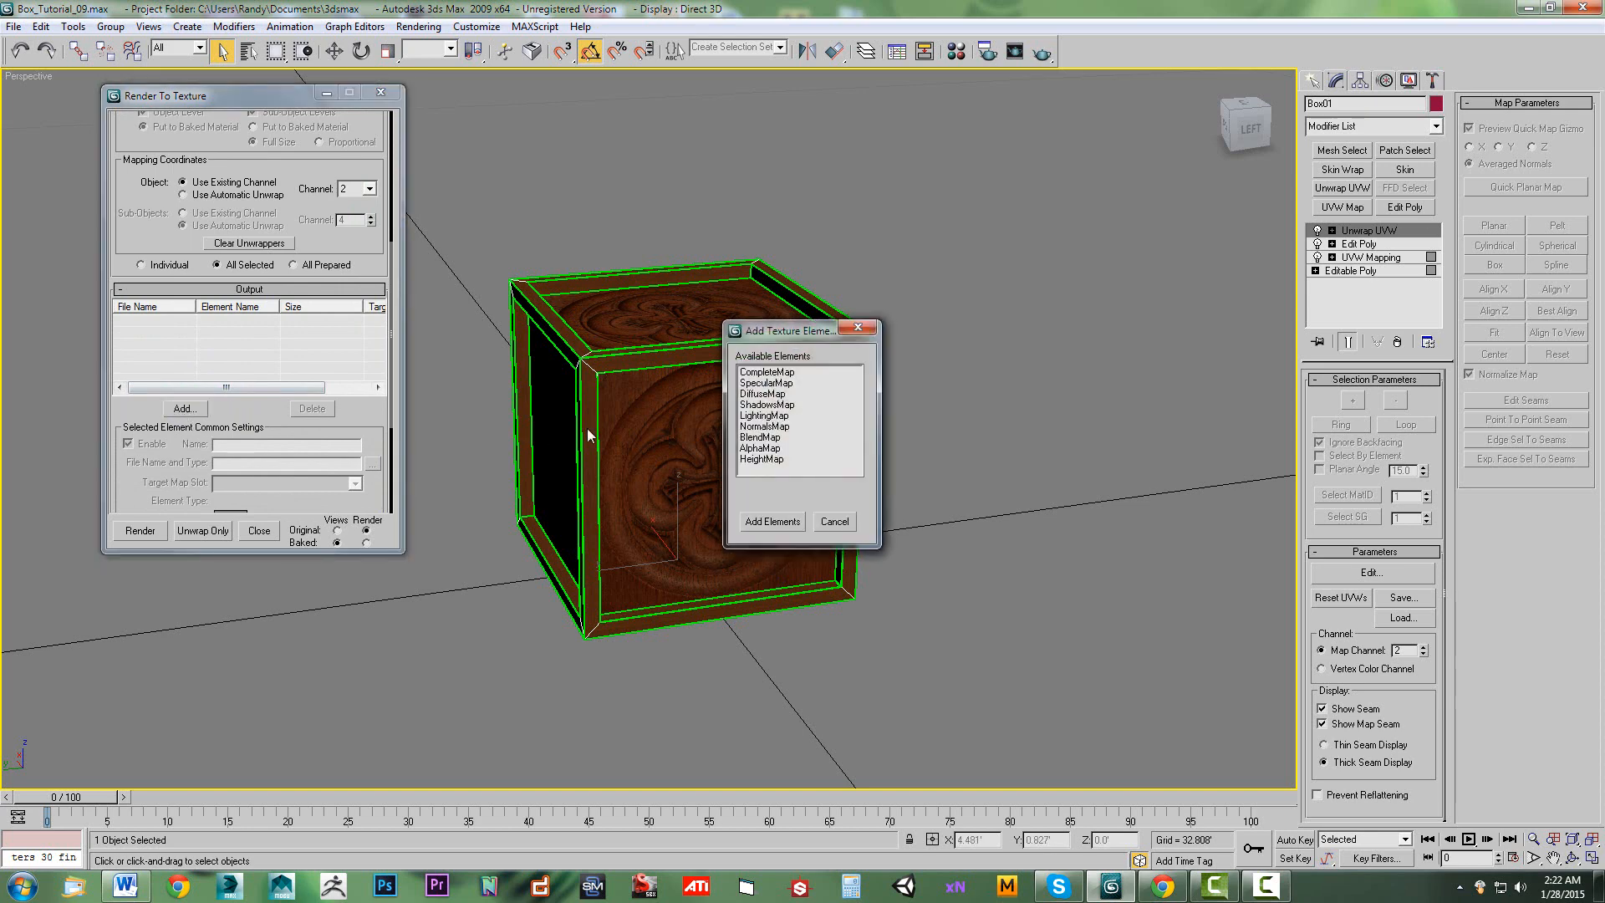
{"action": "left_click", "coordinate": [771, 394]}
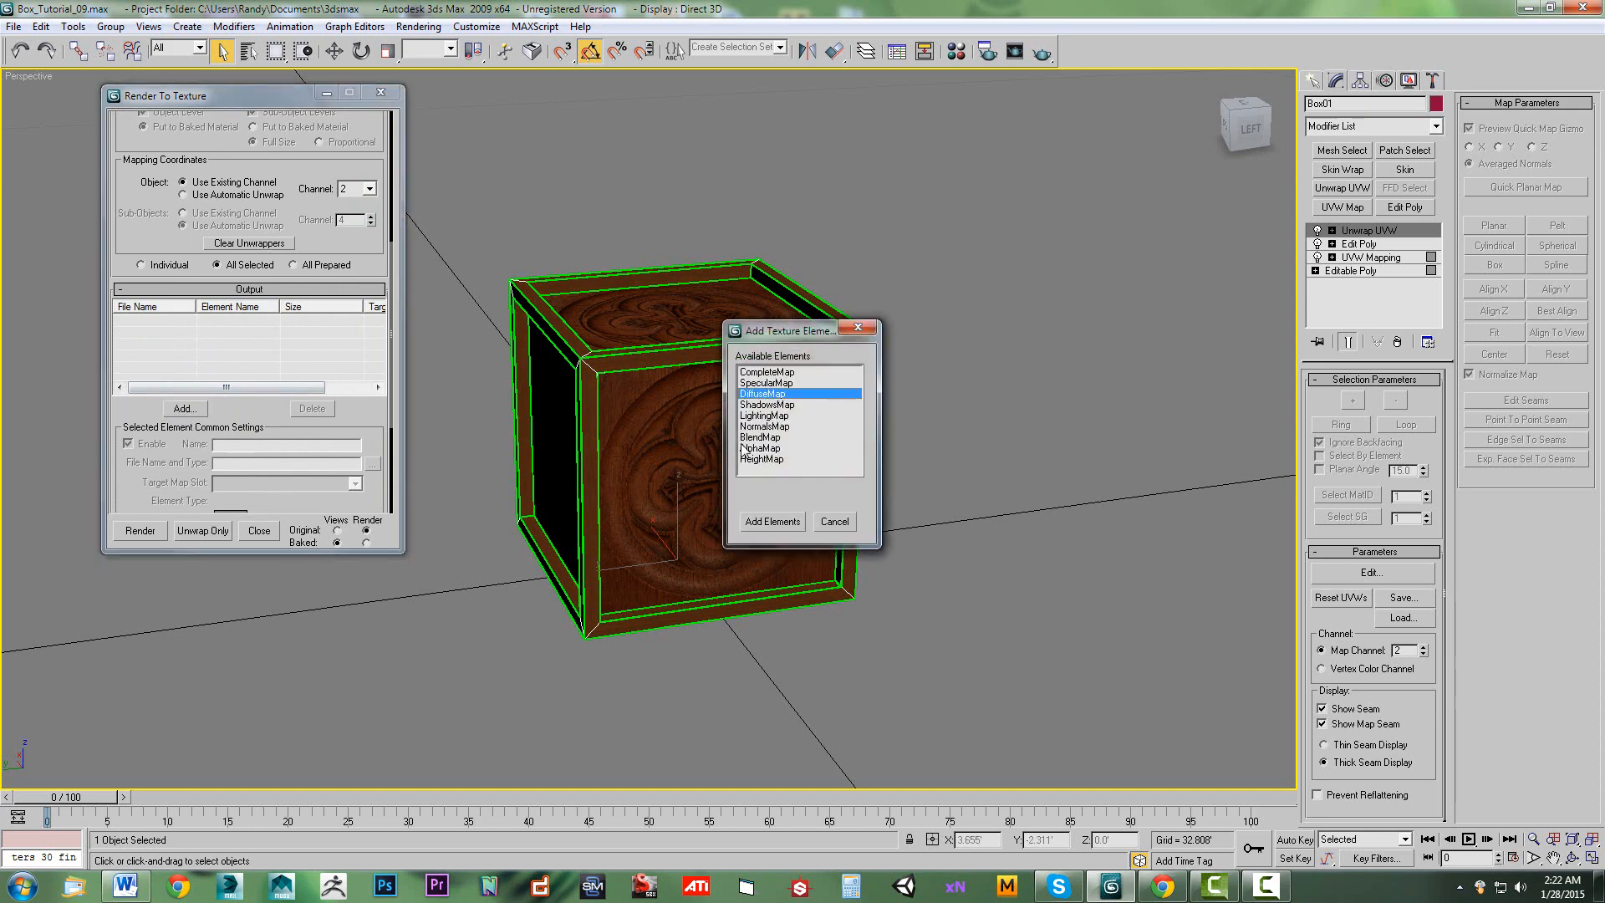
{"action": "left_click", "coordinate": [775, 372]}
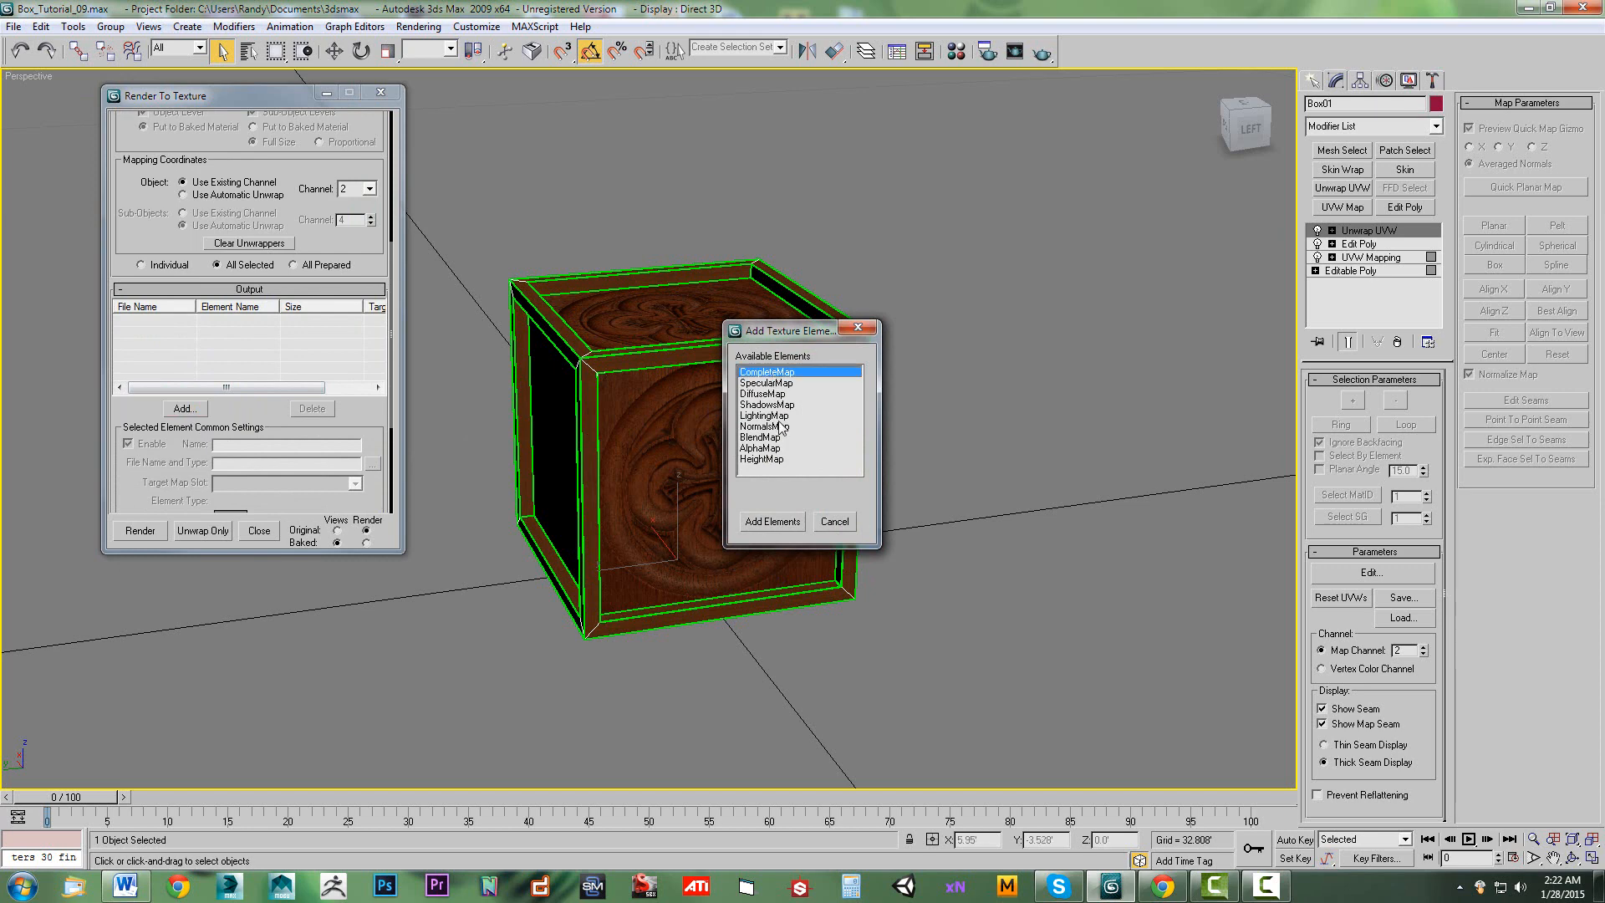
{"action": "left_click", "coordinate": [773, 522]}
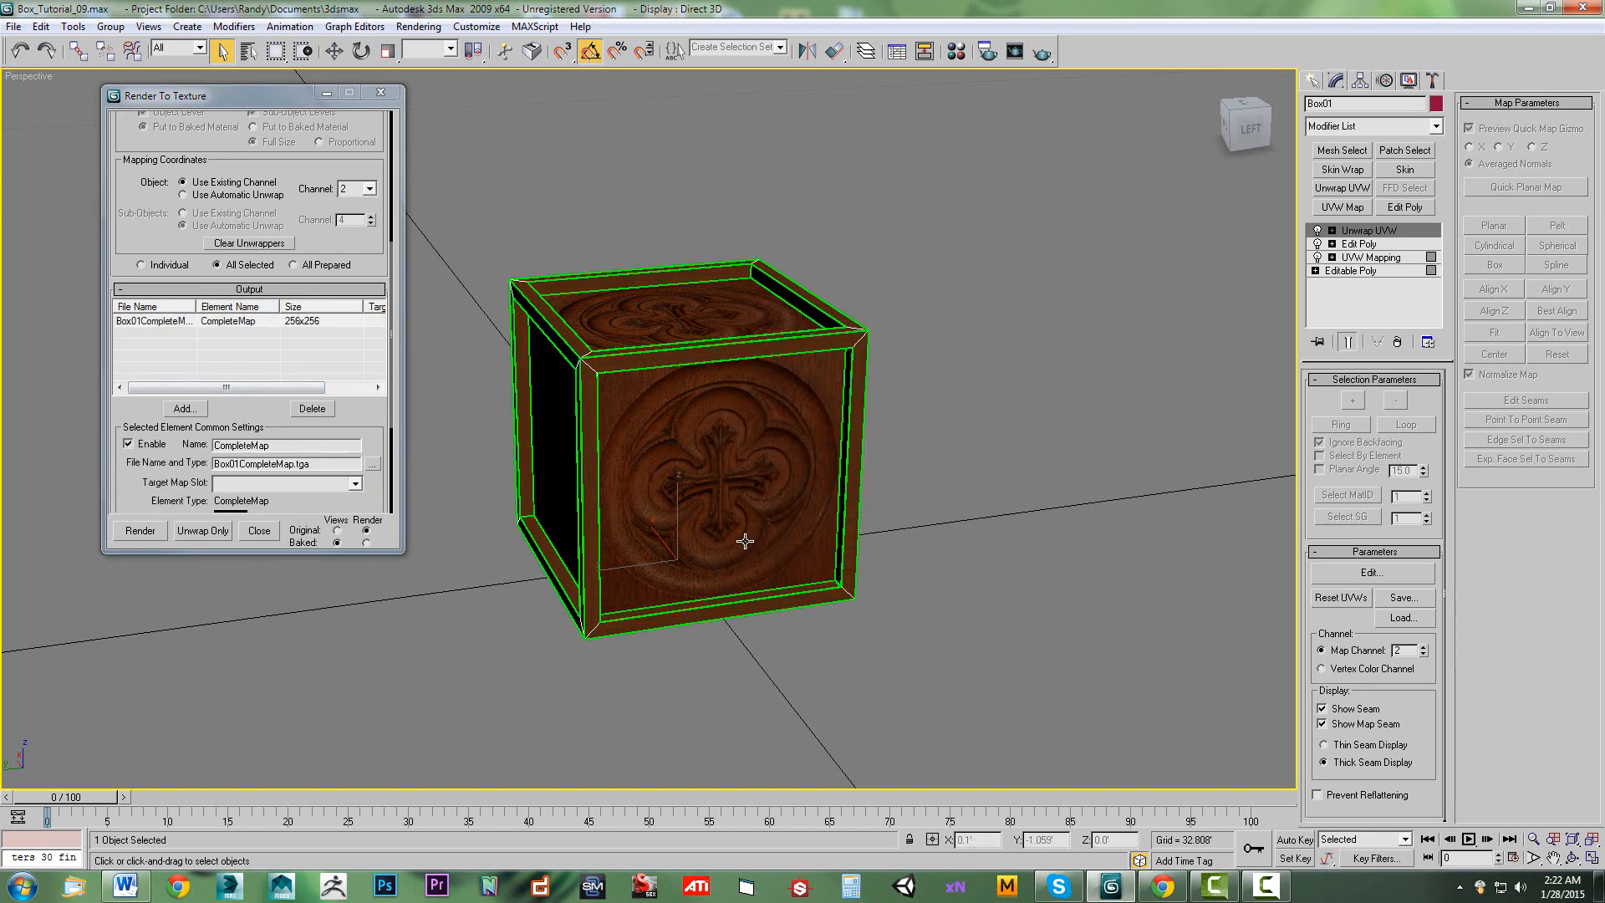
Start choosing the CompleteMap output file and go up the folders to the Desktop as save location.
{"action": "left_click_drag", "start_coordinate": [369, 429], "coordinate": [370, 350]}
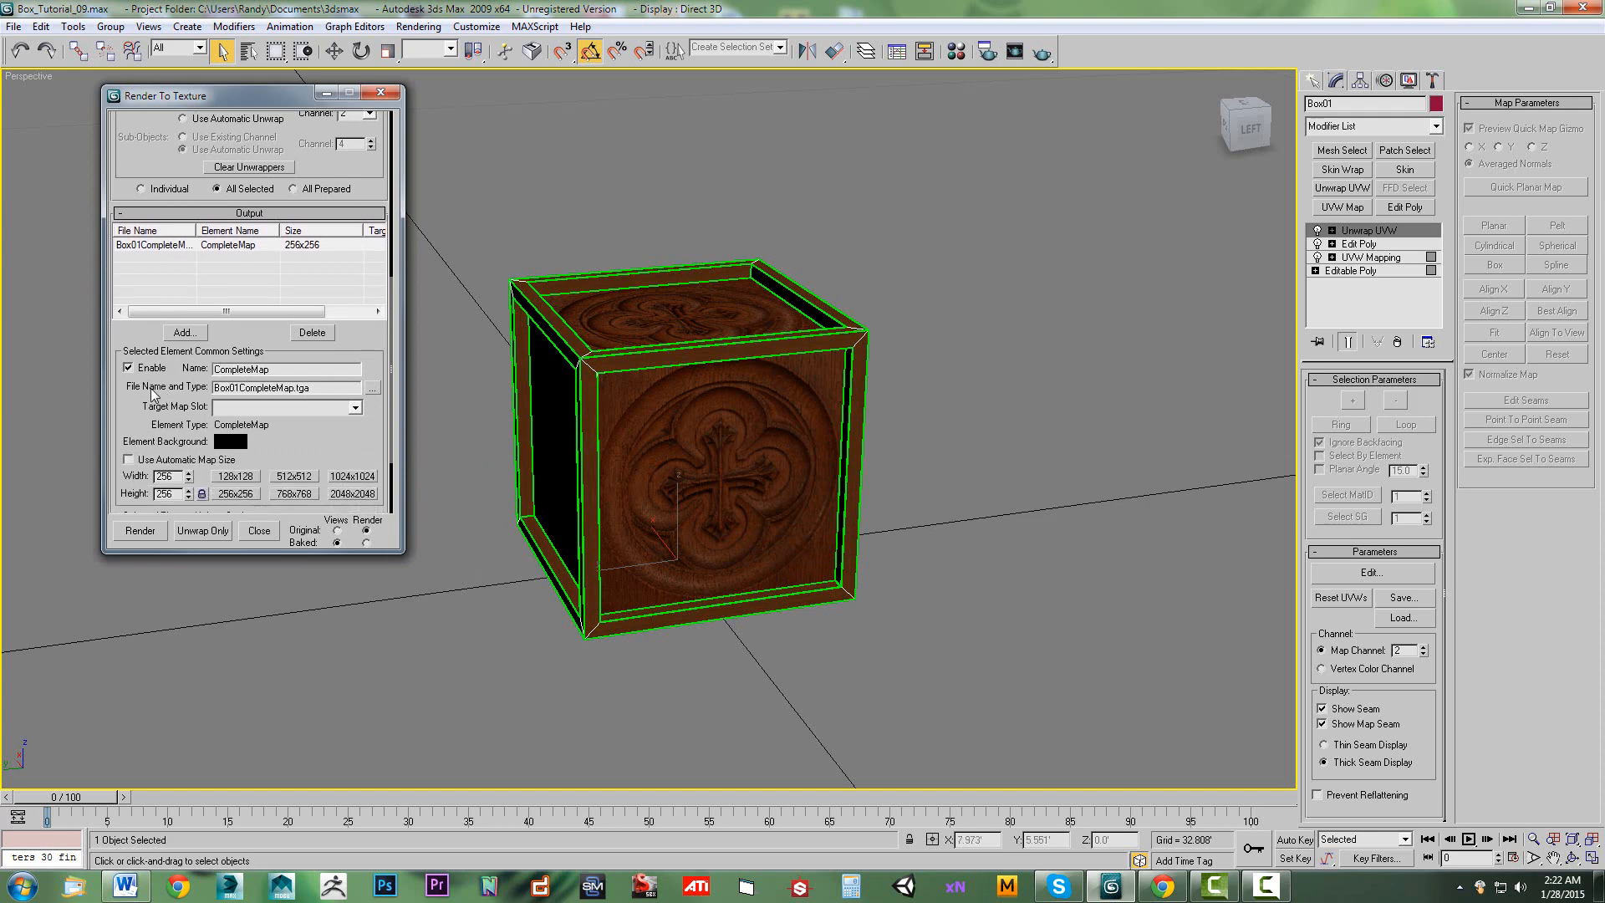
{"action": "left_click", "coordinate": [373, 390]}
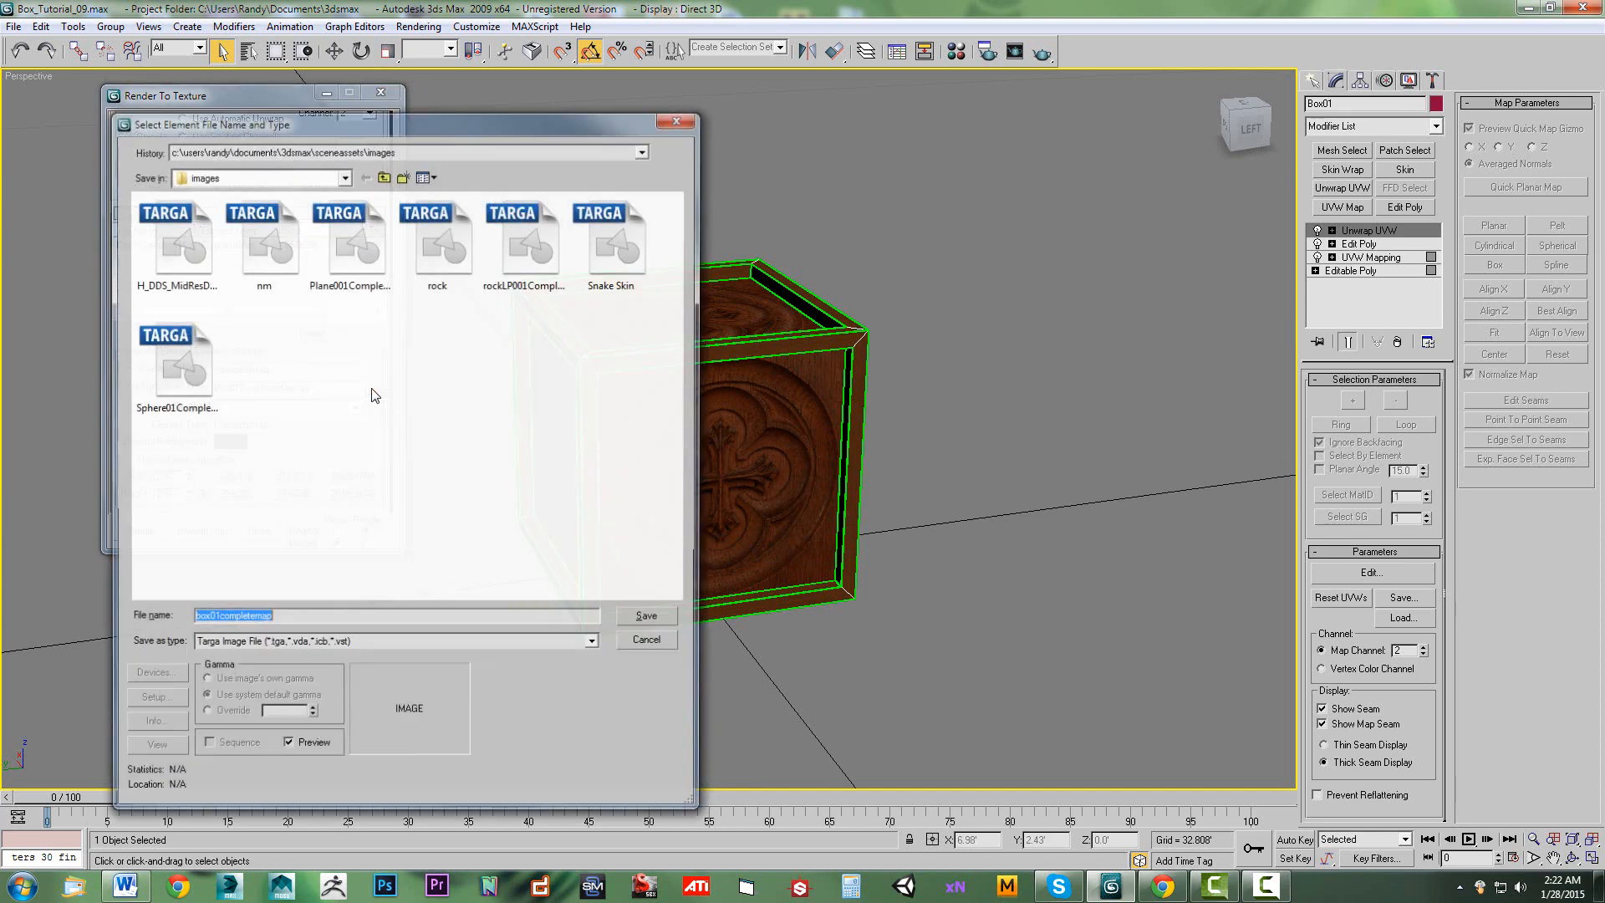
{"action": "left_click_drag", "start_coordinate": [411, 136], "coordinate": [816, 99]}
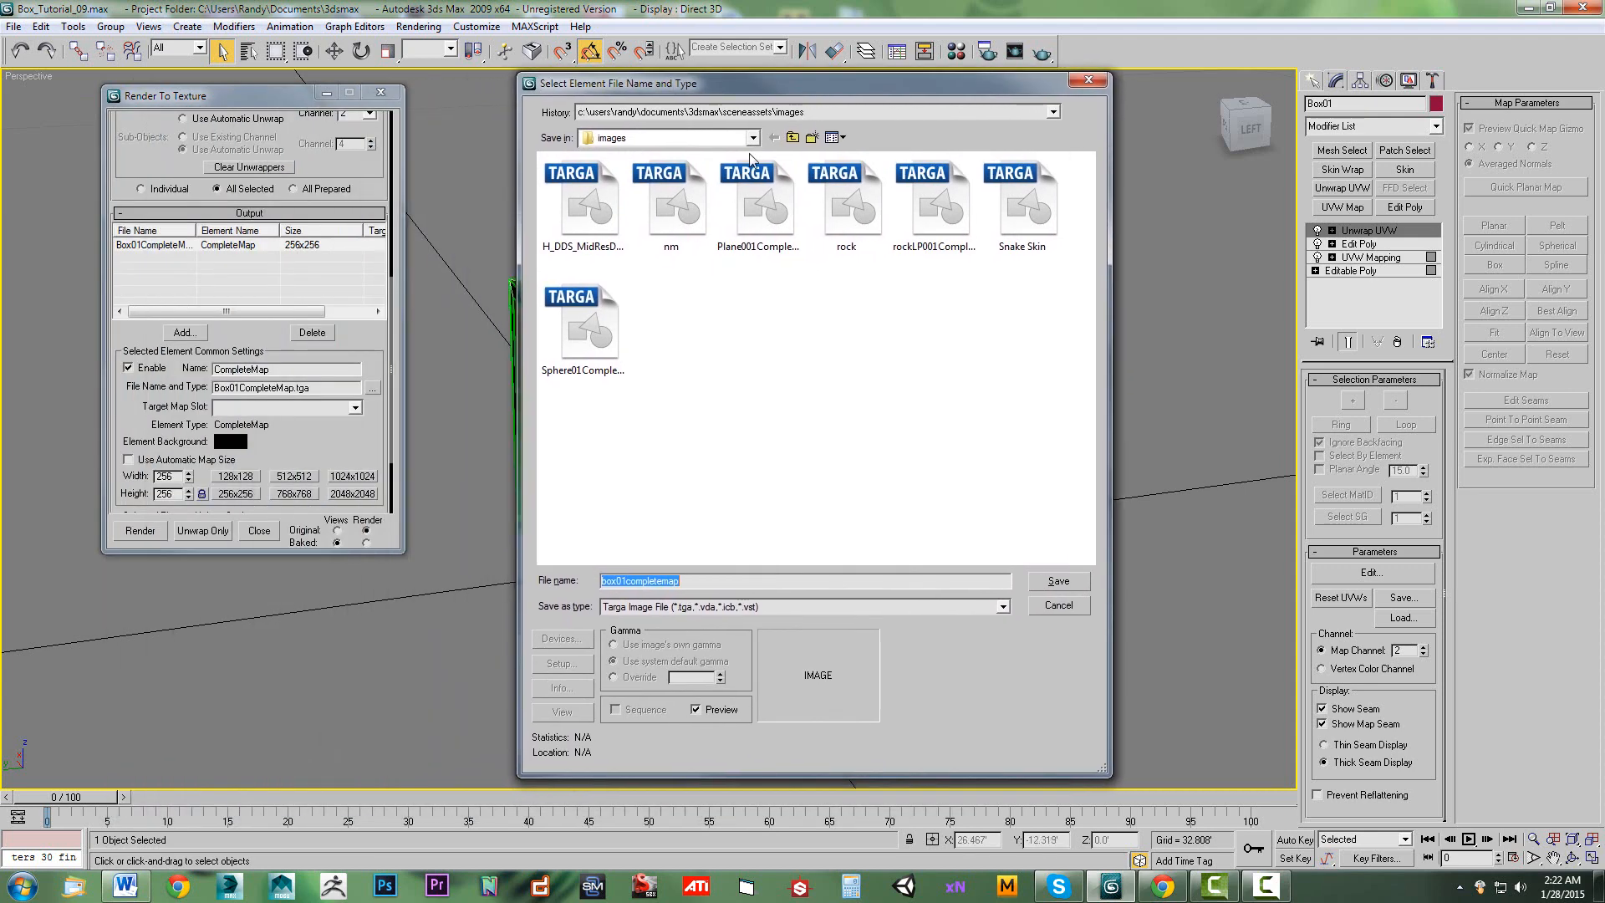
{"action": "left_click", "coordinate": [793, 137]}
{"action": "left_click", "coordinate": [792, 137]}
{"action": "left_click", "coordinate": [793, 137]}
{"action": "left_click", "coordinate": [792, 138]}
{"action": "left_click", "coordinate": [794, 137]}
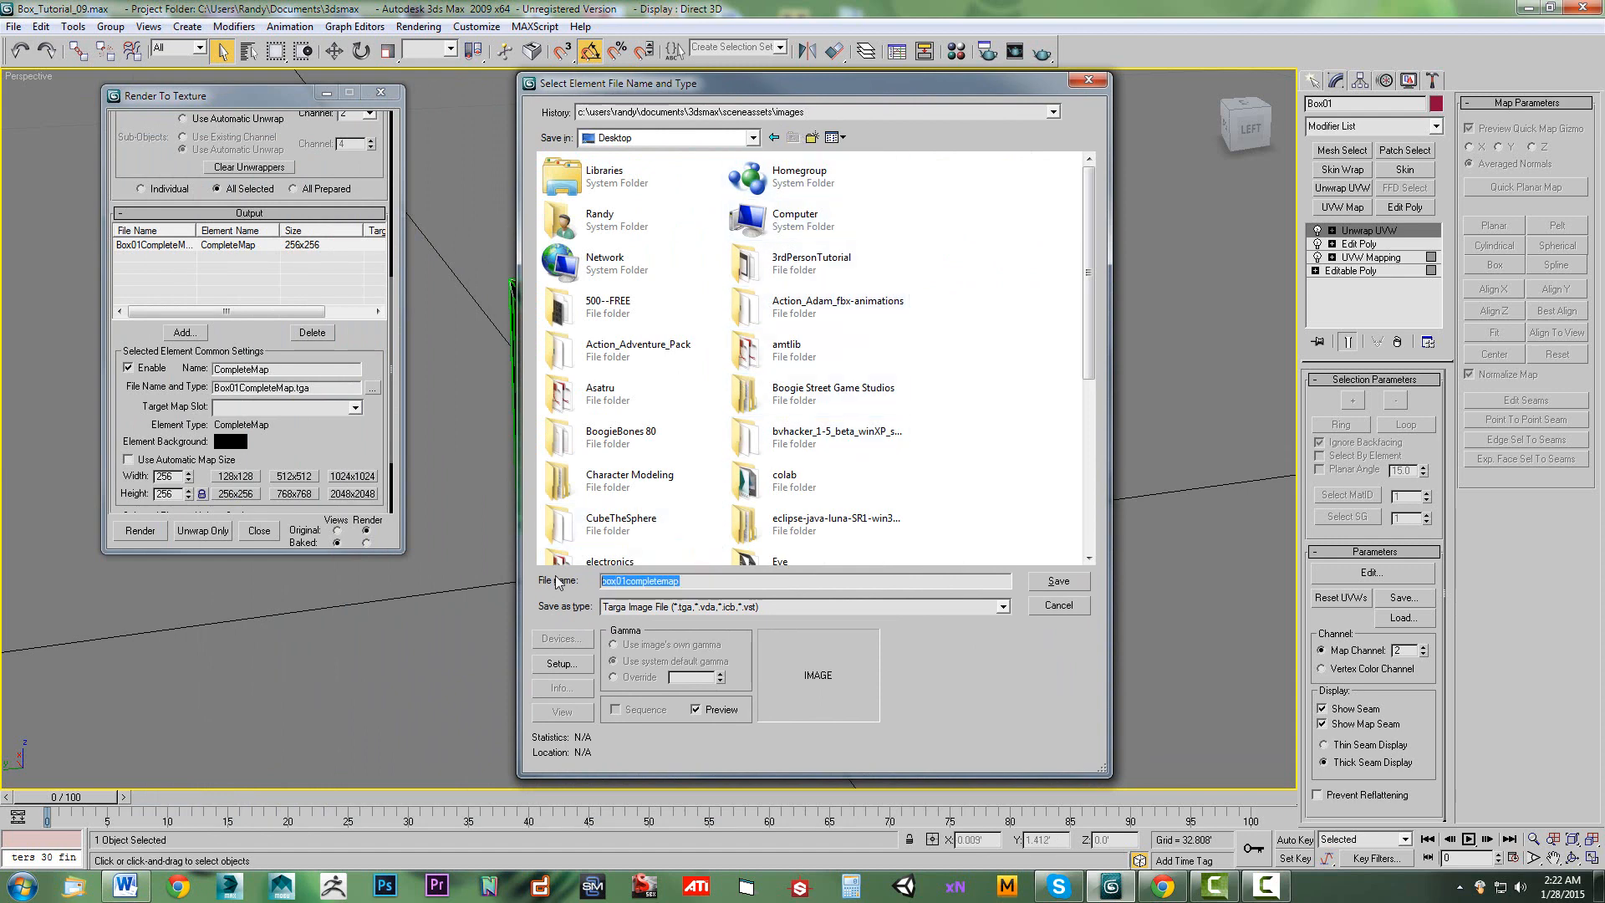
Name the output file BoxTextureSheet and save it as a JPEG with quality 100.
{"action": "type", "text": "BoxTexture"}
{"action": "type", "text": "Sheet"}
{"action": "left_click", "coordinate": [1002, 607]}
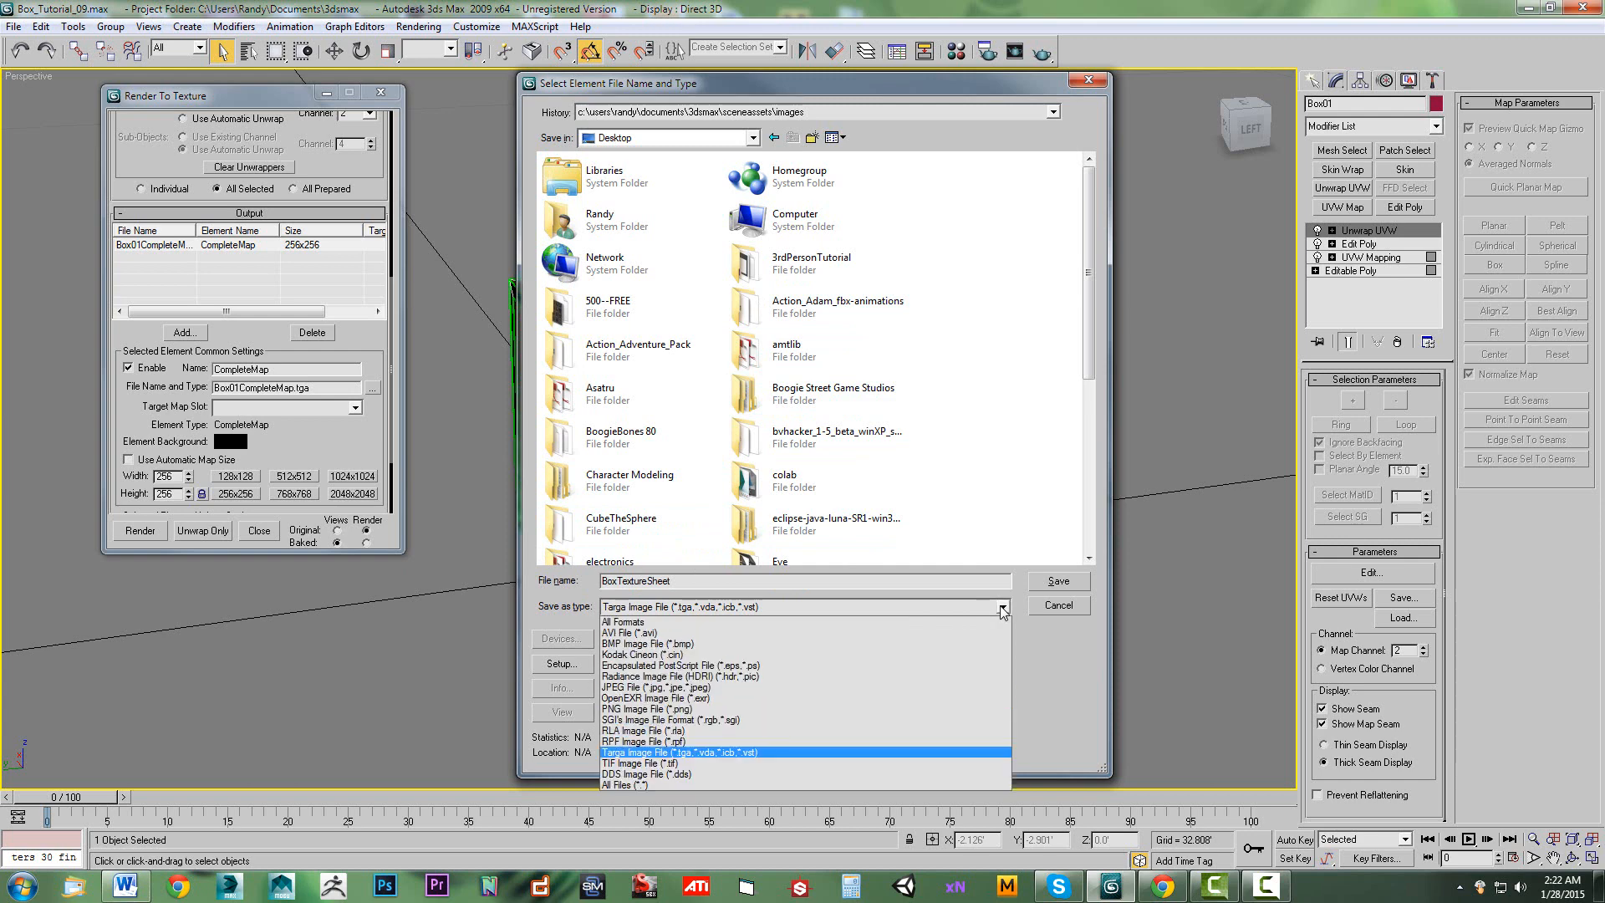
{"action": "left_click", "coordinate": [780, 687]}
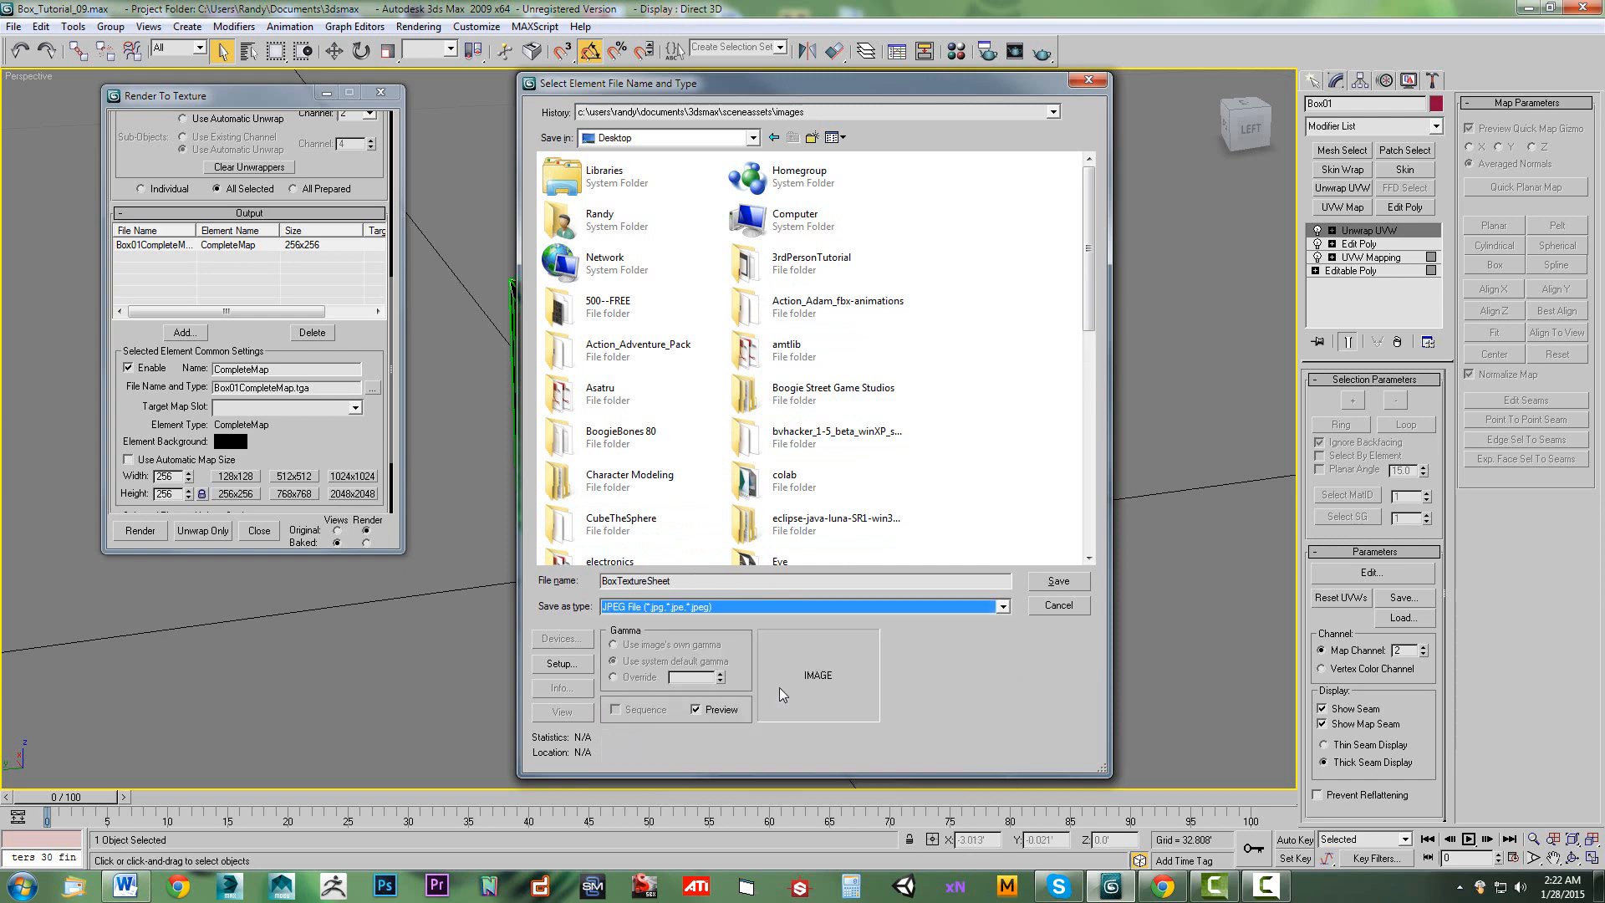
{"action": "left_click", "coordinate": [1045, 582]}
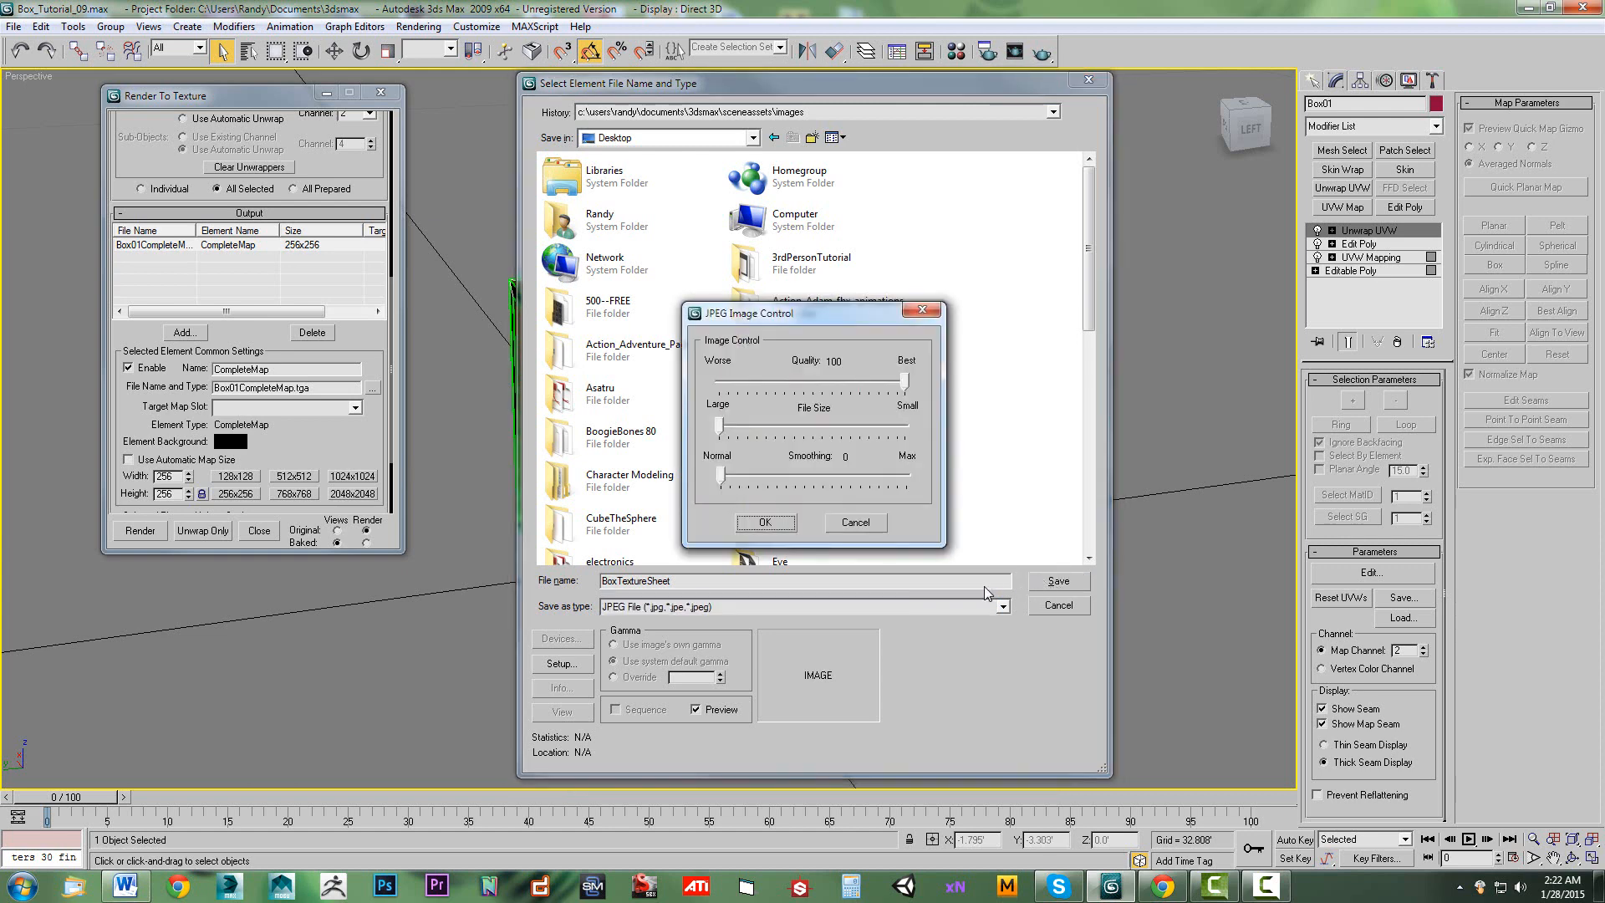
{"action": "left_click", "coordinate": [769, 527]}
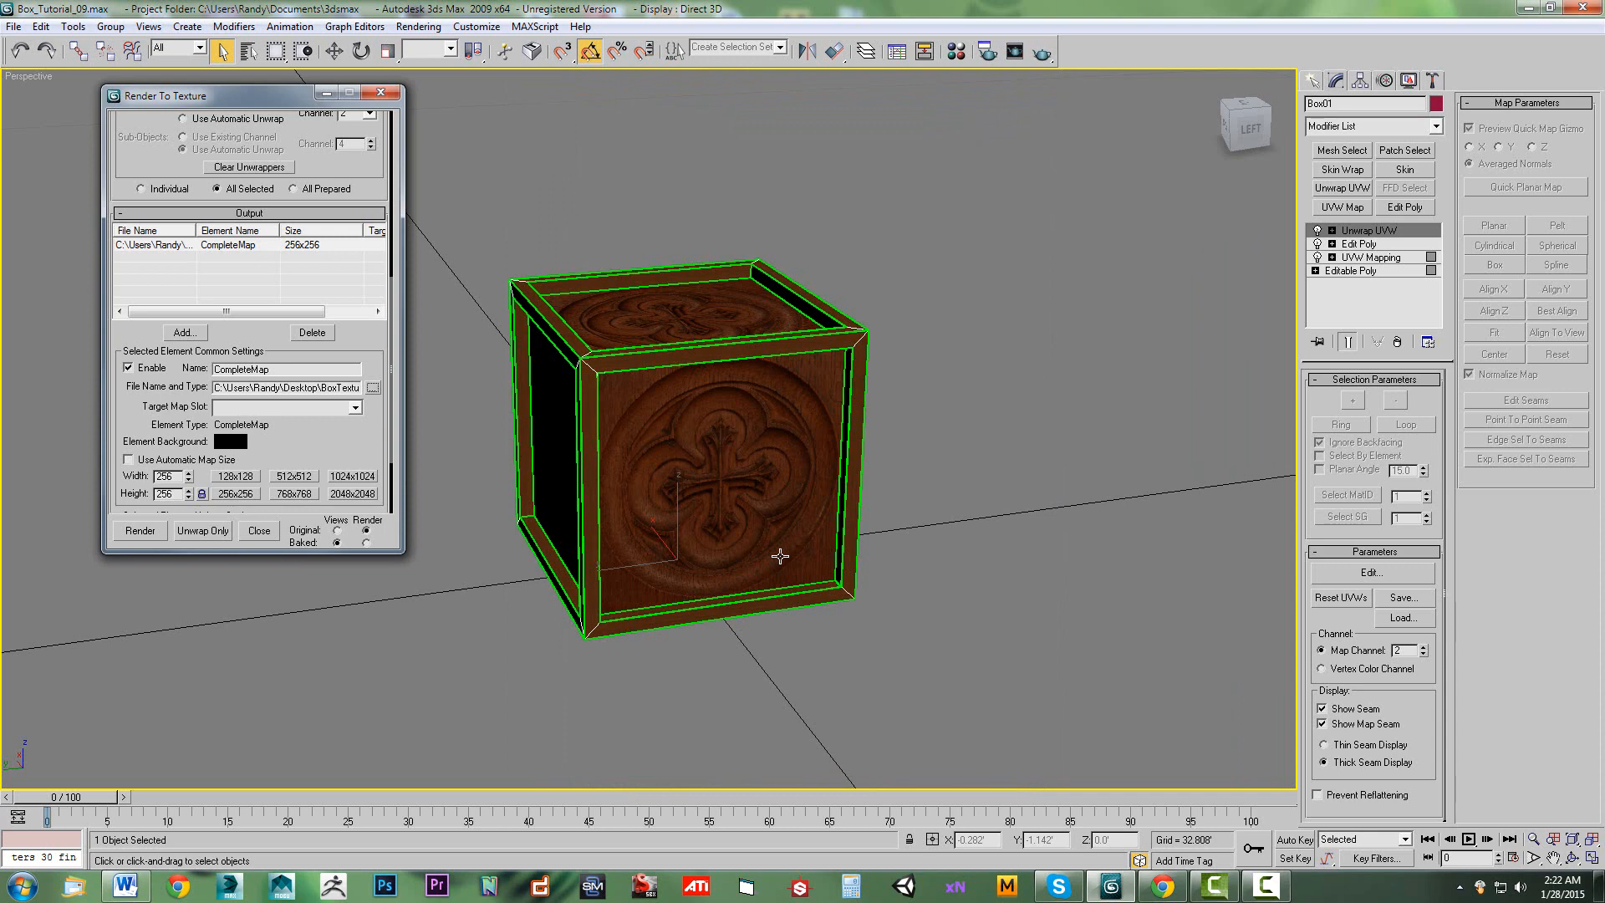
Set the CompleteMap size to 1024x1024 and turn off its shadows.
{"action": "left_click", "coordinate": [363, 481]}
{"action": "left_click_drag", "start_coordinate": [333, 441], "coordinate": [349, 301]}
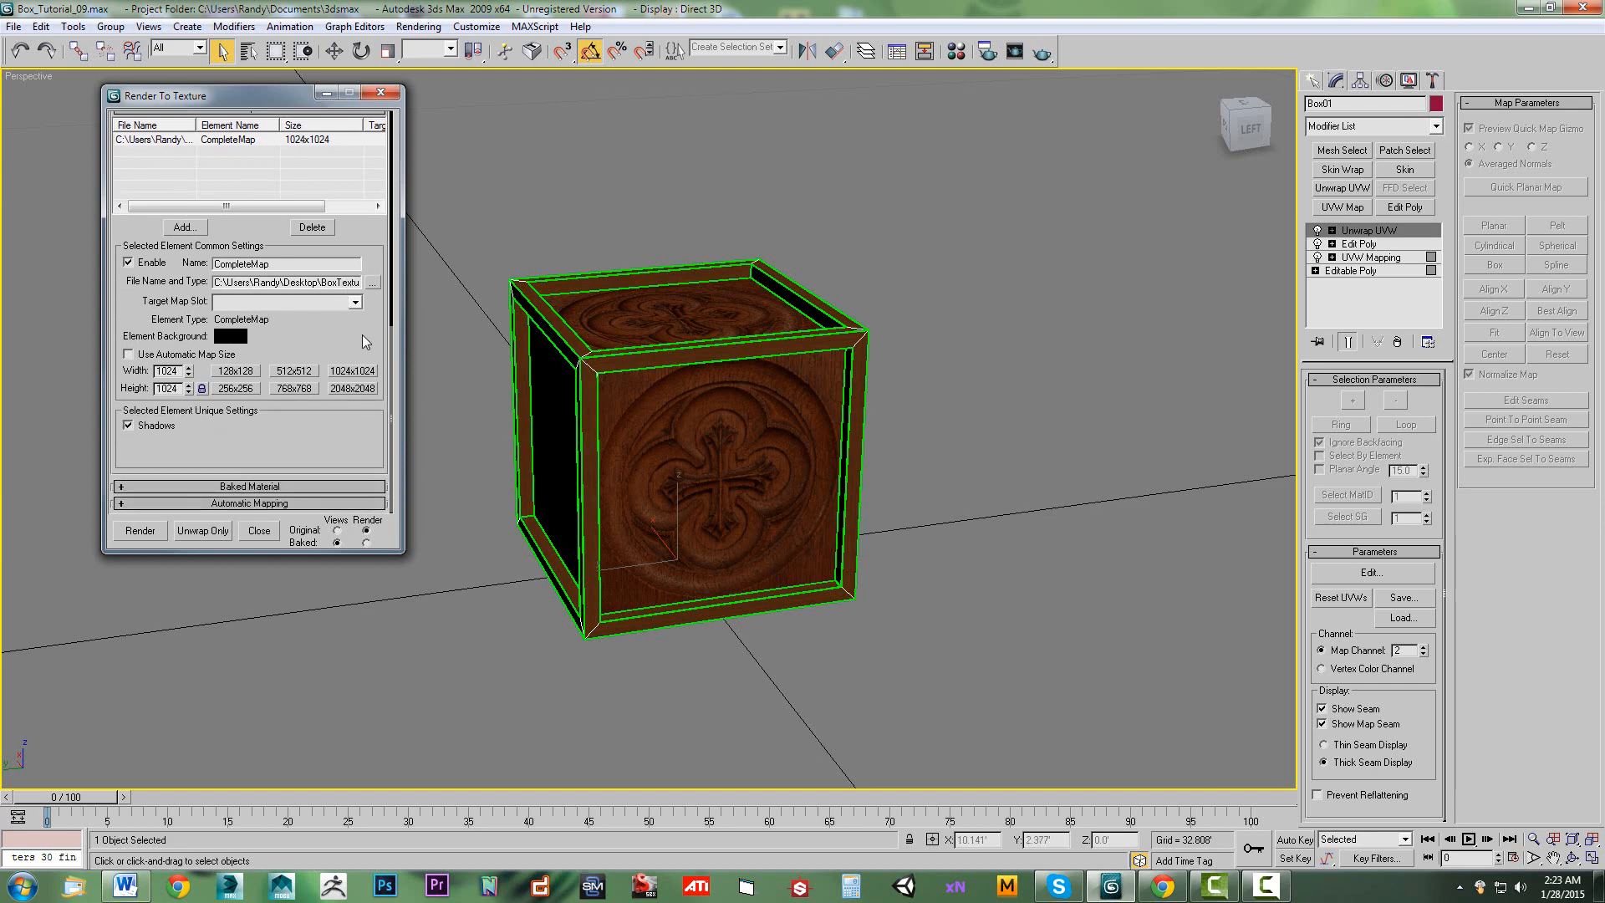
{"action": "left_click", "coordinate": [129, 426]}
Try to bake the box's CompleteMap without a target map slot, and undo the bake.
{"action": "left_click", "coordinate": [150, 535]}
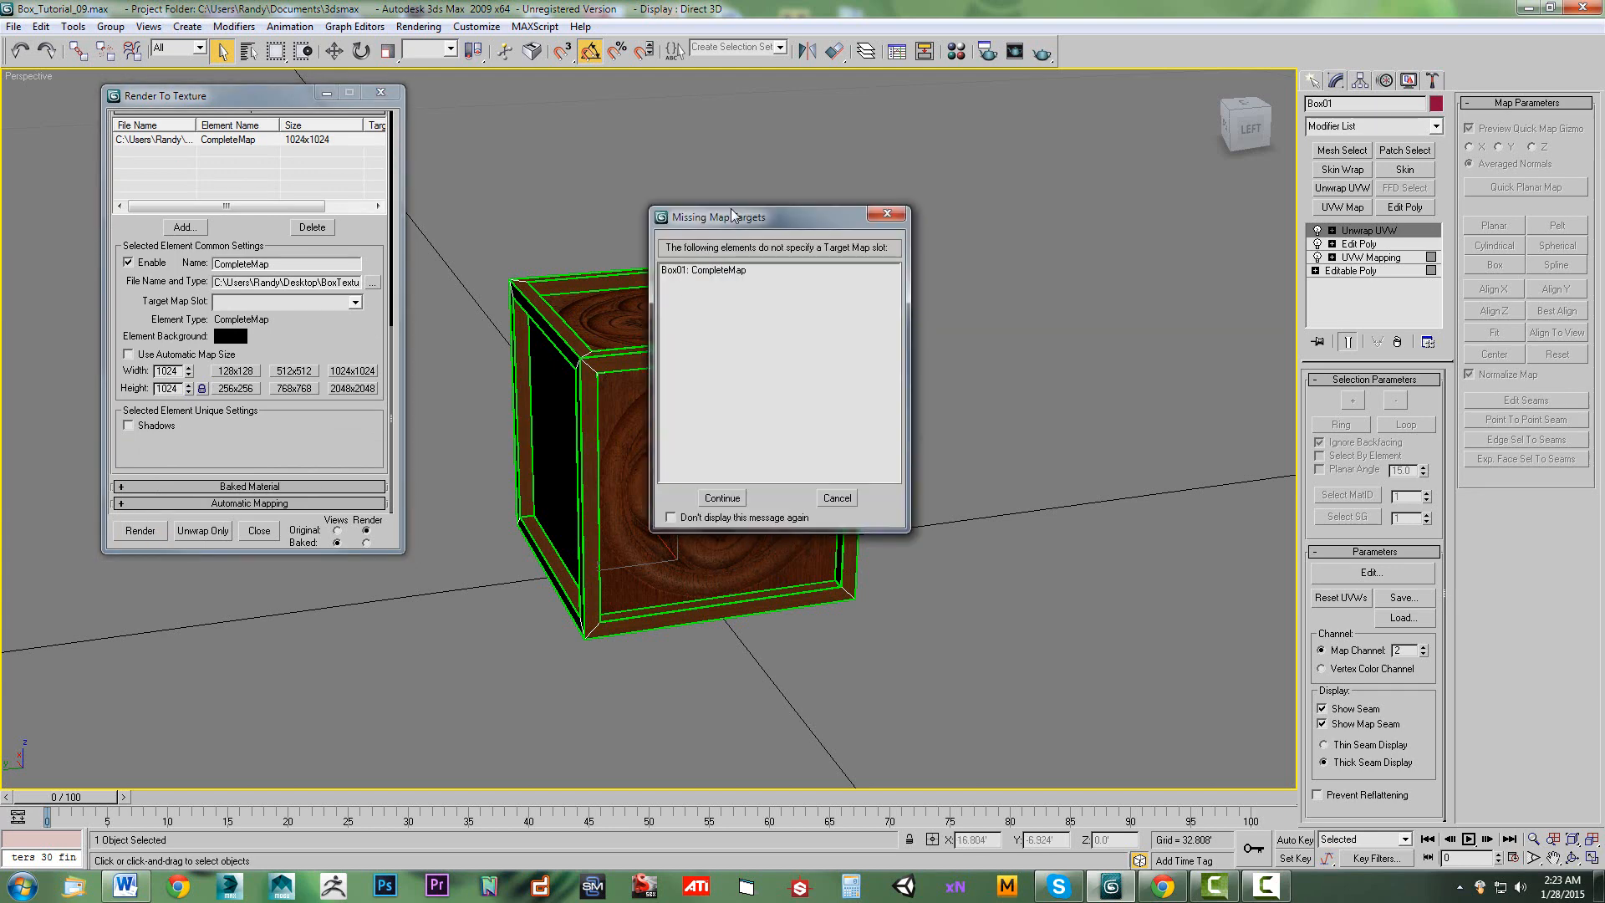
{"action": "left_click_drag", "start_coordinate": [739, 216], "coordinate": [779, 188]}
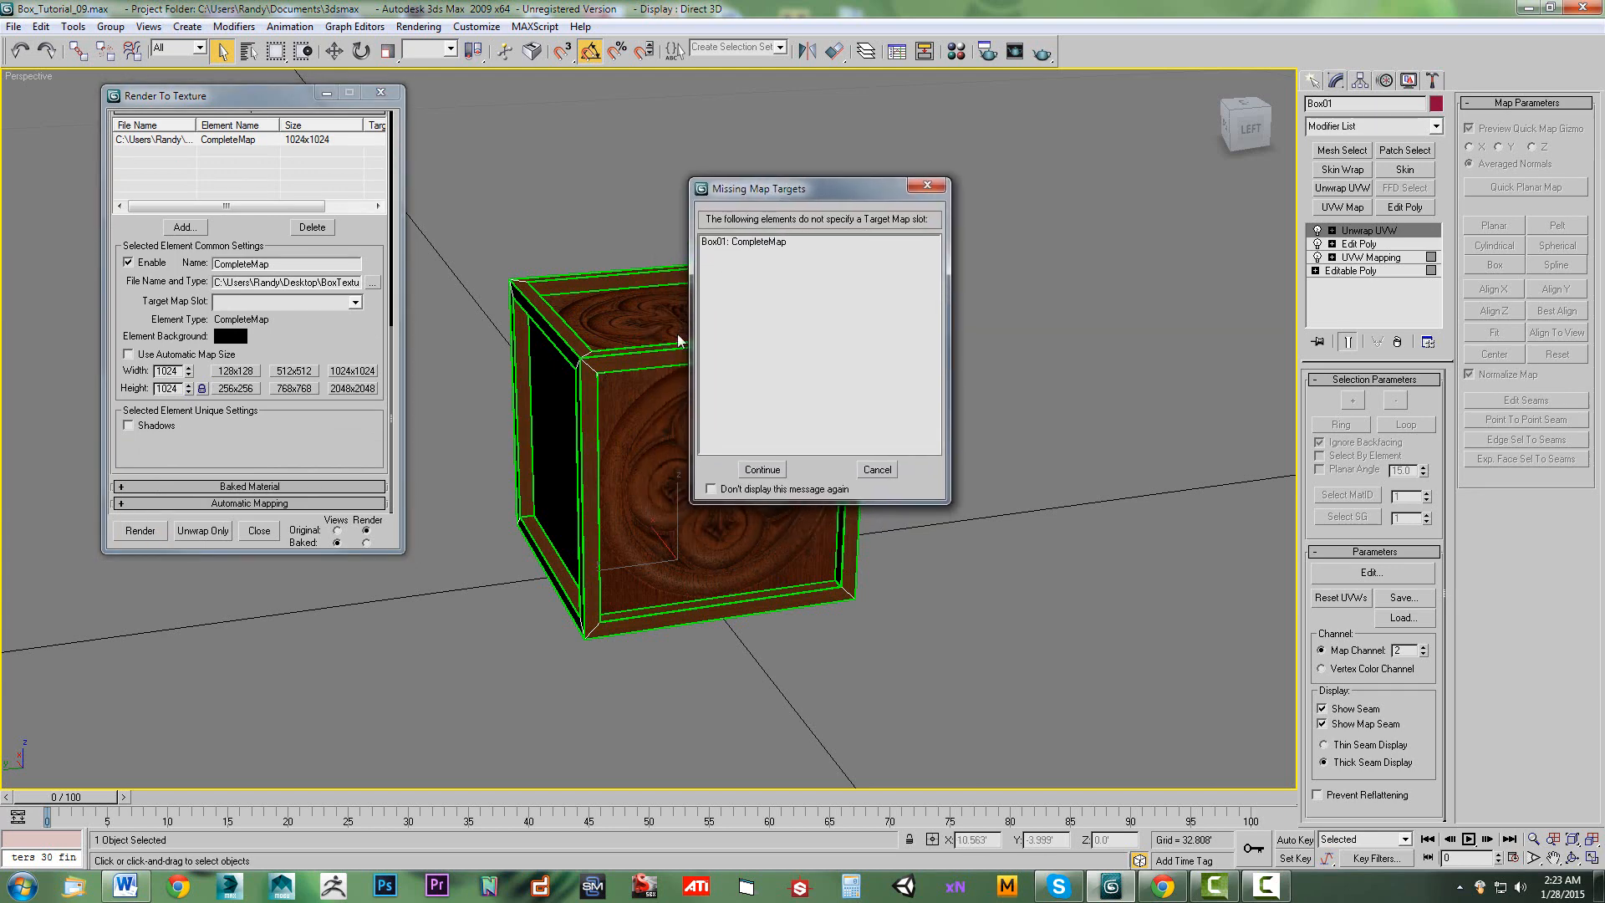
{"action": "left_click", "coordinate": [746, 472]}
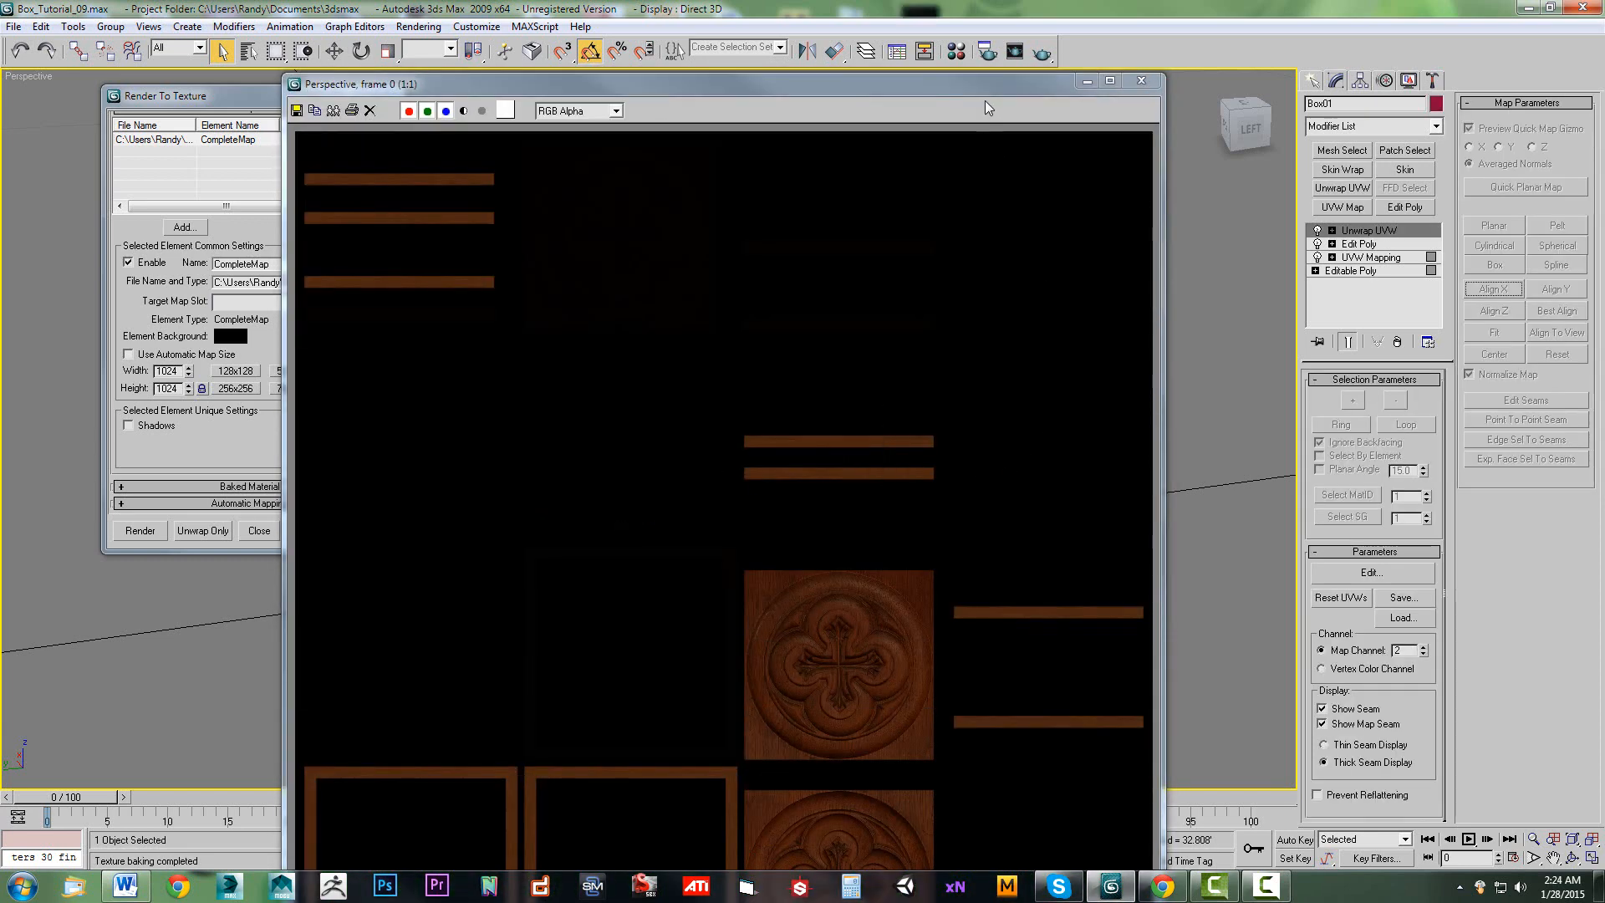
{"action": "left_click_drag", "start_coordinate": [983, 92], "coordinate": [965, 34]}
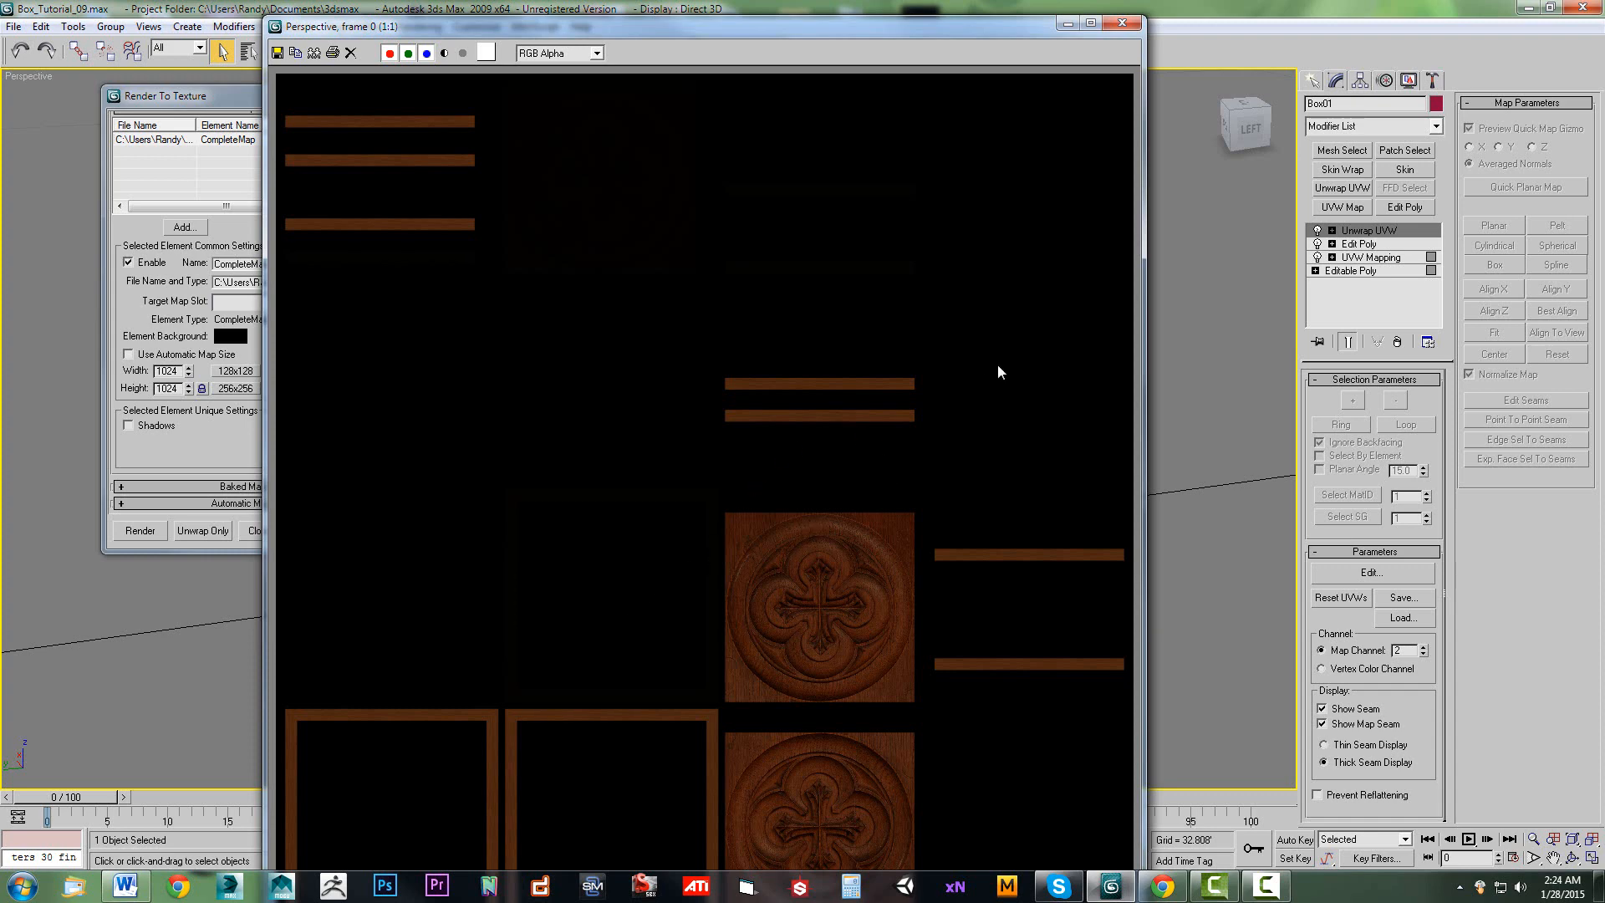
{"action": "left_click", "coordinate": [1122, 22]}
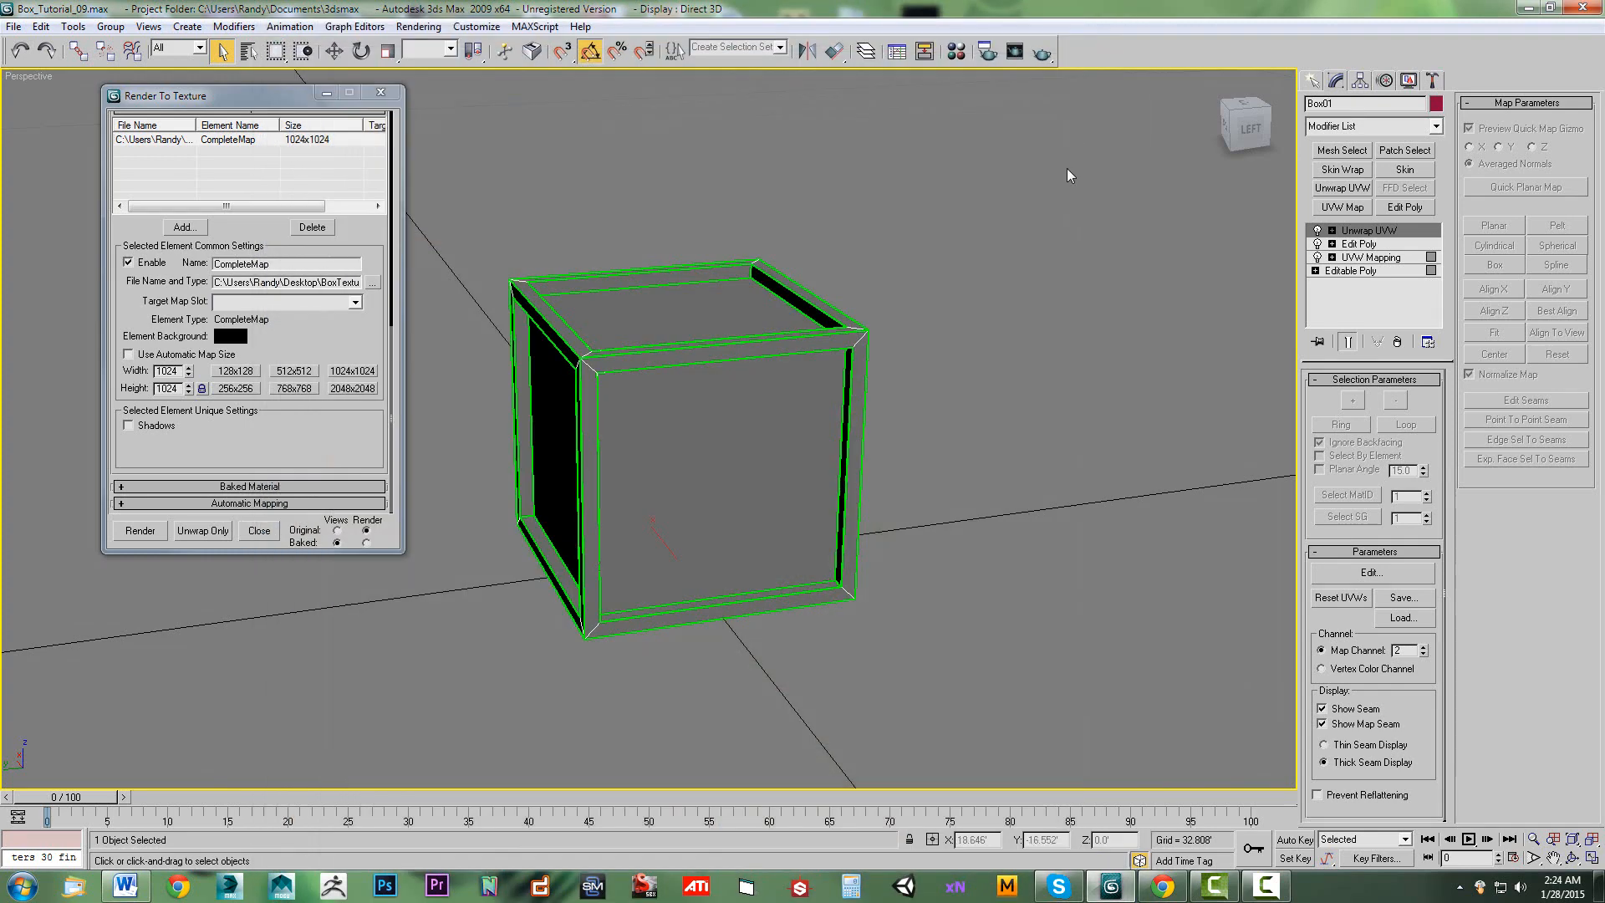
{"action": "left_click", "coordinate": [17, 51]}
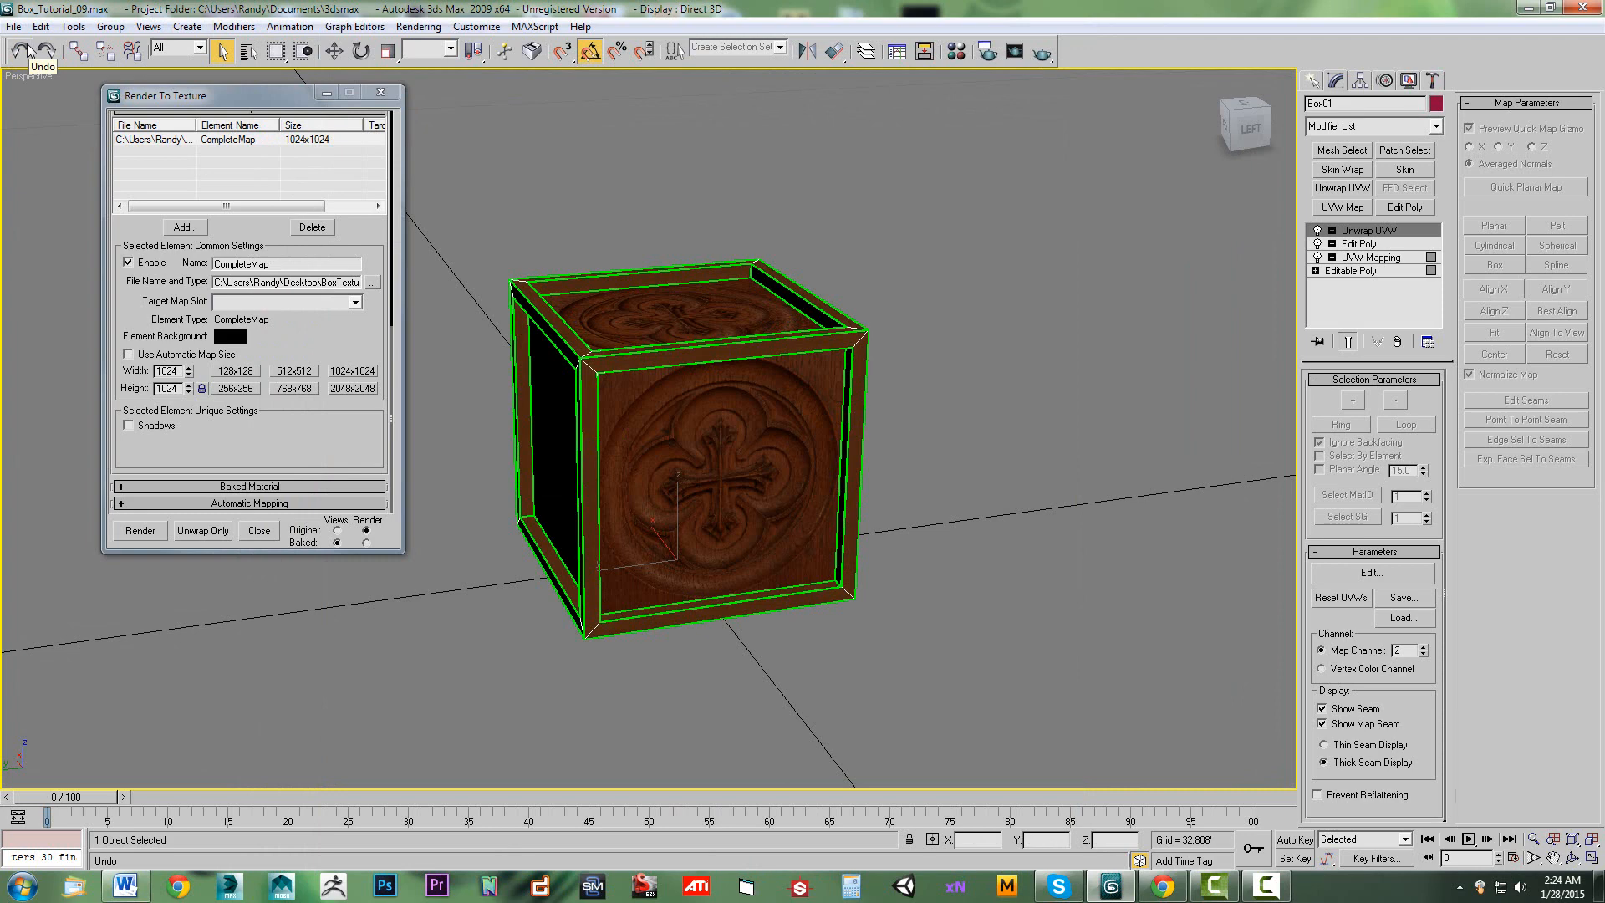
Create a standard Skylight on the ground beside the box, and leave light creation.
{"action": "left_click", "coordinate": [1315, 83]}
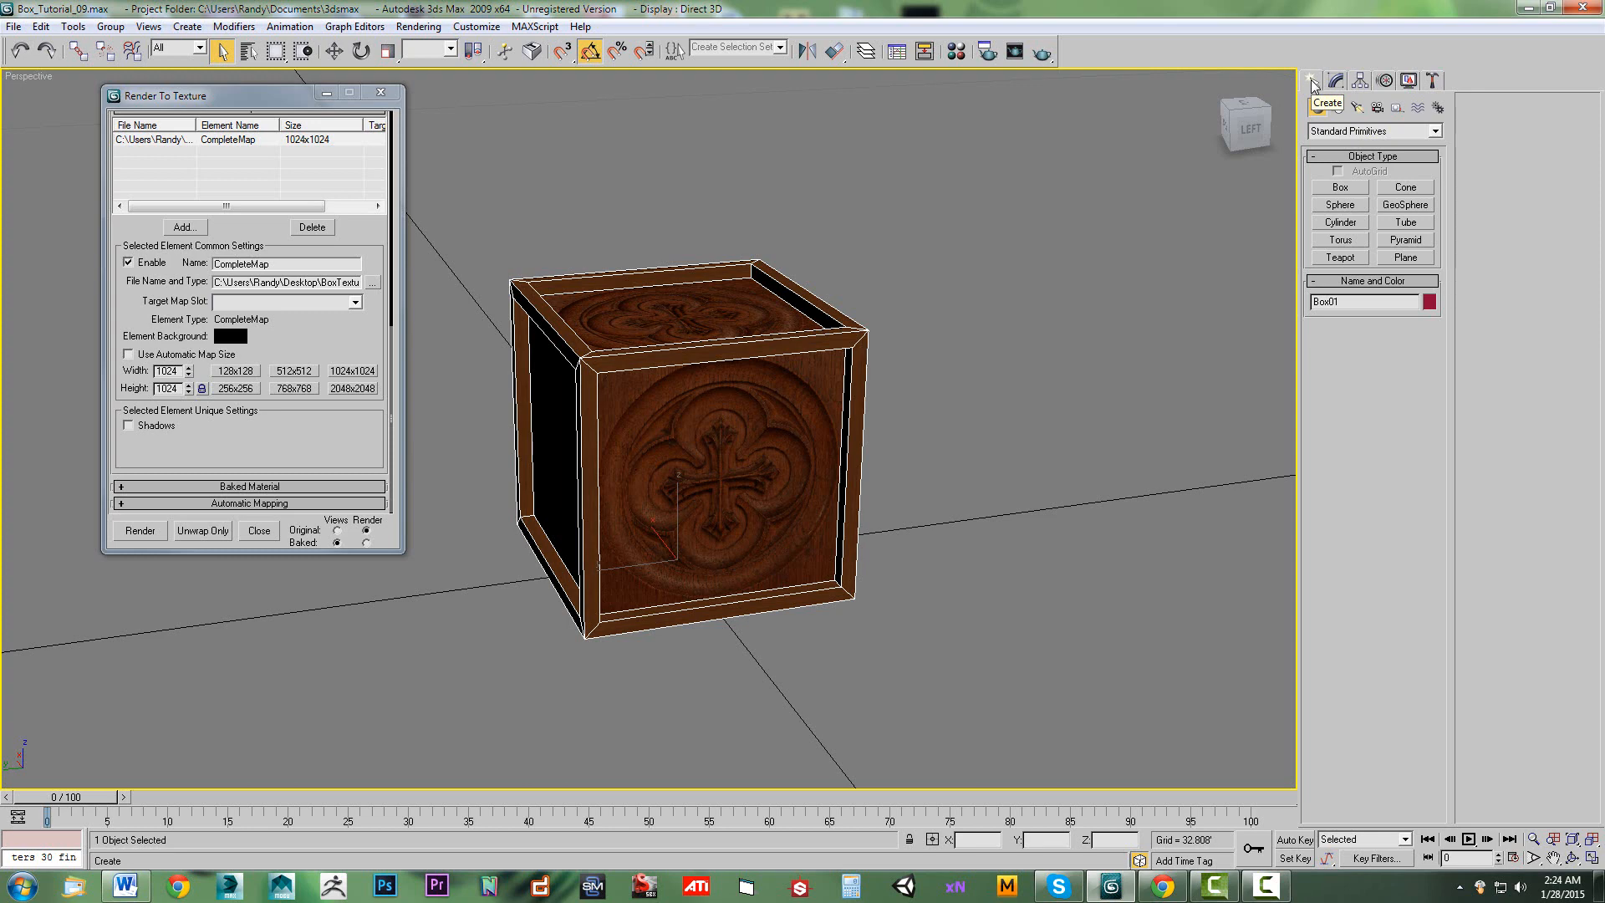
{"action": "left_click", "coordinate": [1357, 108]}
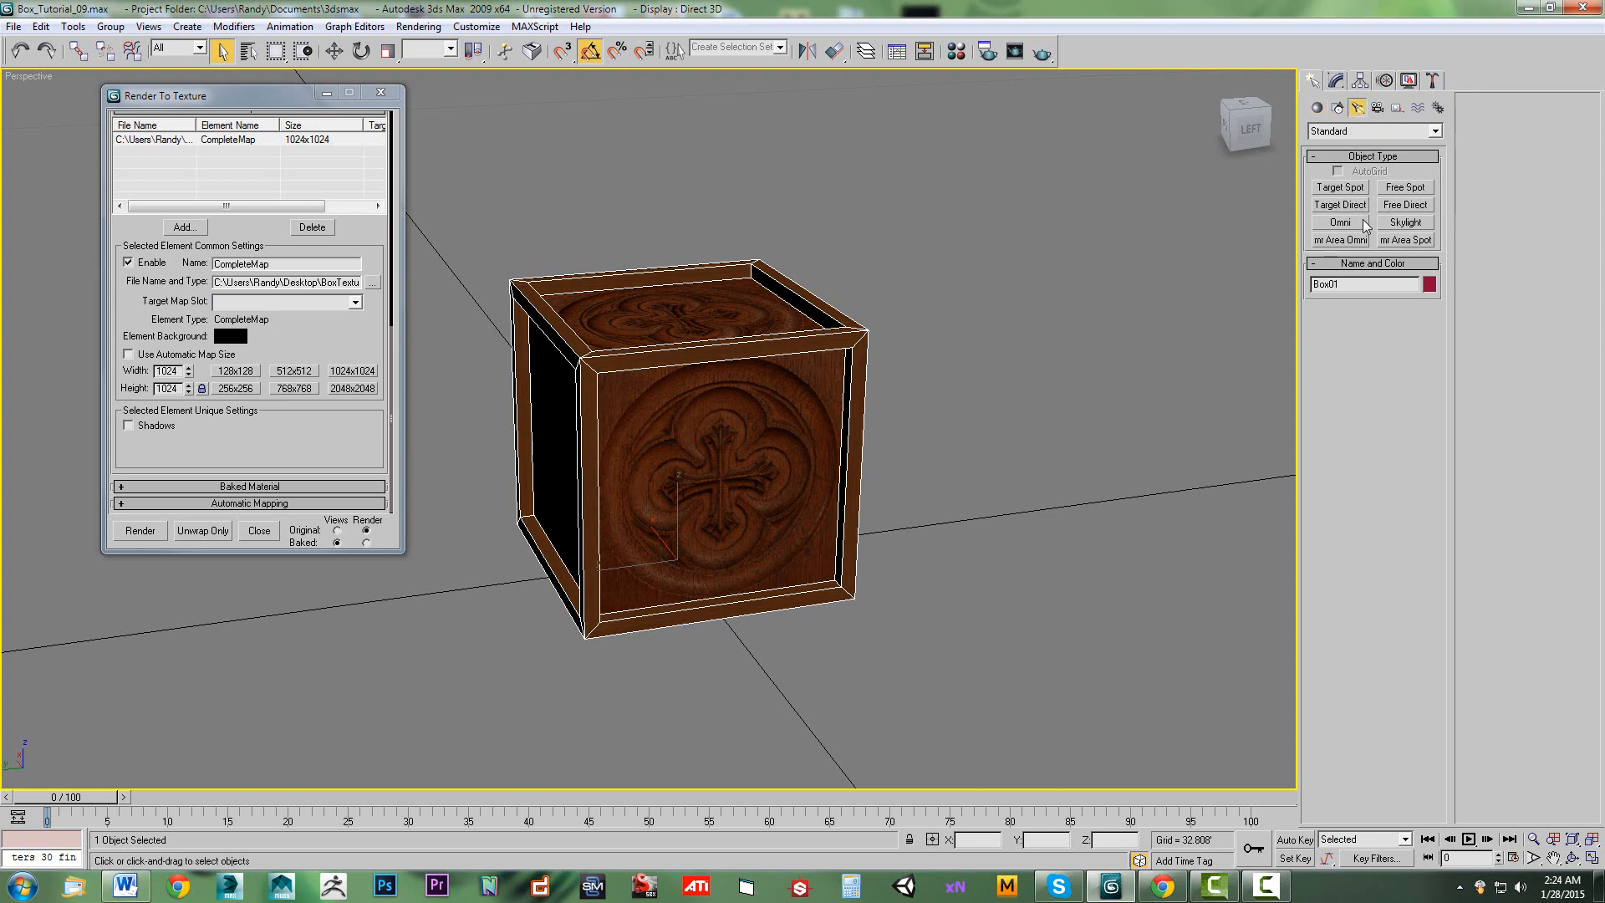
{"action": "left_click", "coordinate": [1363, 134]}
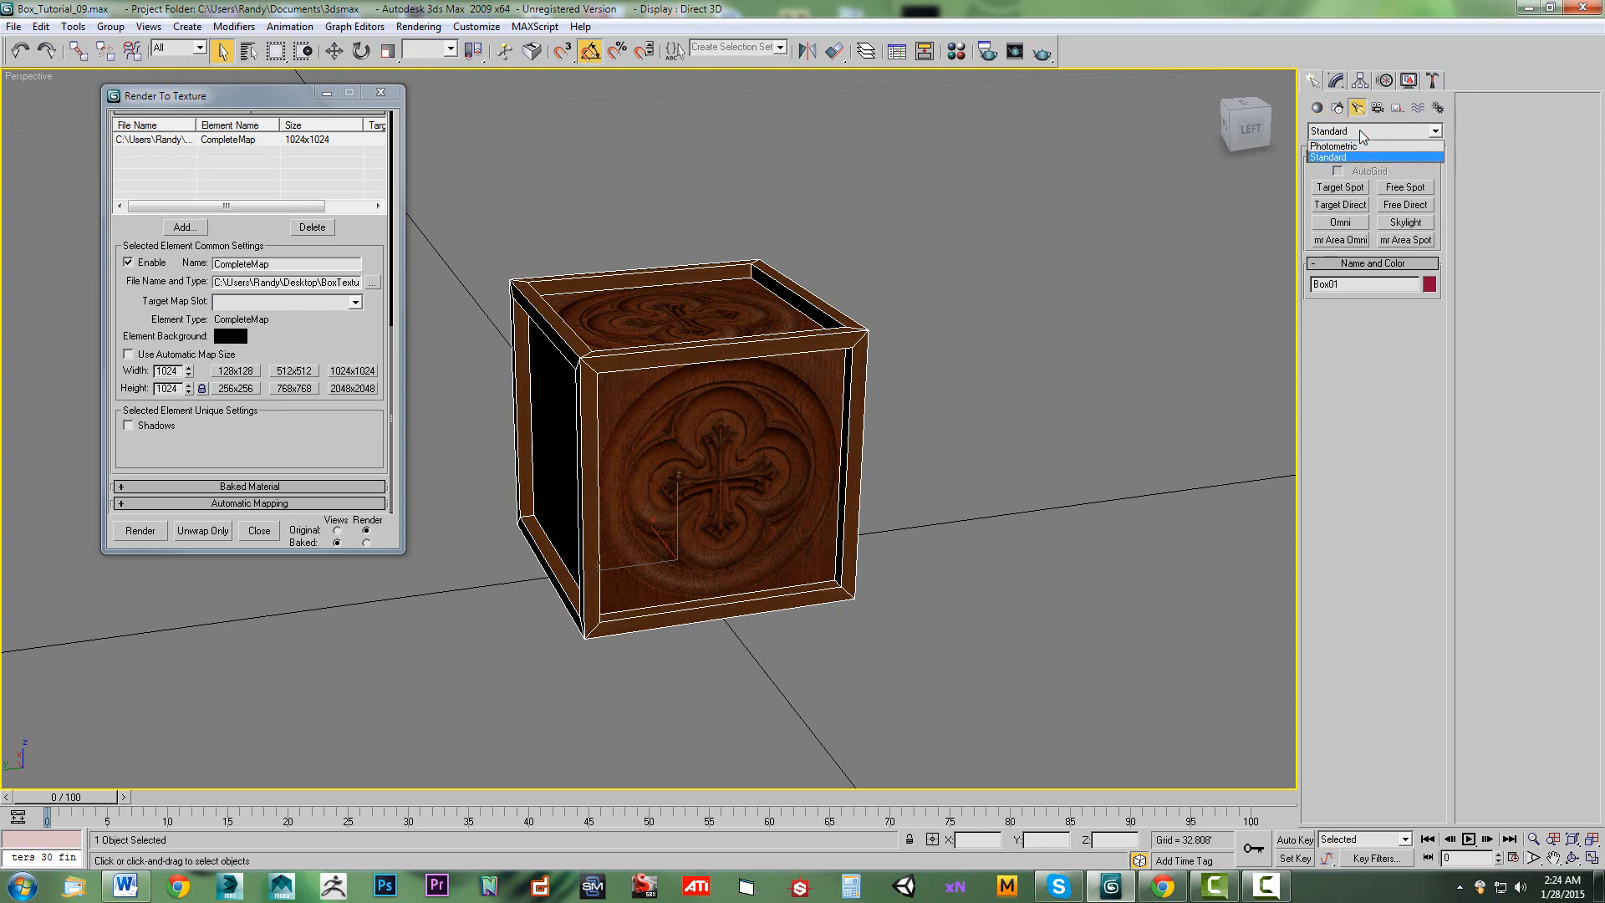
{"action": "left_click", "coordinate": [1359, 157]}
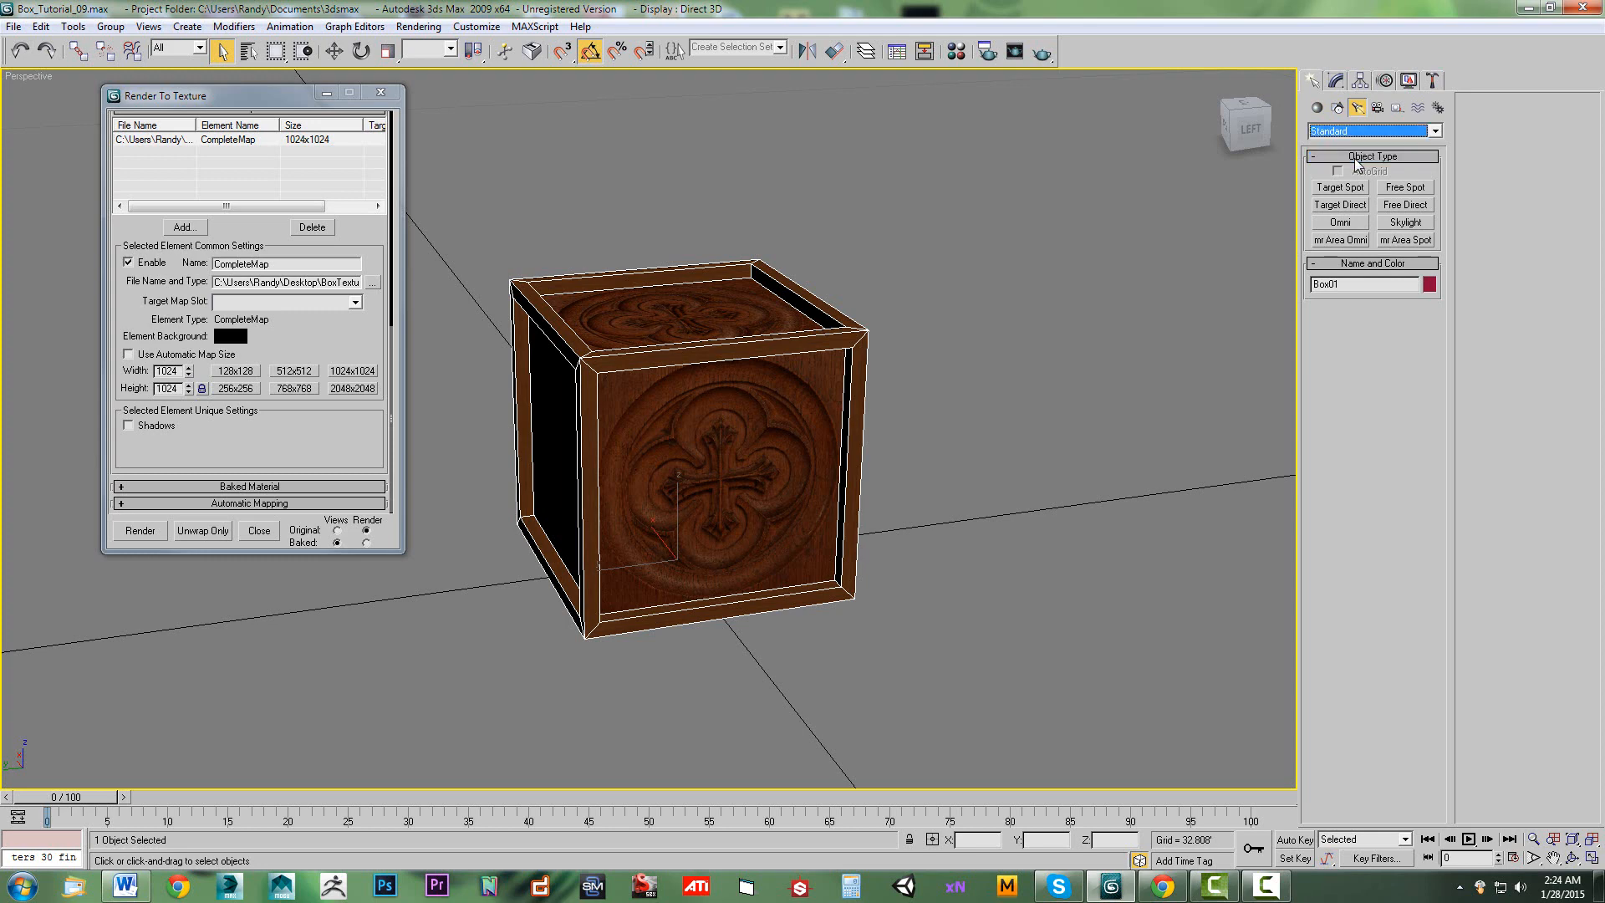
{"action": "left_click", "coordinate": [1408, 222]}
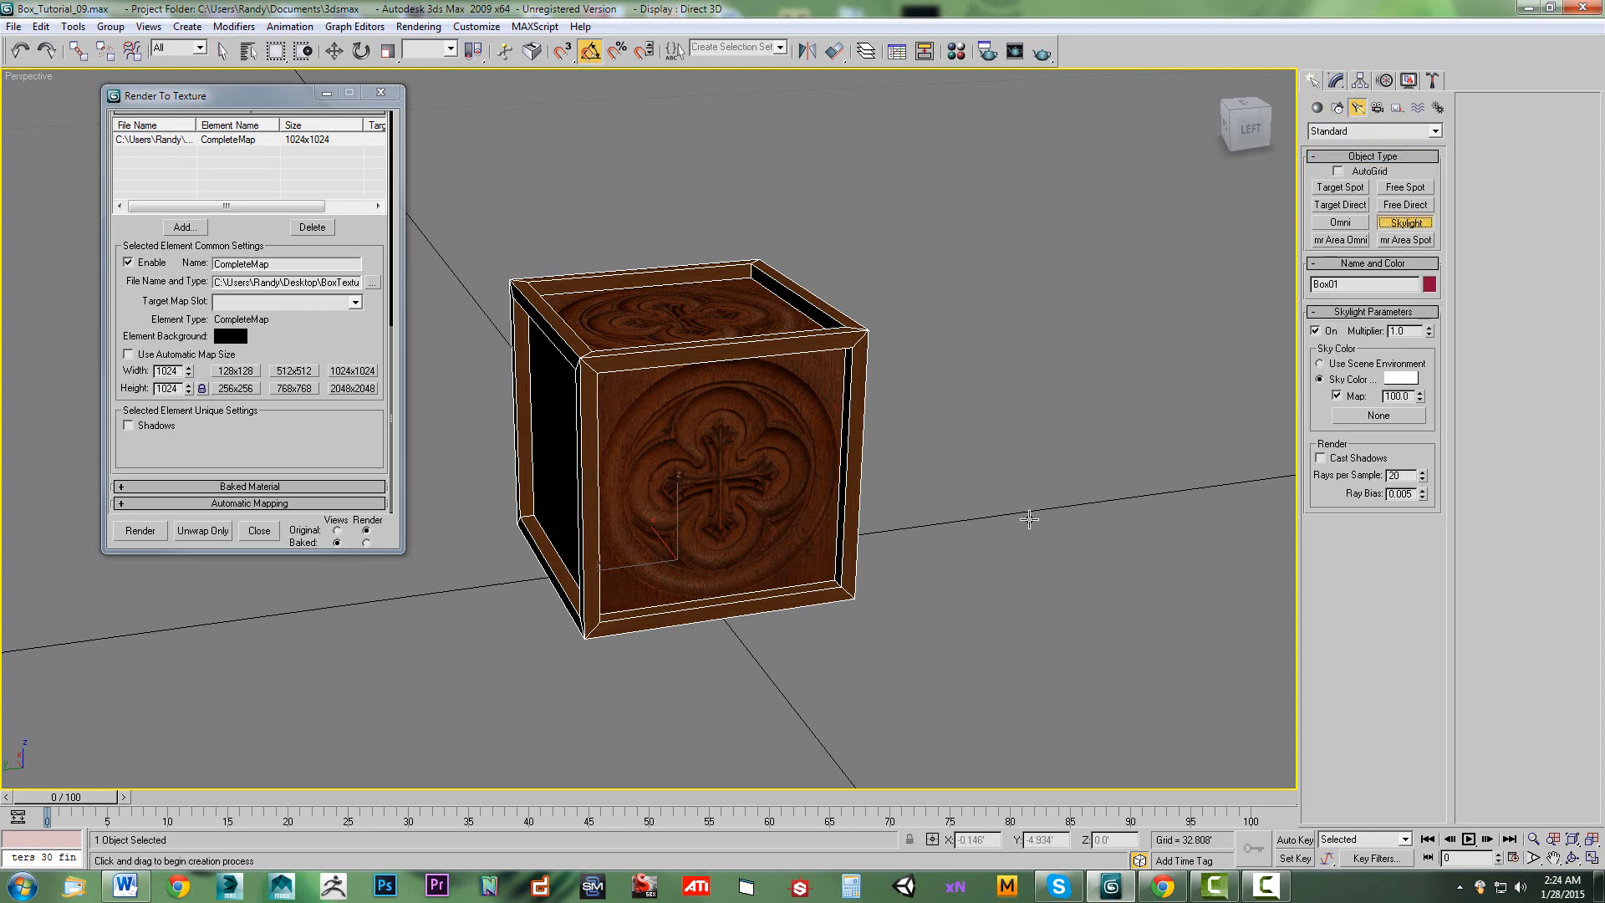
{"action": "left_click", "coordinate": [966, 548]}
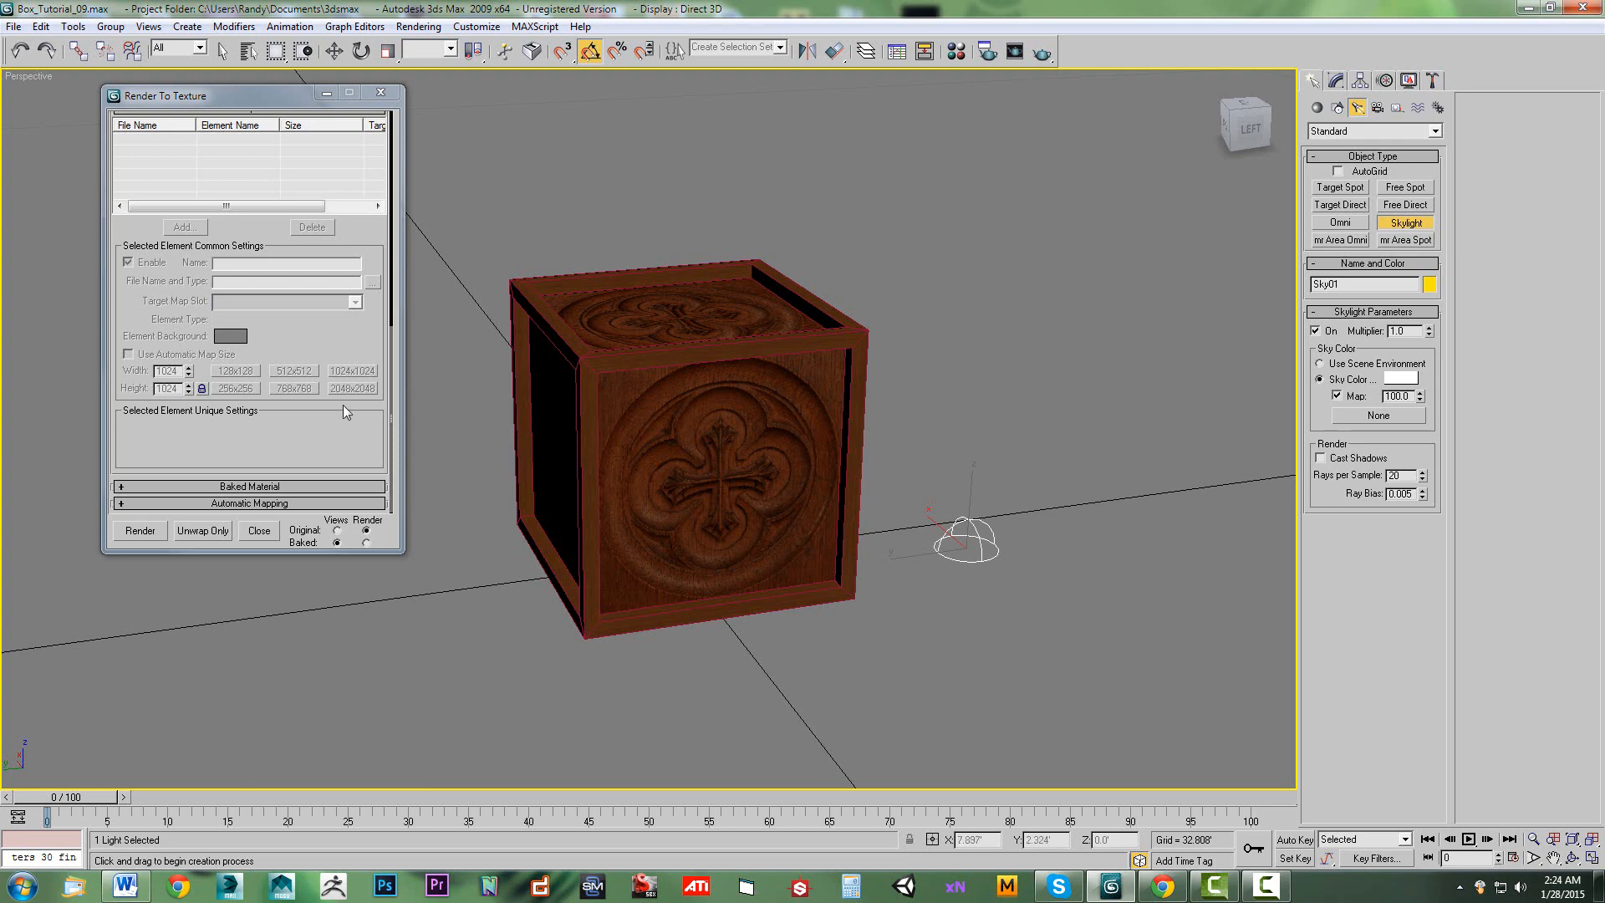
{"action": "left_click", "coordinate": [221, 51]}
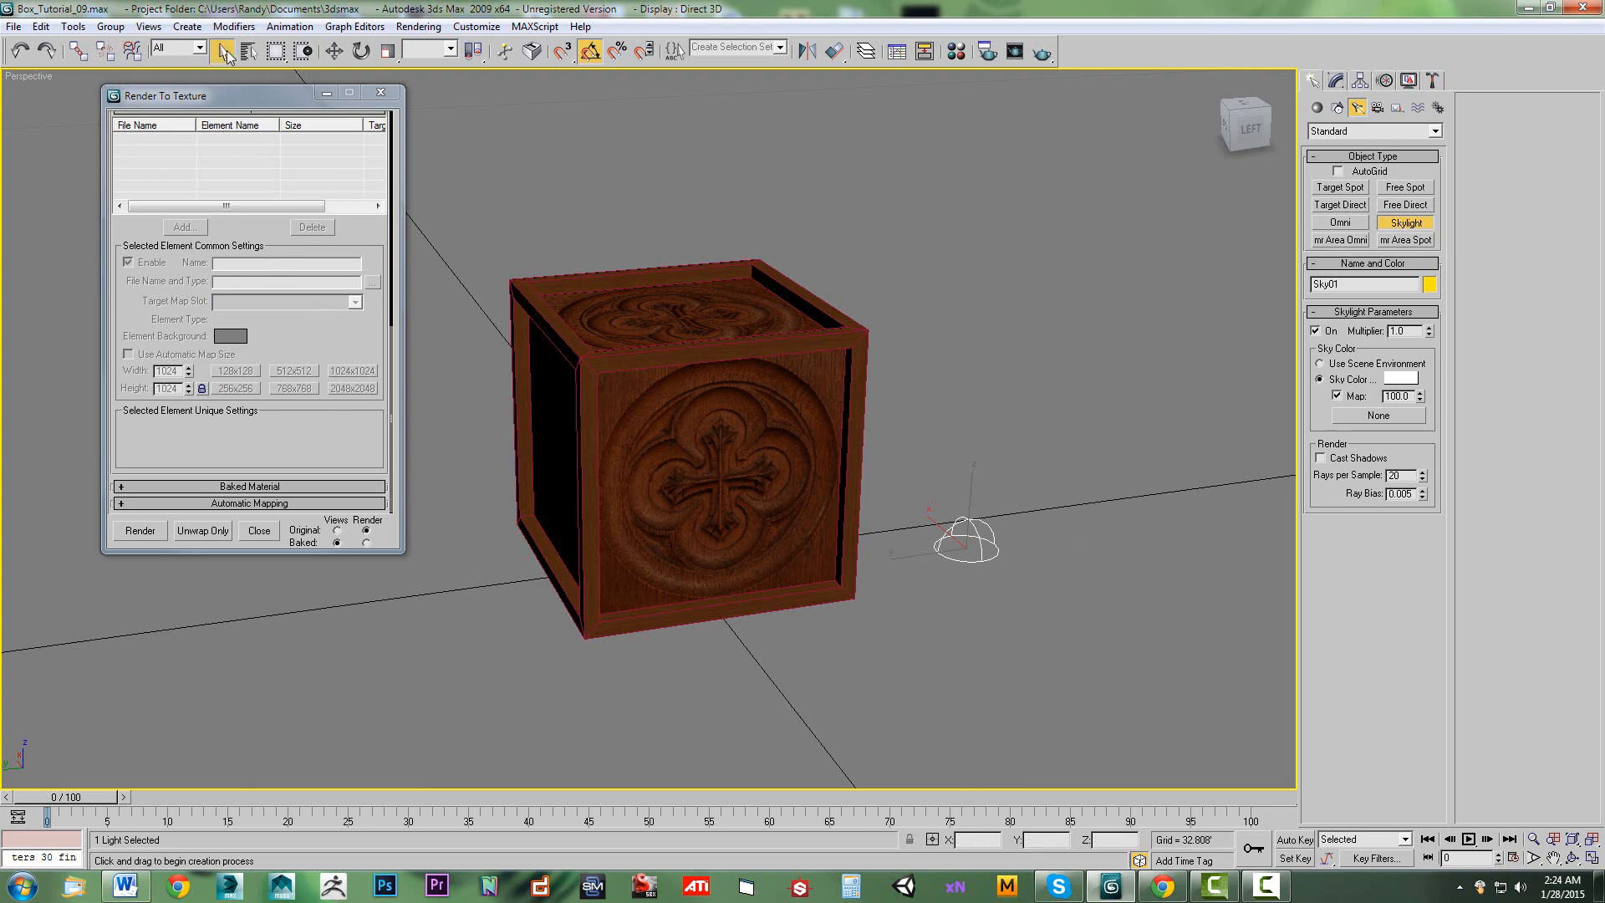
Bake the box's CompleteMap without a target map slot, overwriting BoxTextureSheet.jpg, and minimize the rendered image.
{"action": "left_click", "coordinate": [628, 526]}
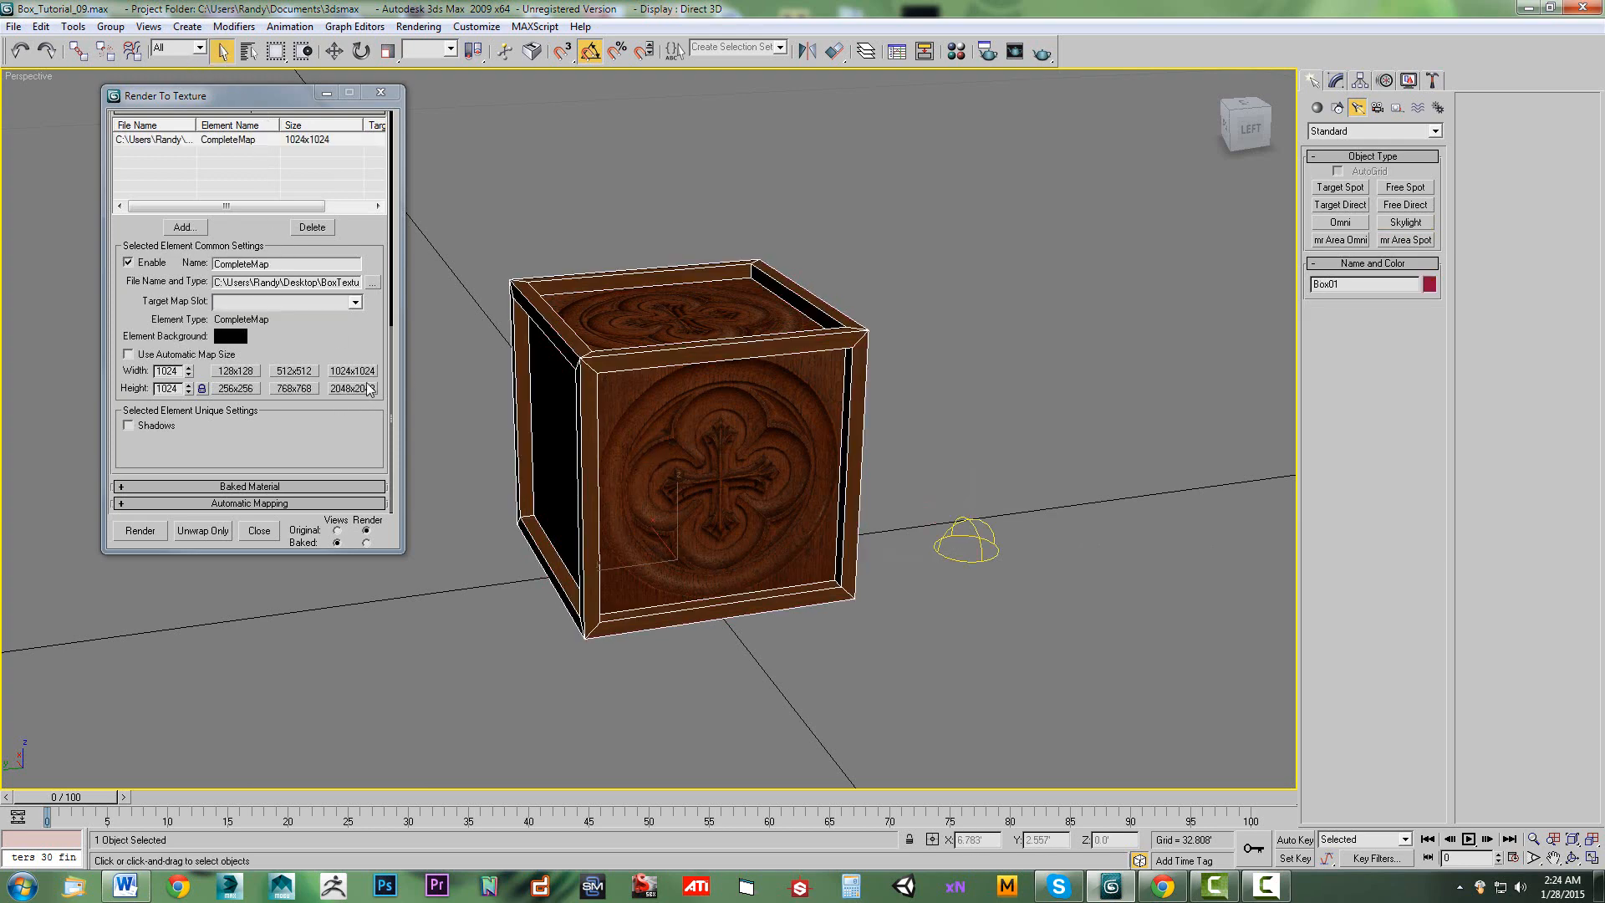
{"action": "left_click", "coordinate": [148, 532]}
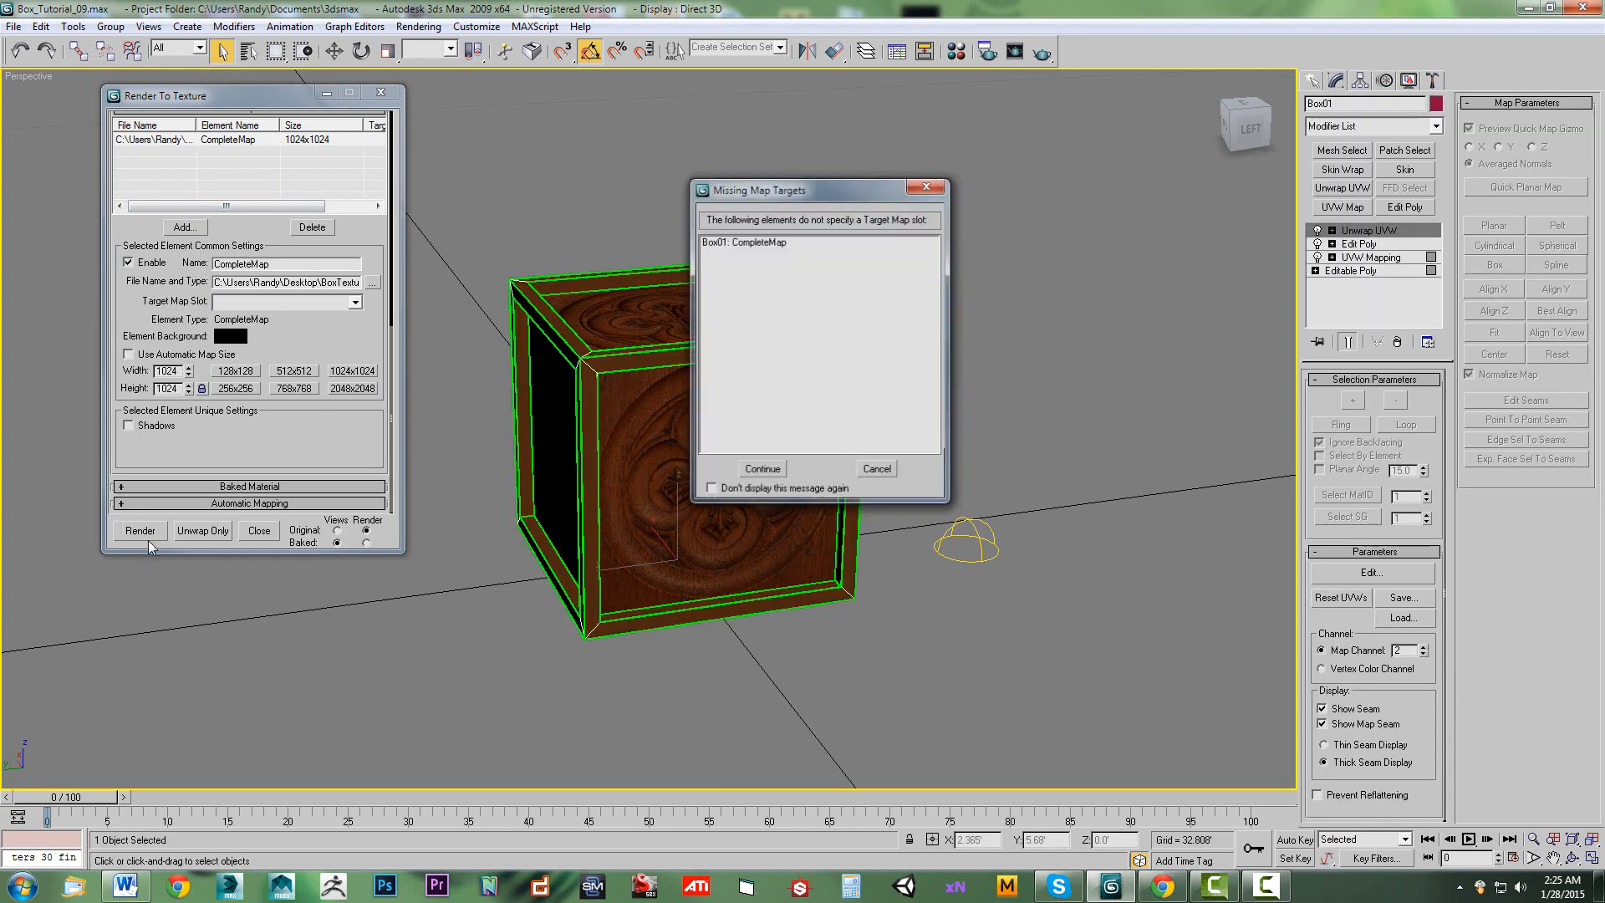
{"action": "left_click", "coordinate": [757, 486]}
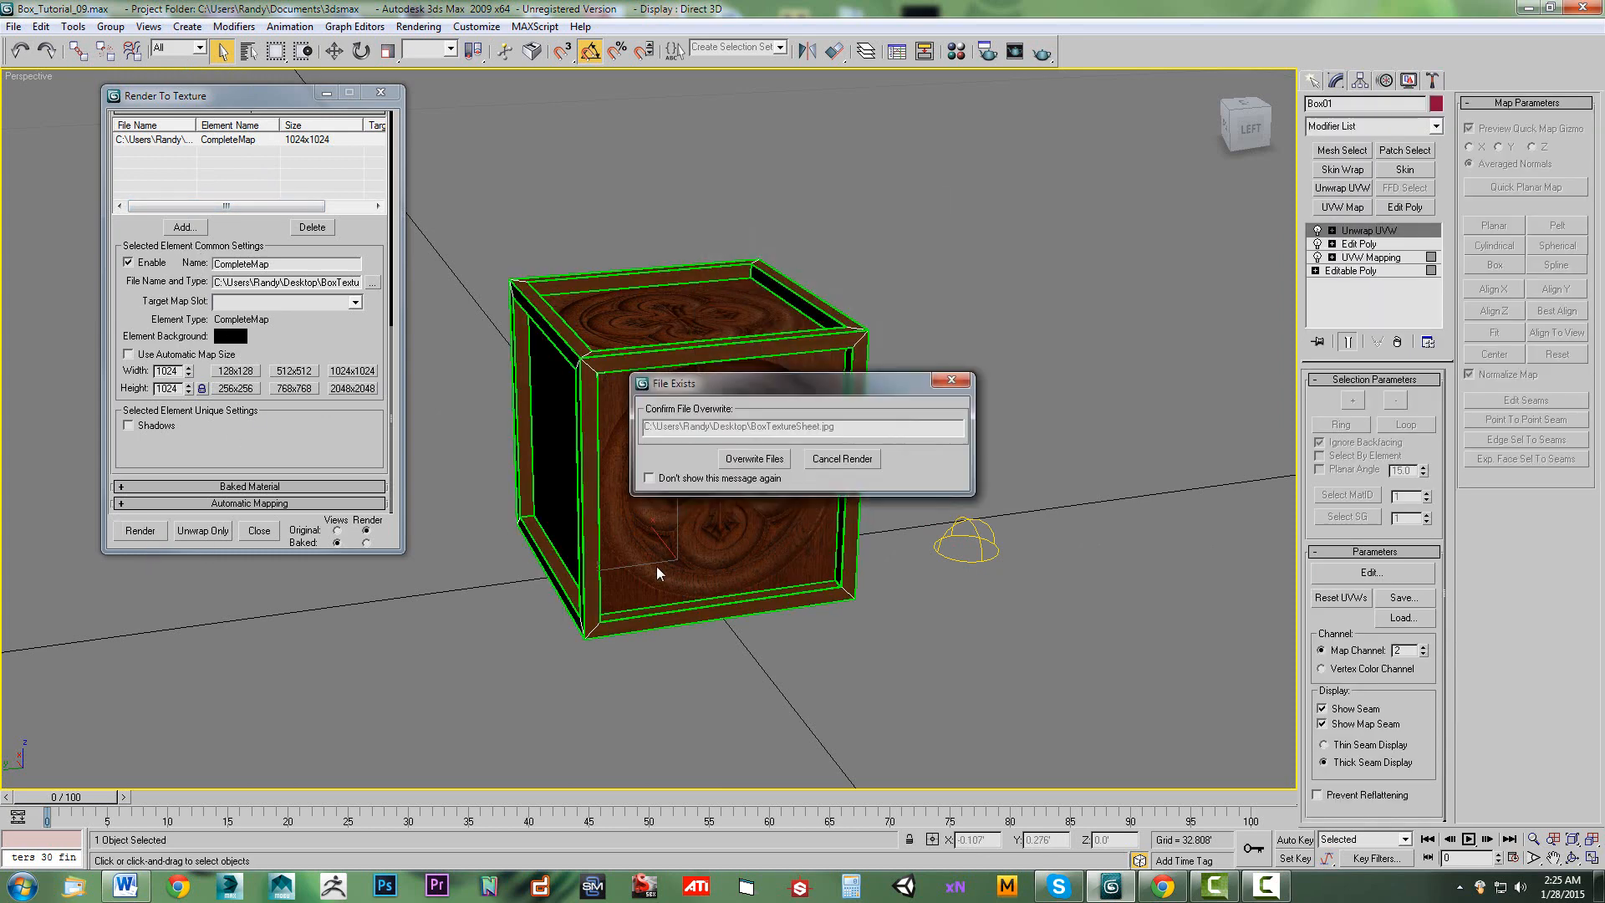
{"action": "left_click", "coordinate": [749, 465]}
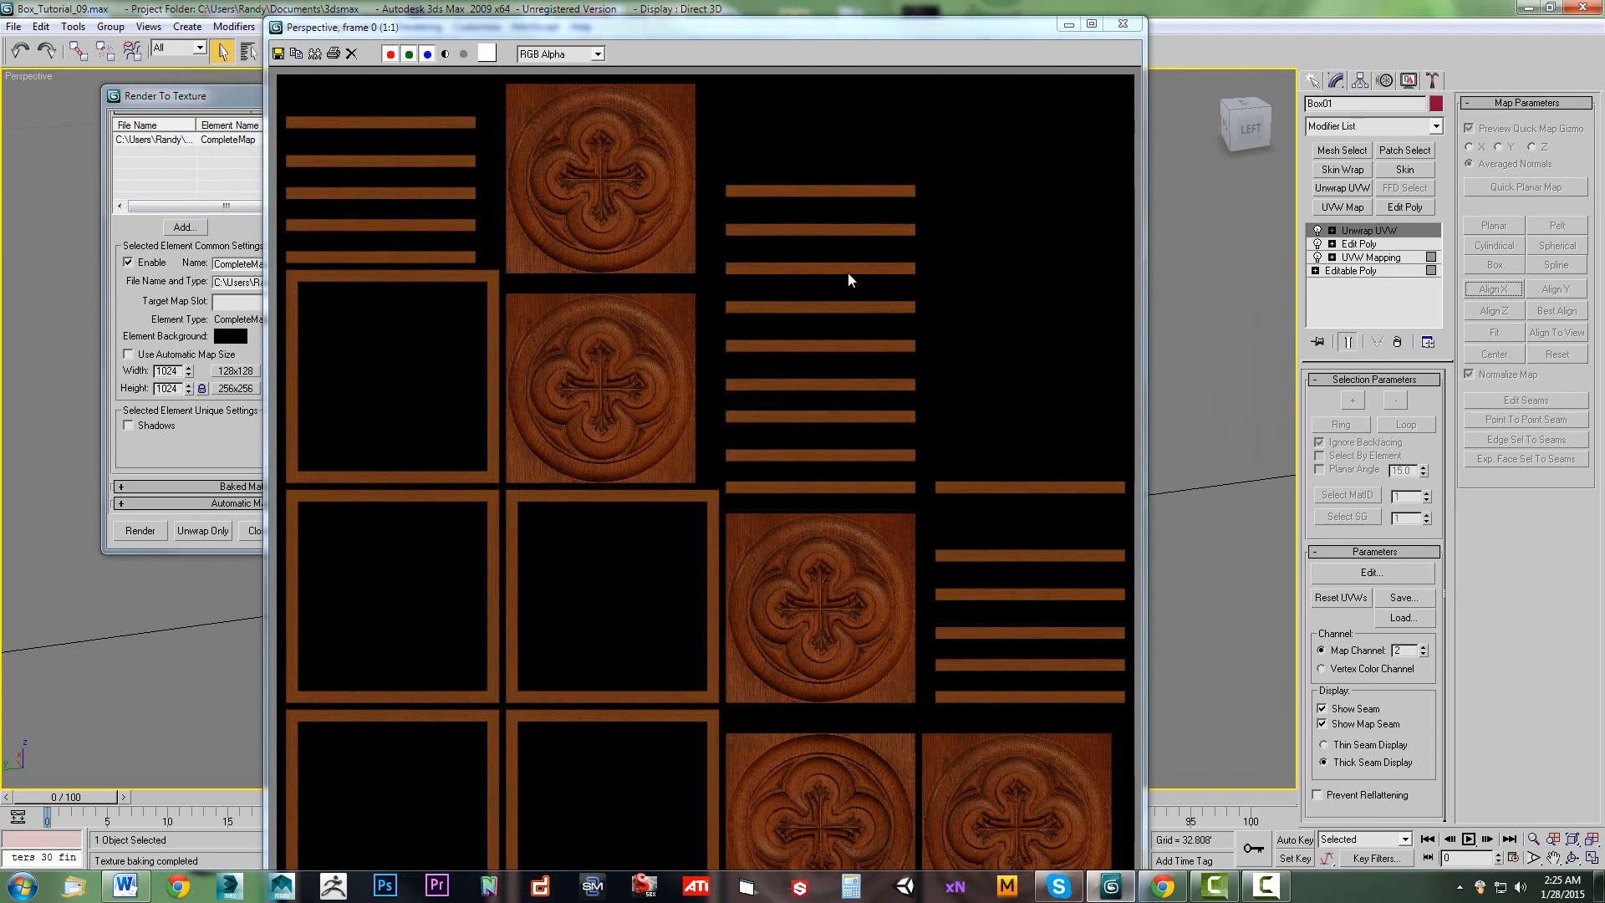
{"action": "left_click", "coordinate": [1068, 28]}
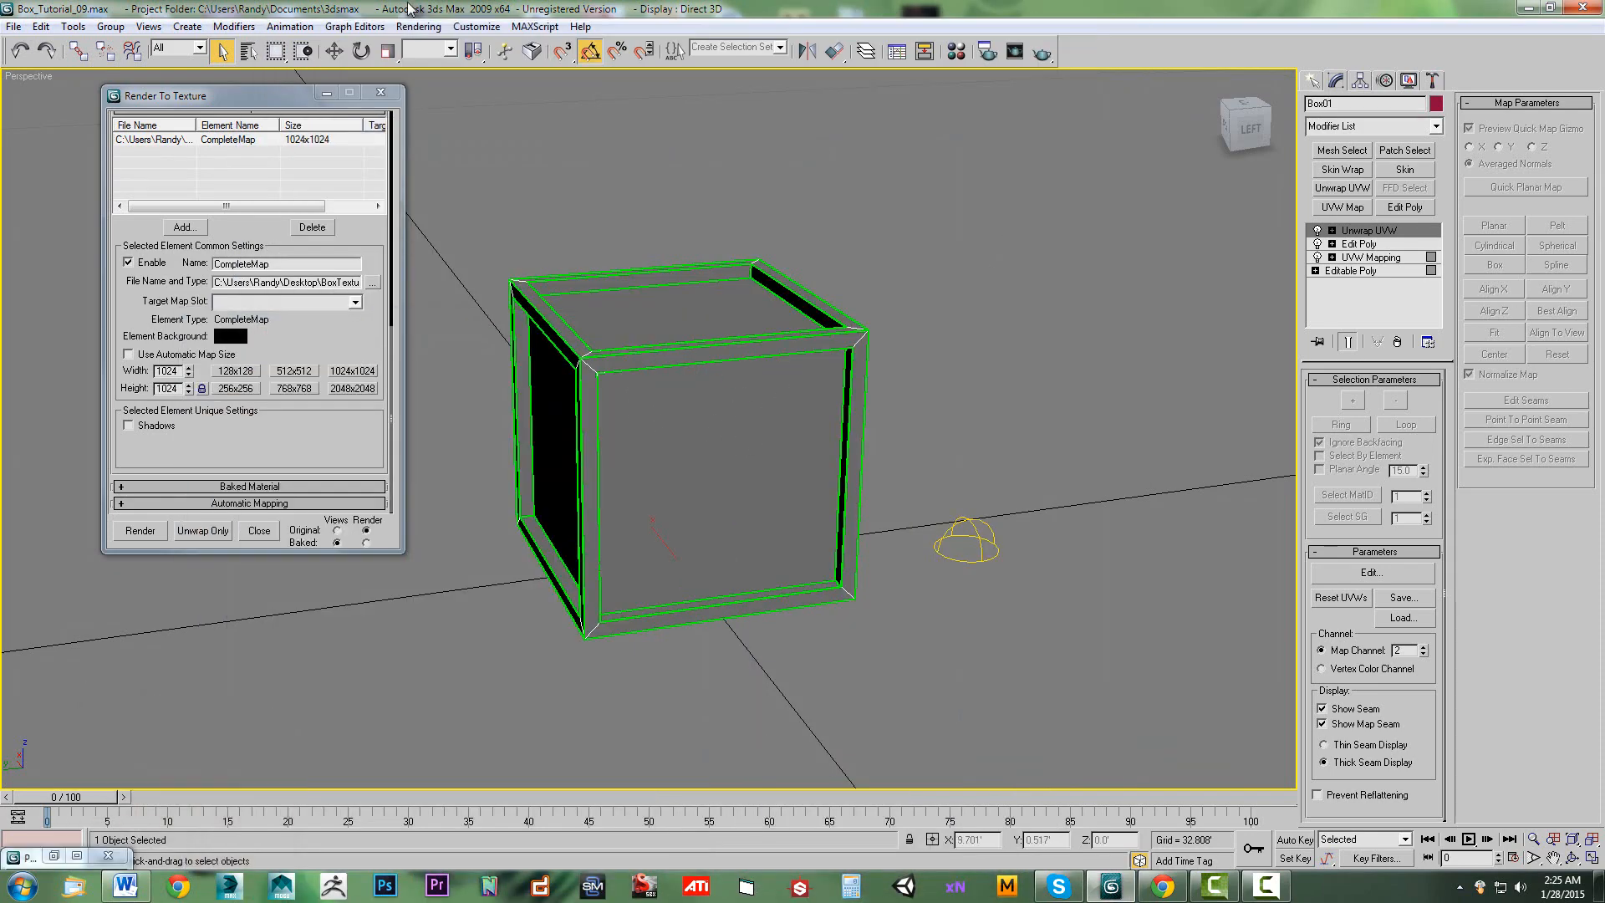
Close the Render To Texture setup, deselect the box, and activate the unused fourth material slot in the Material Editor.
{"action": "left_click", "coordinate": [381, 92]}
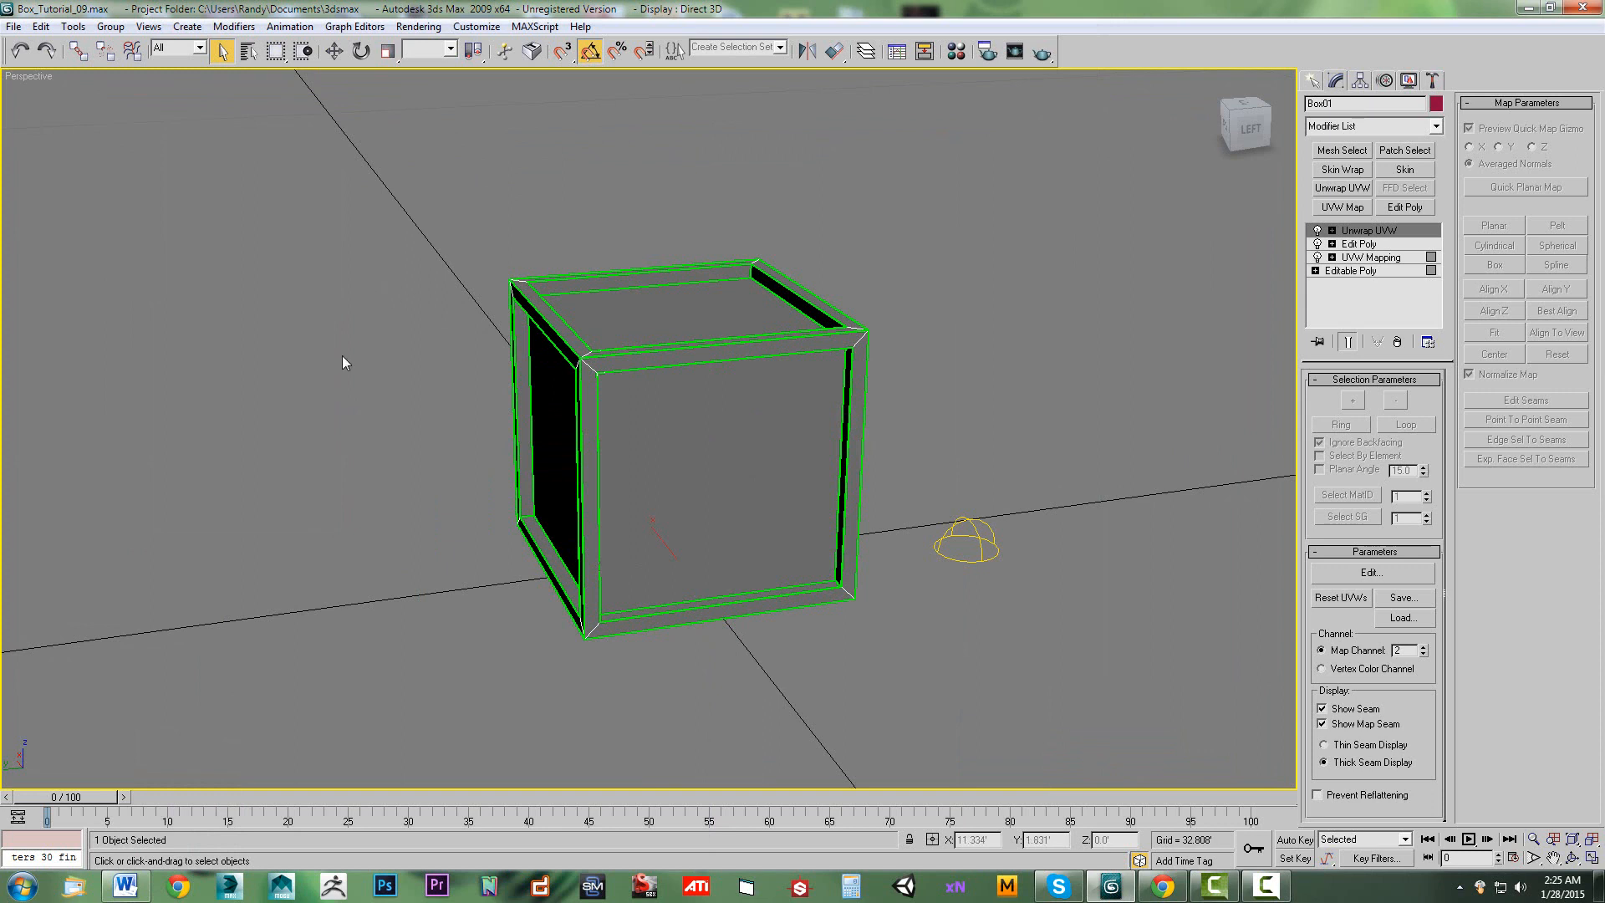
{"action": "left_click", "coordinate": [400, 387]}
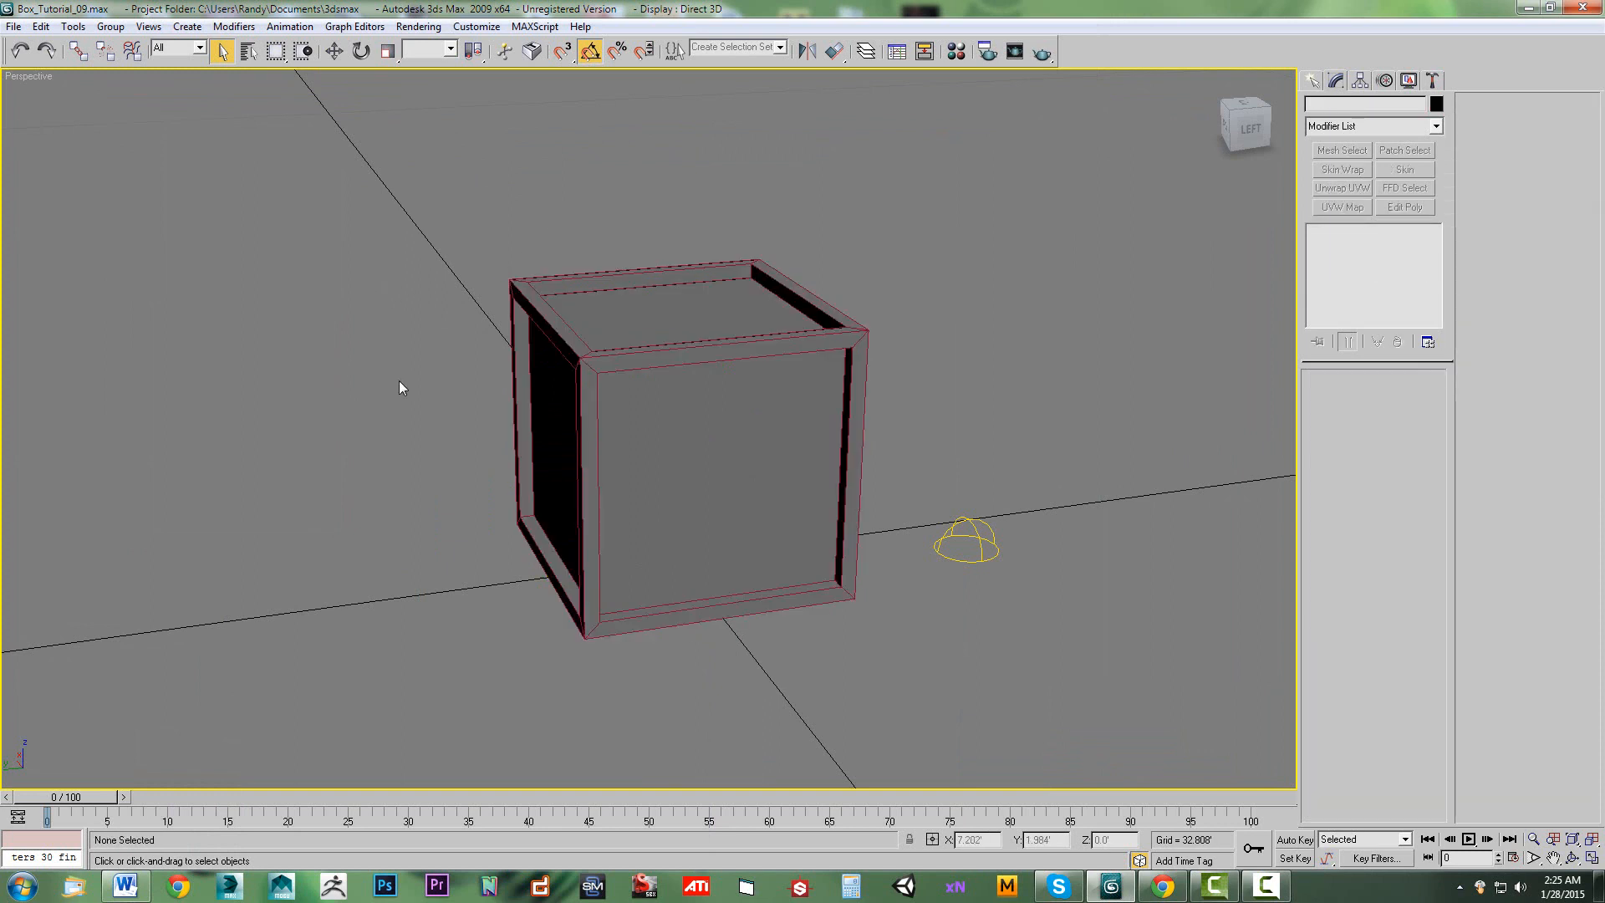
{"action": "key", "text": "m"}
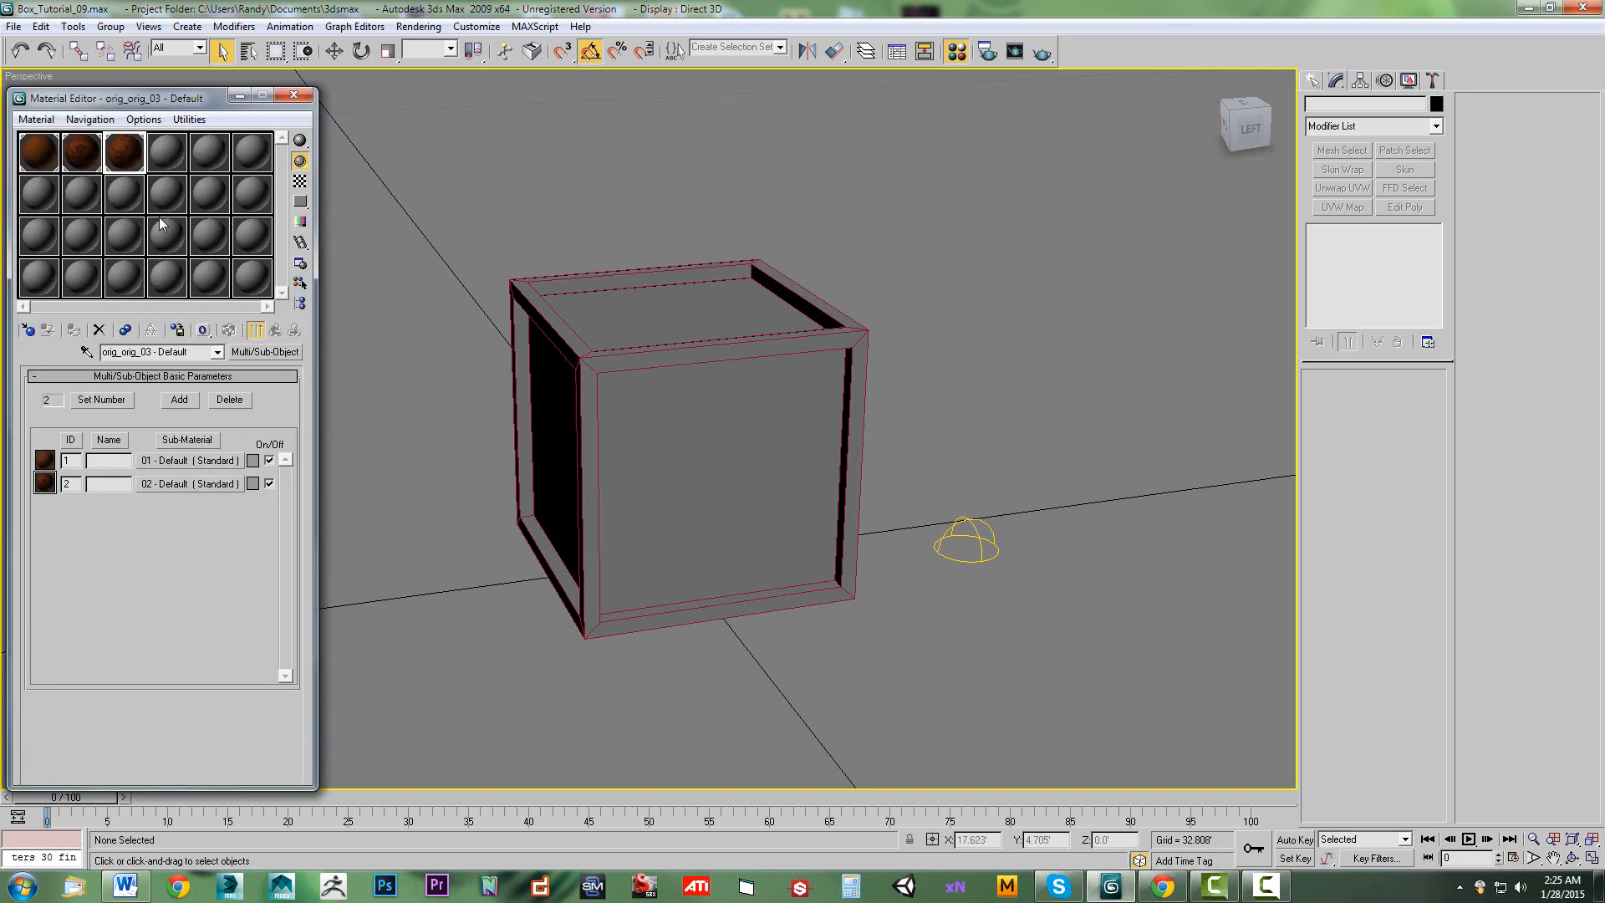
{"action": "left_click", "coordinate": [169, 153]}
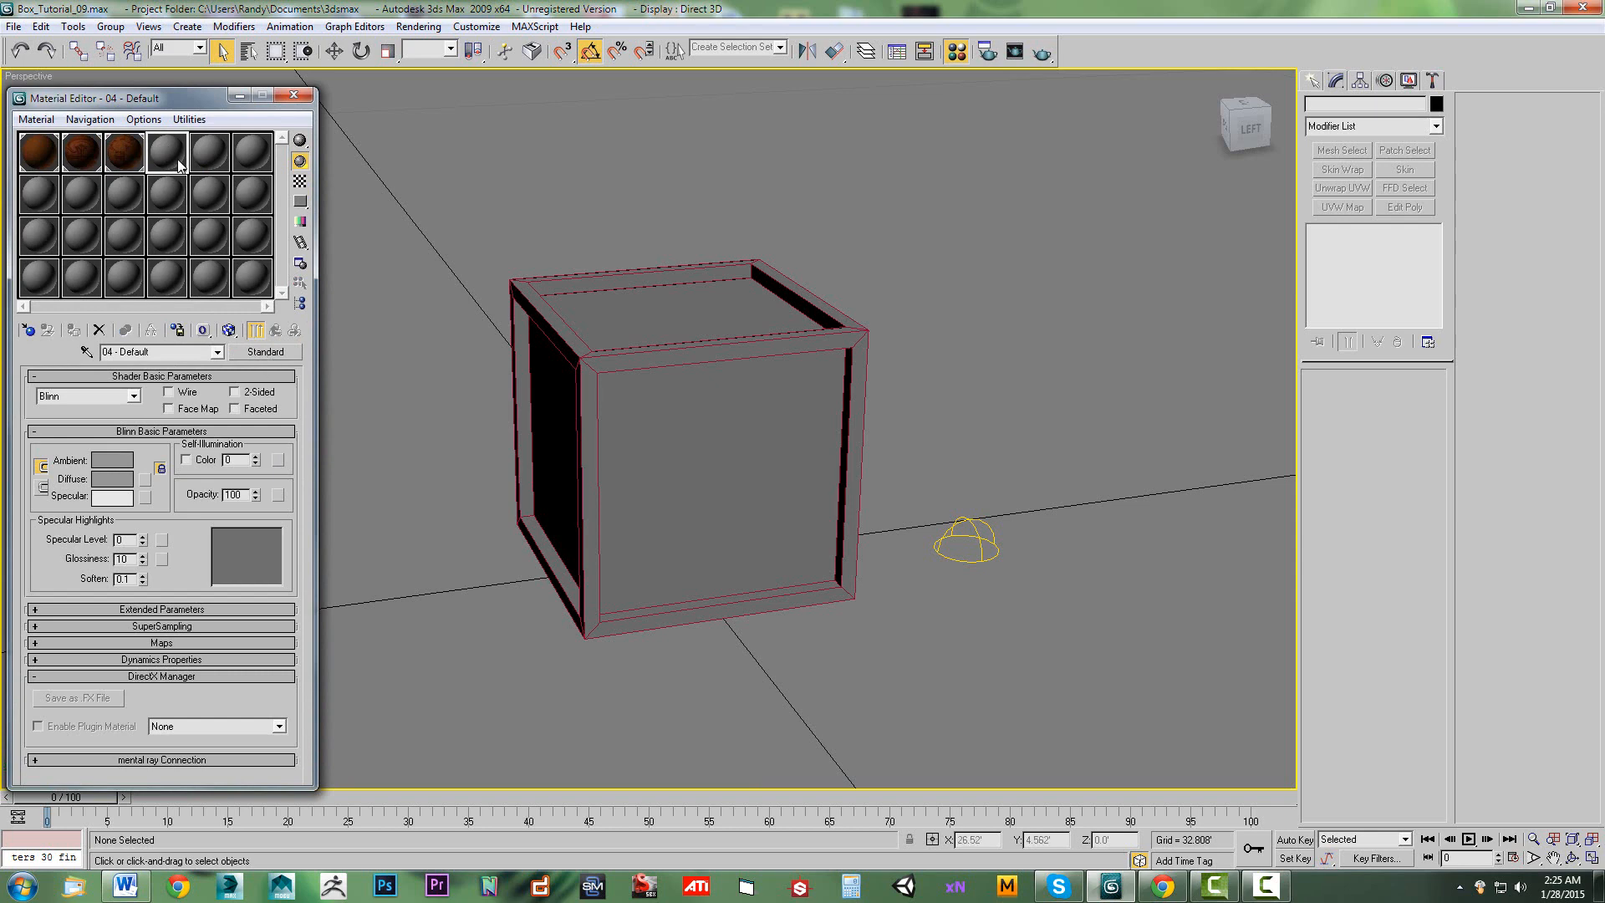
{"action": "left_click", "coordinate": [265, 353]}
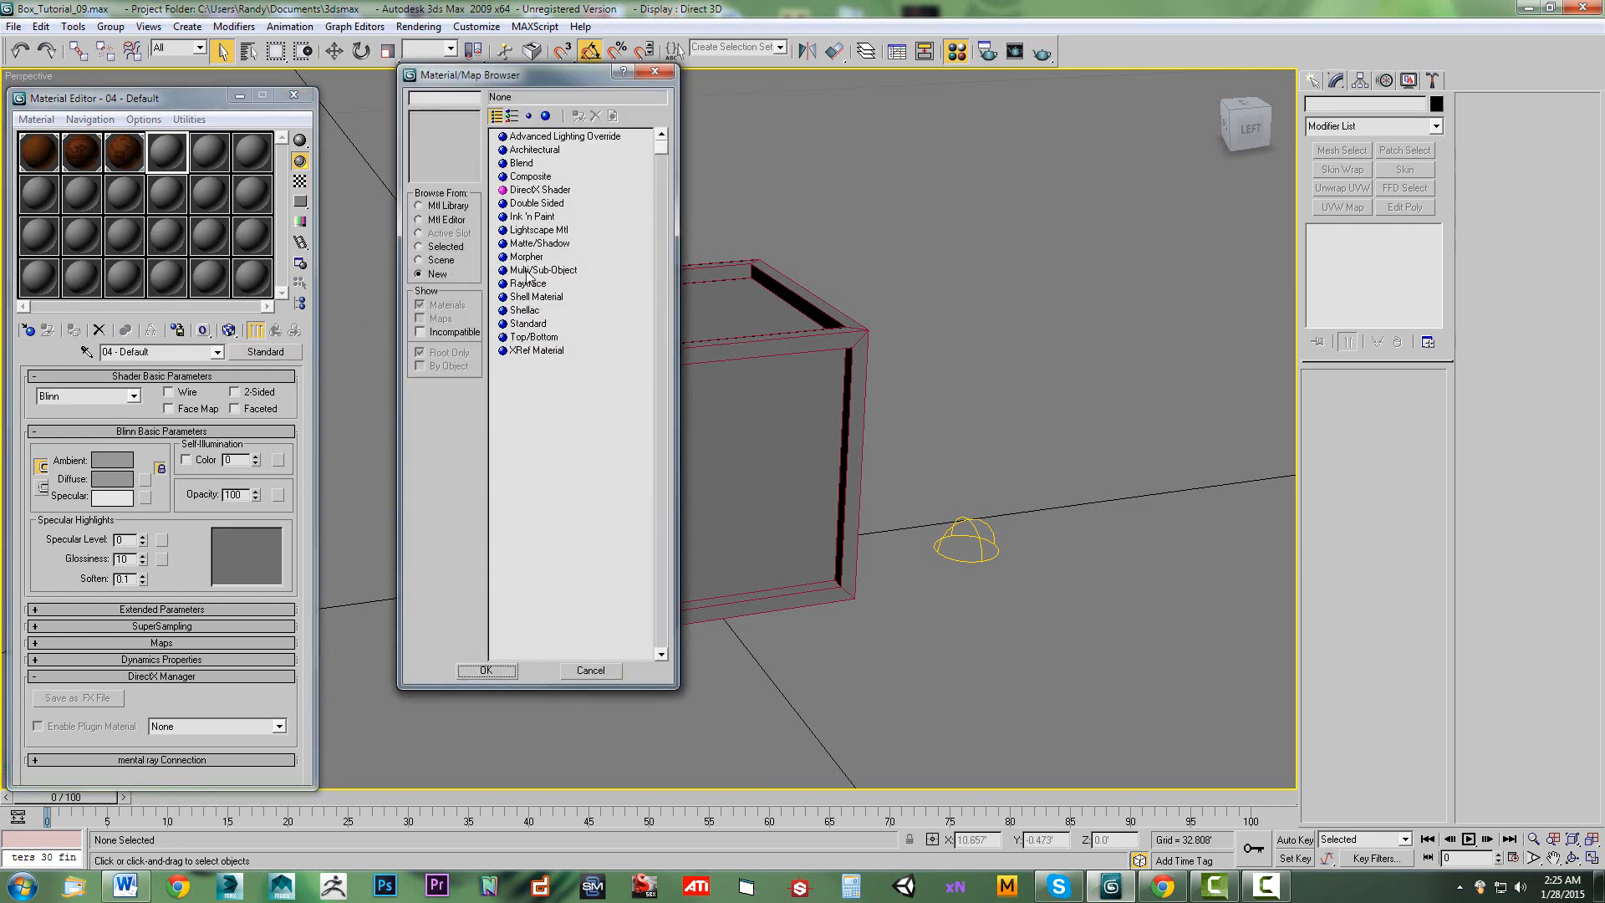
{"action": "left_click", "coordinate": [608, 672]}
Load BoxTextureSheet.jpg from the desktop as a Bitmap in the diffuse map of material 04 - Default.
{"action": "left_click", "coordinate": [147, 479]}
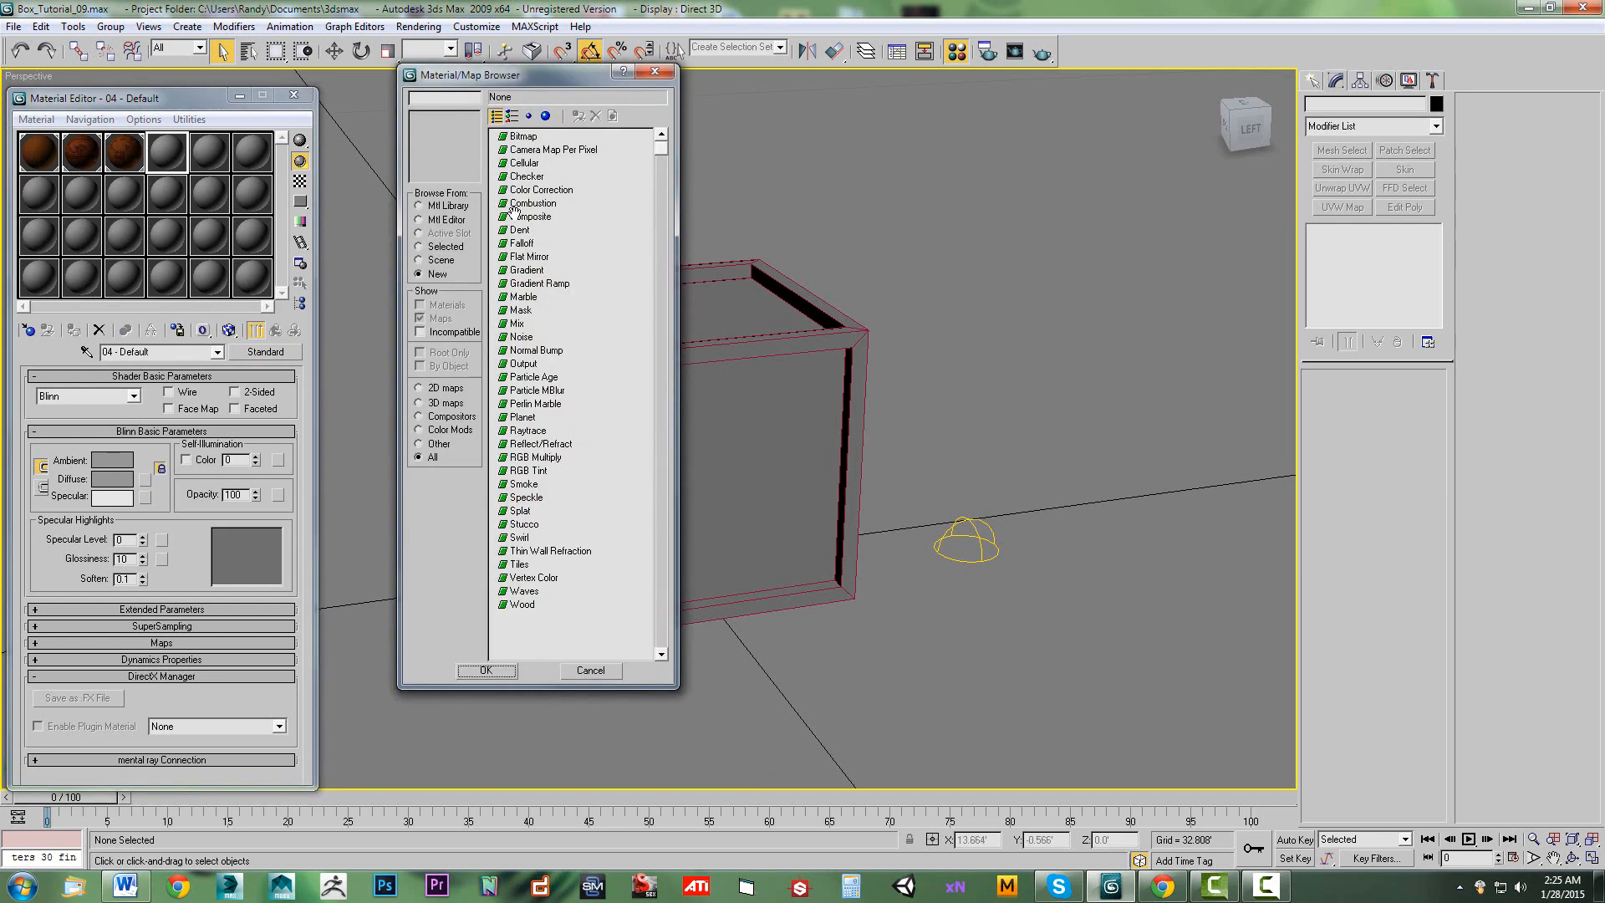
{"action": "double_click", "coordinate": [524, 136]}
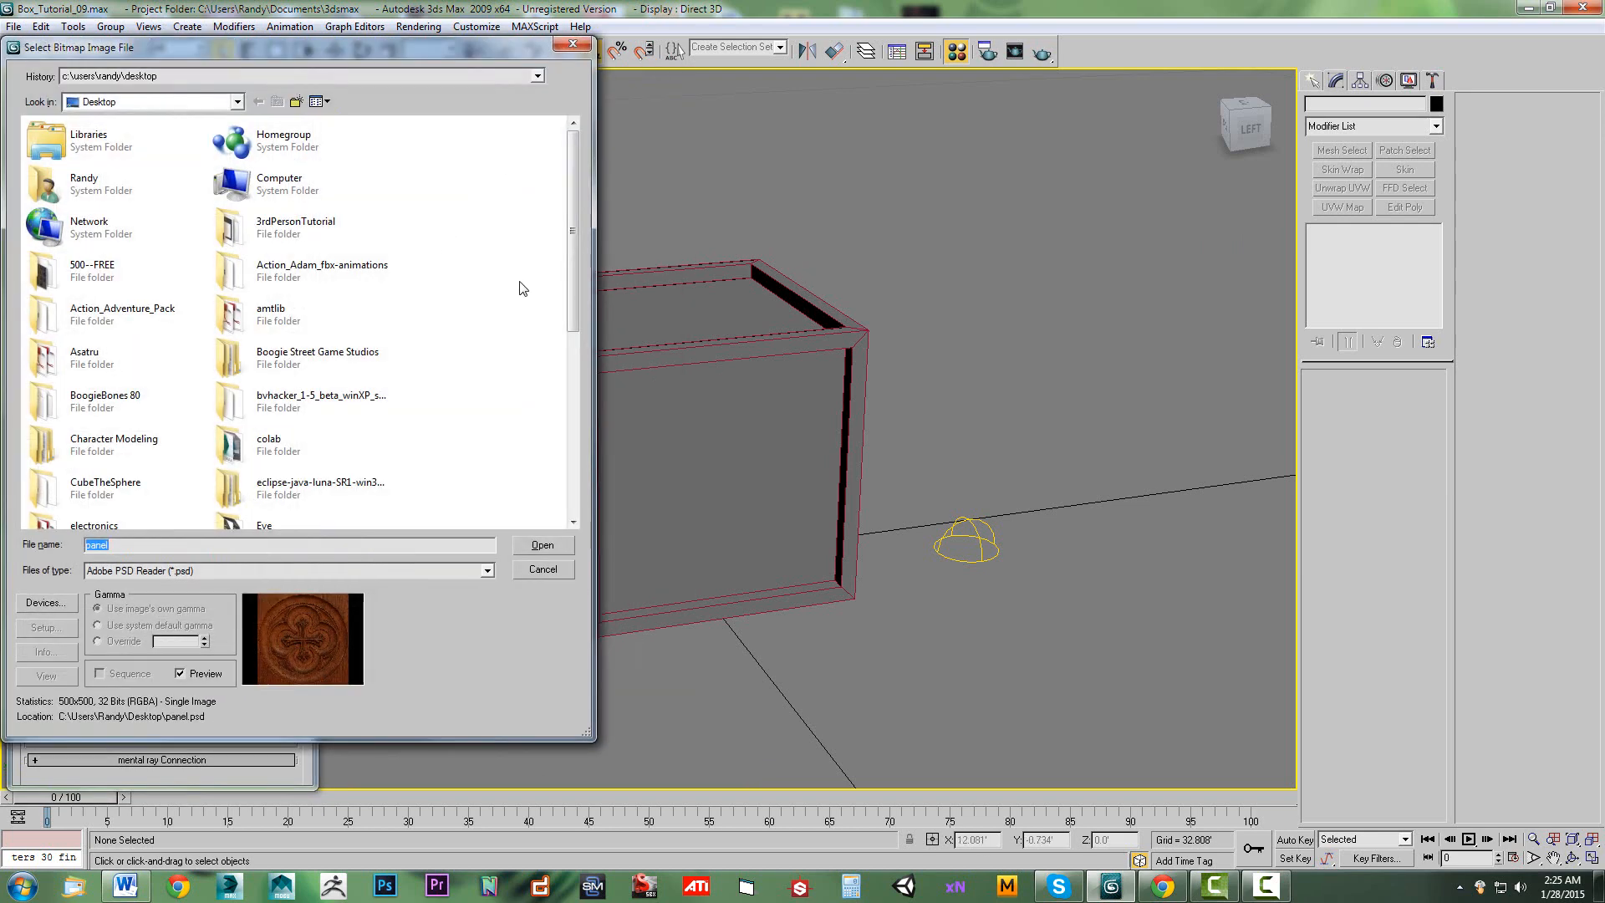
{"action": "left_click_drag", "start_coordinate": [569, 234], "coordinate": [536, 459]}
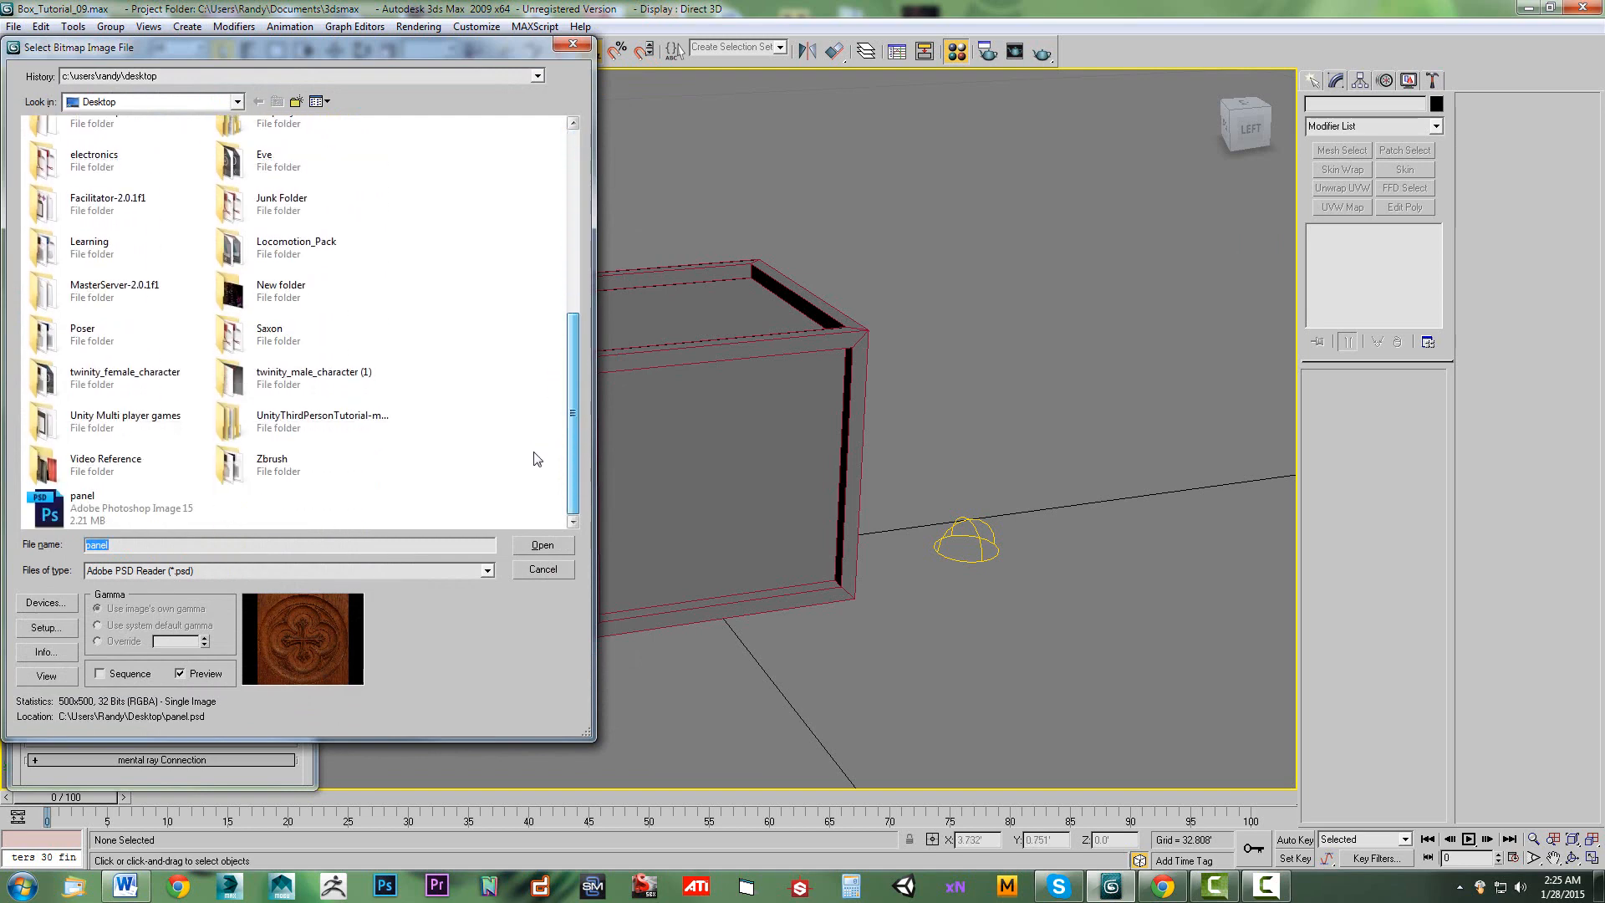
{"action": "left_click", "coordinate": [316, 570]}
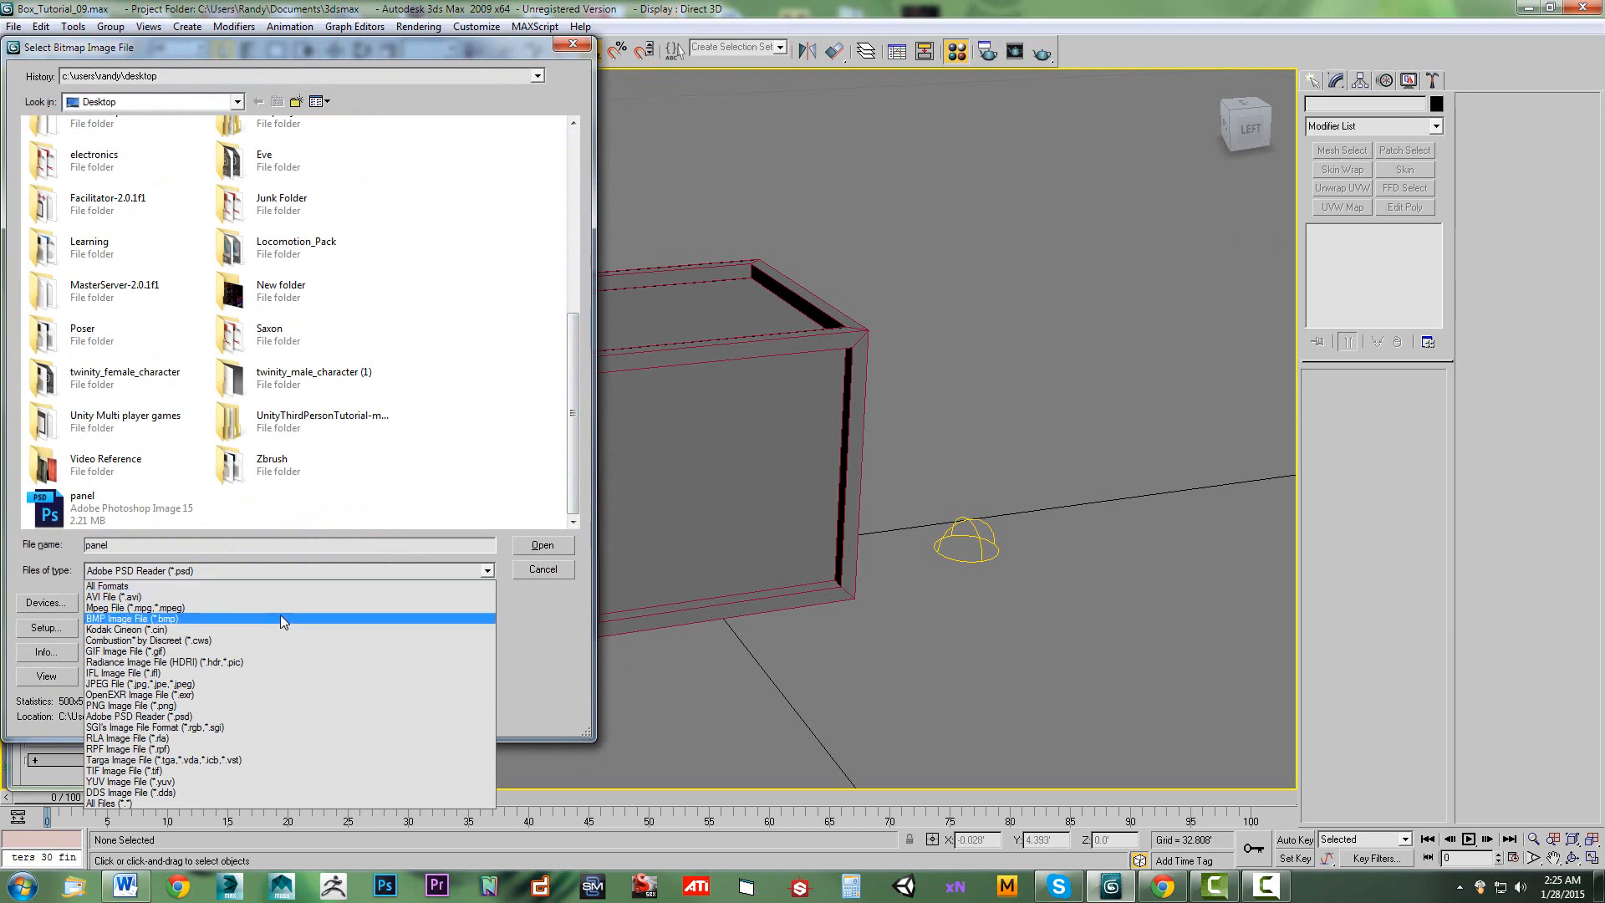
{"action": "left_click", "coordinate": [249, 684]}
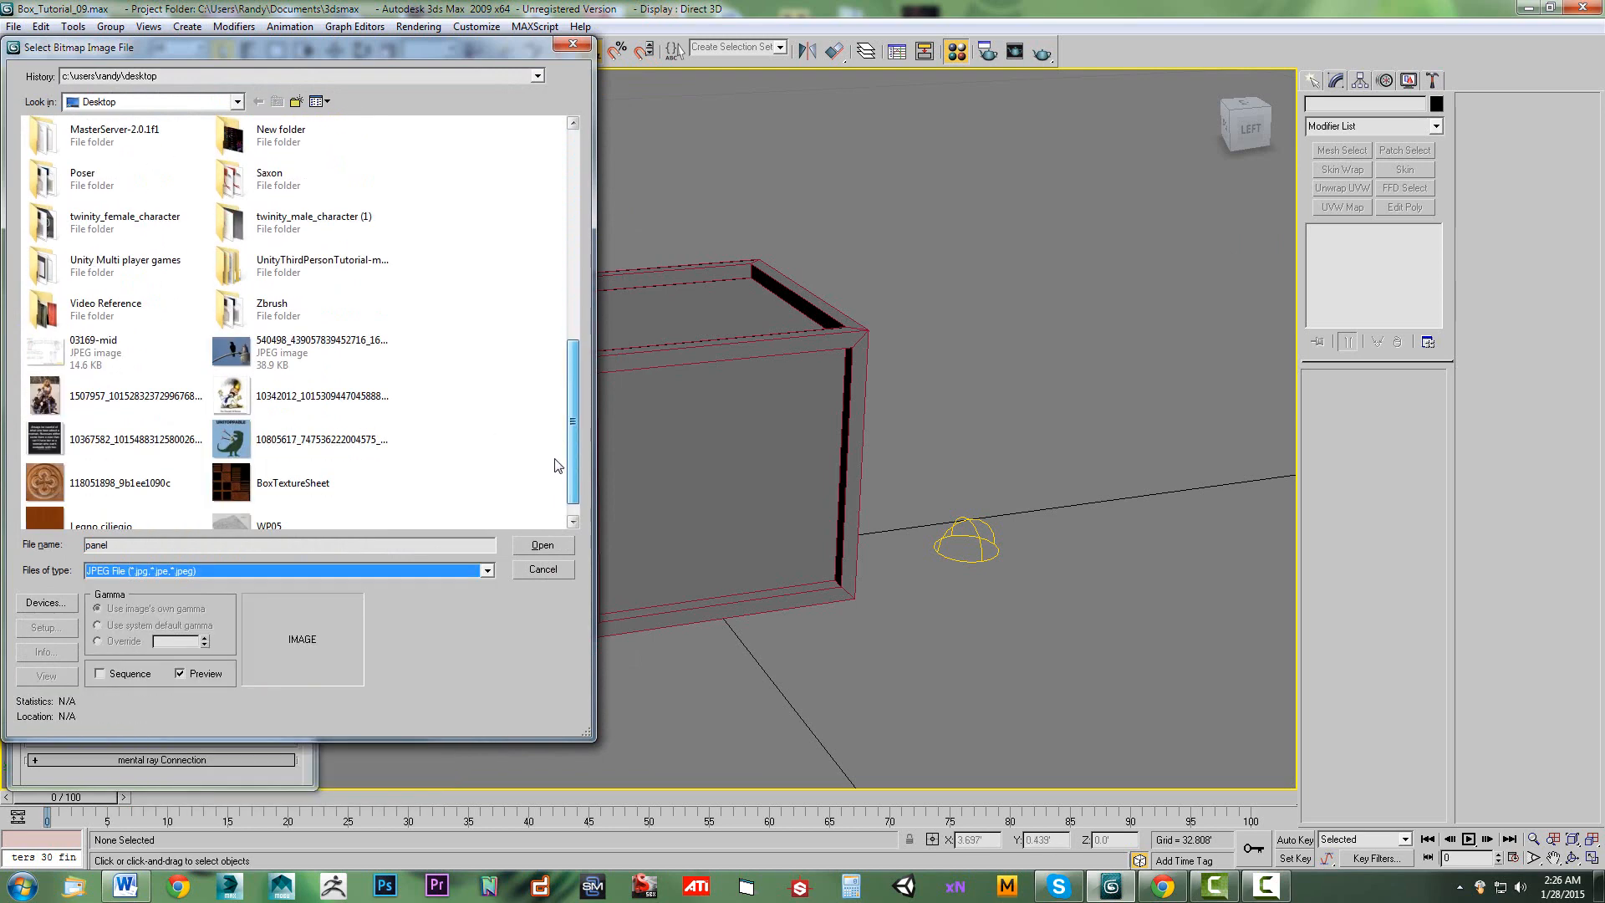
{"action": "left_click_drag", "start_coordinate": [555, 459], "coordinate": [545, 487]}
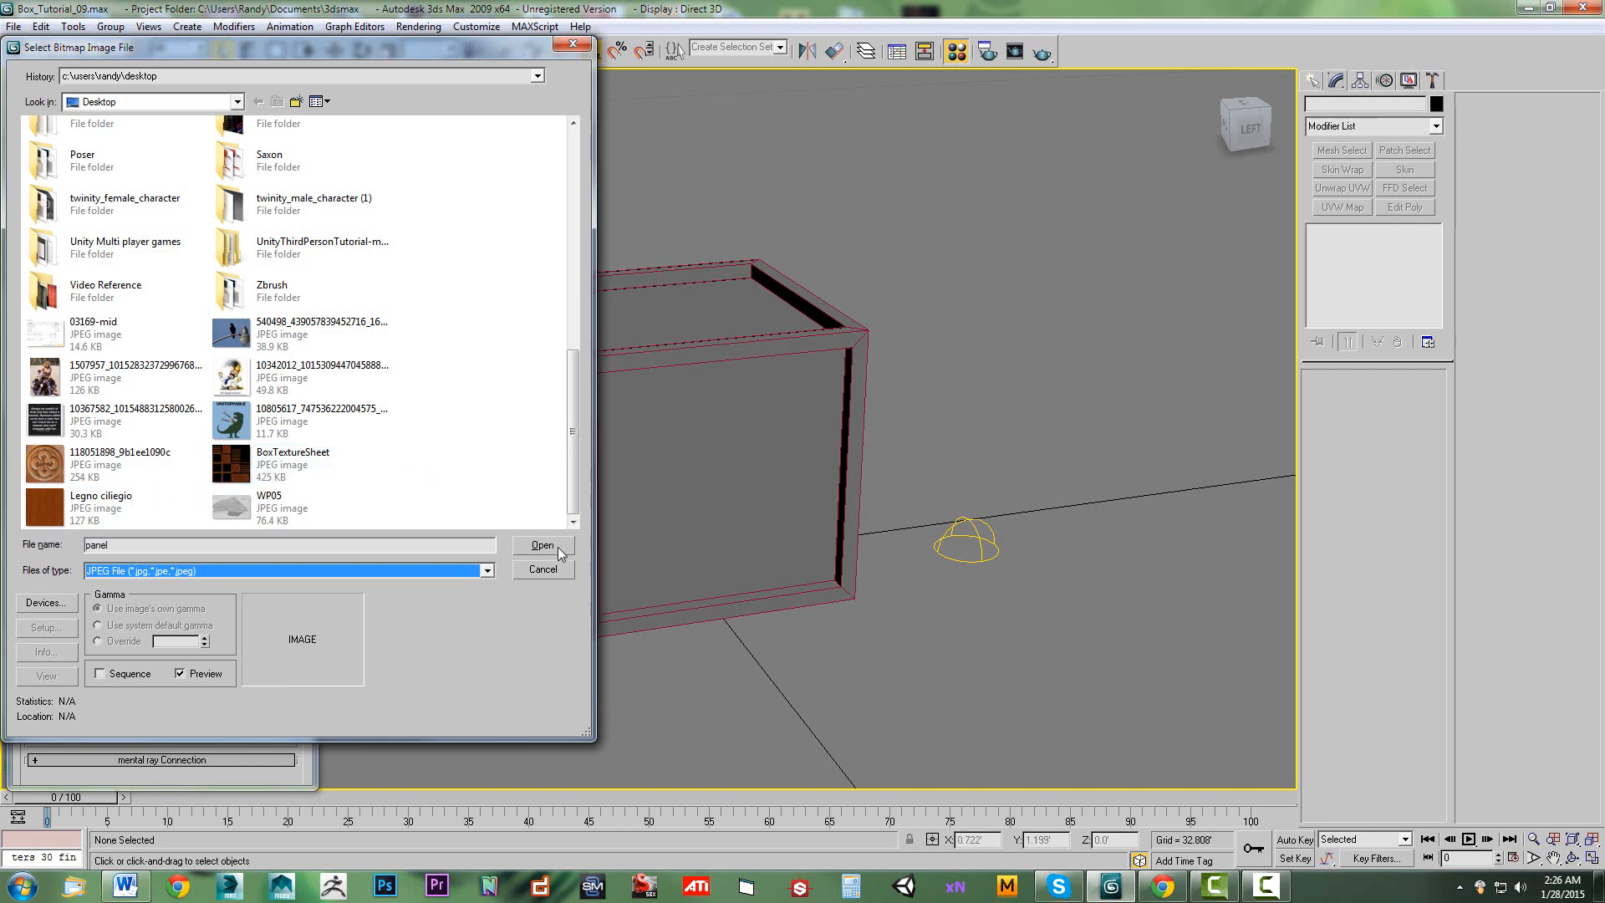
{"action": "left_click", "coordinate": [289, 465]}
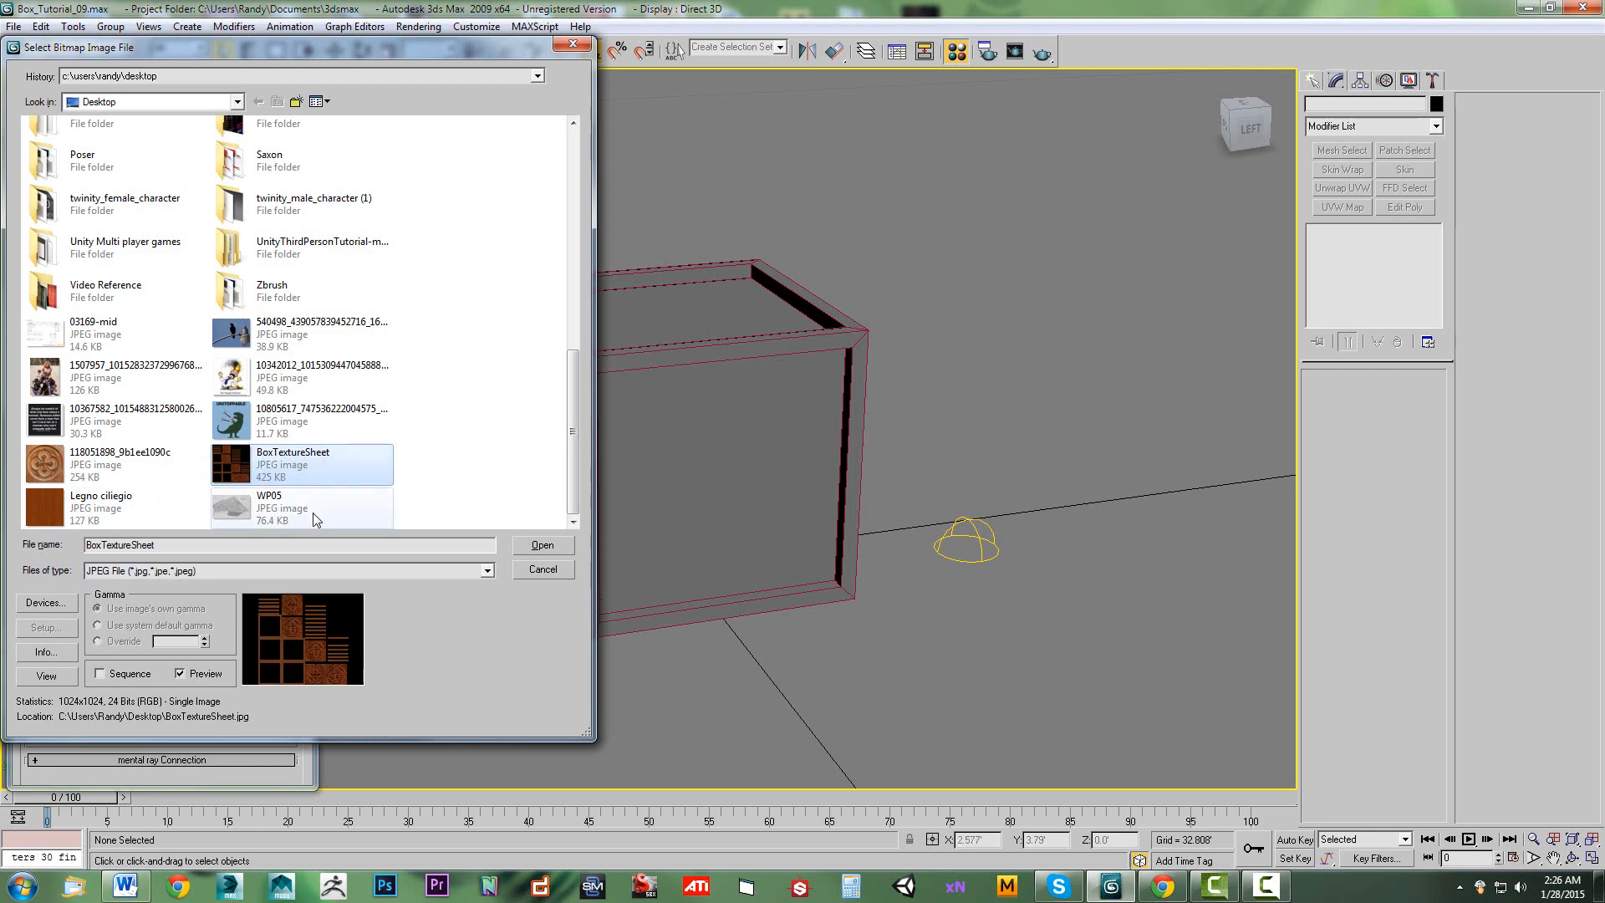
{"action": "left_click", "coordinate": [543, 546]}
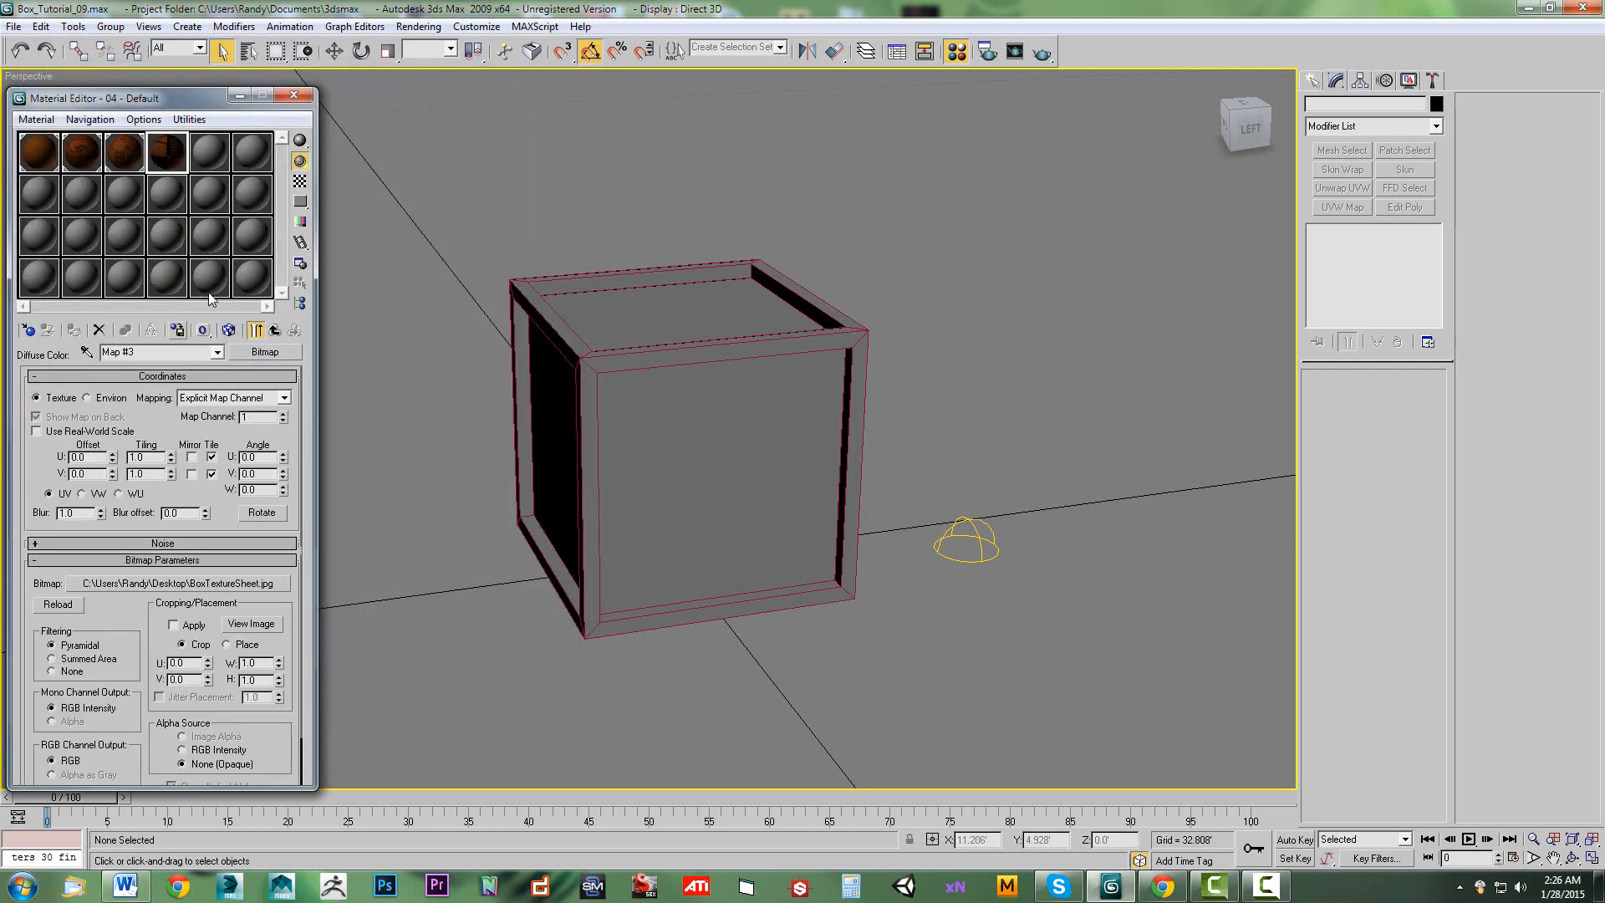
Assign the material to the box with its bitmap shown in the viewport, and set the Unwrap UVW map channel to 1.
{"action": "left_click", "coordinate": [229, 330]}
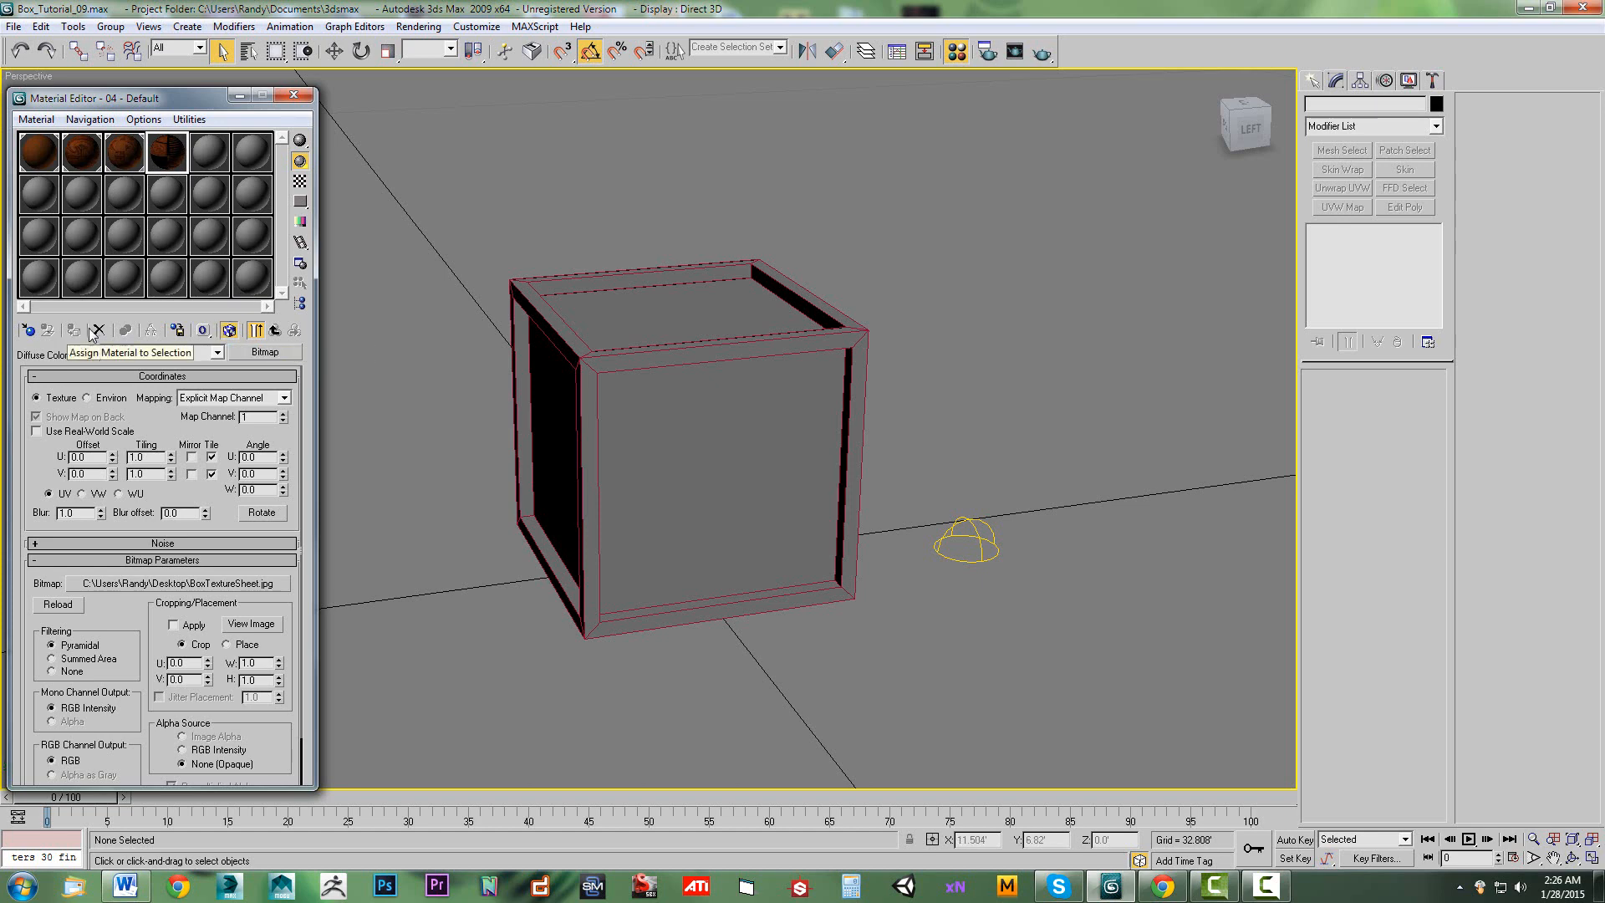
{"action": "left_click", "coordinate": [601, 460]}
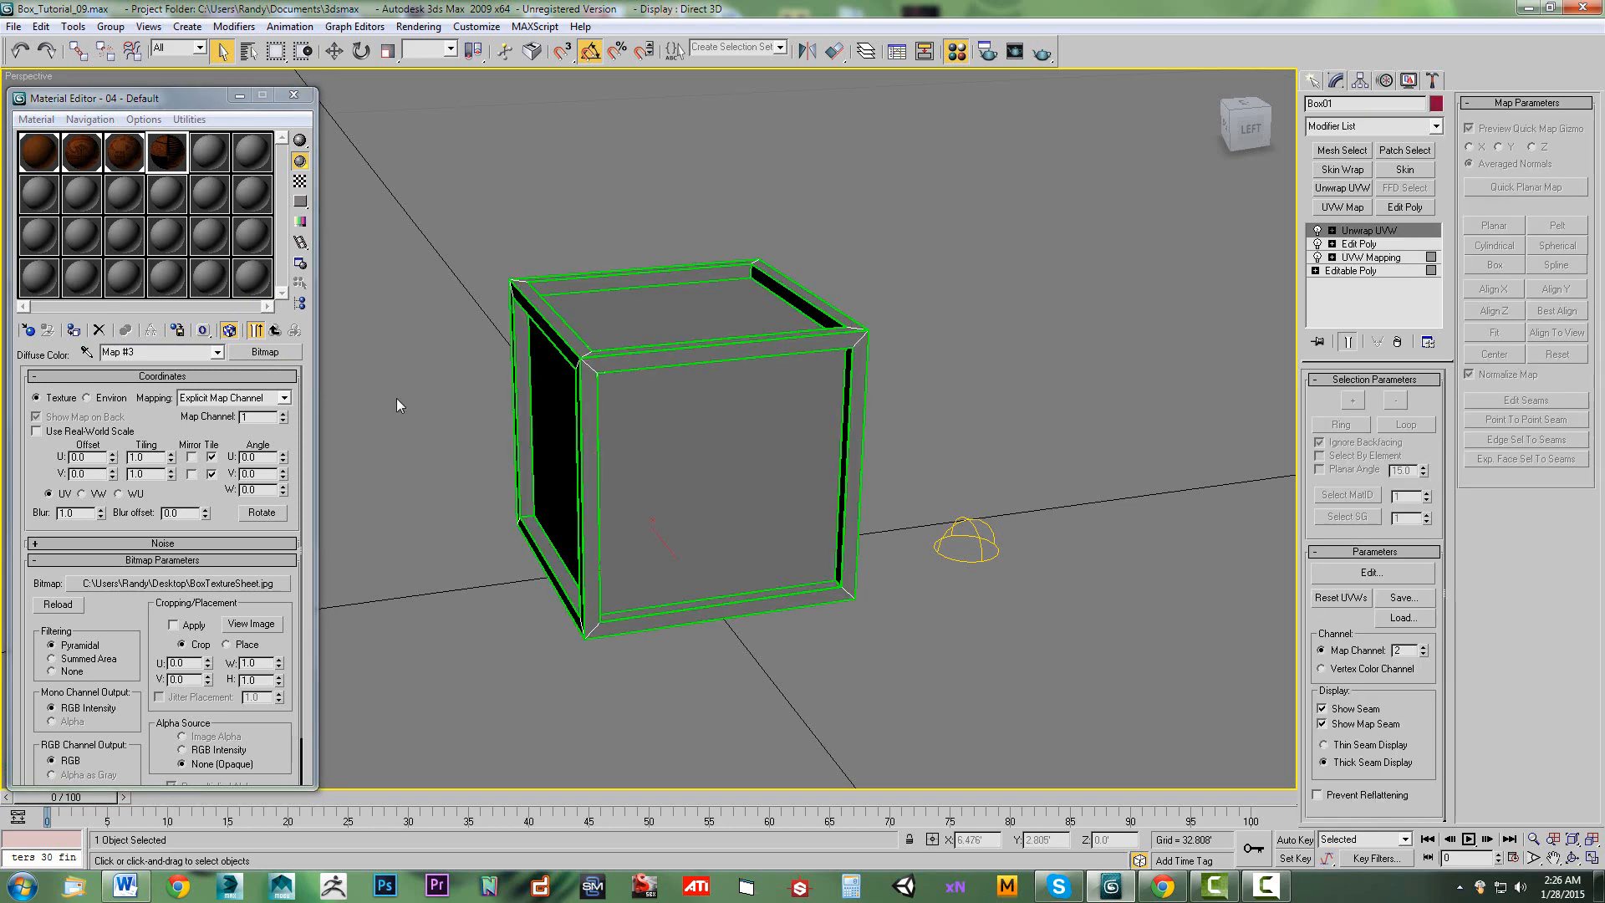
{"action": "left_click", "coordinate": [74, 331]}
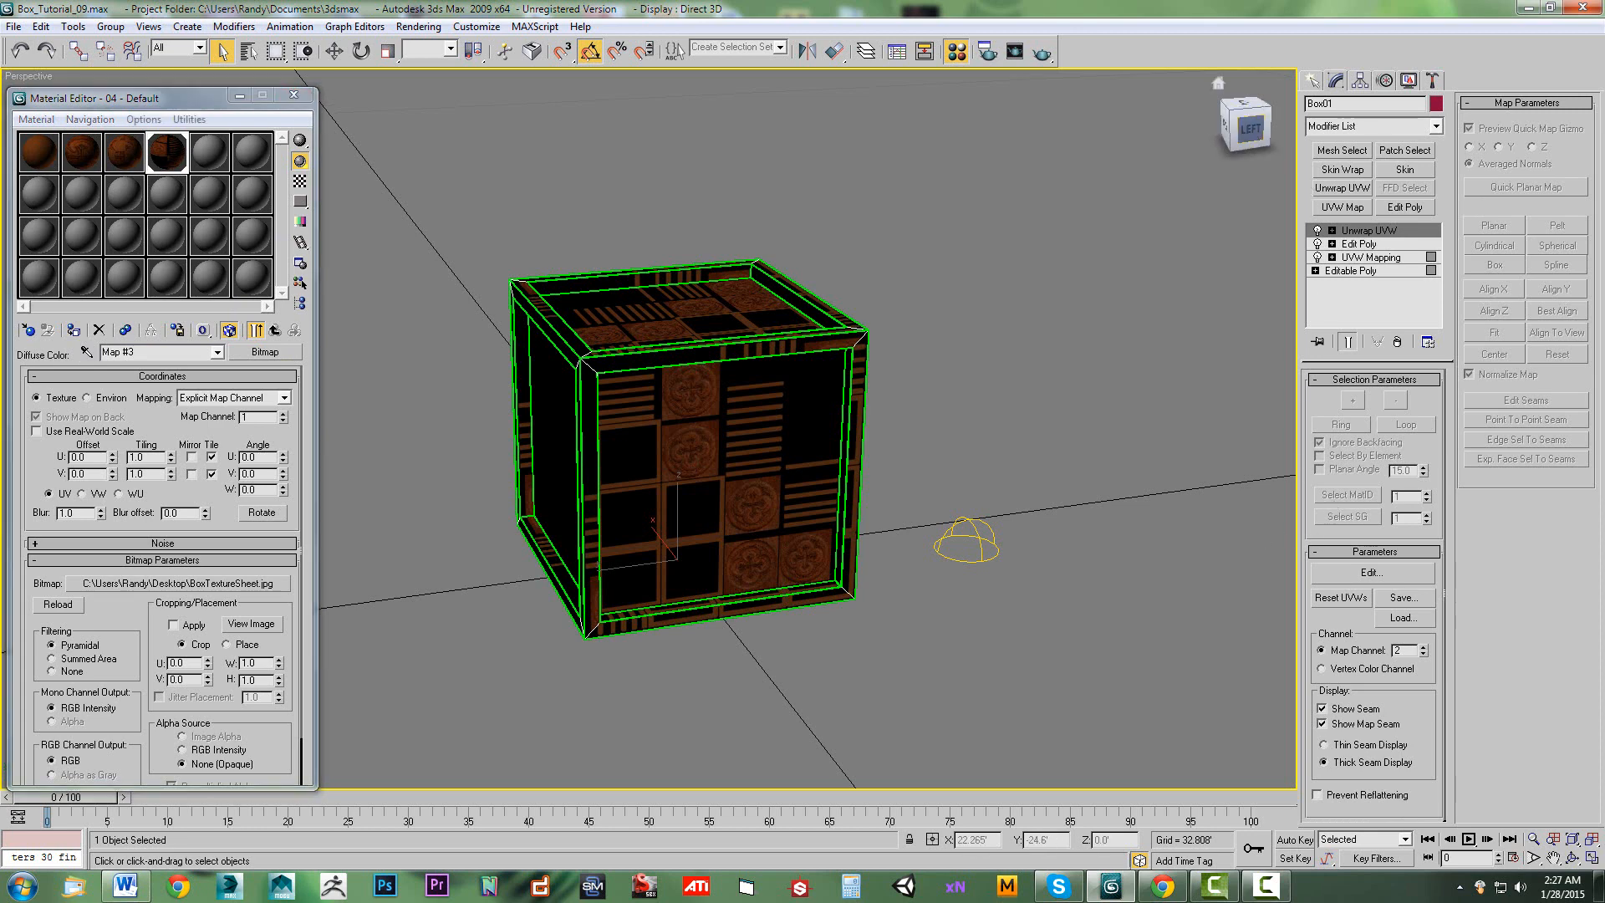
{"action": "mouse_move", "coordinate": [1251, 128]}
{"action": "left_mouse_down"}
{"action": "mouse_move", "coordinate": [1201, 131]}
{"action": "mouse_move", "coordinate": [1326, 109]}
{"action": "mouse_move", "coordinate": [1253, 125]}
{"action": "left_mouse_up"}
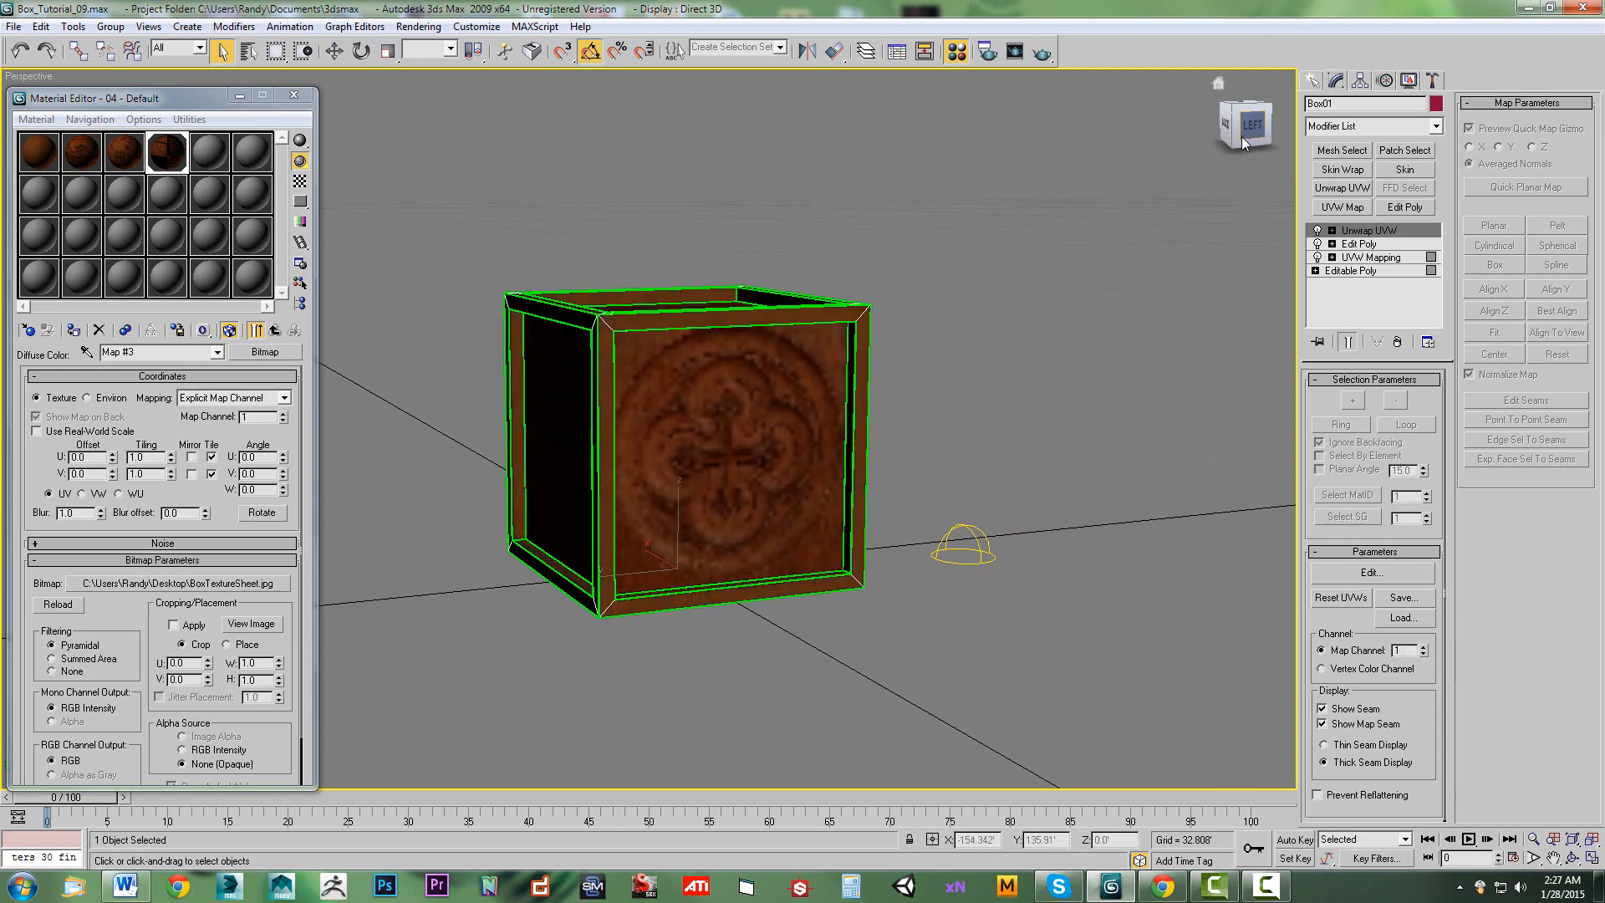
{"action": "mouse_move", "coordinate": [1242, 139]}
{"action": "left_mouse_down"}
{"action": "mouse_move", "coordinate": [1269, 163]}
{"action": "mouse_move", "coordinate": [1271, 196]}
{"action": "mouse_move", "coordinate": [1261, 149]}
{"action": "mouse_move", "coordinate": [1288, 137]}
{"action": "mouse_move", "coordinate": [1268, 100]}
{"action": "mouse_move", "coordinate": [1246, 165]}
{"action": "mouse_move", "coordinate": [1173, 131]}
{"action": "mouse_move", "coordinate": [1214, 139]}
{"action": "left_mouse_up"}
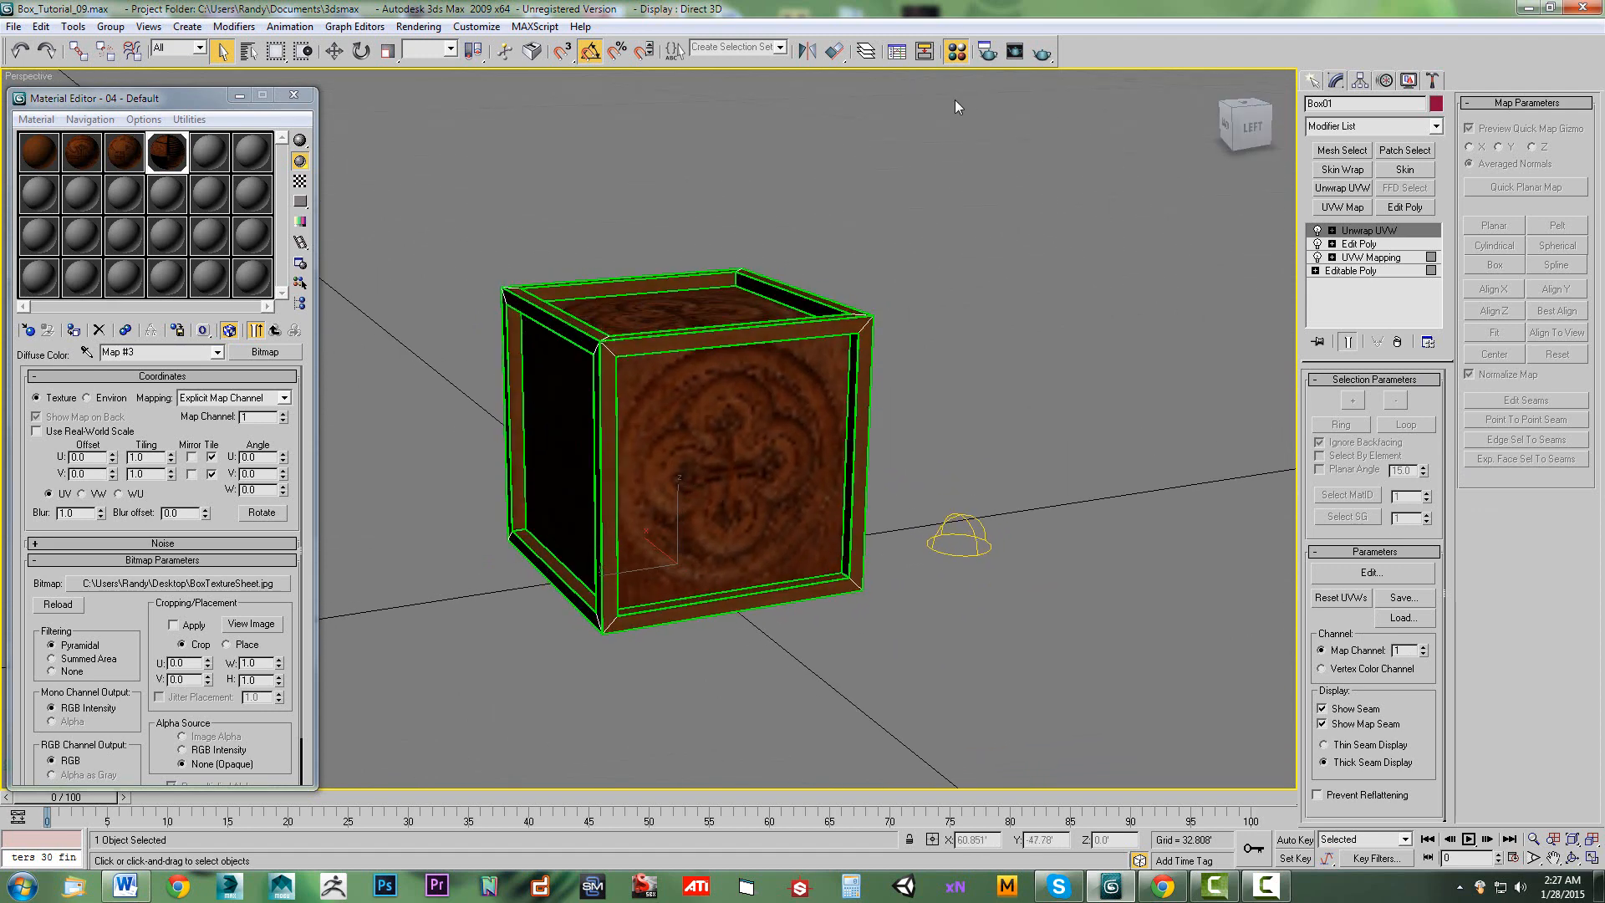
Render the perspective view to check the baked texture on the box, and close the rendered image.
{"action": "left_click", "coordinate": [431, 29]}
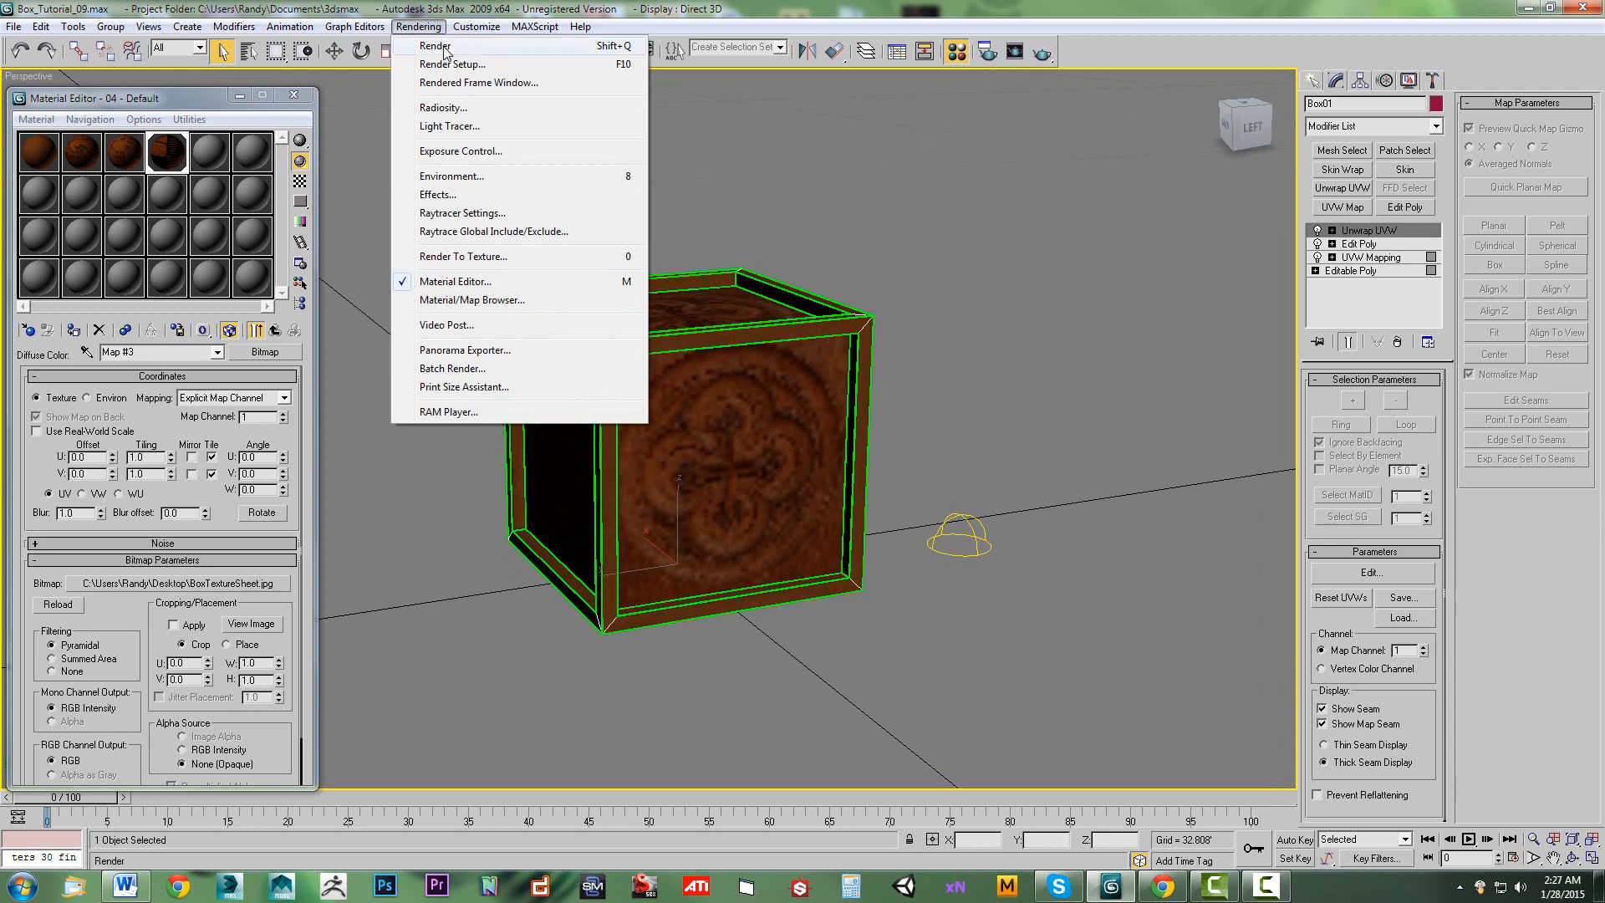
{"action": "left_click", "coordinate": [449, 47]}
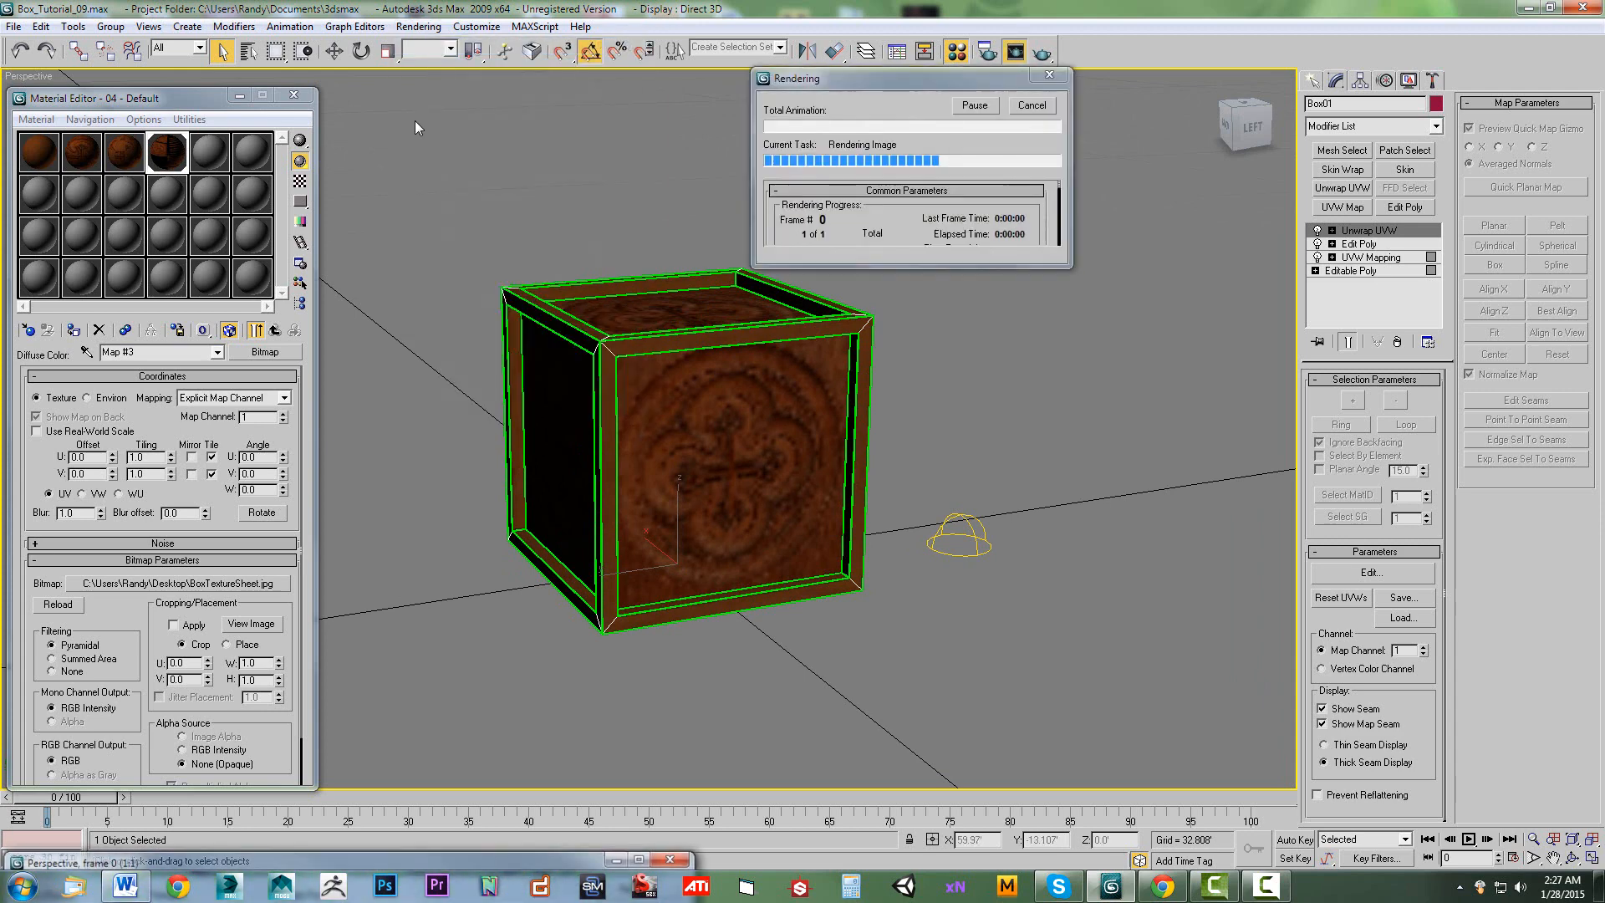
{"action": "left_click_drag", "start_coordinate": [538, 860], "coordinate": [777, 219]}
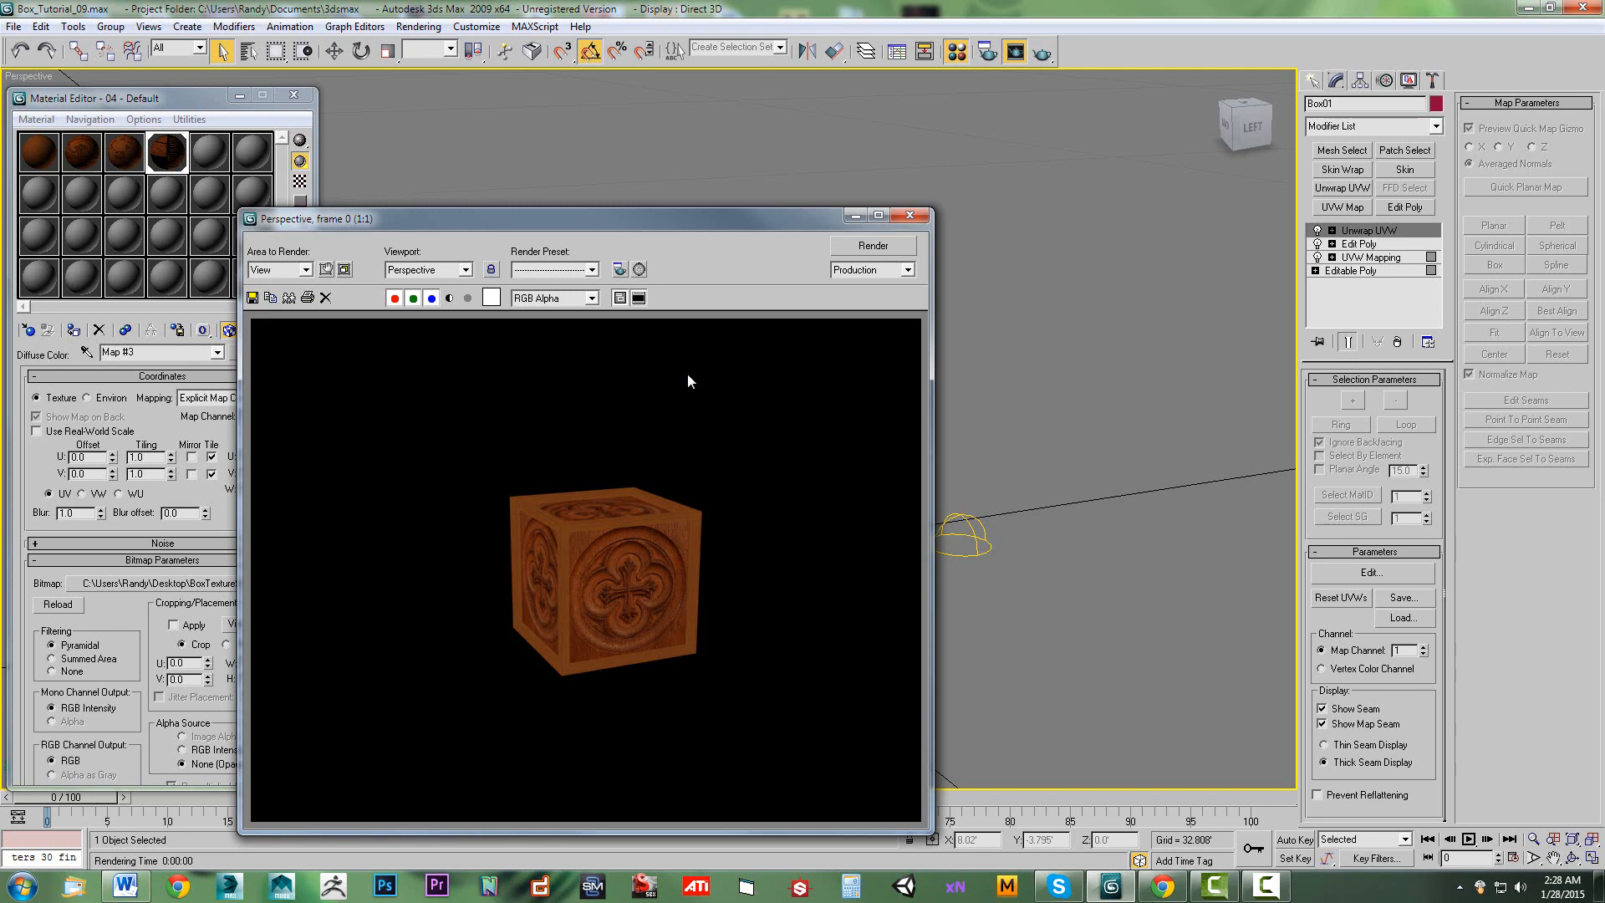
{"action": "left_click", "coordinate": [910, 215]}
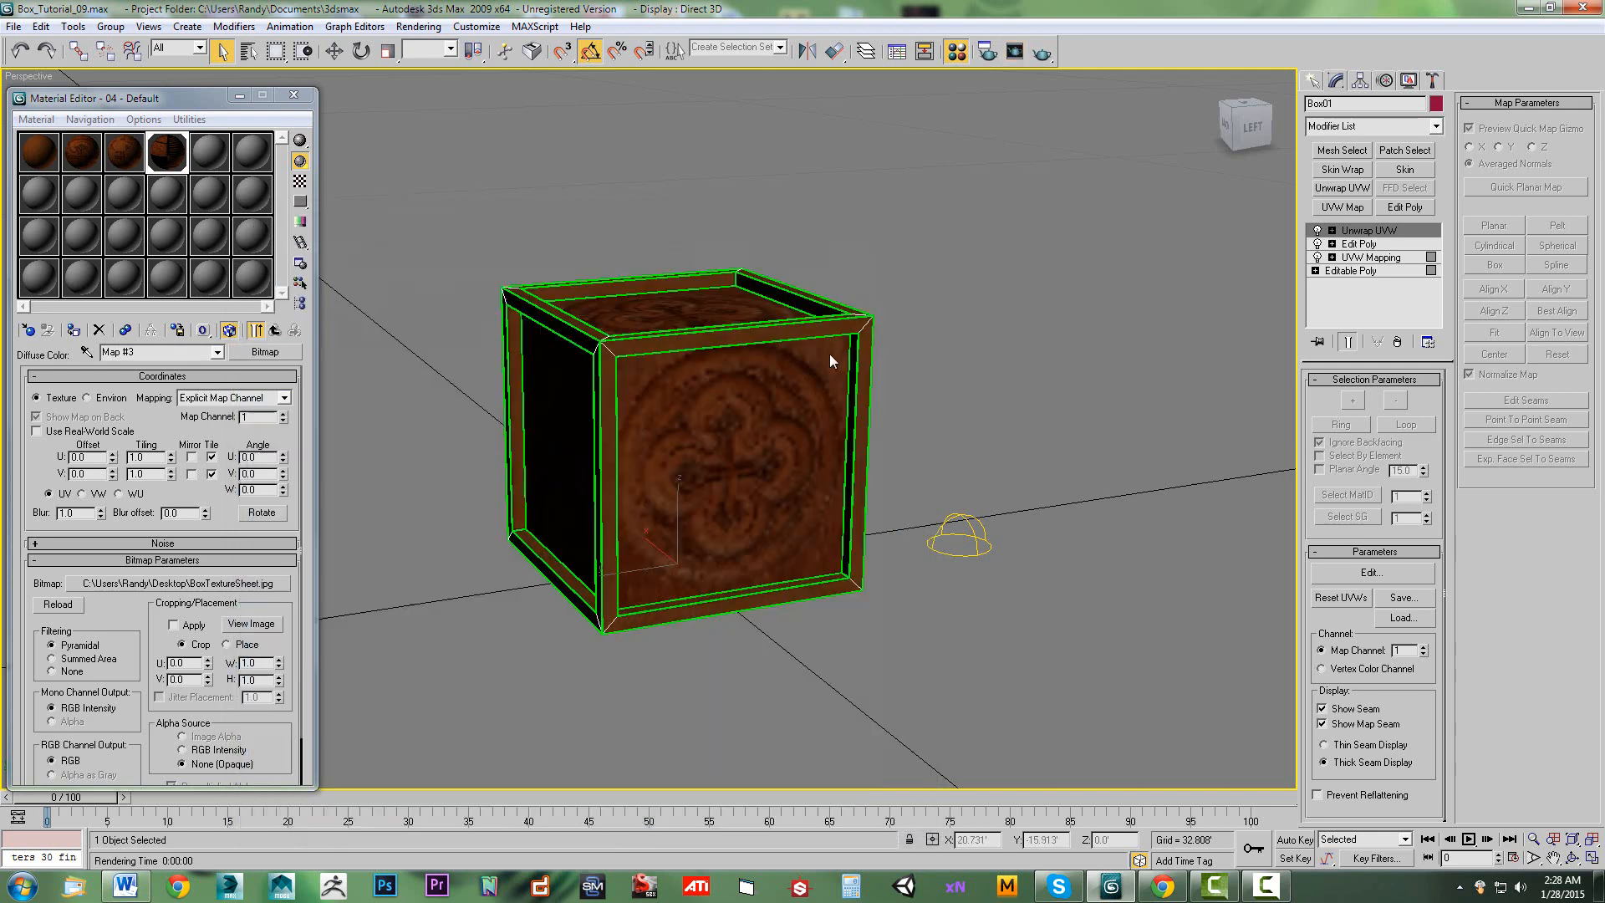
Select the skylight beside the box and check its sky color.
{"action": "left_click", "coordinate": [1554, 858]}
{"action": "left_click_drag", "start_coordinate": [1070, 642], "coordinate": [1177, 617]}
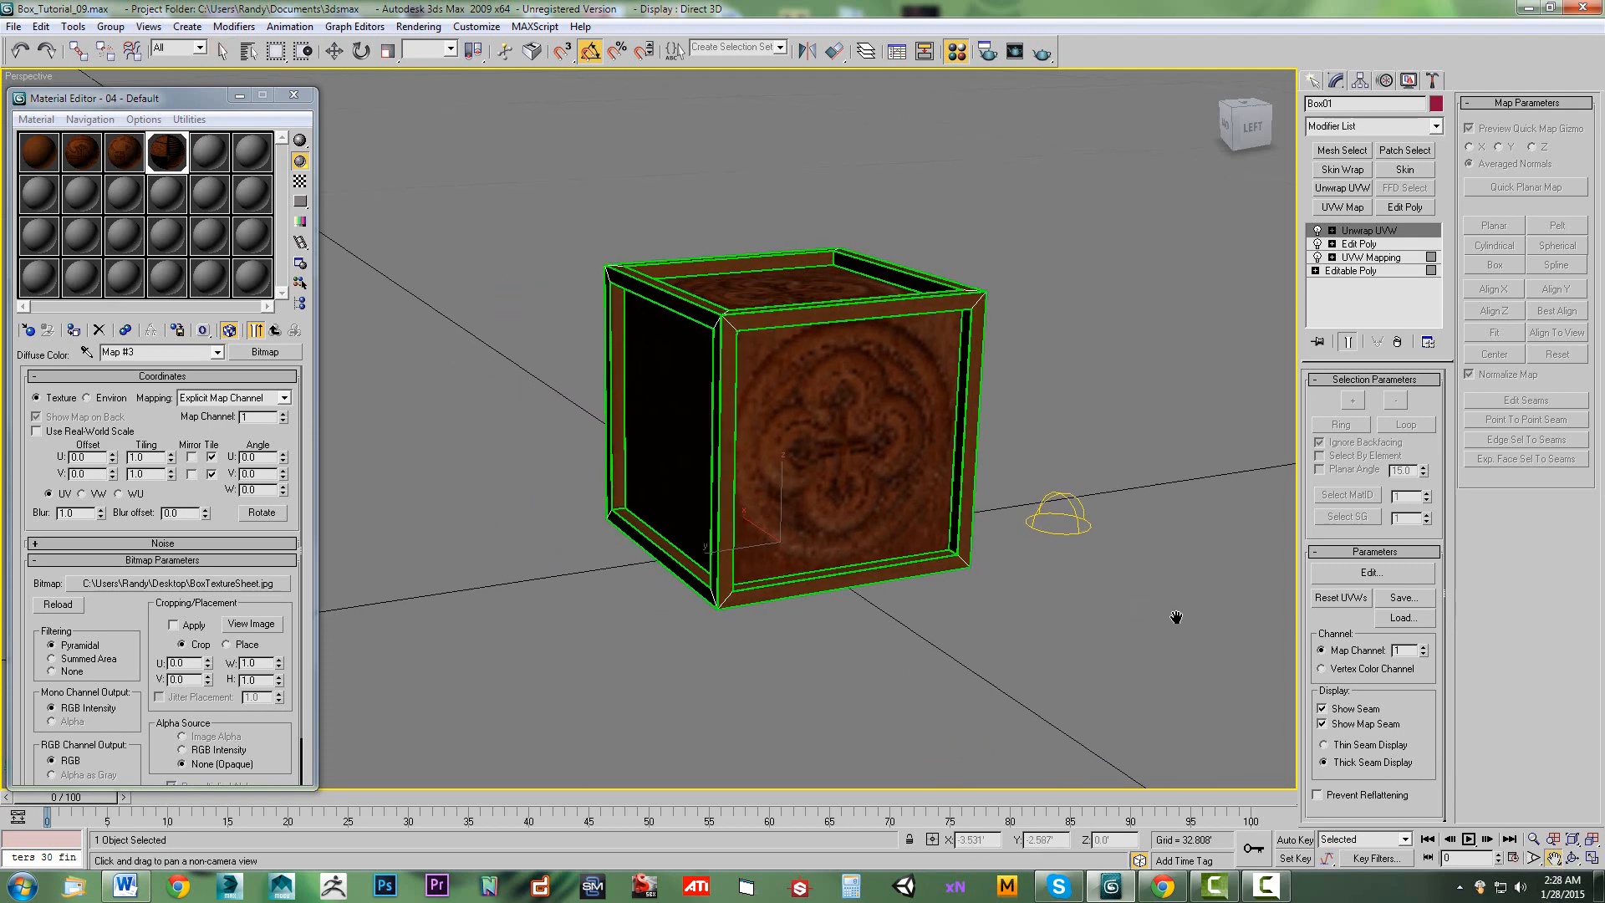
{"action": "scroll", "coordinate": [1176, 617], "scroll_direction": "down", "scroll_amount": 3}
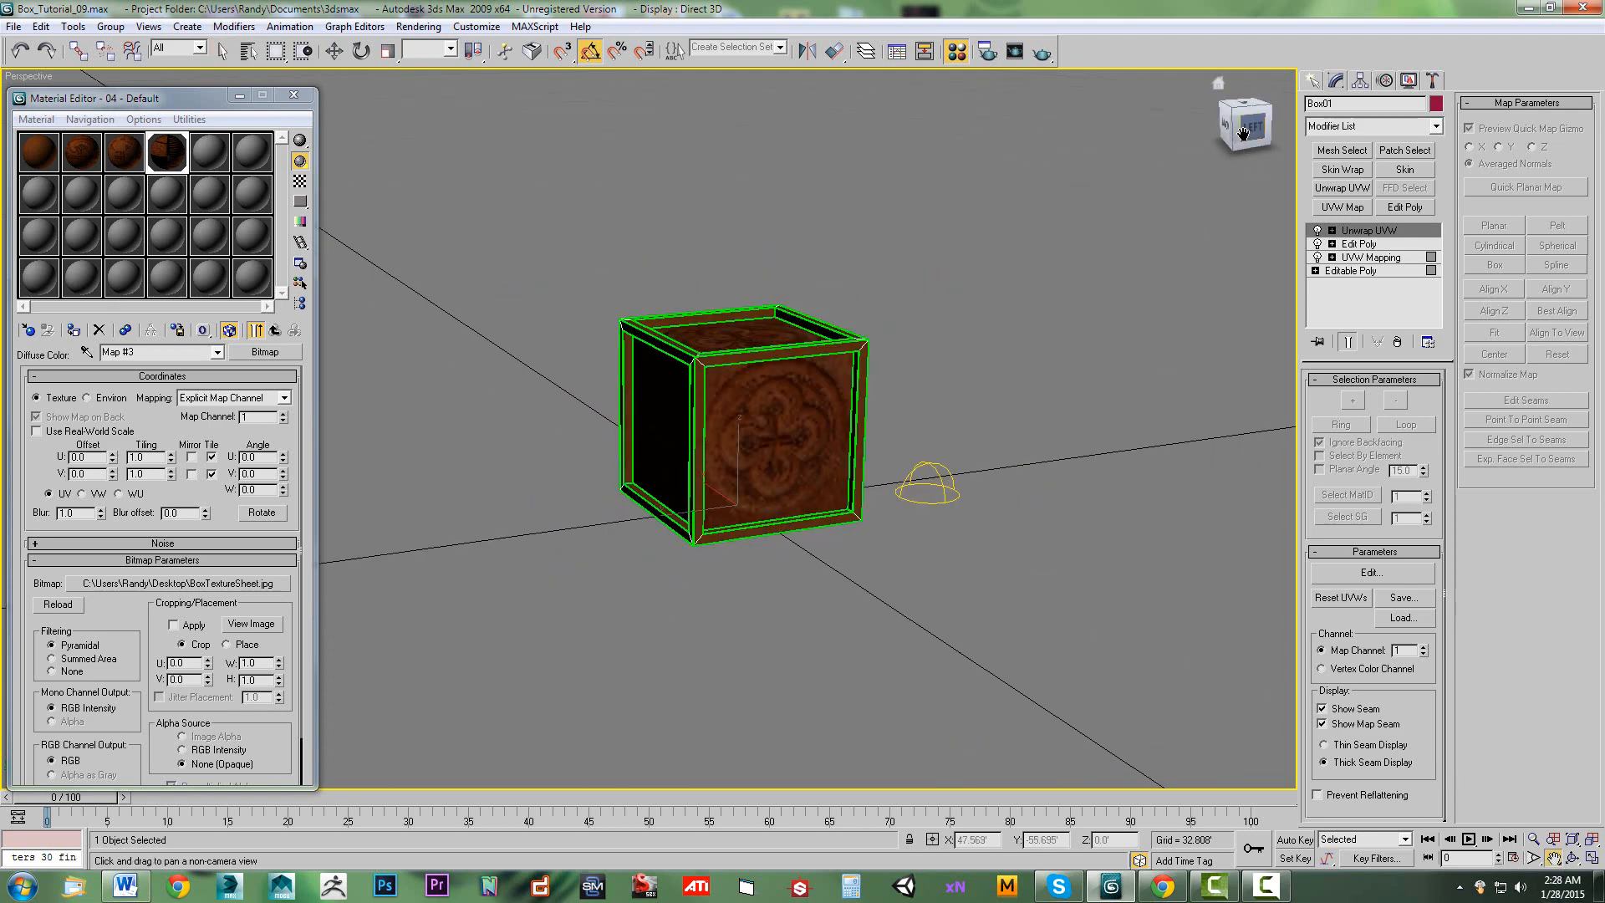
{"action": "mouse_move", "coordinate": [1243, 134]}
{"action": "left_mouse_down"}
{"action": "mouse_move", "coordinate": [1238, 154]}
{"action": "mouse_move", "coordinate": [1188, 148]}
{"action": "mouse_move", "coordinate": [1242, 152]}
{"action": "left_mouse_up"}
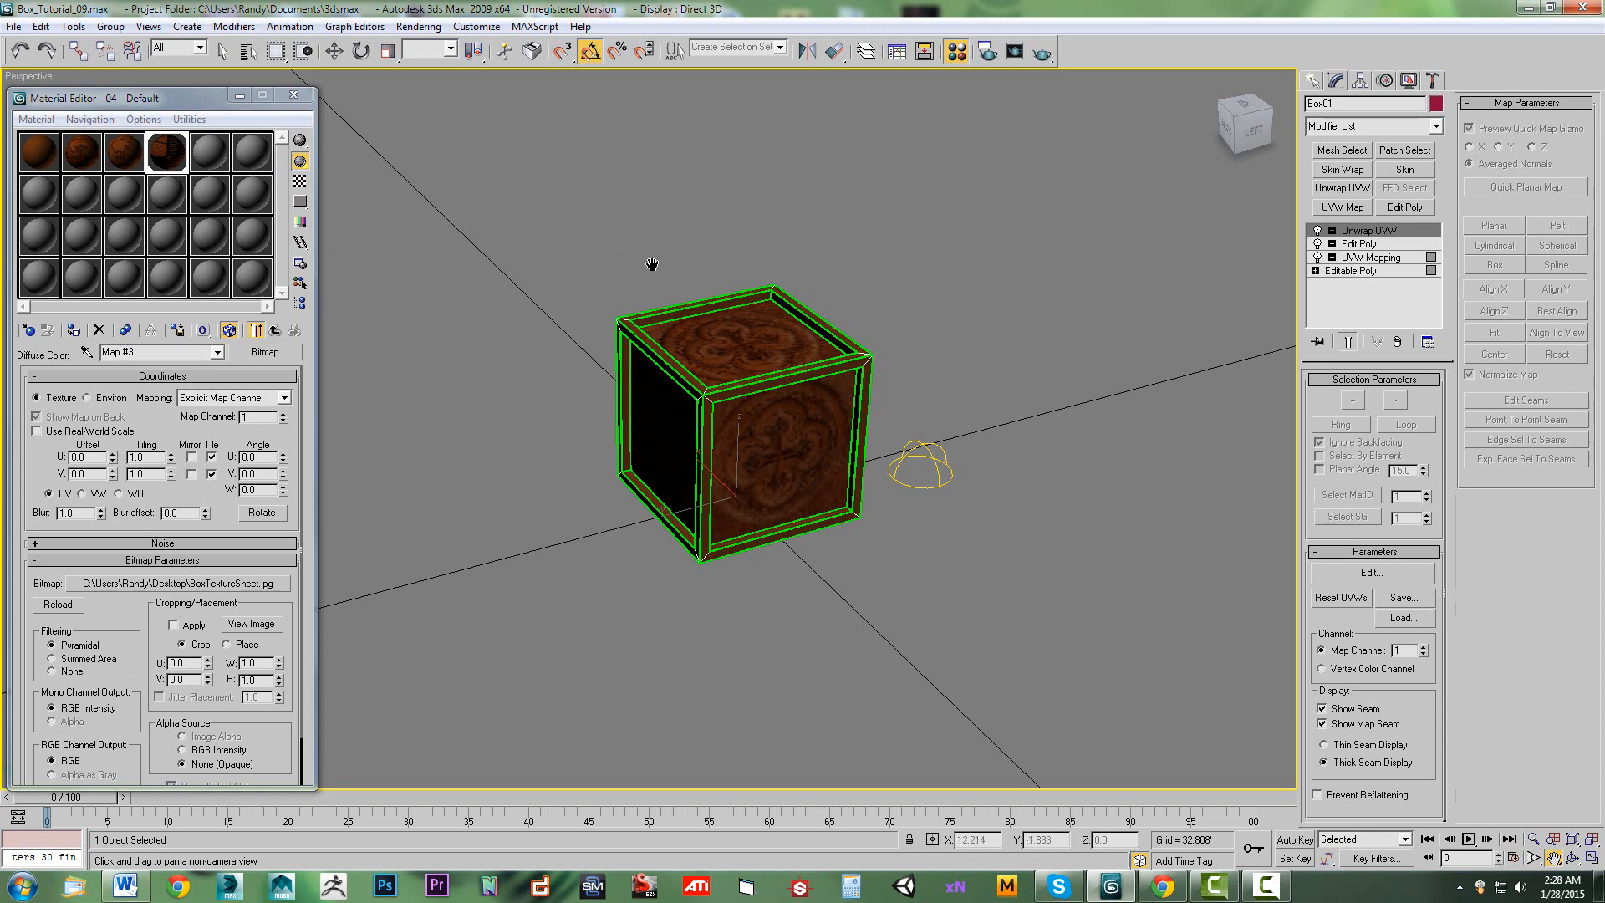
{"action": "left_click", "coordinate": [221, 52]}
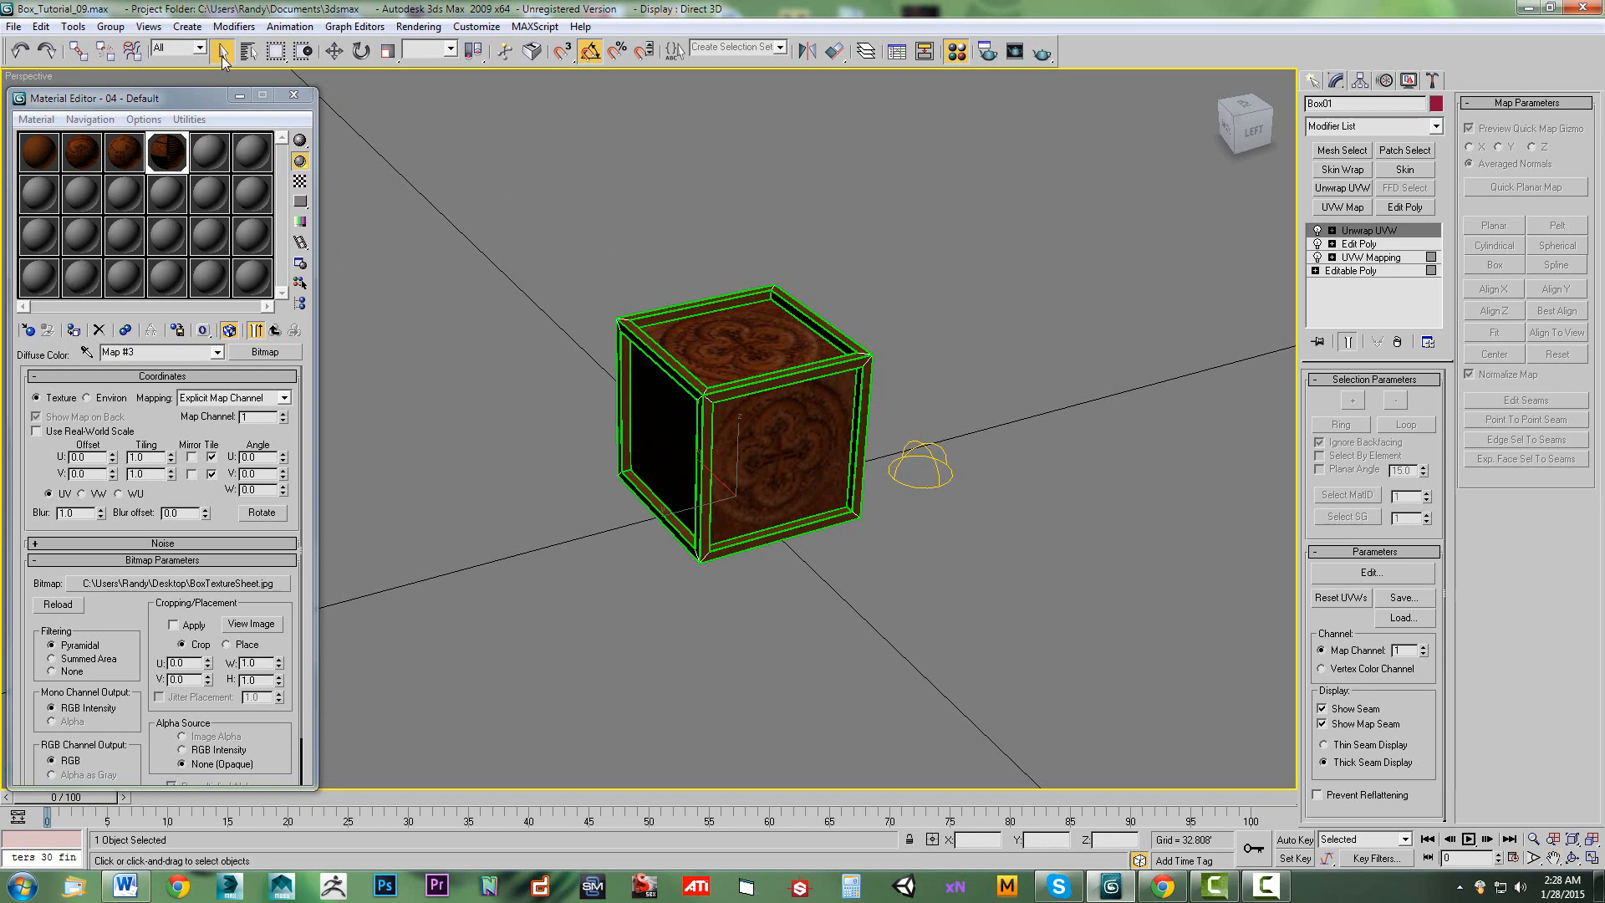
{"action": "left_click", "coordinate": [920, 444]}
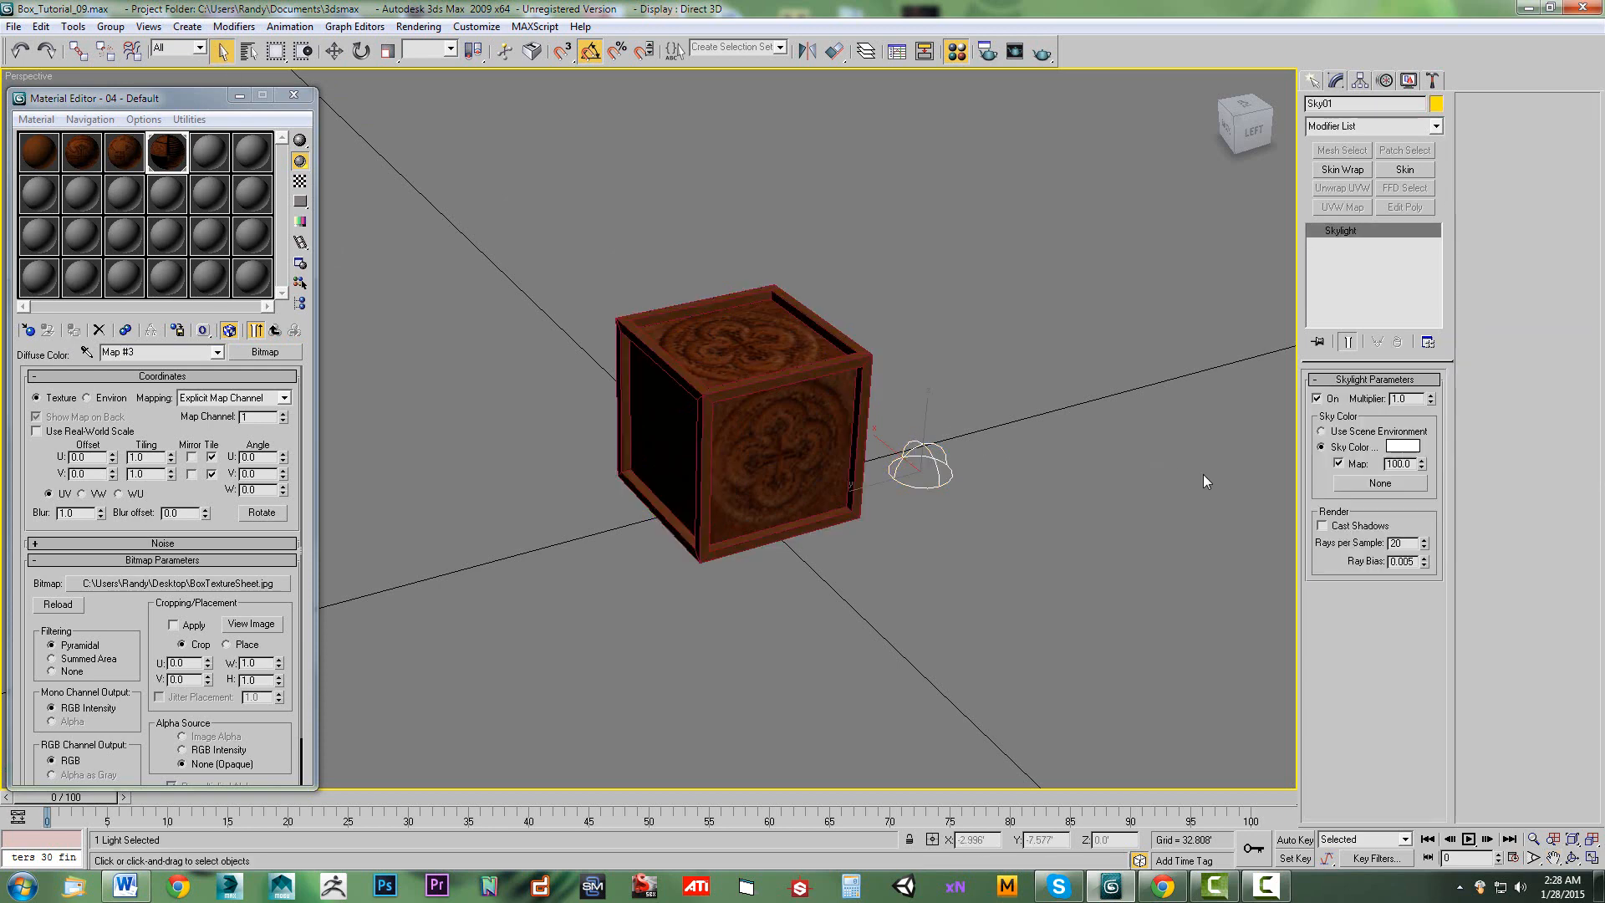
{"action": "left_click", "coordinate": [1402, 446]}
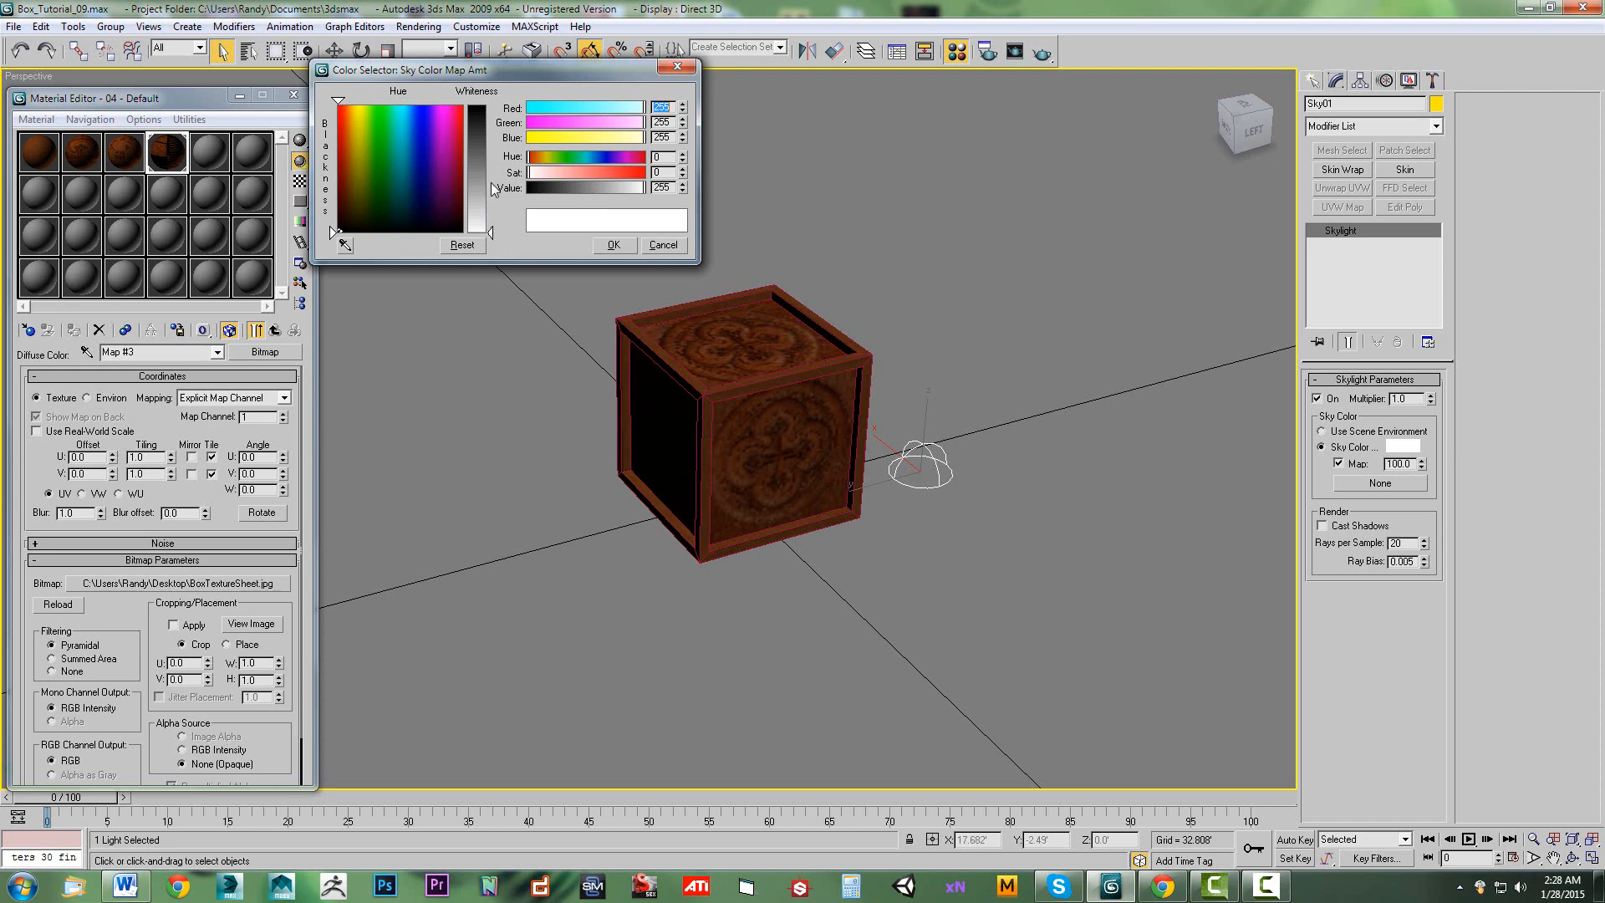
{"action": "left_click", "coordinate": [614, 247]}
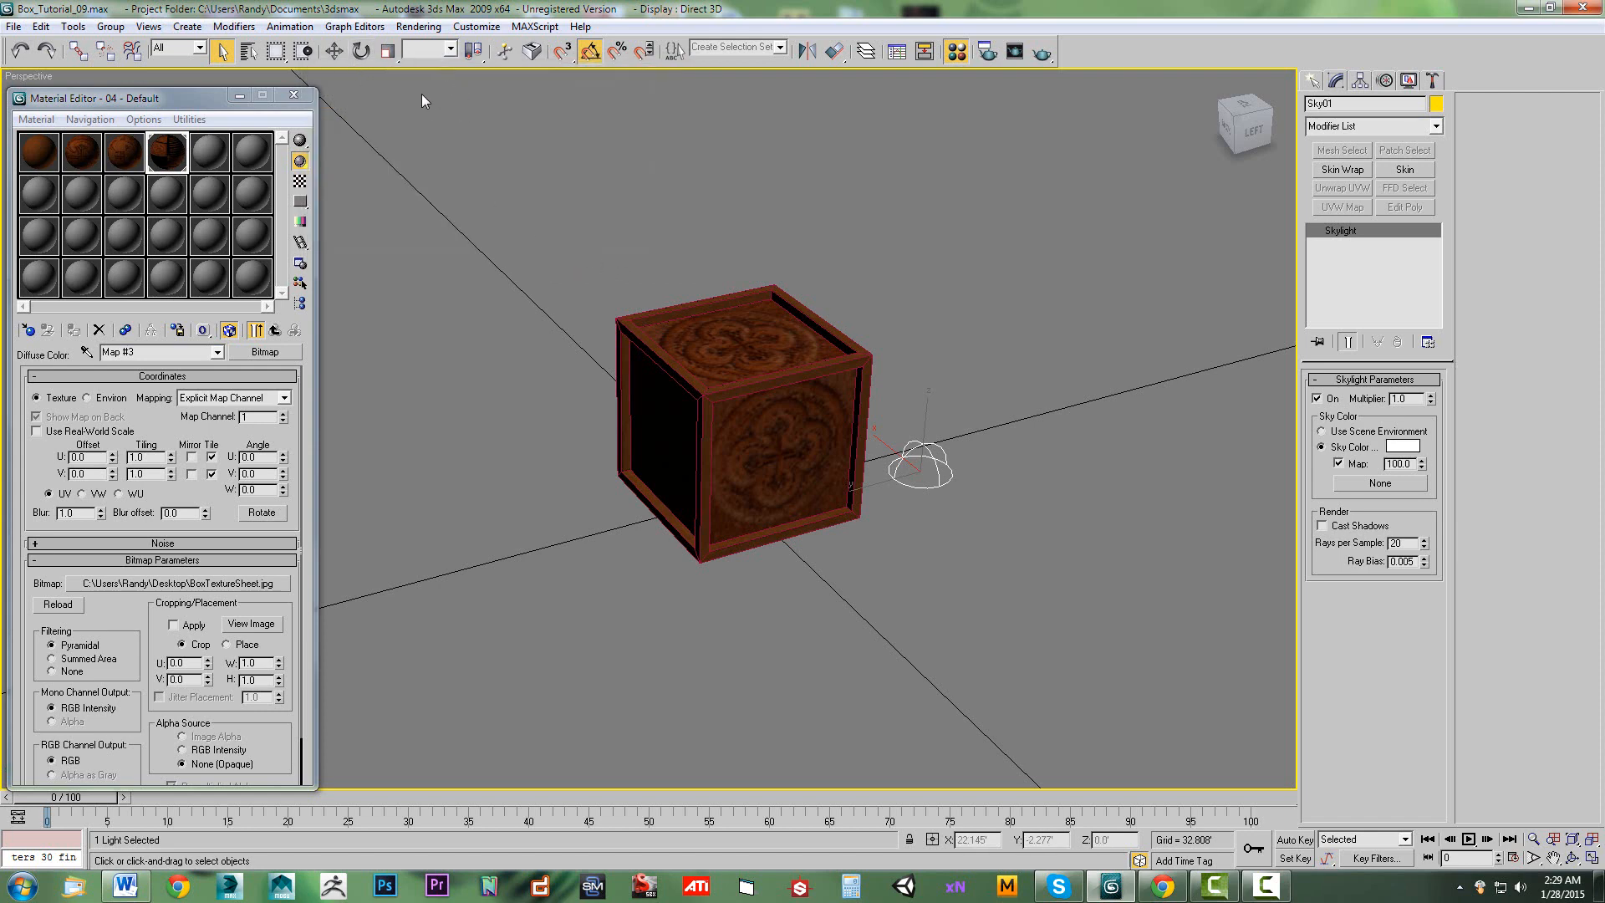
Set the environment's background color to white (255, 255, 255) and close the environment settings.
{"action": "left_click", "coordinate": [426, 28]}
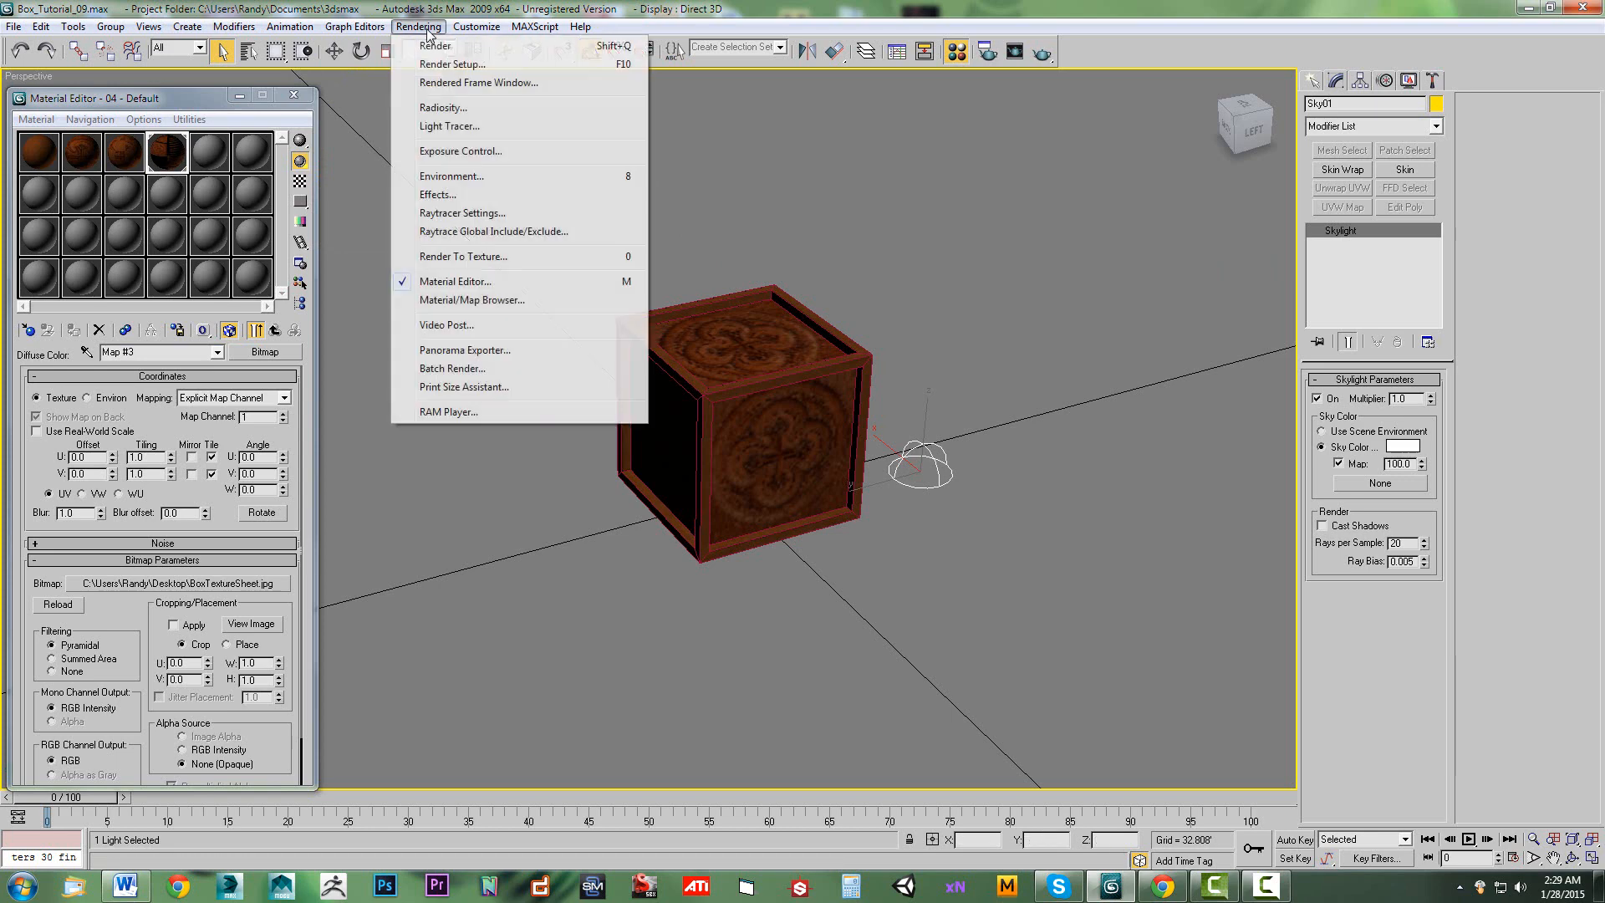
{"action": "left_click", "coordinate": [485, 178]}
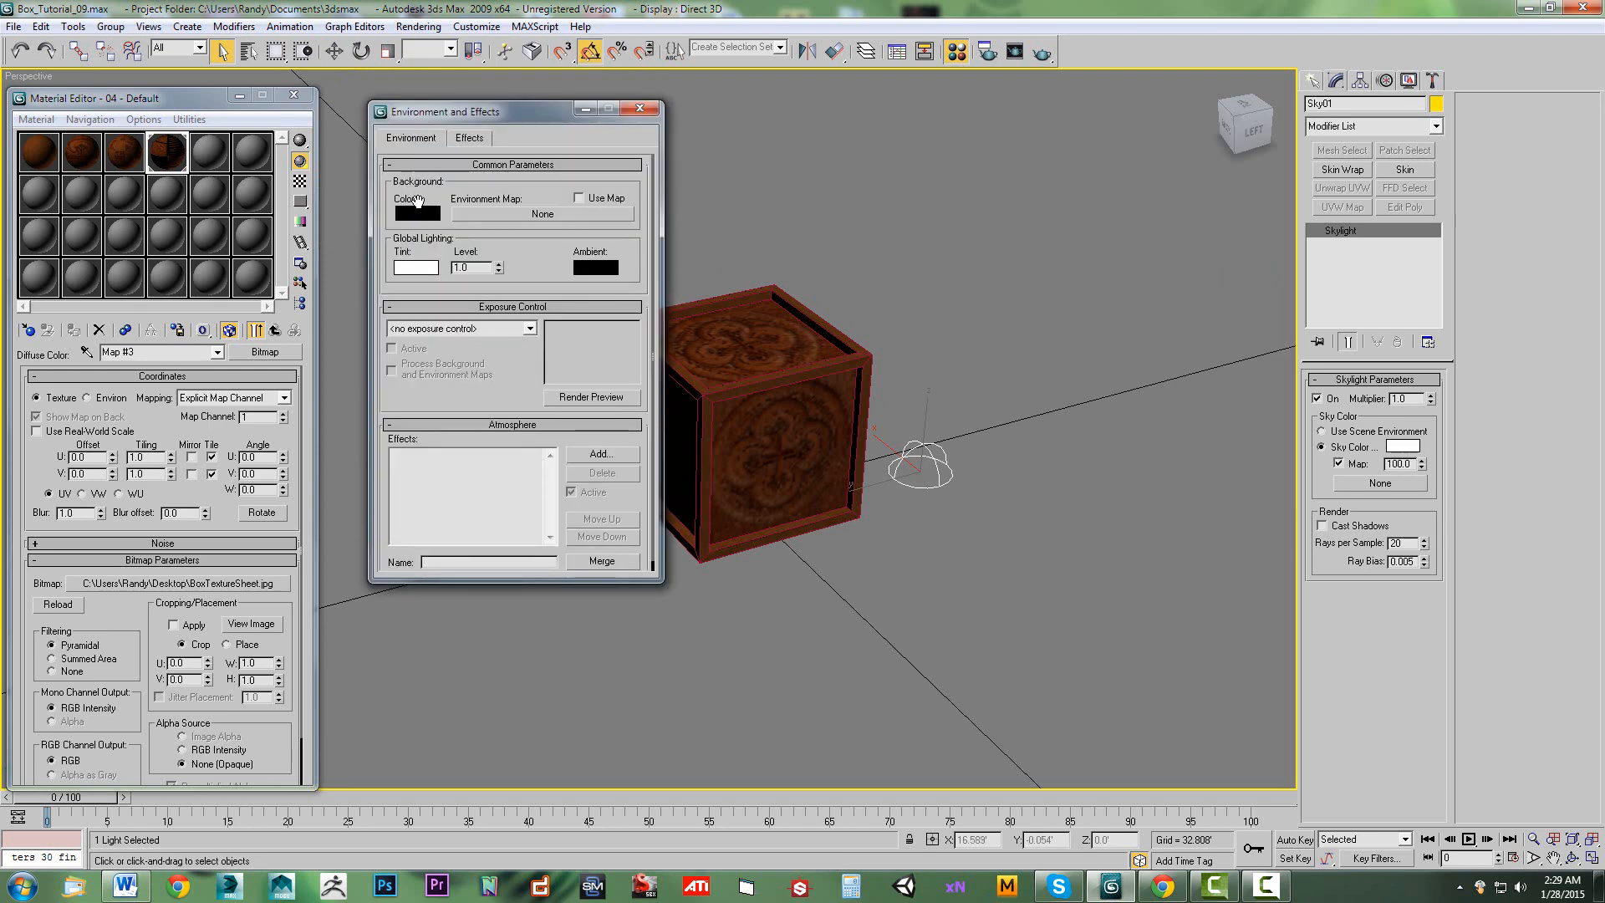
{"action": "left_click", "coordinate": [419, 215]}
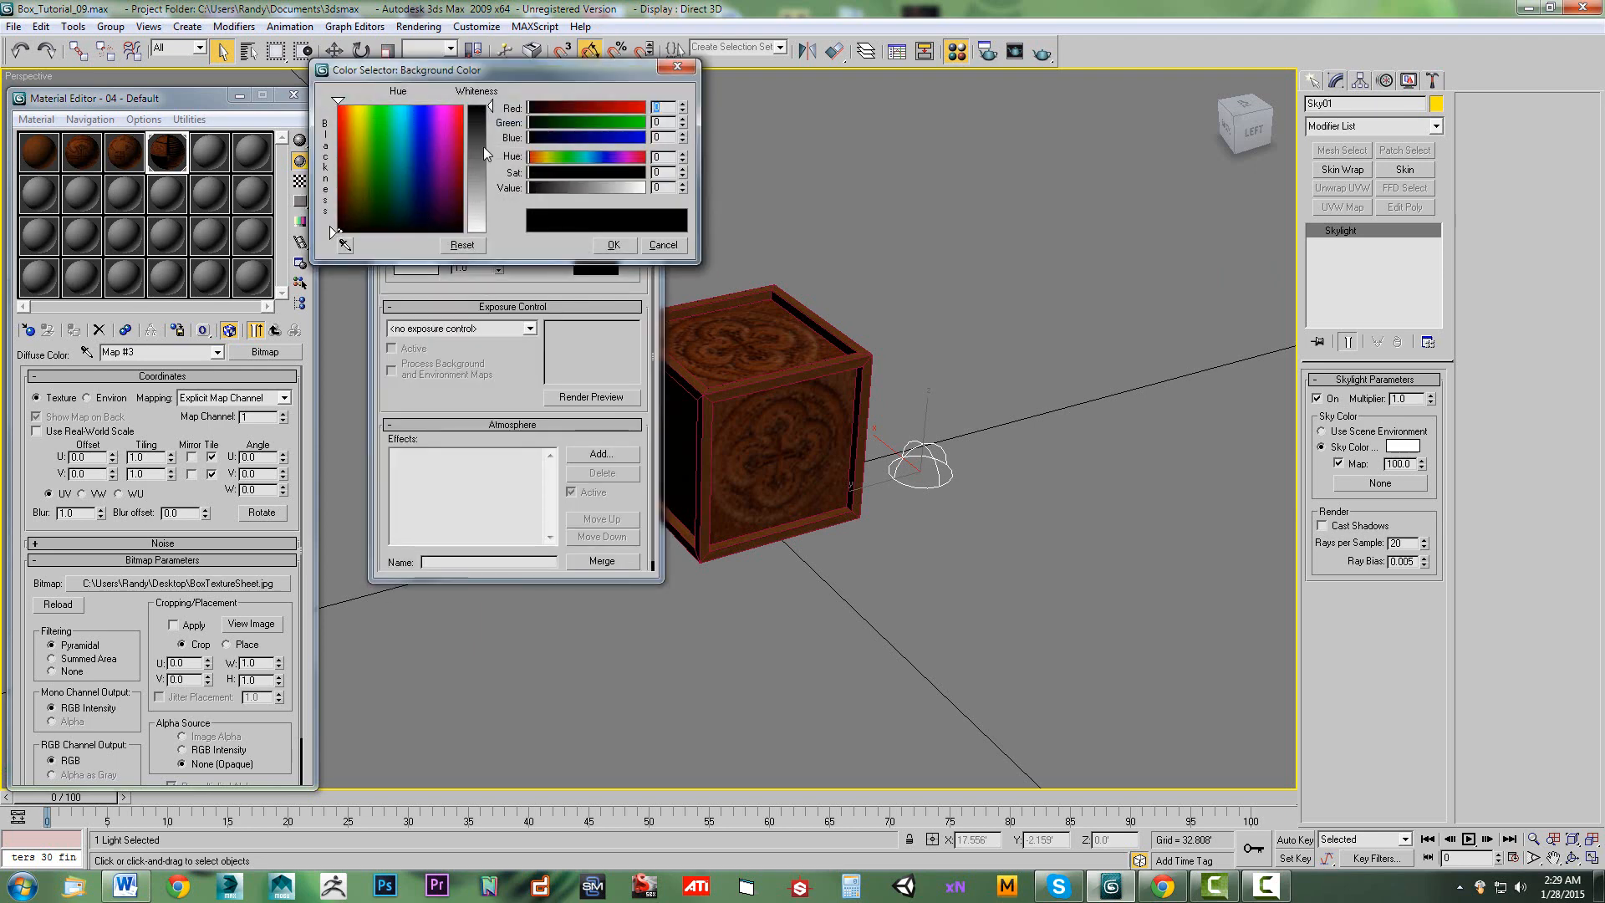
{"action": "left_click_drag", "start_coordinate": [493, 106], "coordinate": [490, 233]}
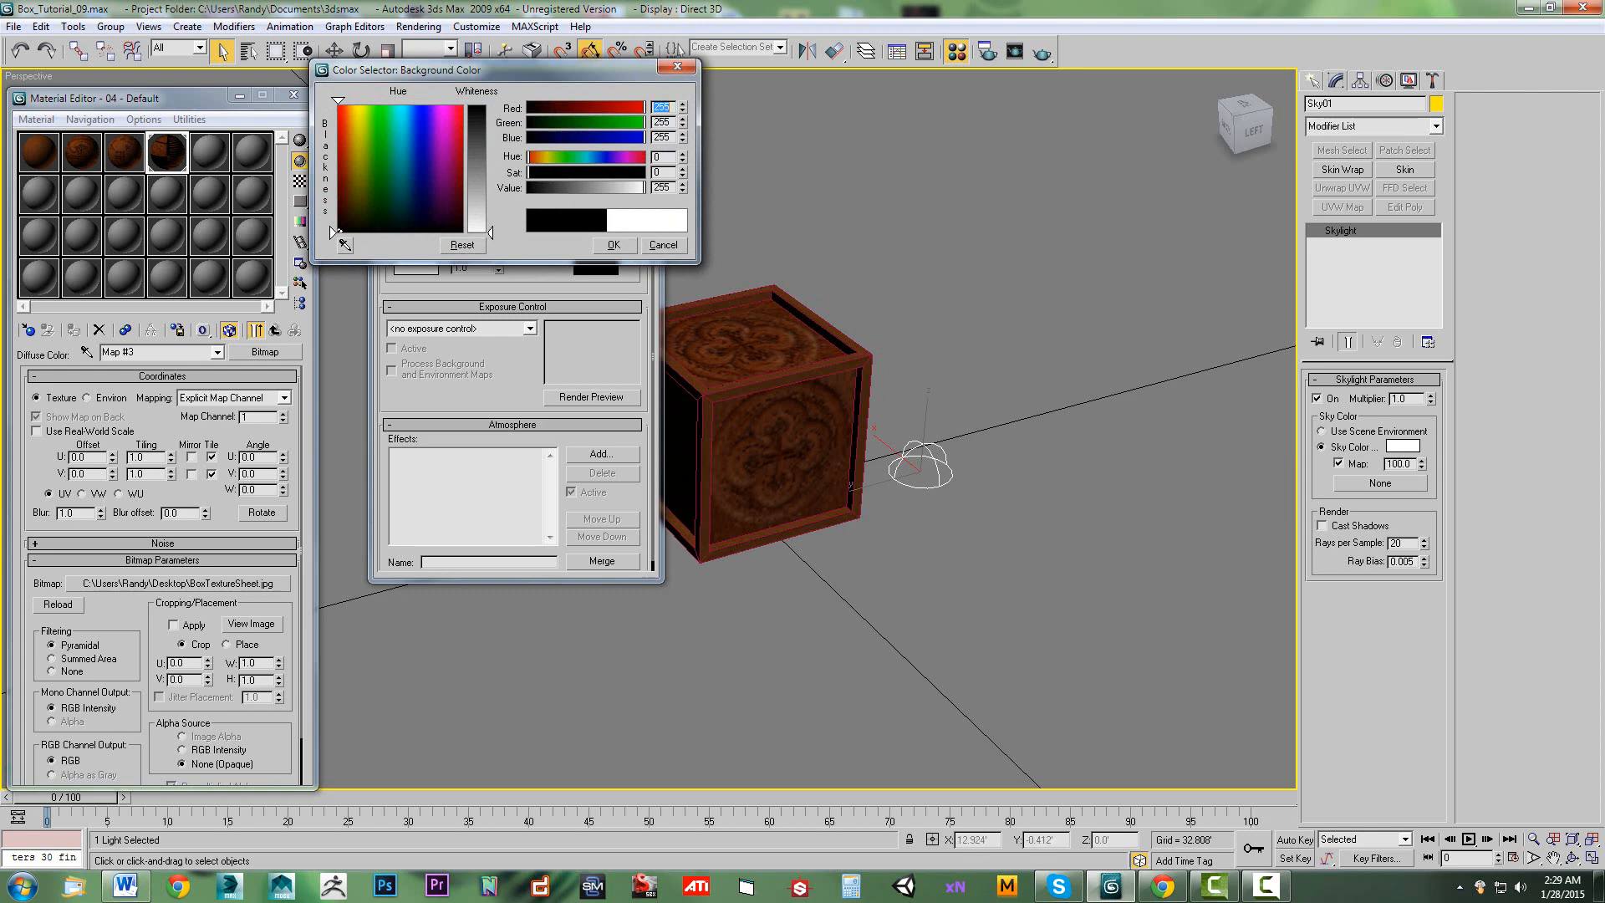
{"action": "left_click", "coordinate": [615, 245]}
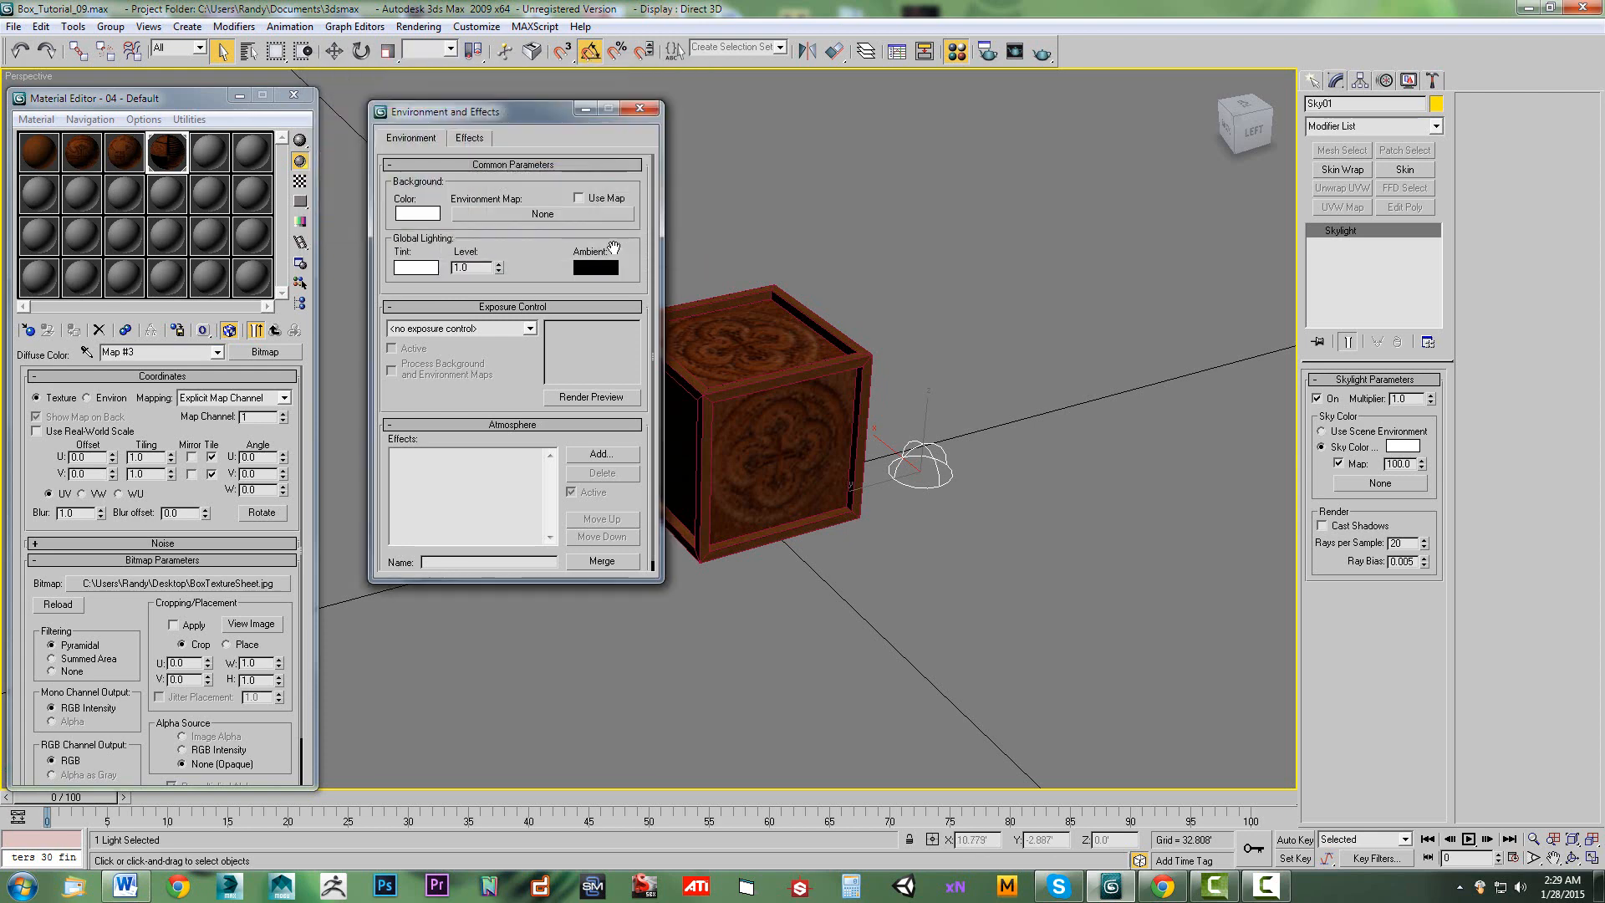
{"action": "left_click", "coordinate": [639, 110]}
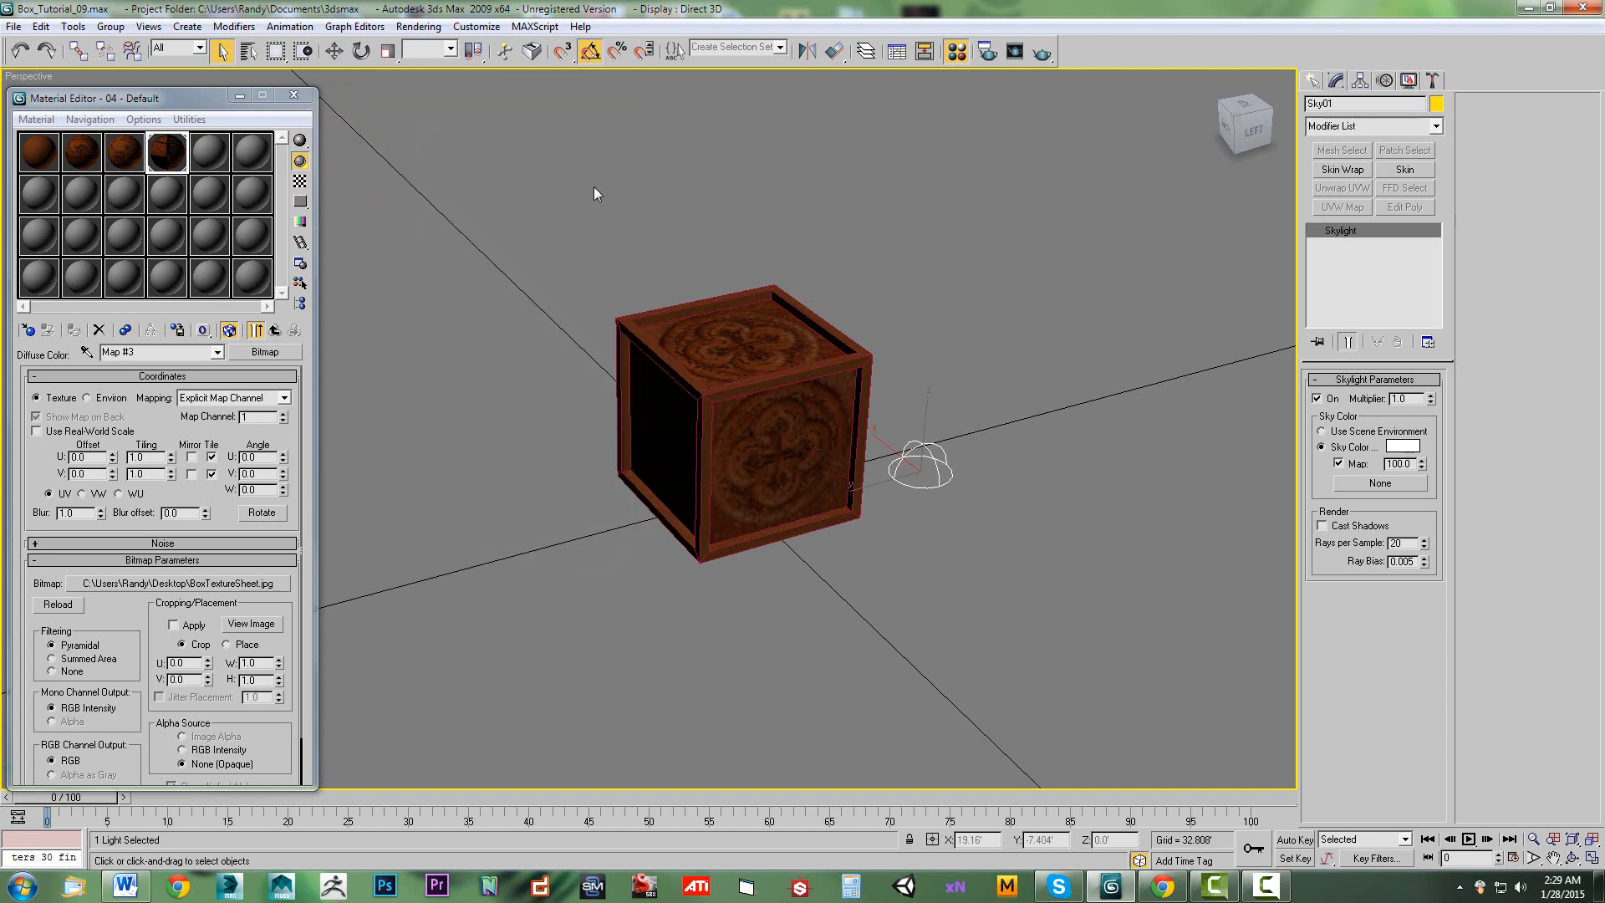
Set the Light Tracer to 1500 rays per sample, filter size 1.5 and initial sample spacing 4x4.
{"action": "left_click", "coordinate": [427, 31]}
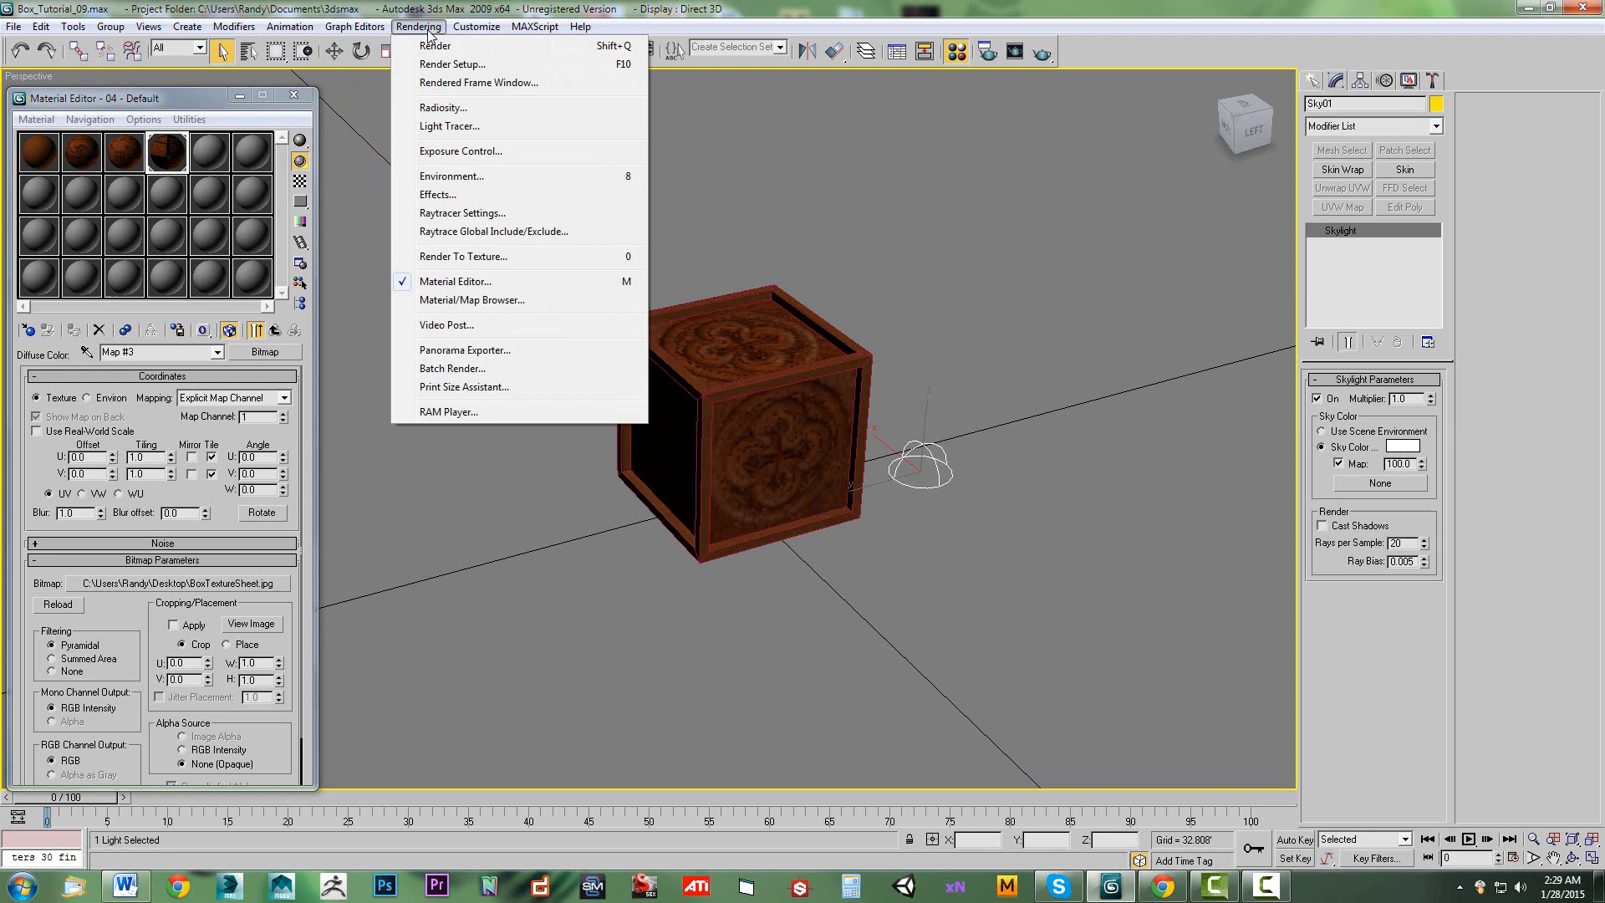
{"action": "left_click", "coordinate": [441, 131]}
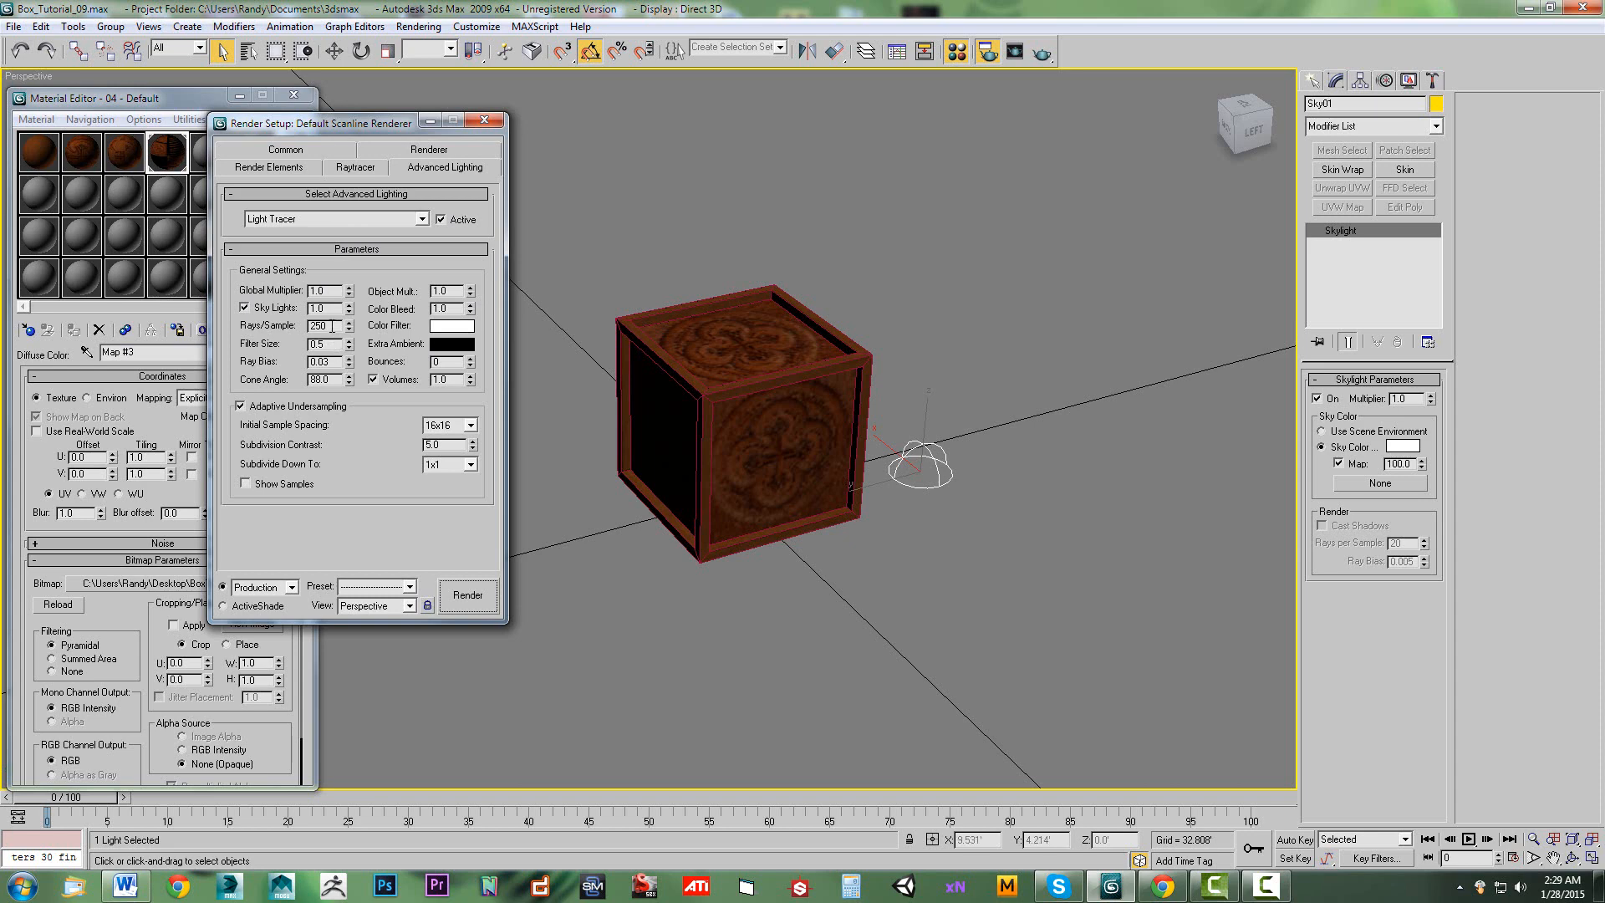
{"action": "left_click_drag", "start_coordinate": [332, 327], "coordinate": [301, 326]}
{"action": "type", "text": "1500"}
{"action": "left_click_drag", "start_coordinate": [335, 344], "coordinate": [290, 343]}
{"action": "left_click", "coordinate": [471, 425]}
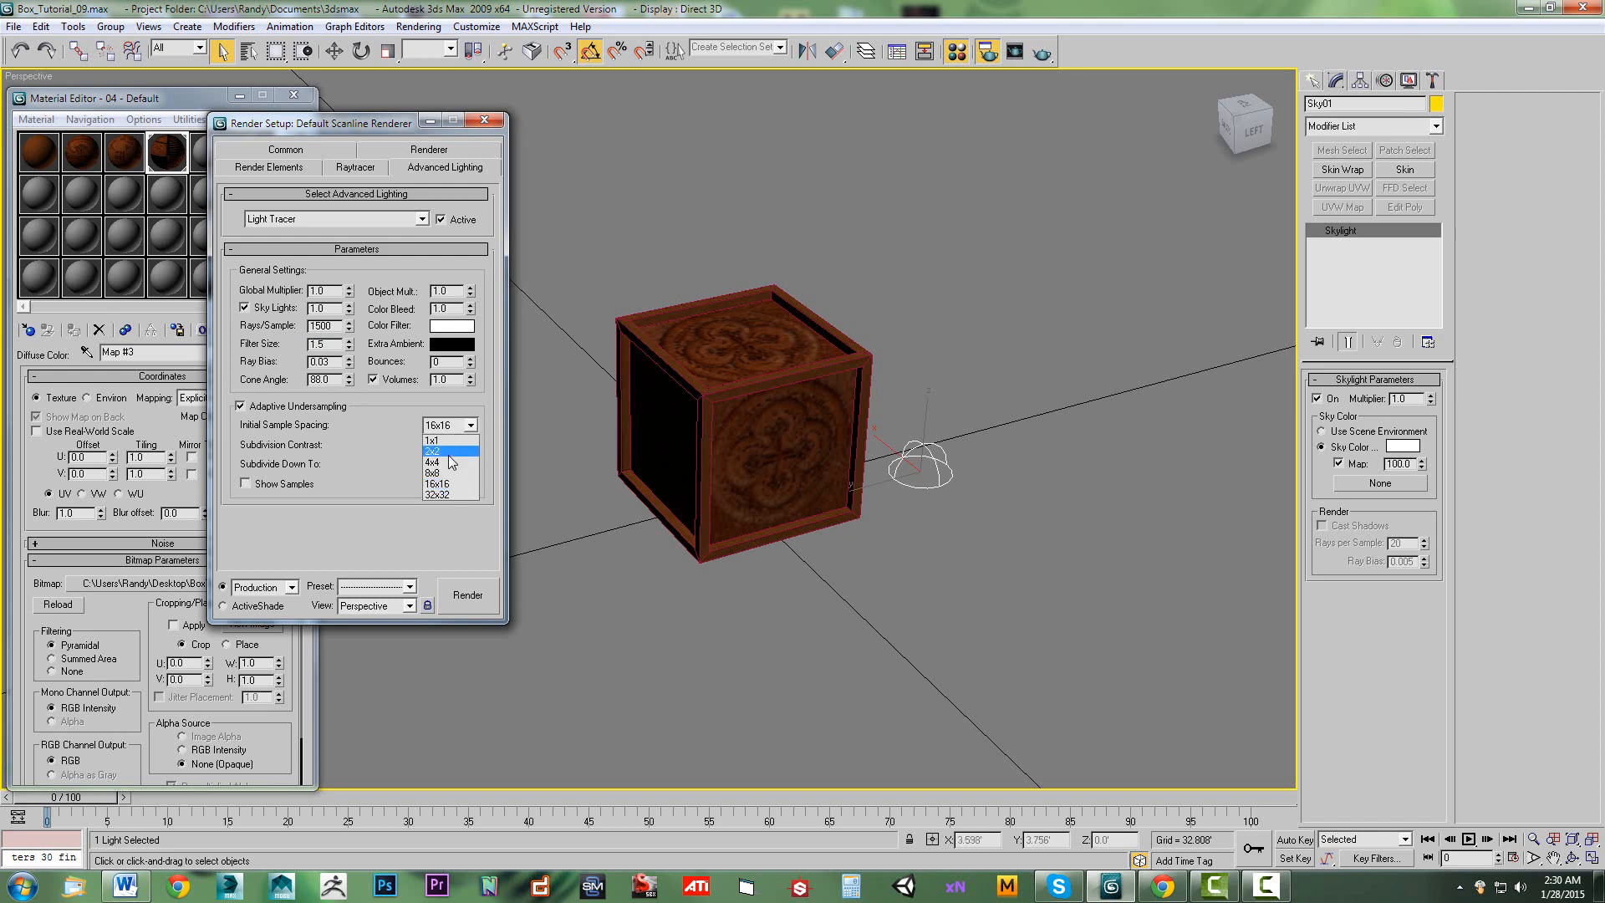
{"action": "left_click", "coordinate": [451, 463]}
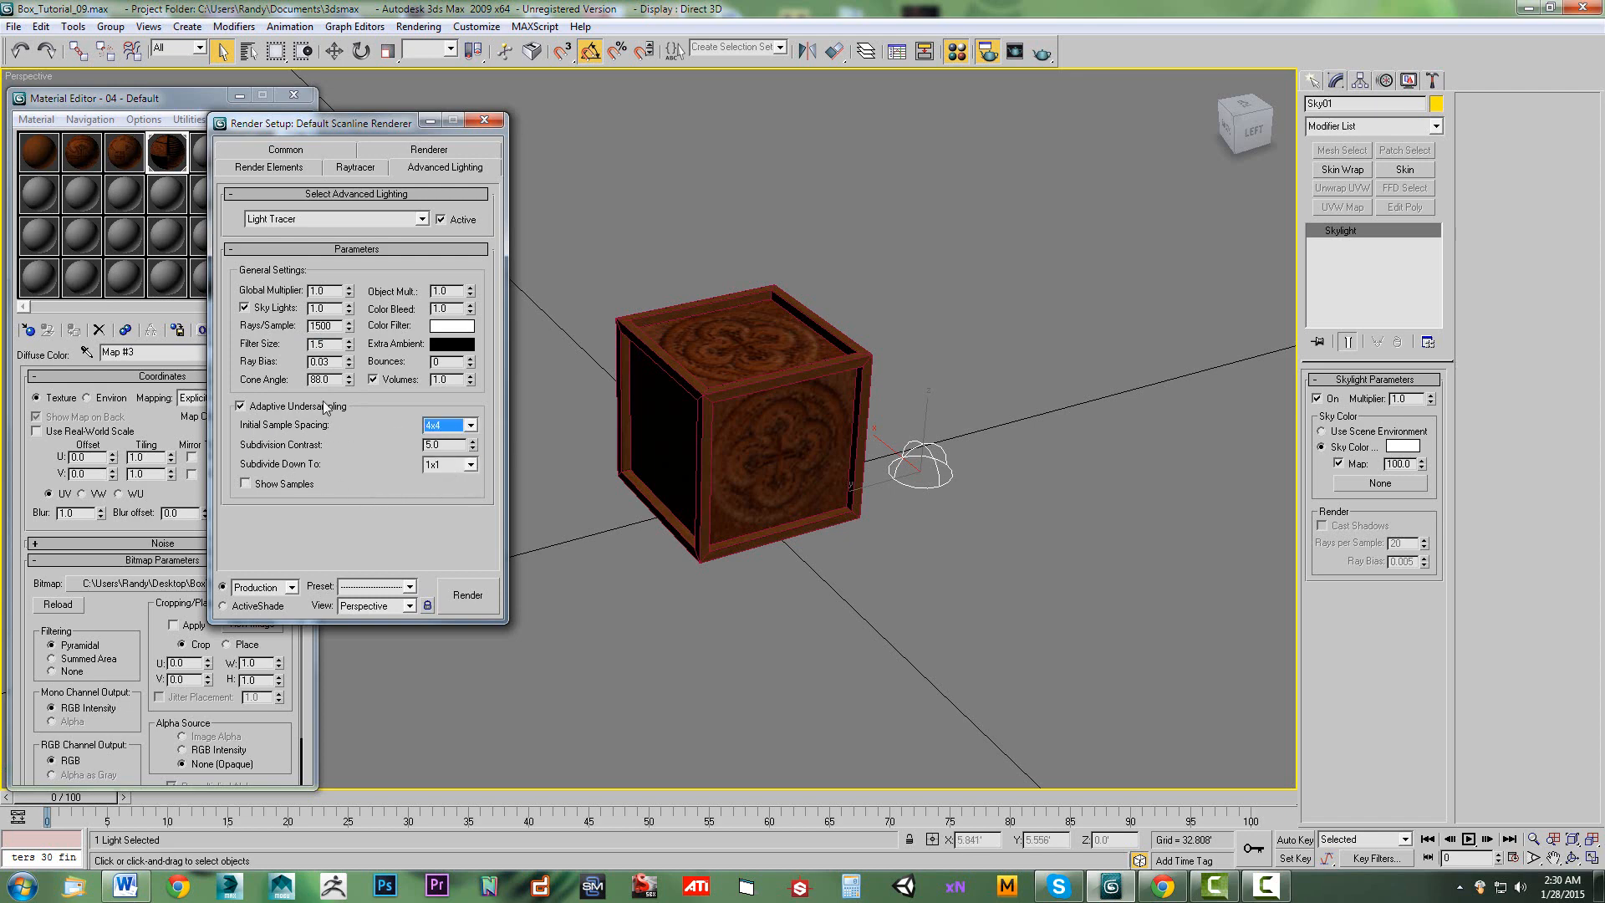
Render the perspective view with the new Light Tracer settings, and close the rendered image.
{"action": "left_click", "coordinate": [458, 596]}
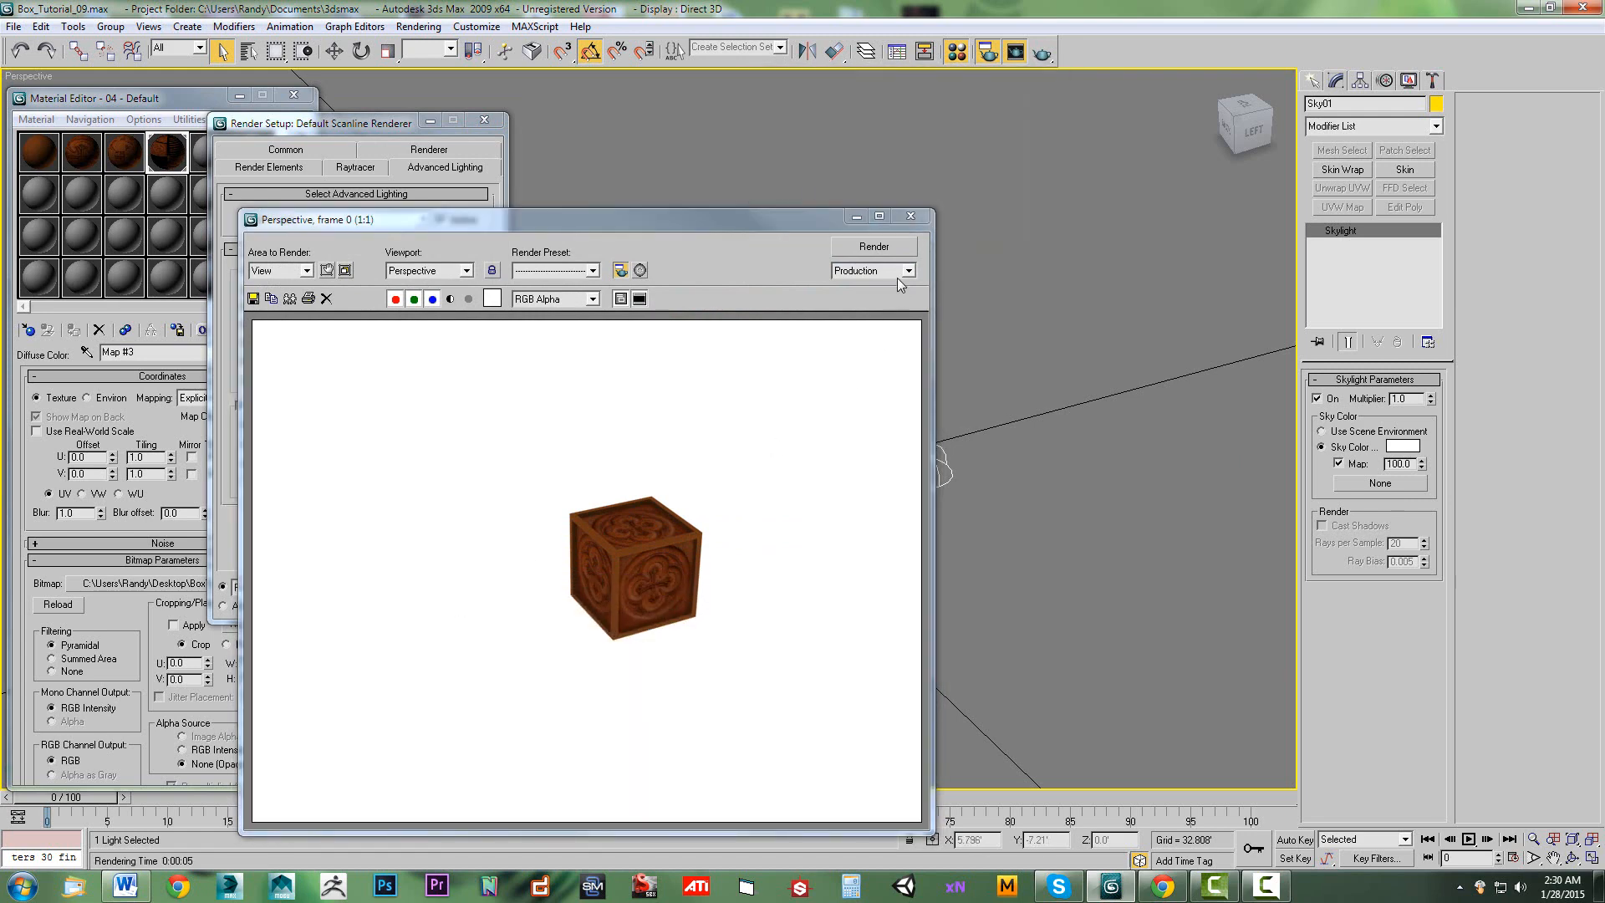
{"action": "left_click", "coordinate": [916, 201]}
{"action": "left_click", "coordinate": [911, 216]}
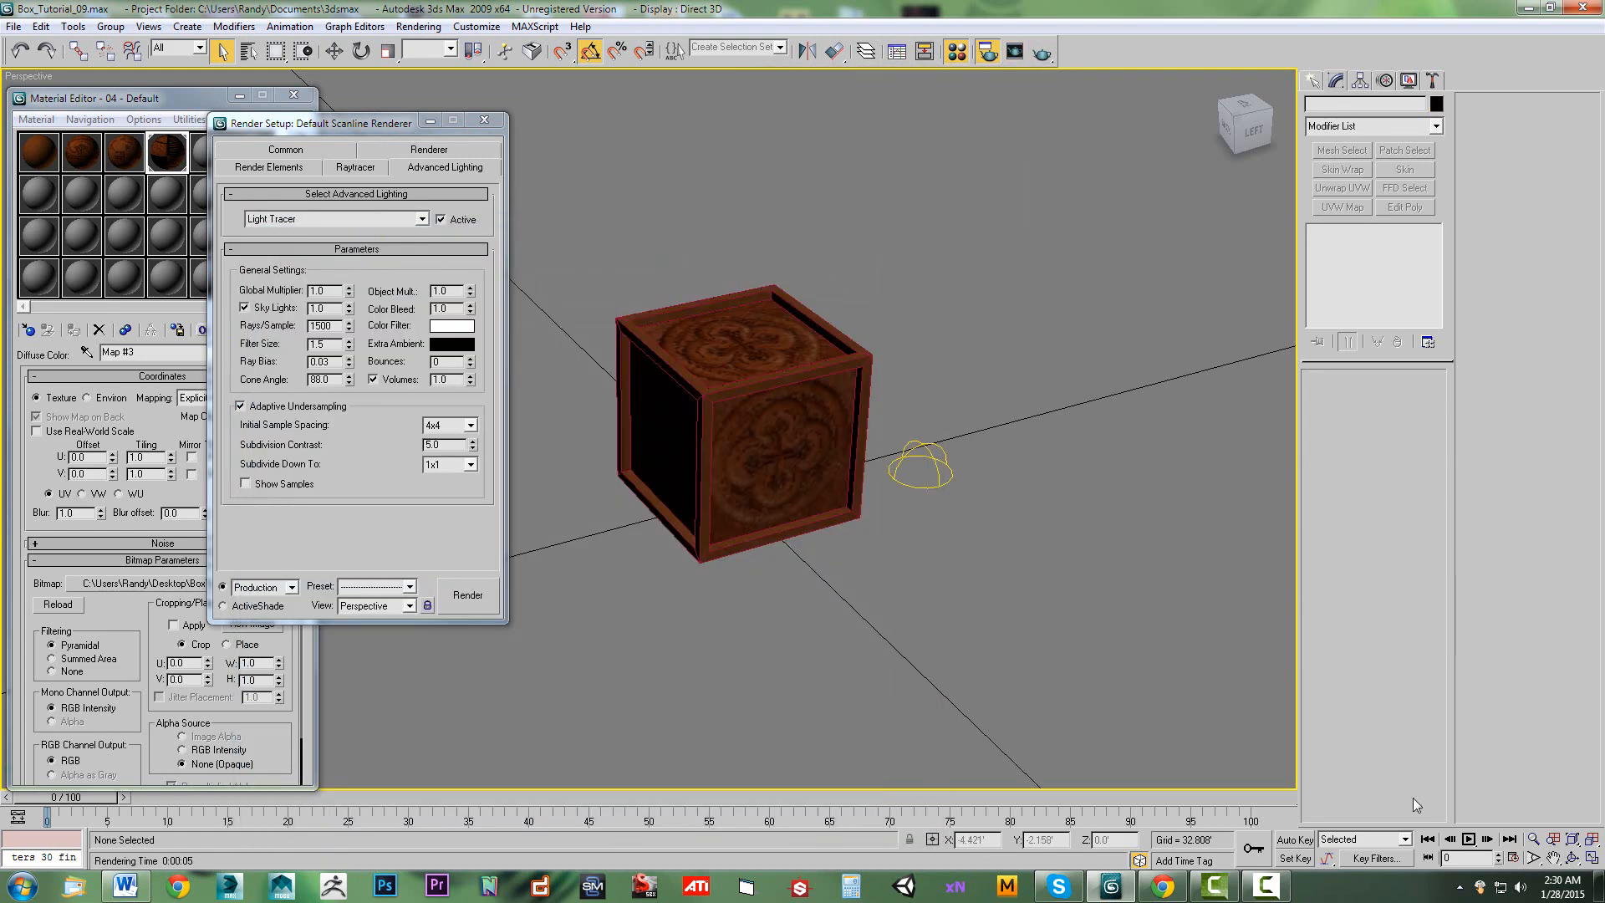
Render a closer perspective view of the box, and close the rendered image, the render setup and the material editor.
{"action": "left_click", "coordinate": [1554, 859]}
{"action": "mouse_move", "coordinate": [880, 637]}
{"action": "left_mouse_down"}
{"action": "mouse_move", "coordinate": [910, 620]}
{"action": "mouse_move", "coordinate": [878, 640]}
{"action": "left_mouse_up"}
{"action": "scroll", "coordinate": [798, 599], "scroll_direction": "up", "scroll_amount": 5}
{"action": "left_click_drag", "start_coordinate": [799, 599], "coordinate": [678, 588]}
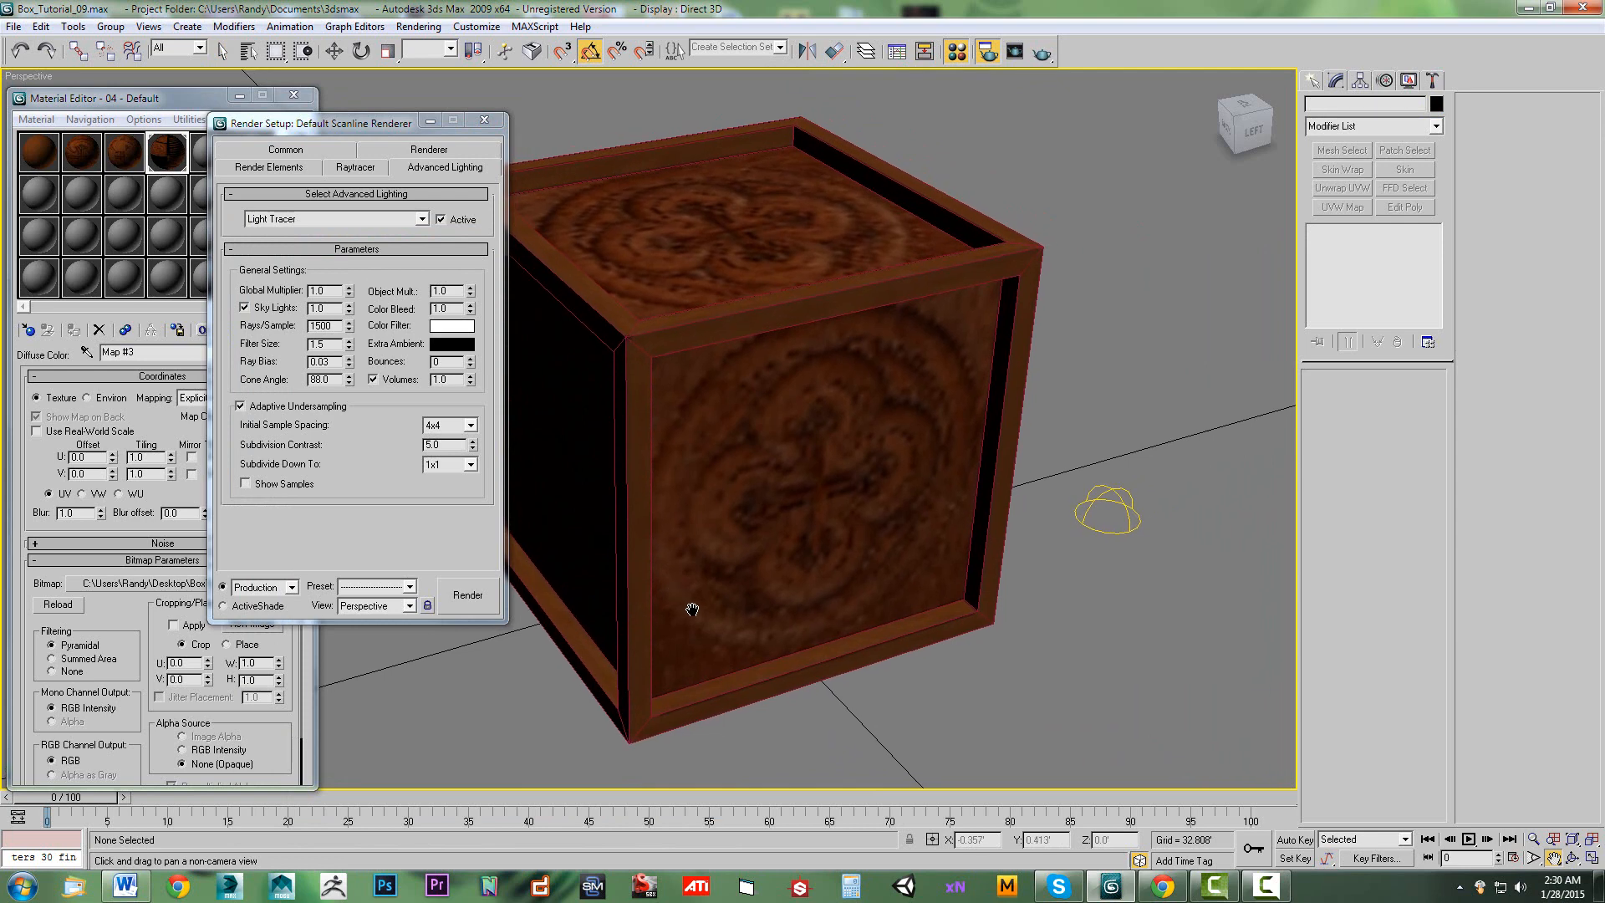
{"action": "left_click", "coordinate": [475, 604]}
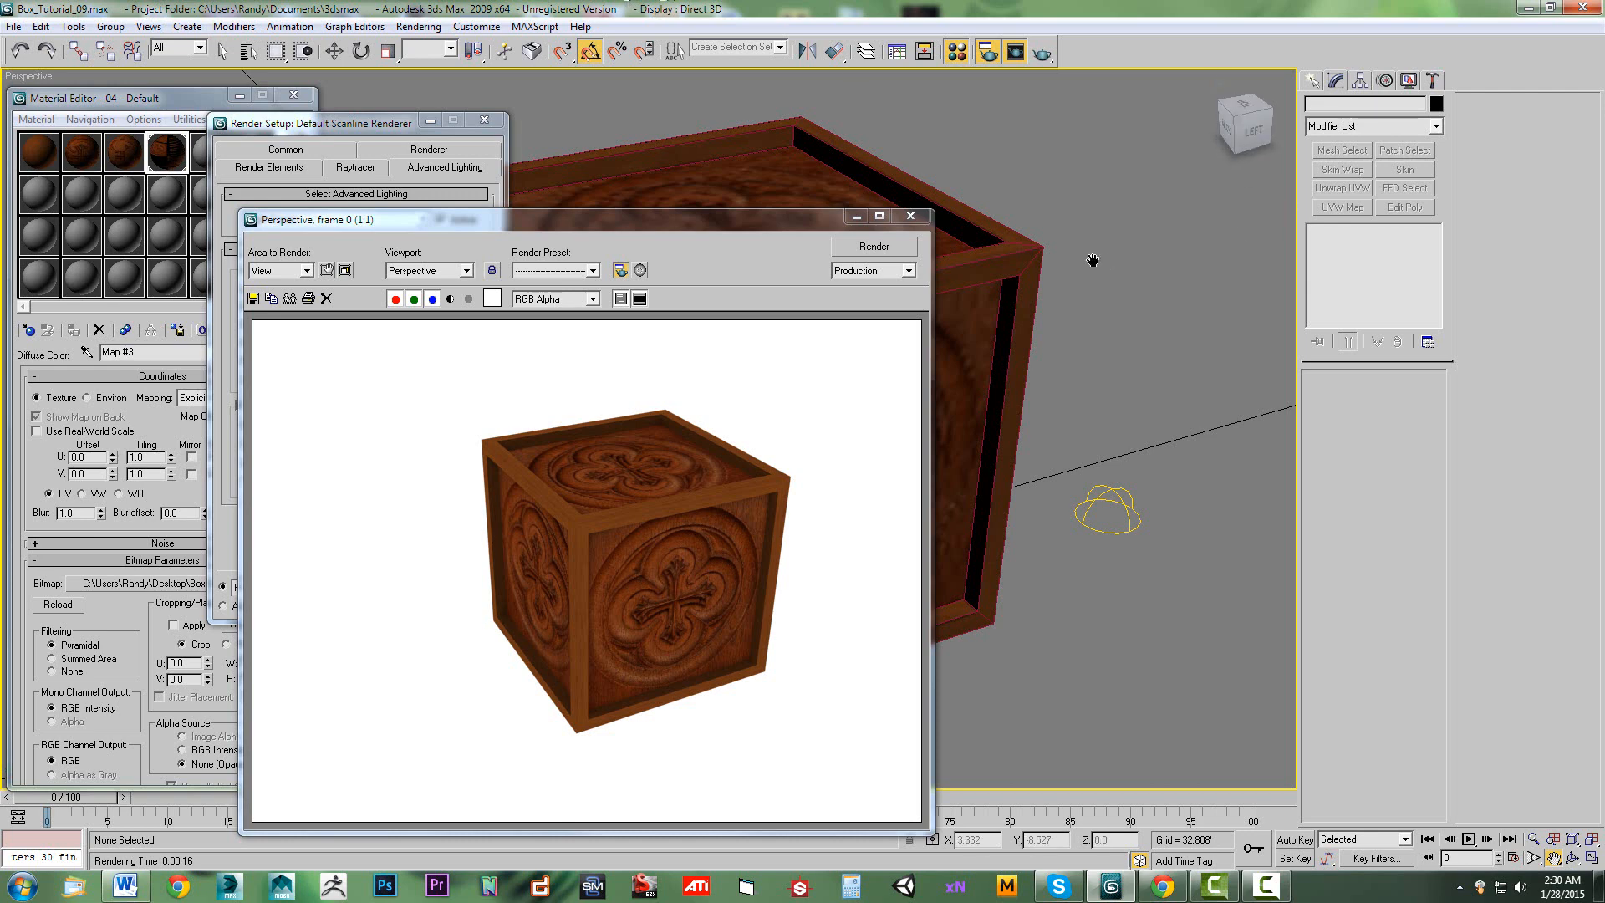
{"action": "left_click", "coordinate": [911, 215]}
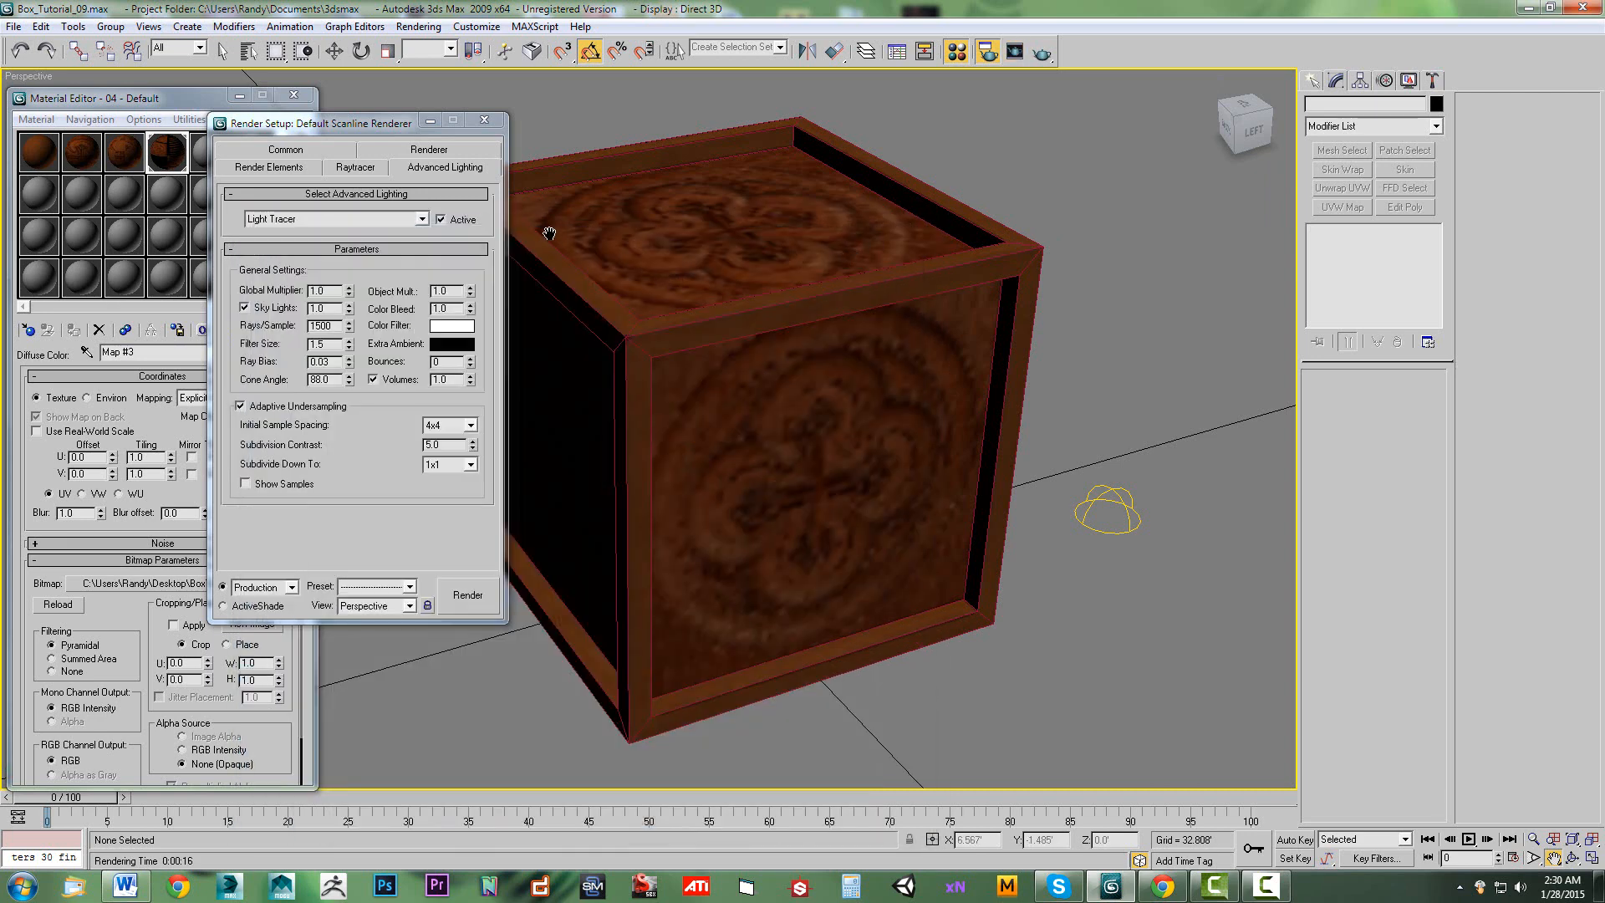
{"action": "left_click", "coordinate": [484, 120]}
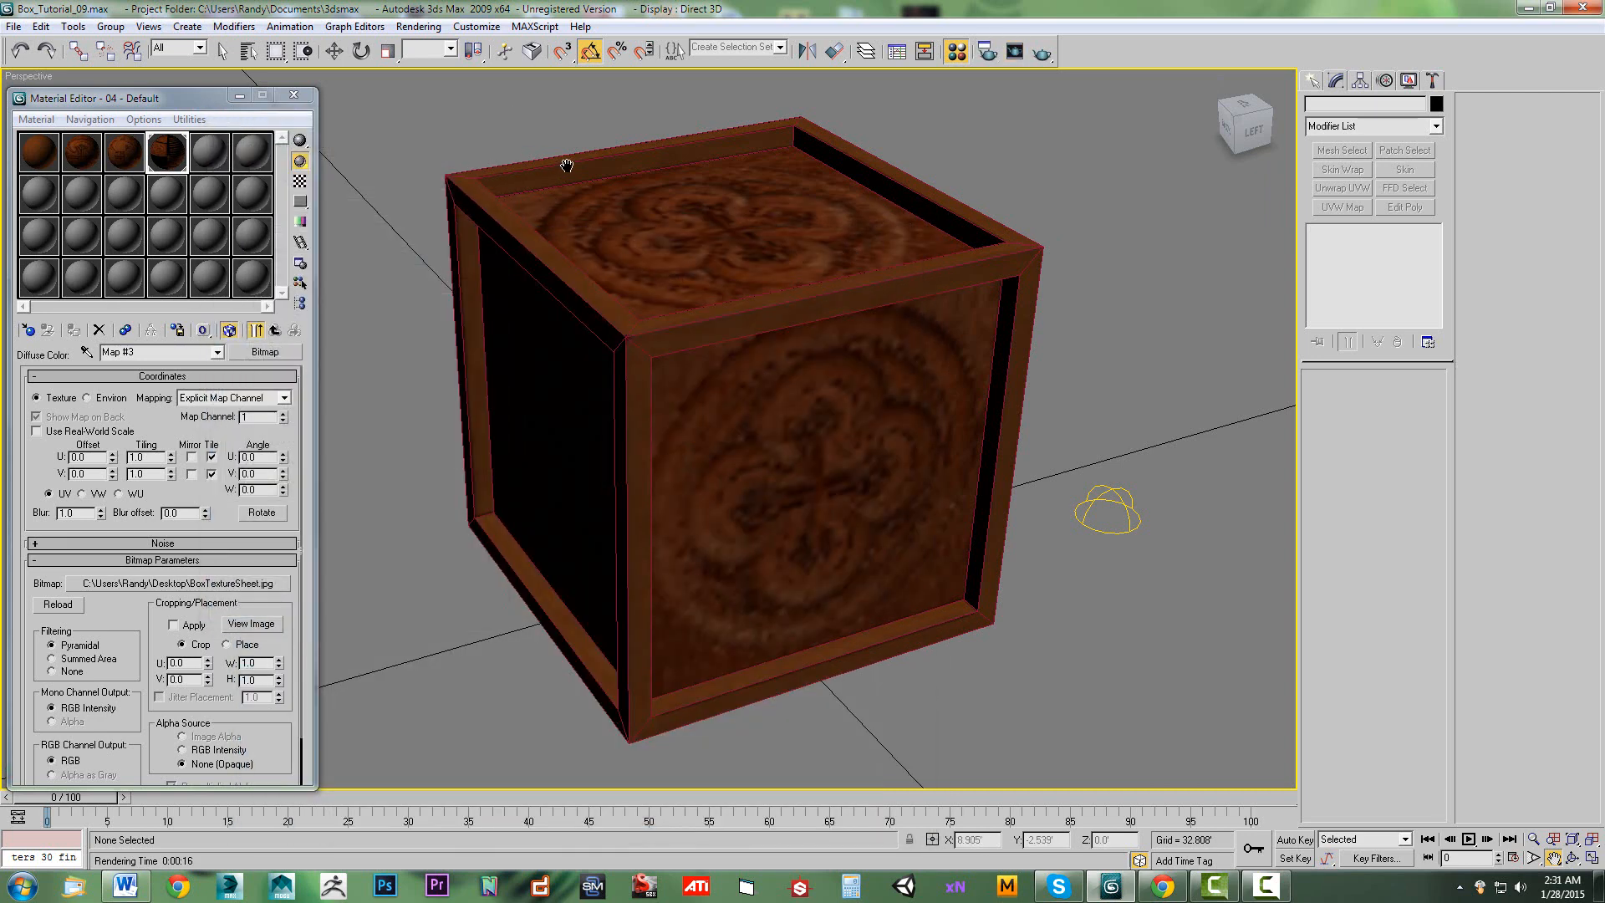
{"action": "left_click", "coordinate": [295, 96]}
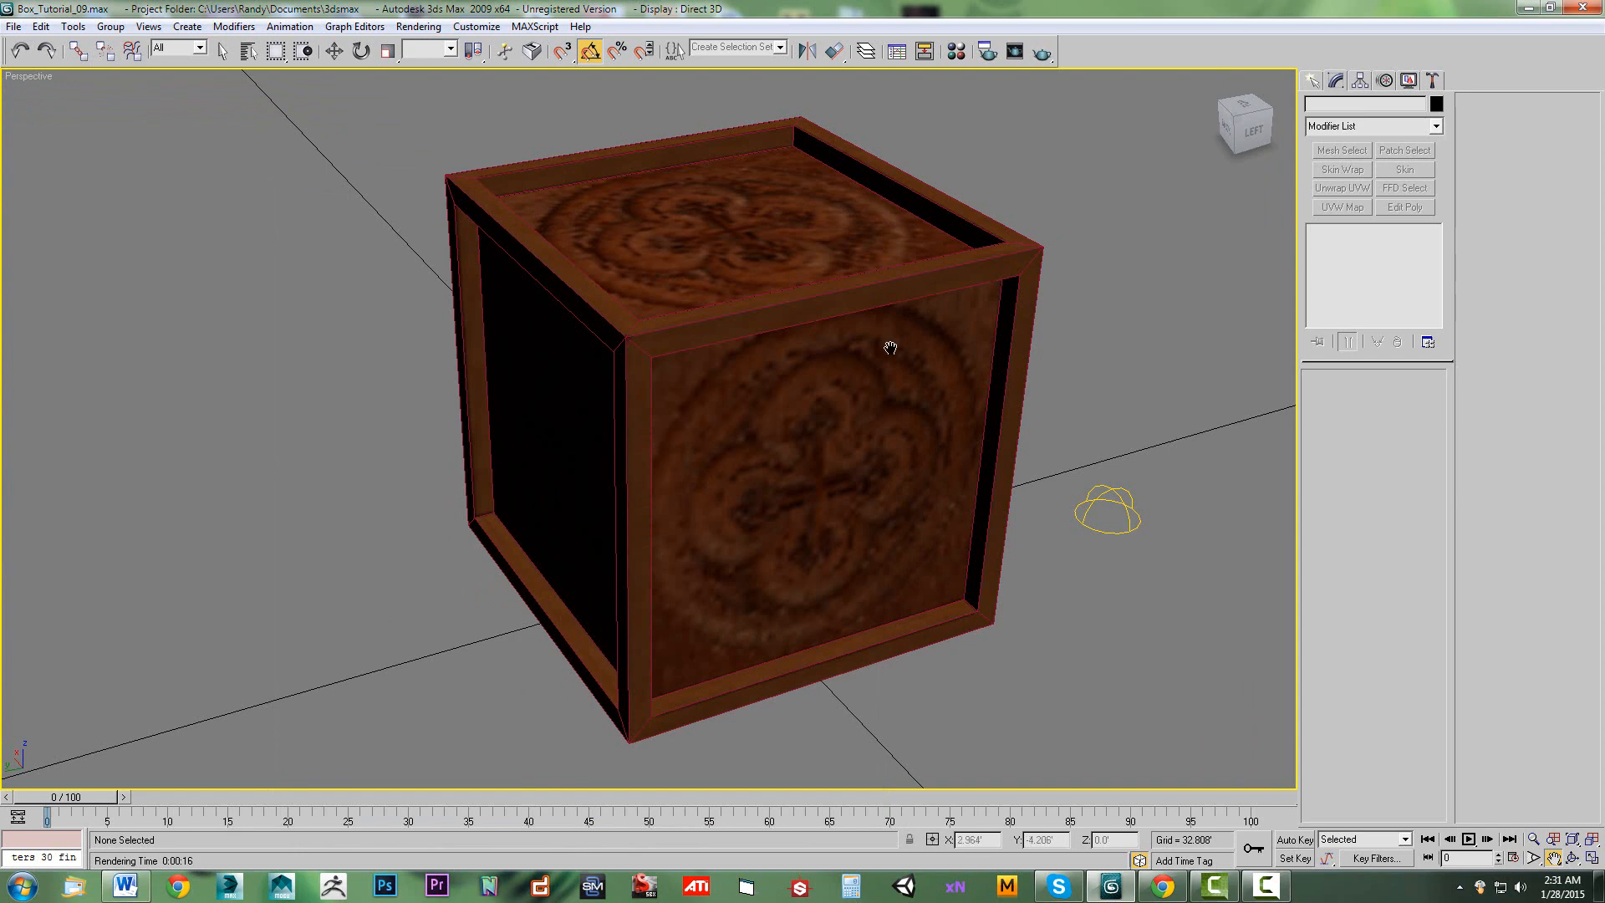
Set the box's Unwrap UVW map channel to 2 and assign the Multi/Sub-Object material orig_orig_03 - Default to it.
{"action": "left_click", "coordinate": [222, 51]}
{"action": "left_click", "coordinate": [713, 346]}
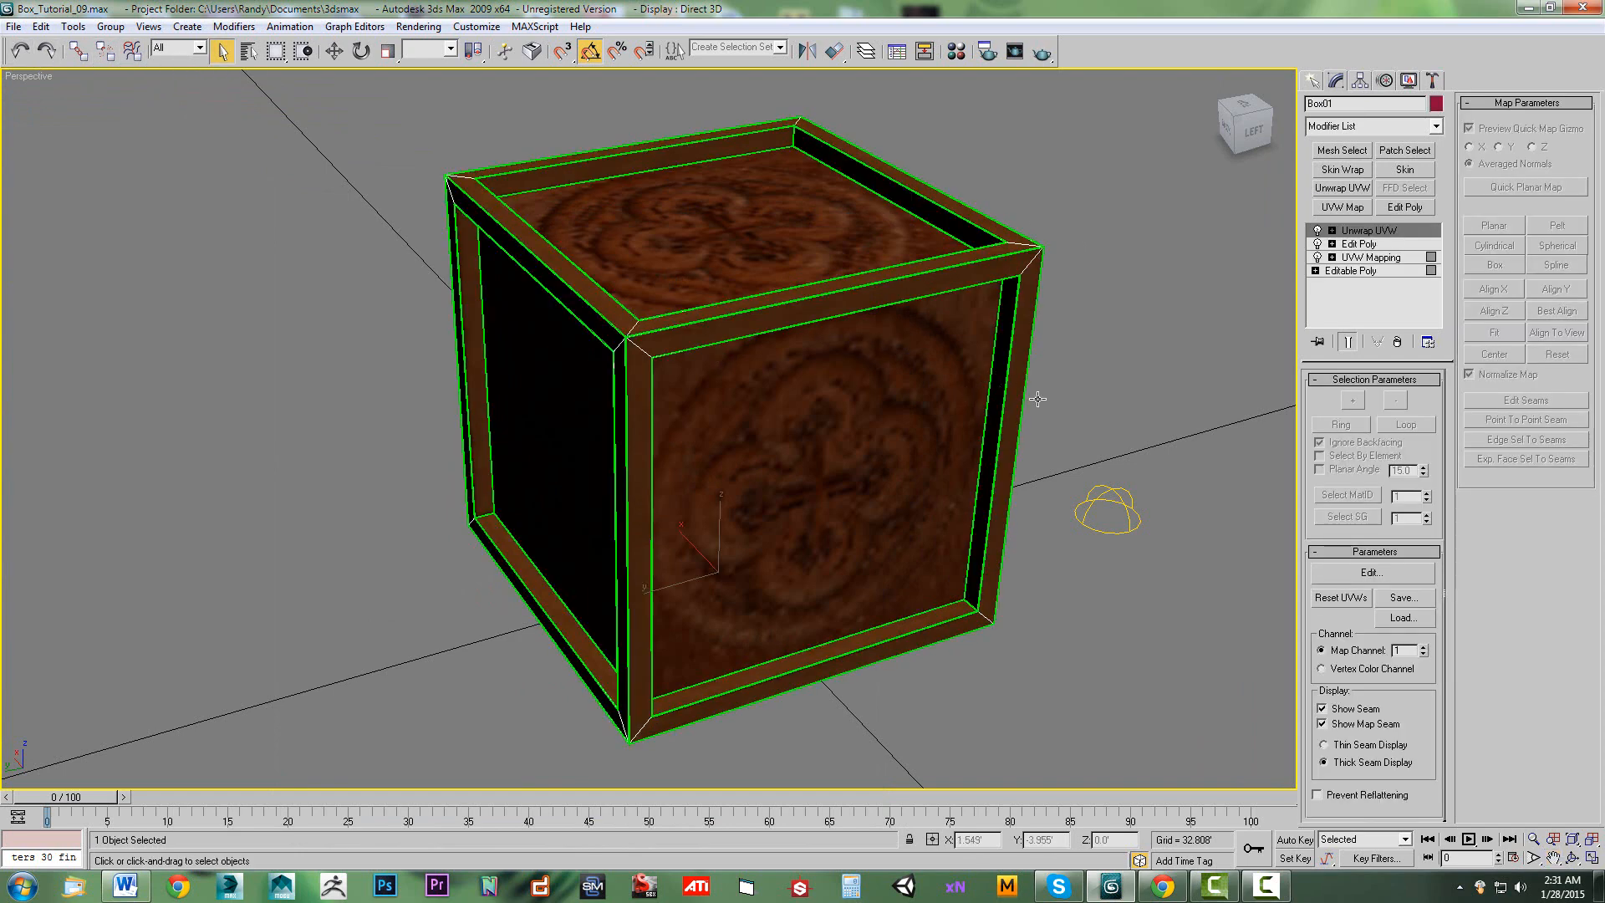
{"action": "left_click", "coordinate": [1423, 647]}
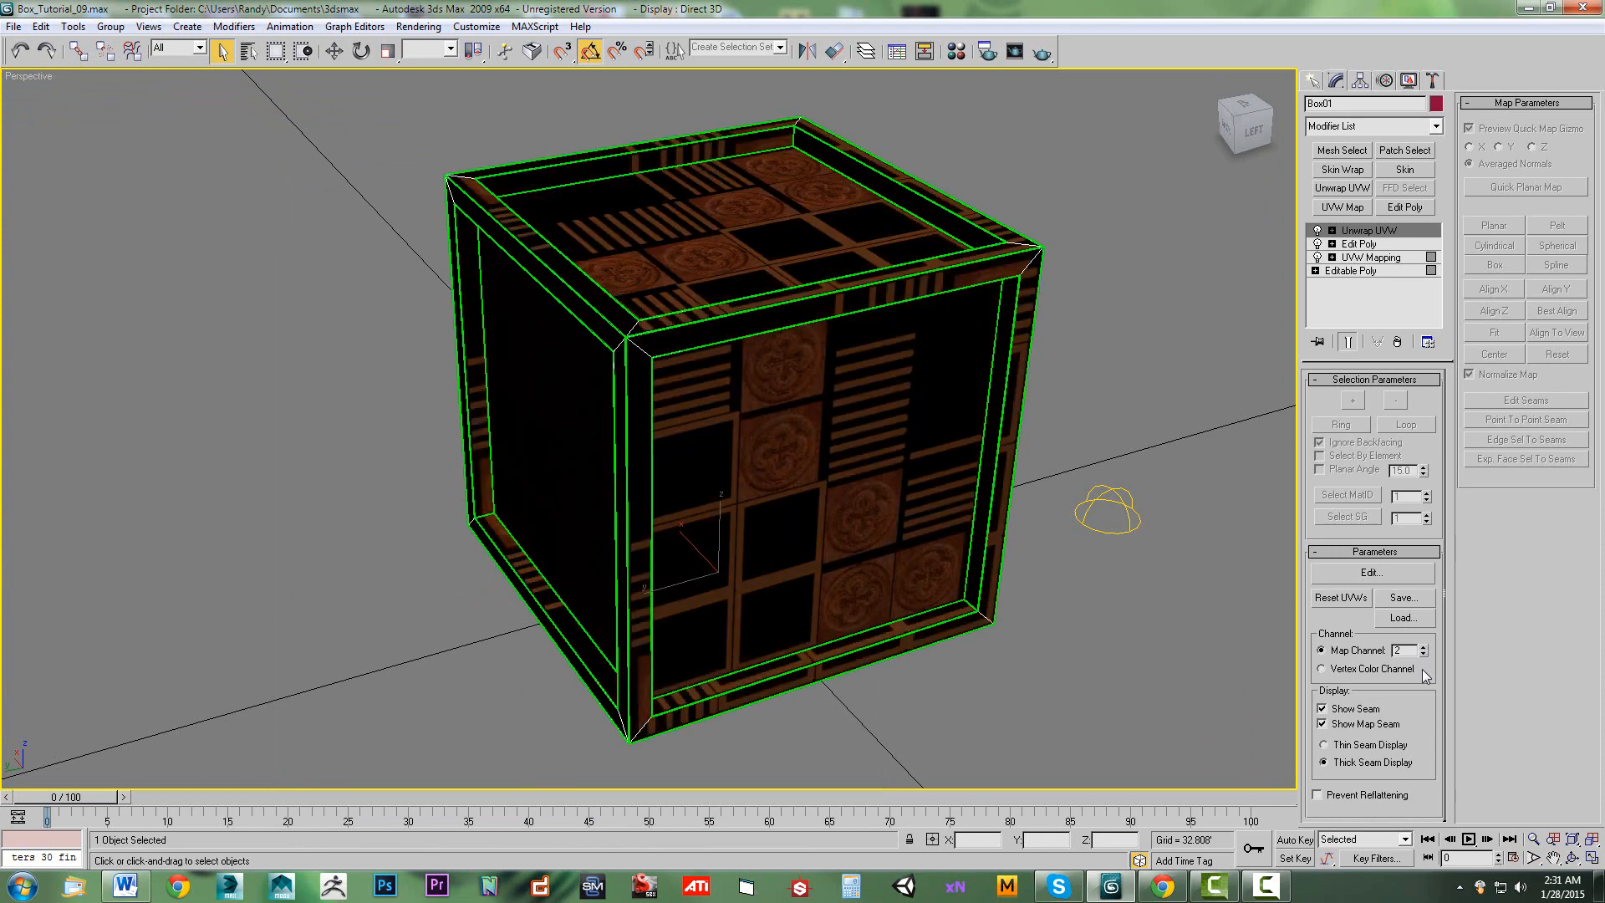
{"action": "key", "text": "m"}
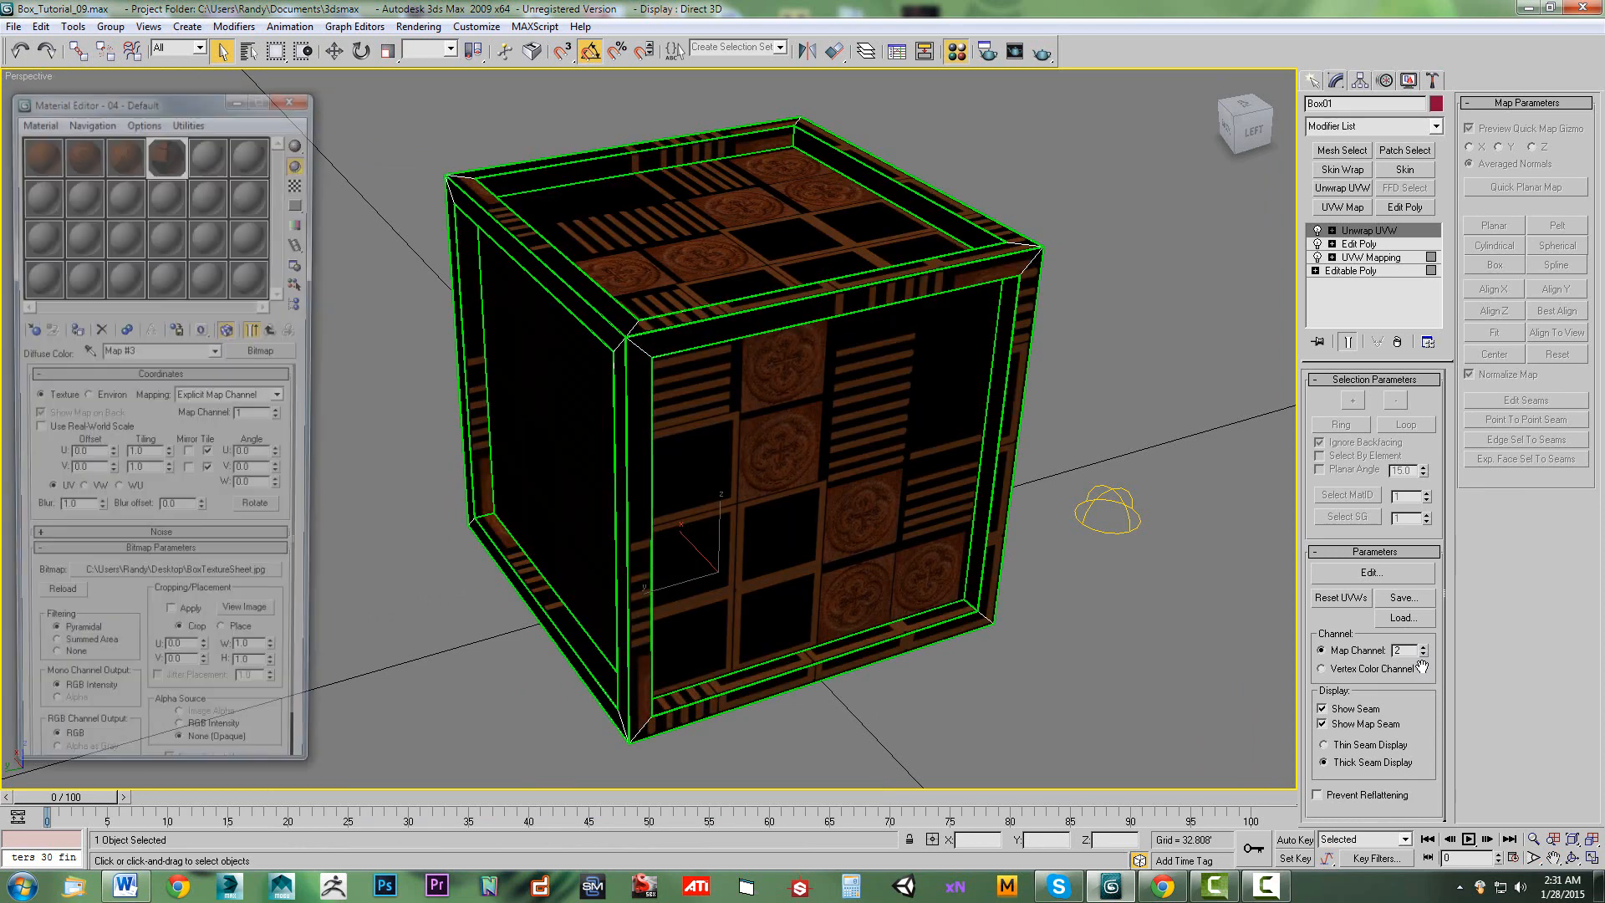
{"action": "left_click", "coordinate": [126, 153]}
{"action": "left_click", "coordinate": [73, 331]}
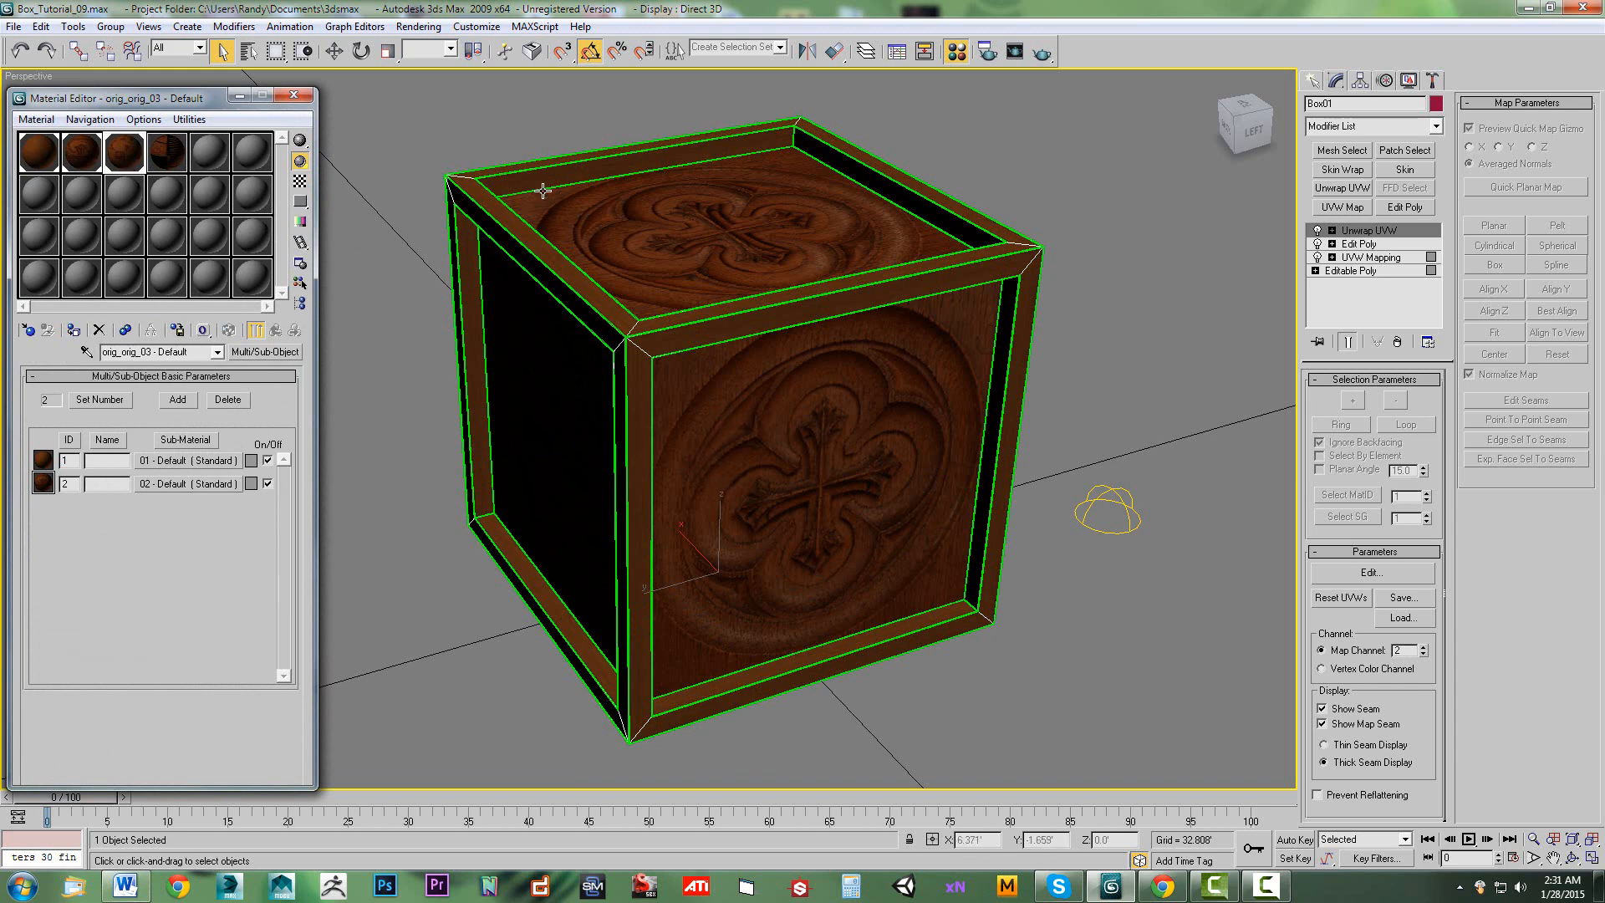
Bake the box's CompleteMap at 1024x1024 on existing channel 2 without a target map slot, and close the baked image and bake settings.
{"action": "left_click", "coordinate": [421, 27]}
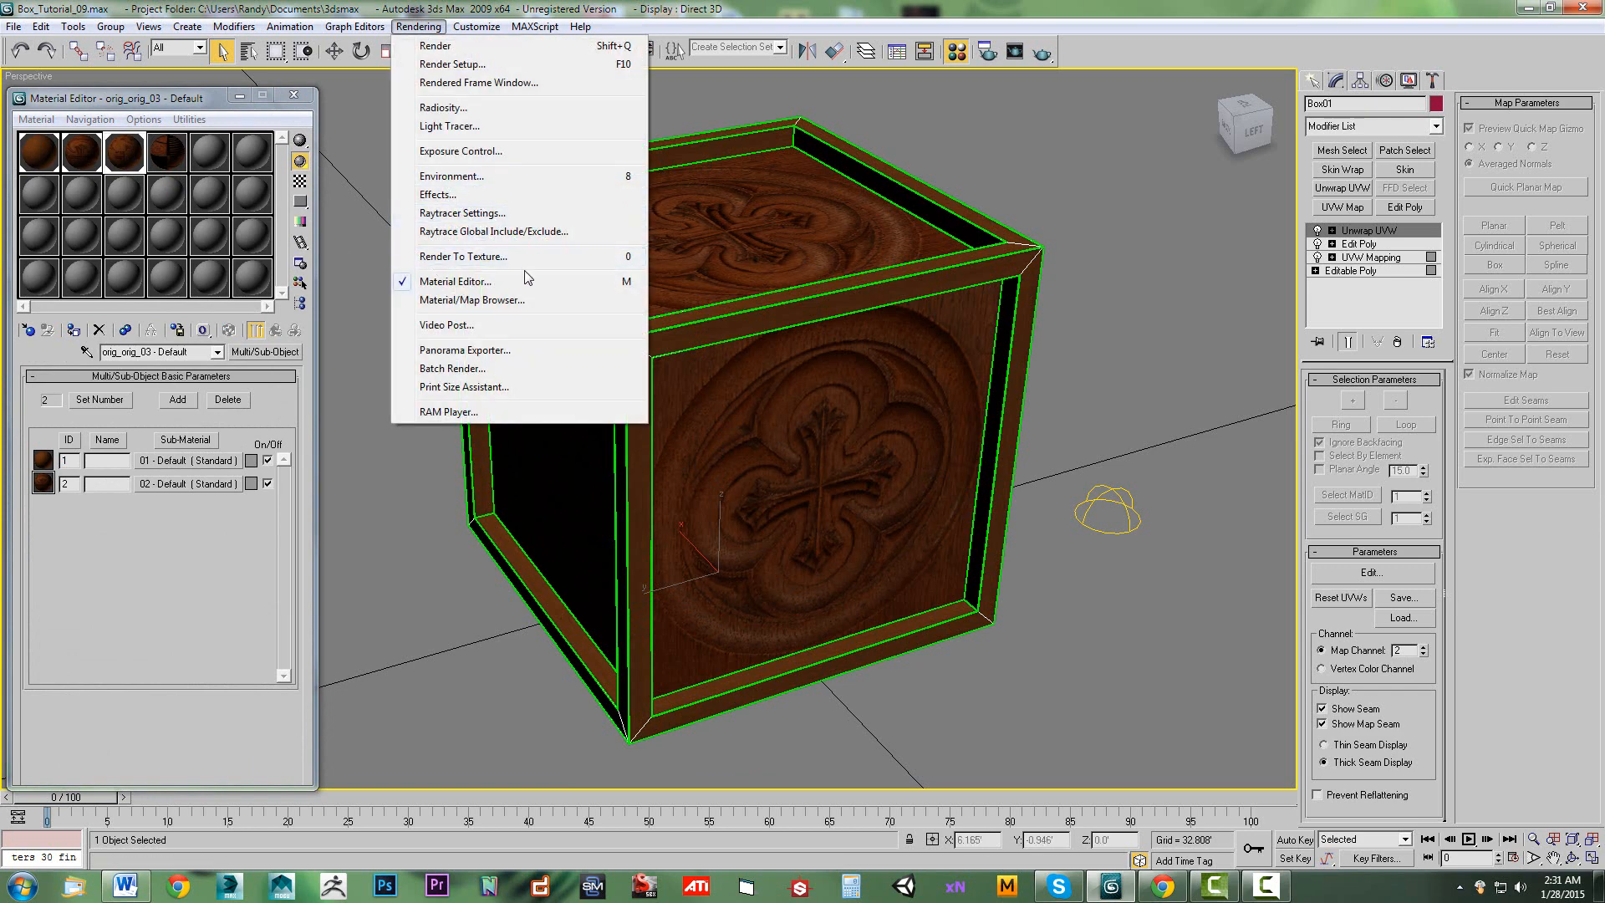
{"action": "left_click", "coordinate": [493, 259]}
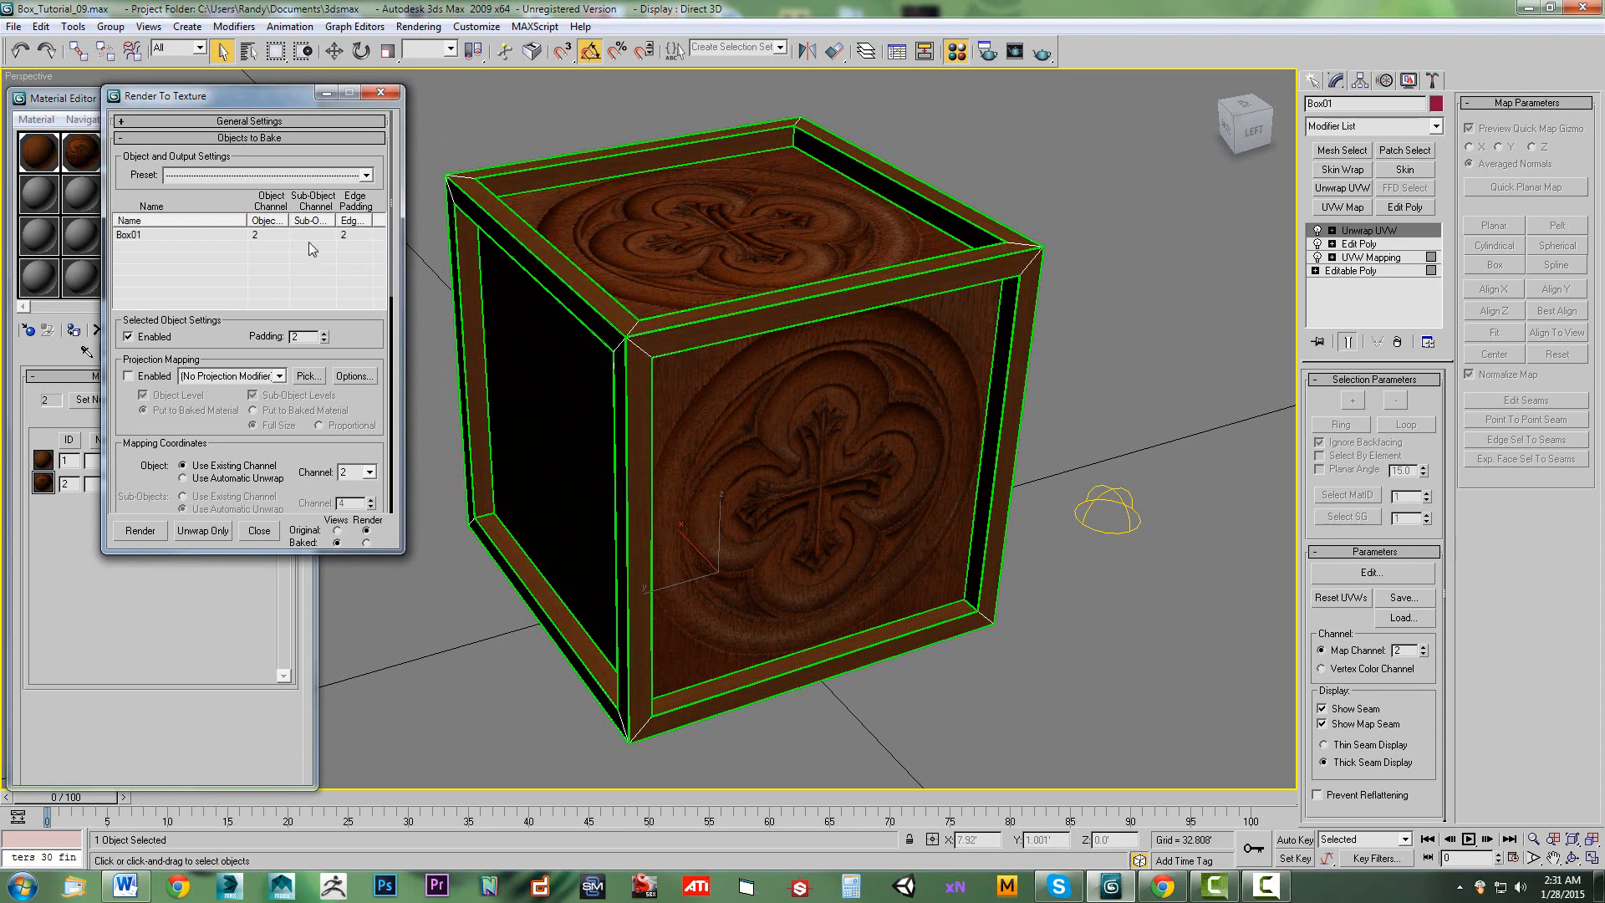
{"action": "scroll", "coordinate": [354, 351], "scroll_direction": "down", "scroll_amount": 5}
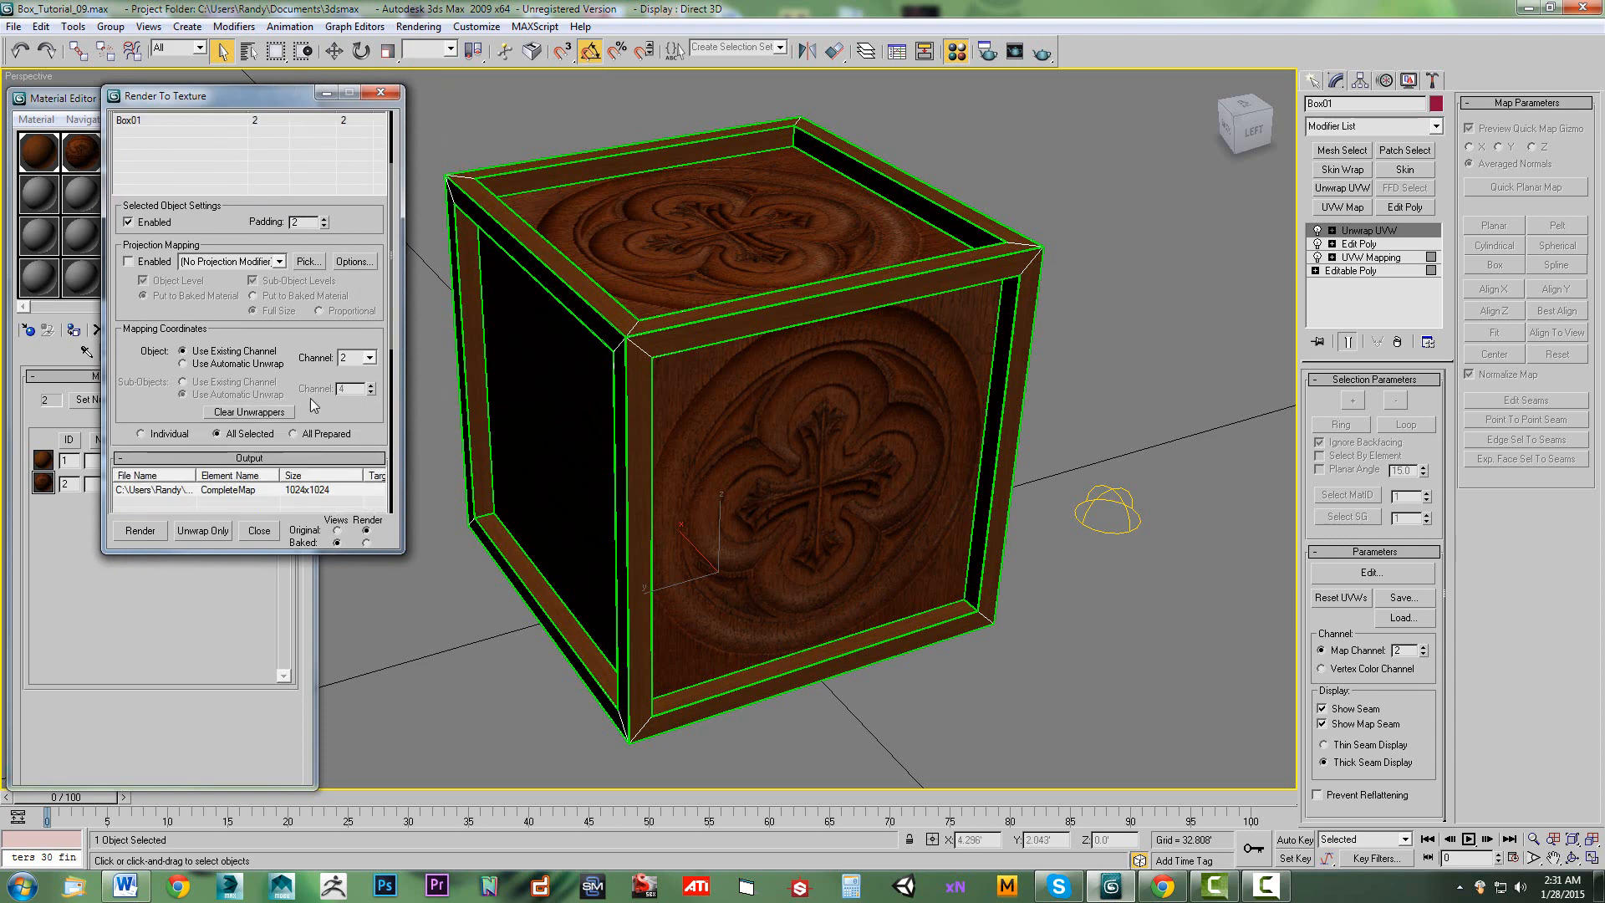
{"action": "left_click_drag", "start_coordinate": [319, 412], "coordinate": [319, 182]}
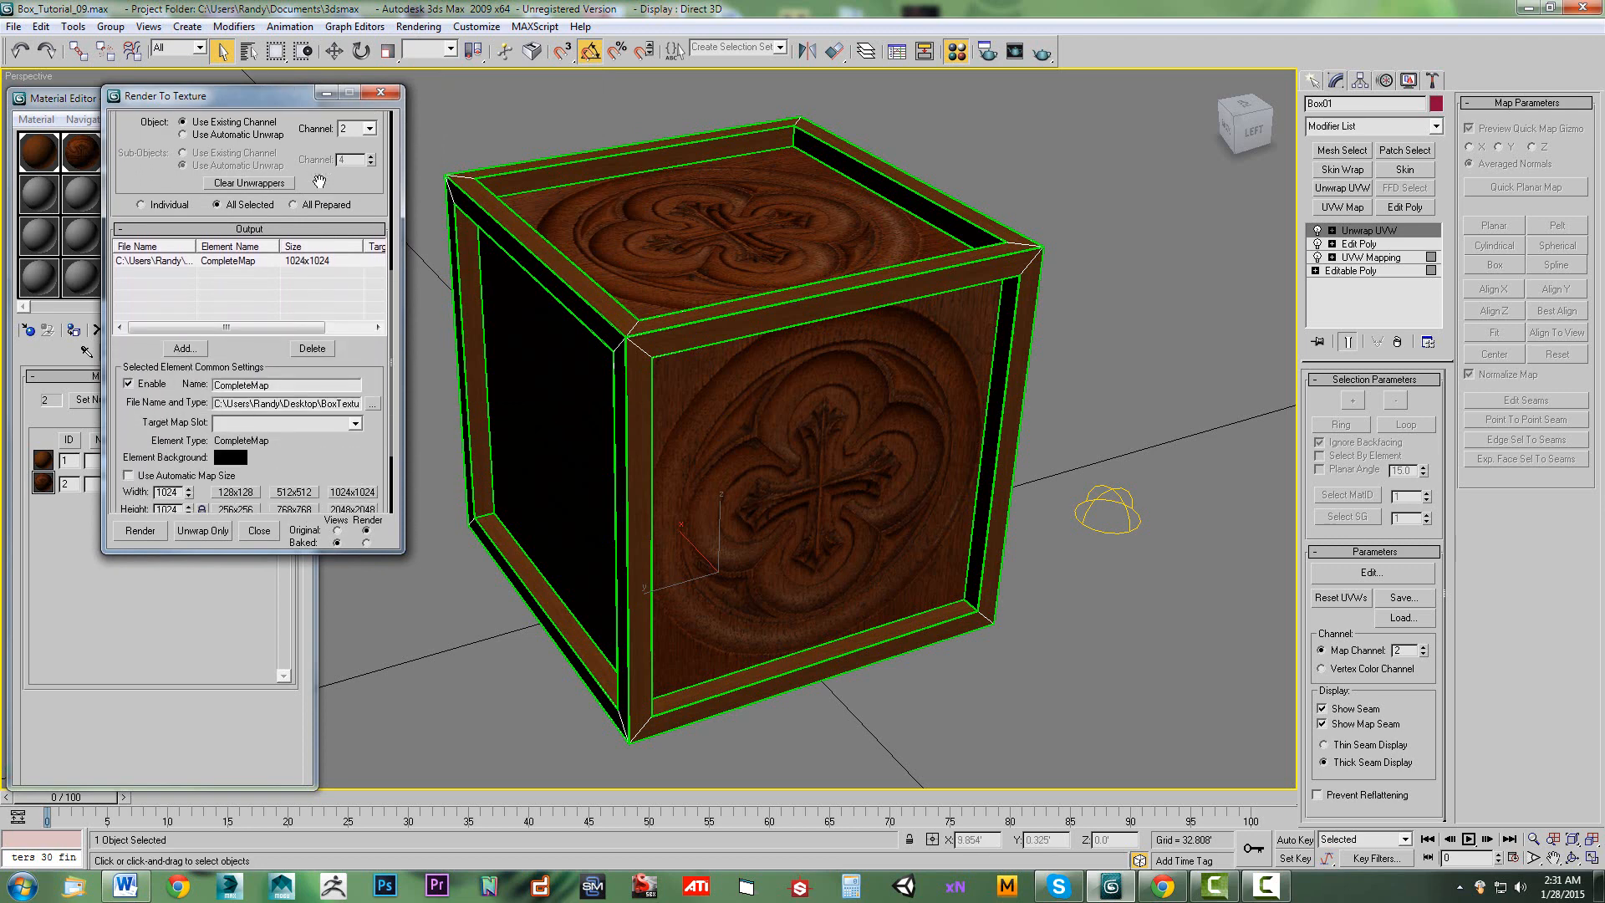
{"action": "left_click_drag", "start_coordinate": [343, 427], "coordinate": [336, 321]}
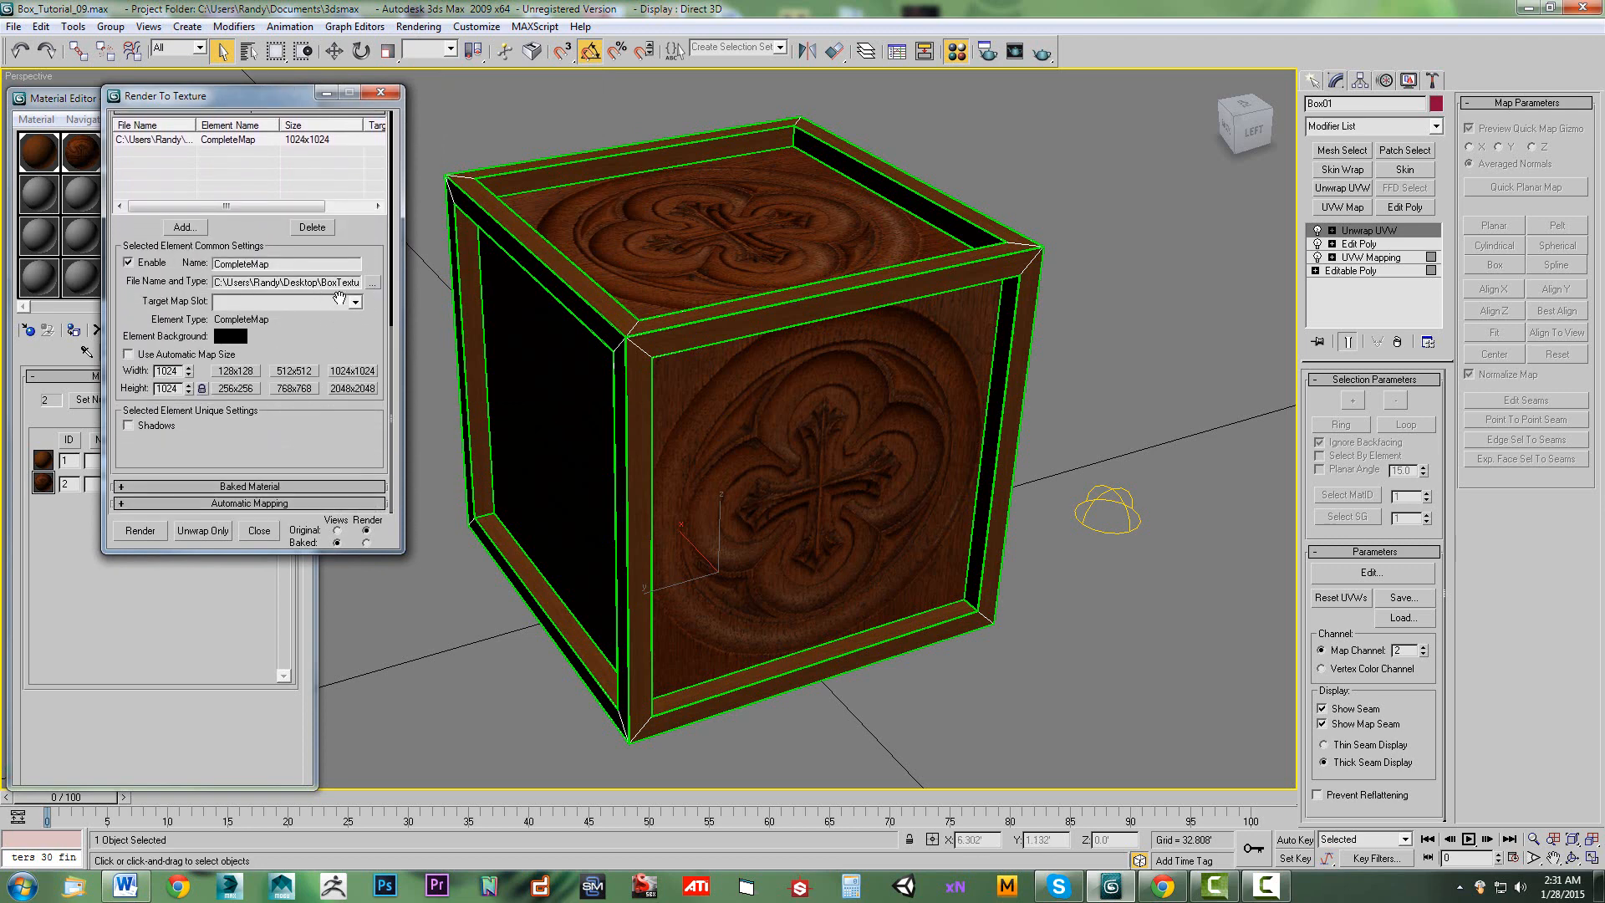
{"action": "left_click", "coordinate": [144, 529]}
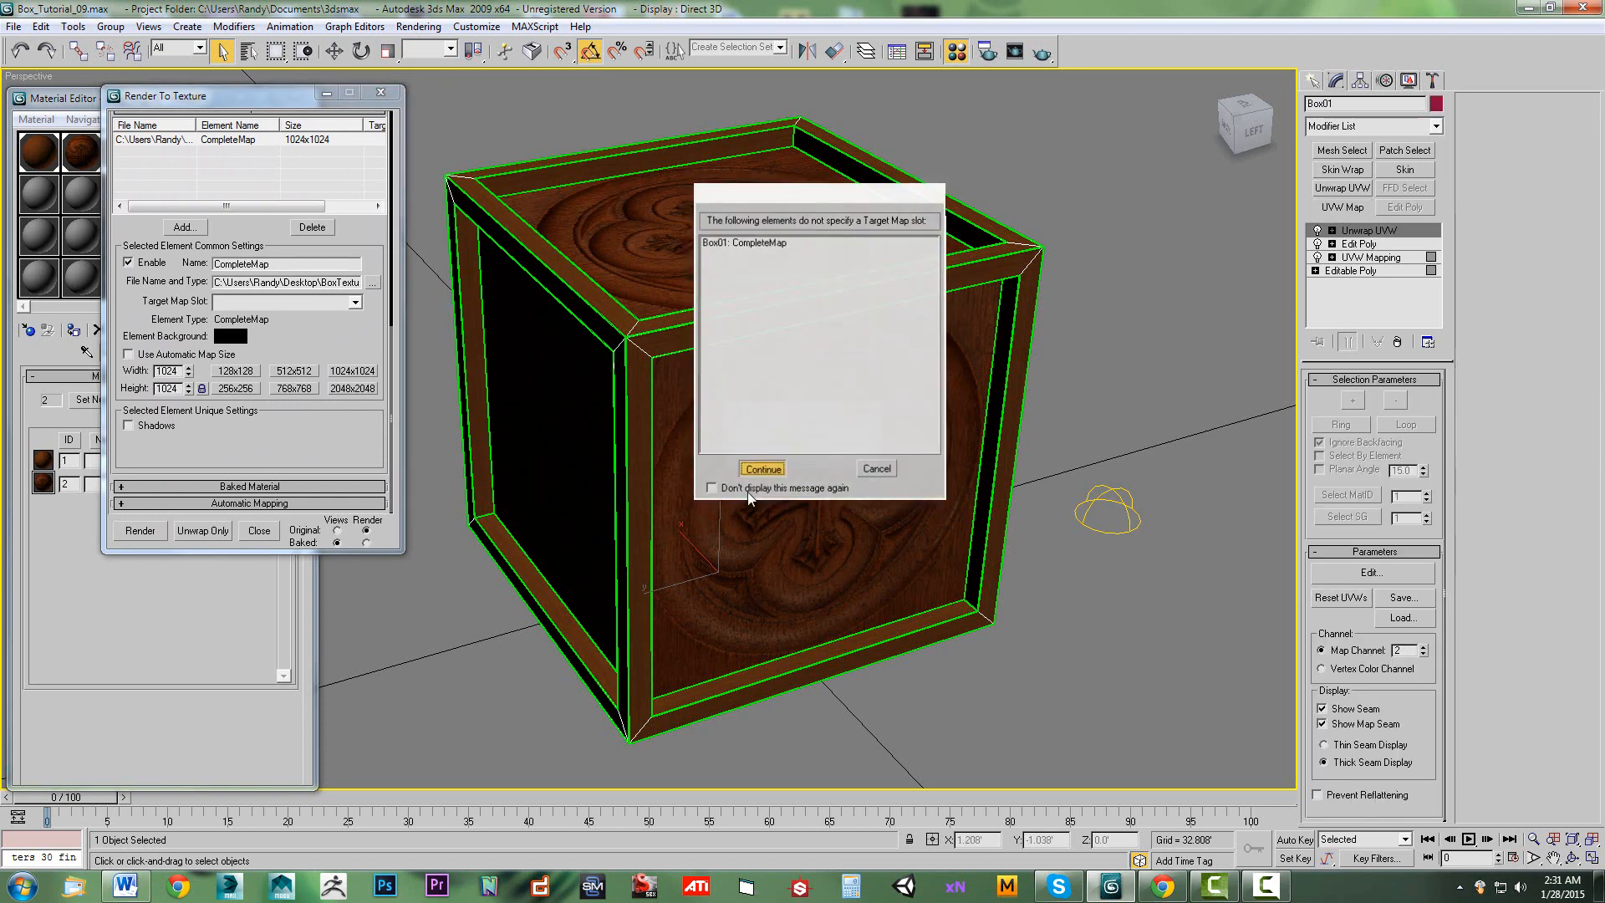
{"action": "left_click", "coordinate": [759, 470]}
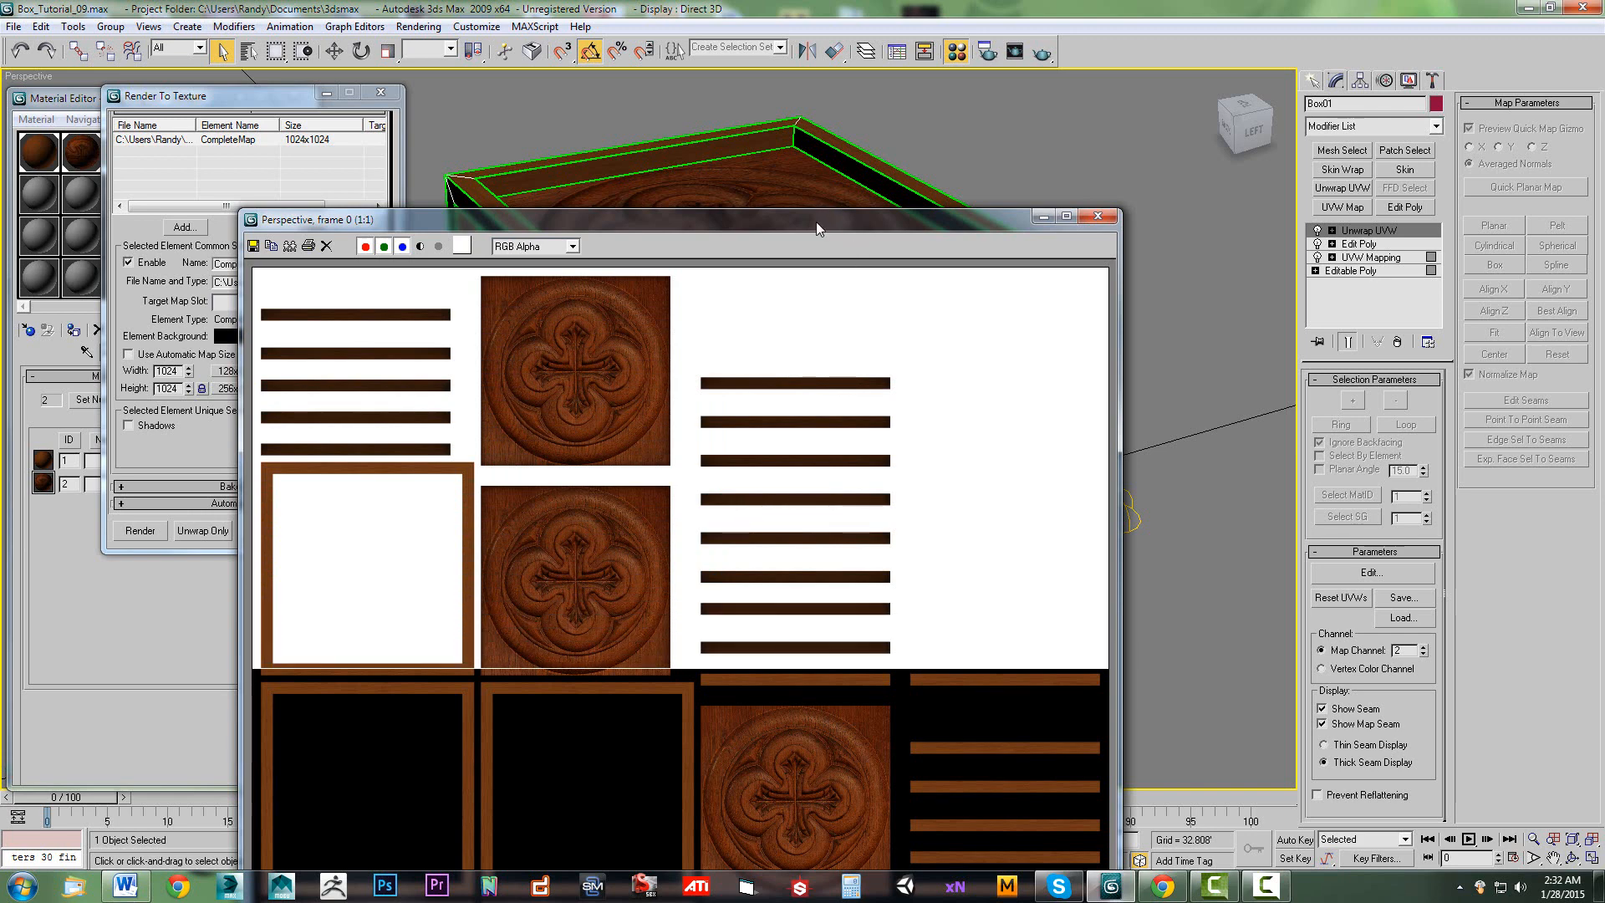
{"action": "left_click_drag", "start_coordinate": [817, 220], "coordinate": [807, 25]}
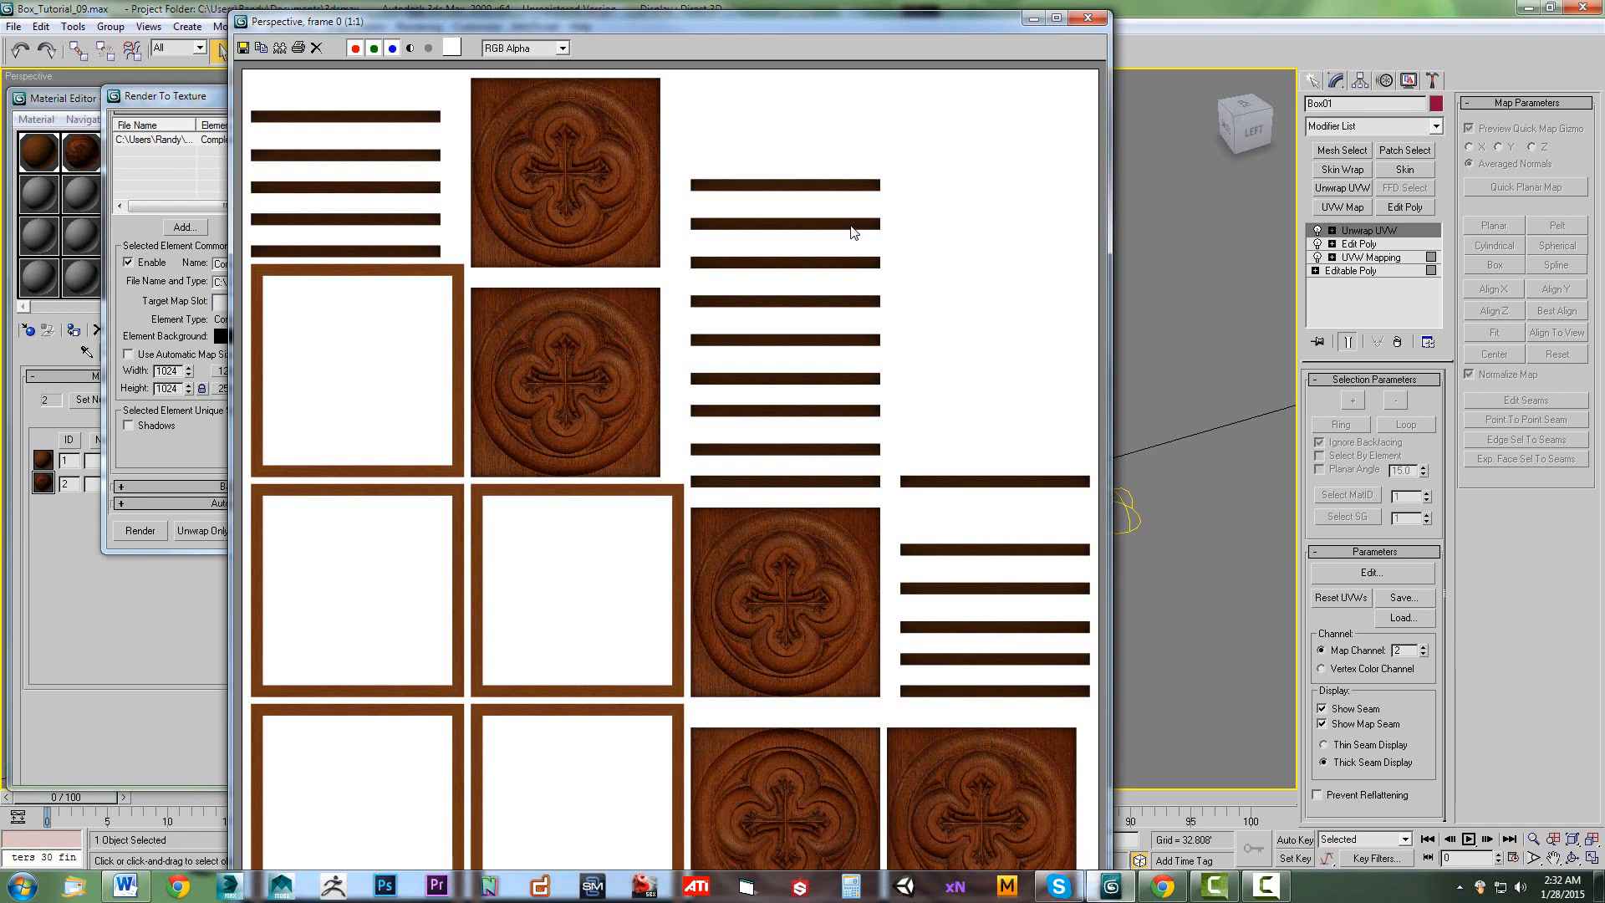
{"action": "left_click", "coordinate": [1086, 21]}
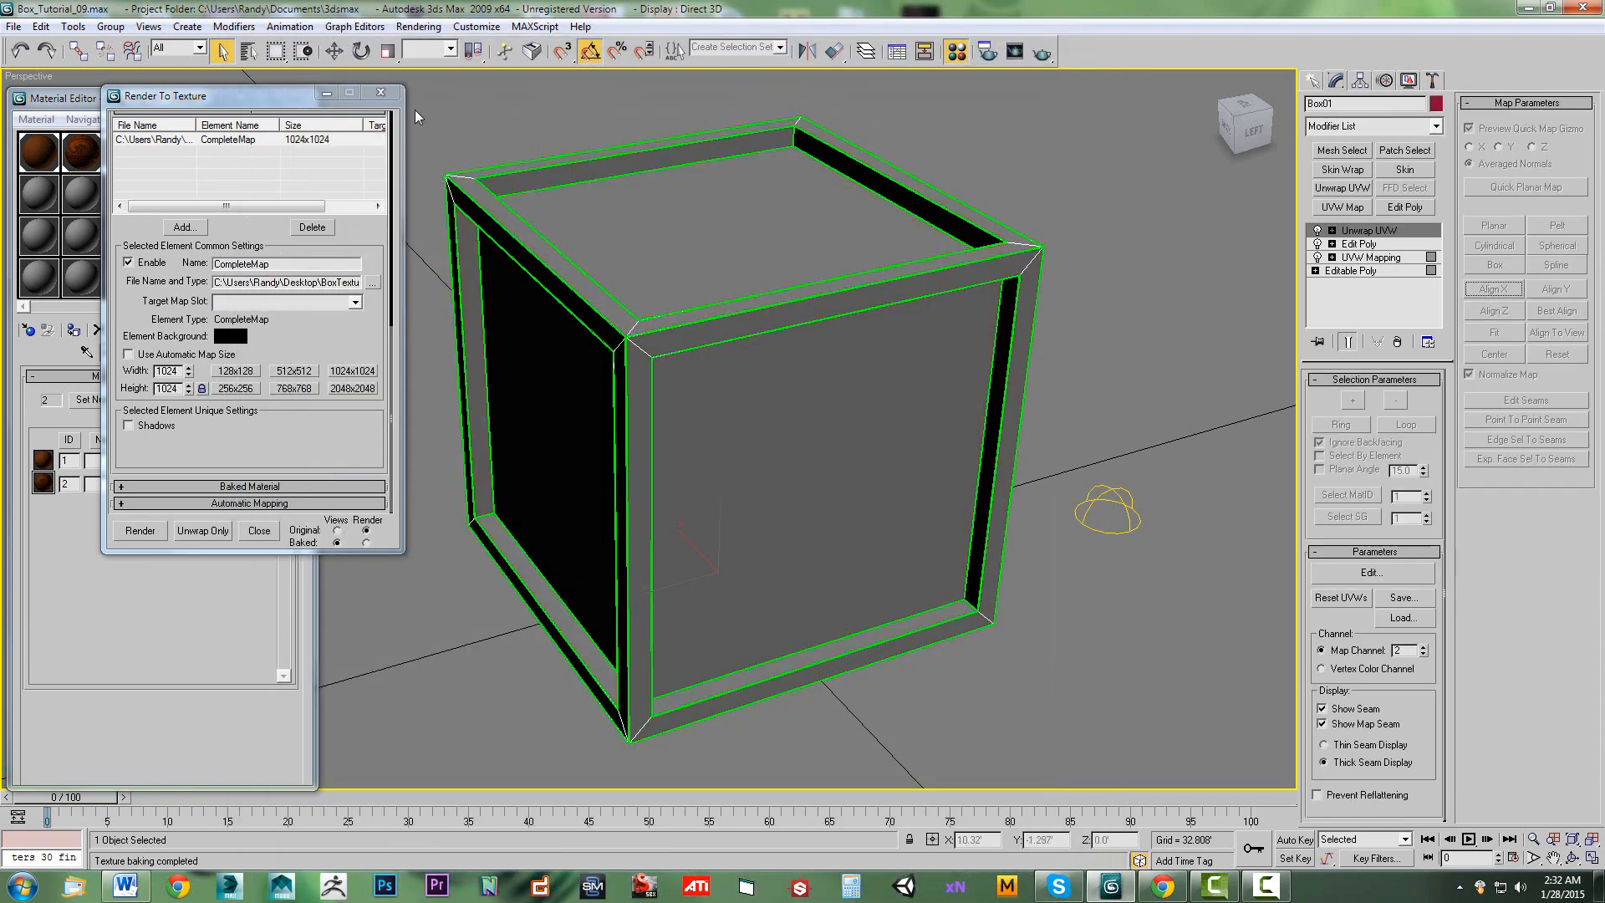
{"action": "left_click", "coordinate": [380, 92]}
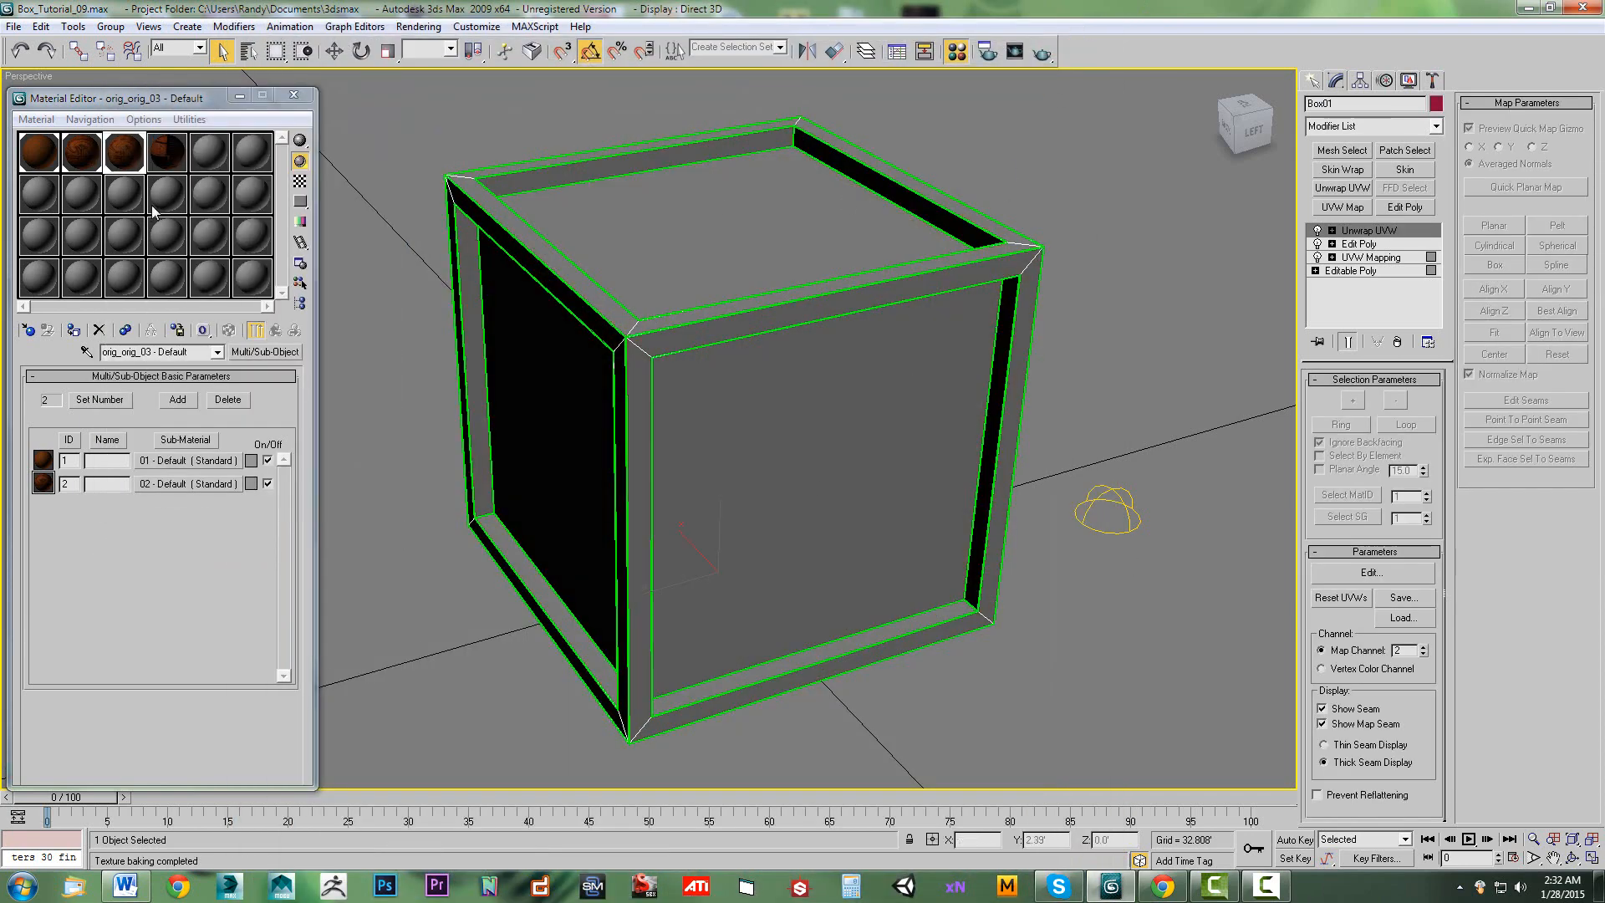
Assign the texture sheet material 04 - Default to the box and set the Unwrap UVW map channel to 1.
{"action": "left_click", "coordinate": [169, 158]}
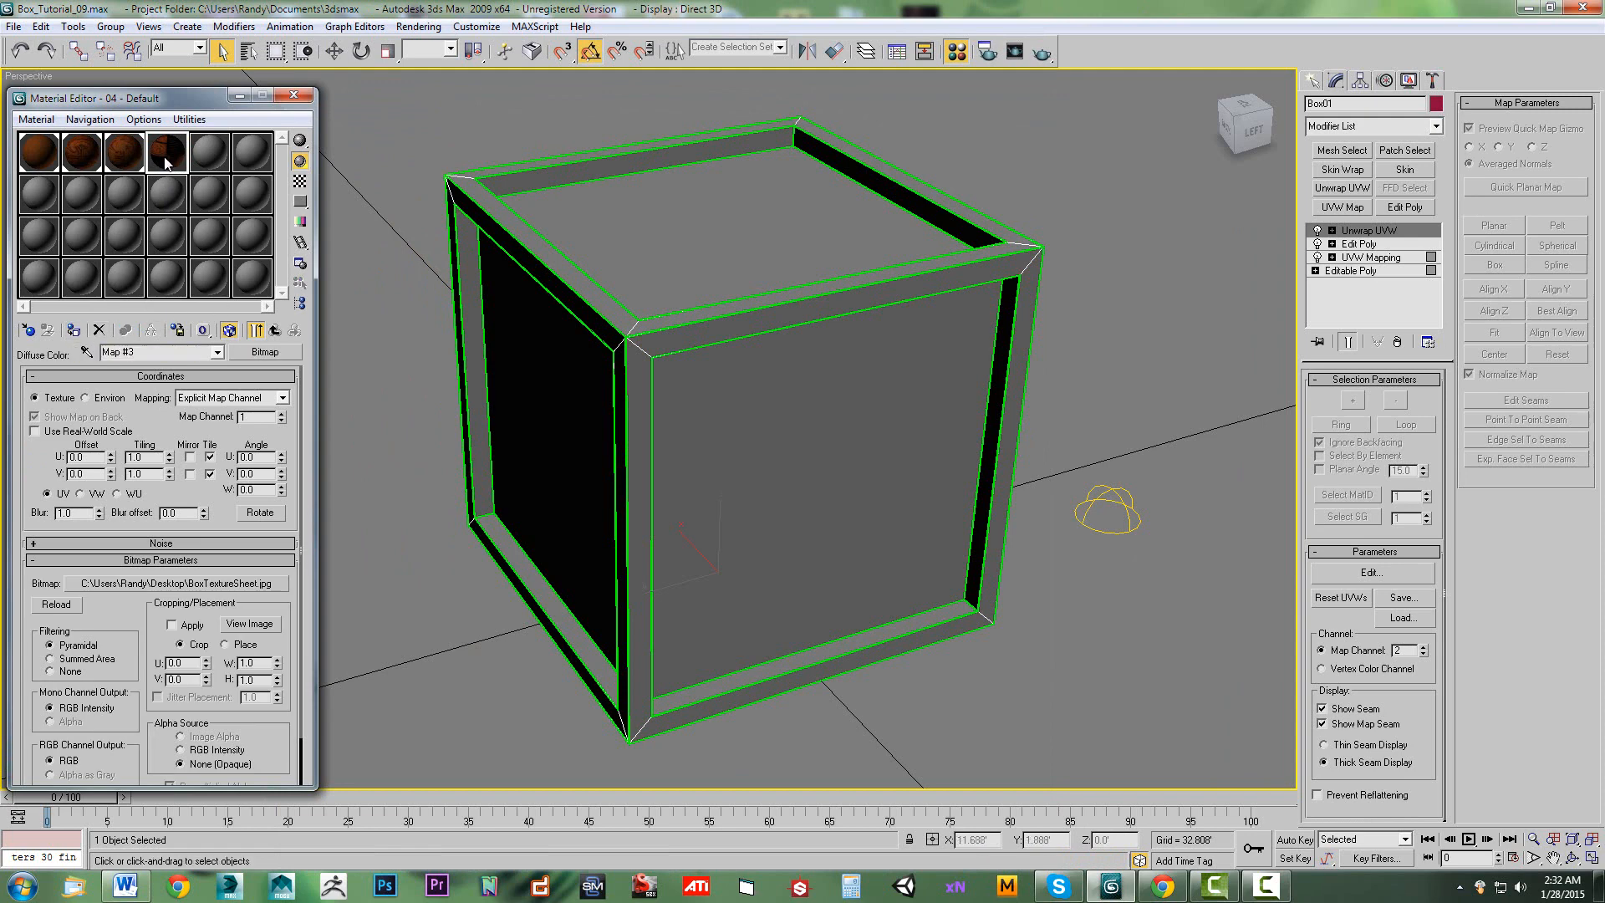
{"action": "left_click", "coordinate": [262, 334]}
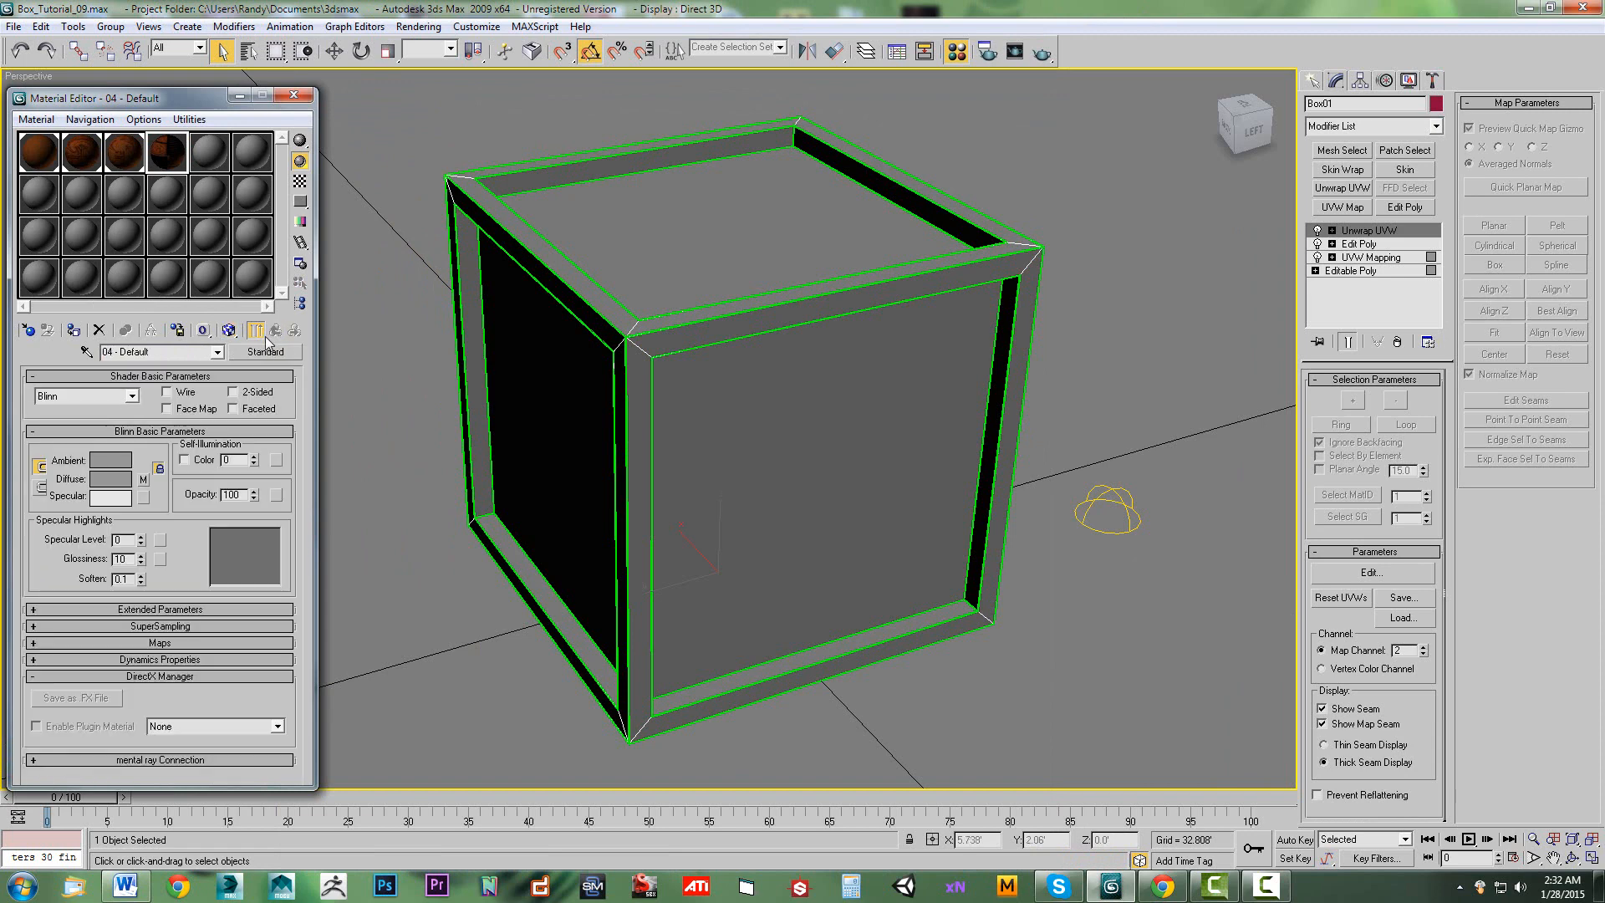
{"action": "left_click", "coordinate": [74, 330]}
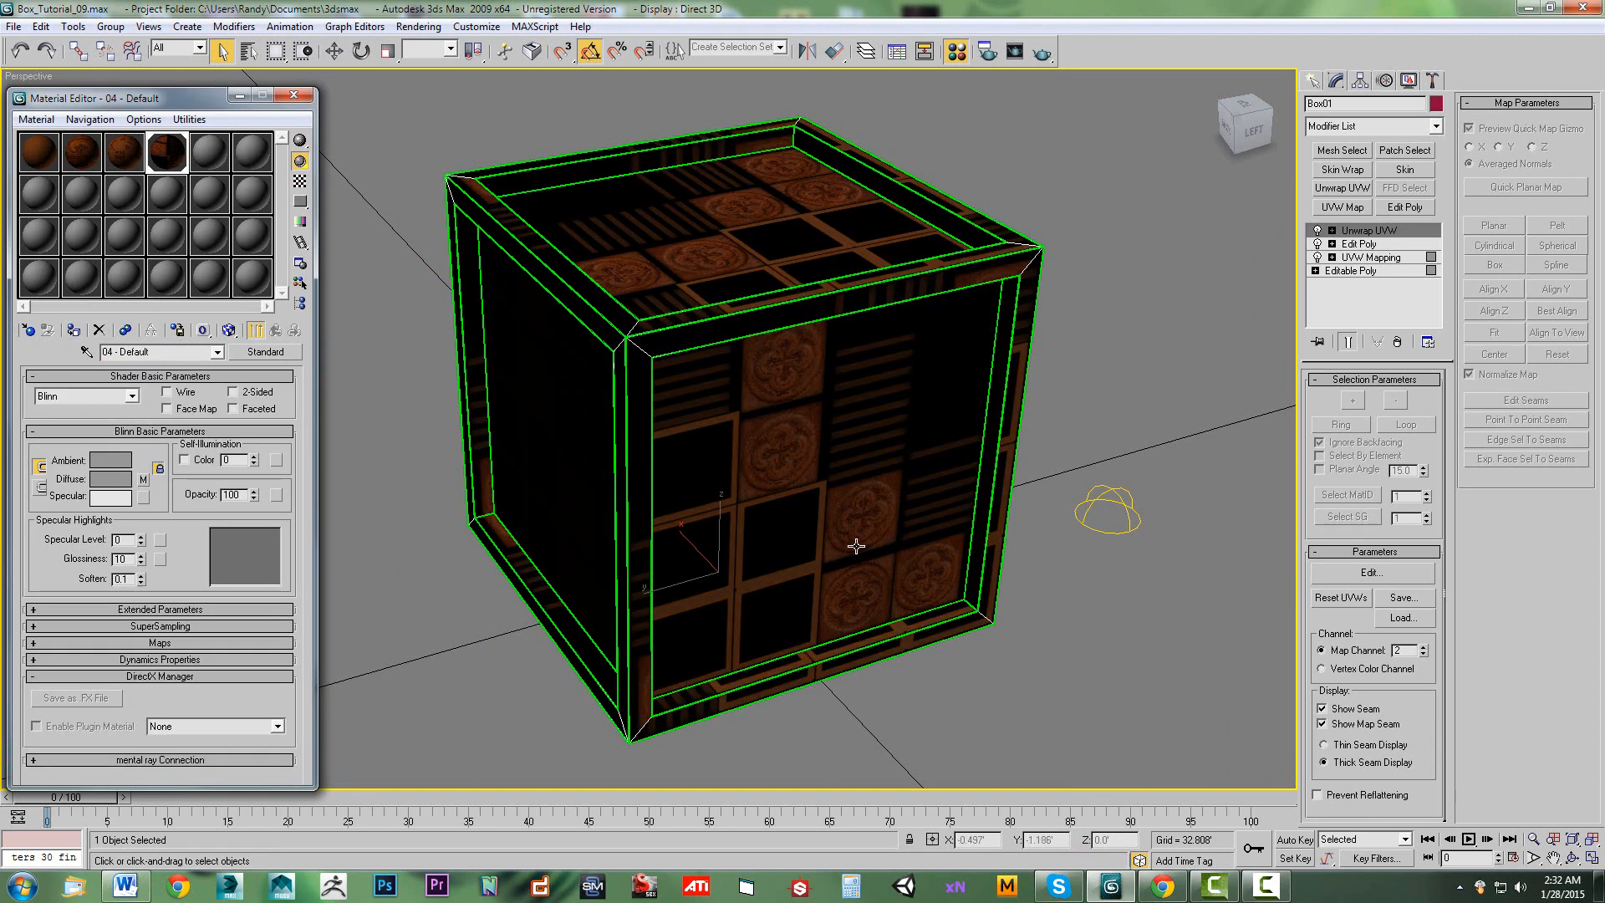
{"action": "left_click", "coordinate": [1423, 655]}
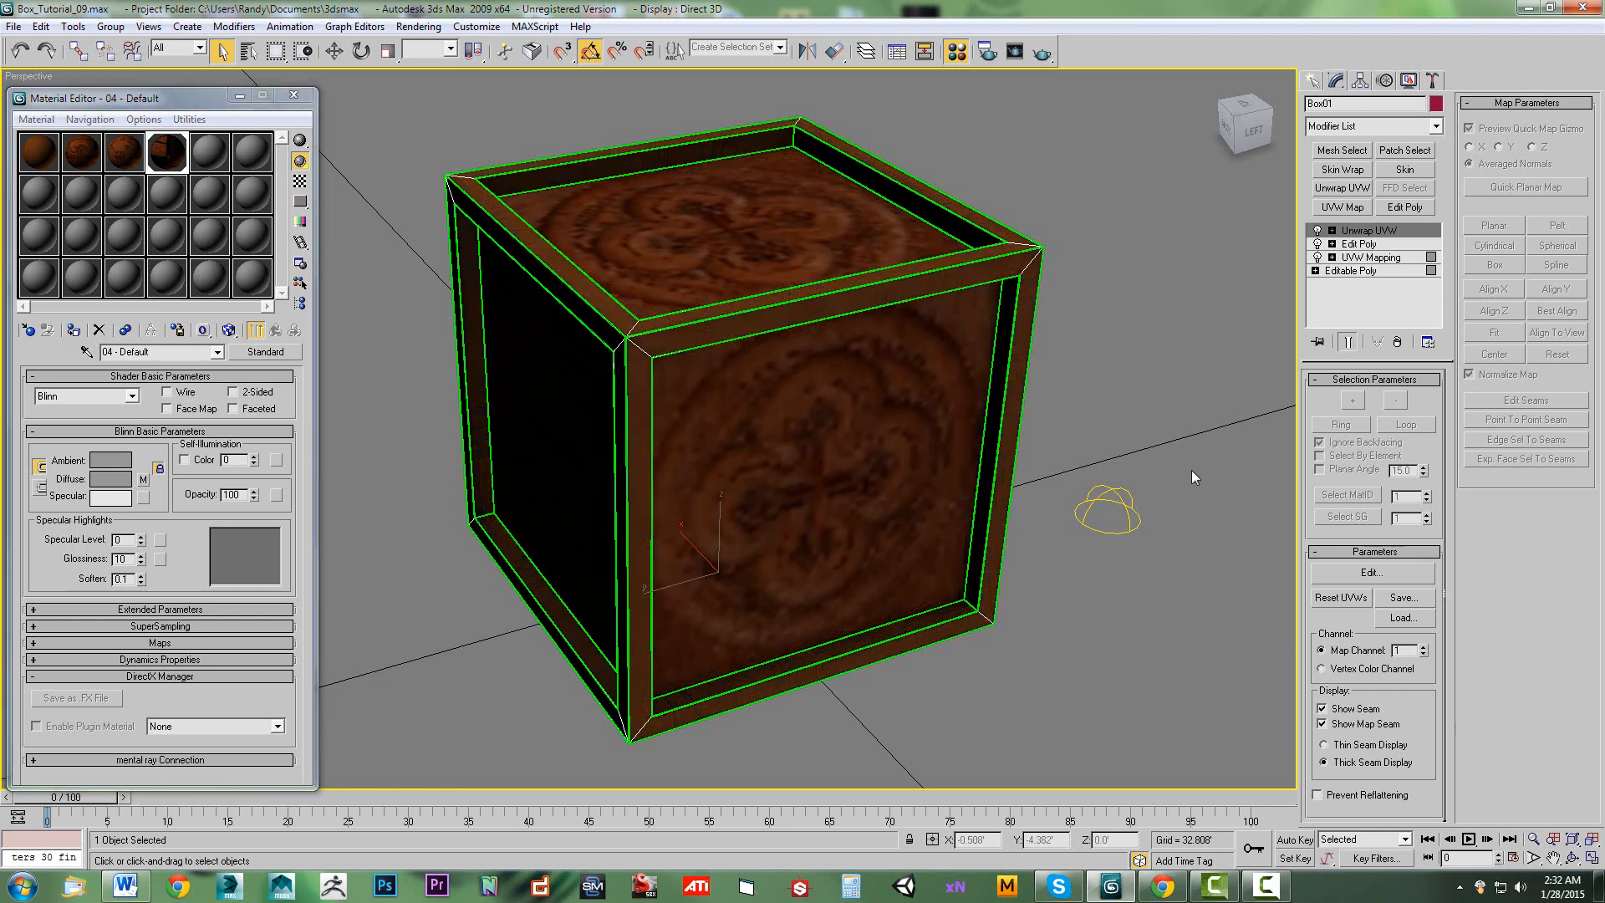
Delete the skylight beside the box, and render the perspective view with the Light Tracer deactivated.
{"action": "left_click_drag", "start_coordinate": [1191, 469], "coordinate": [1041, 592]}
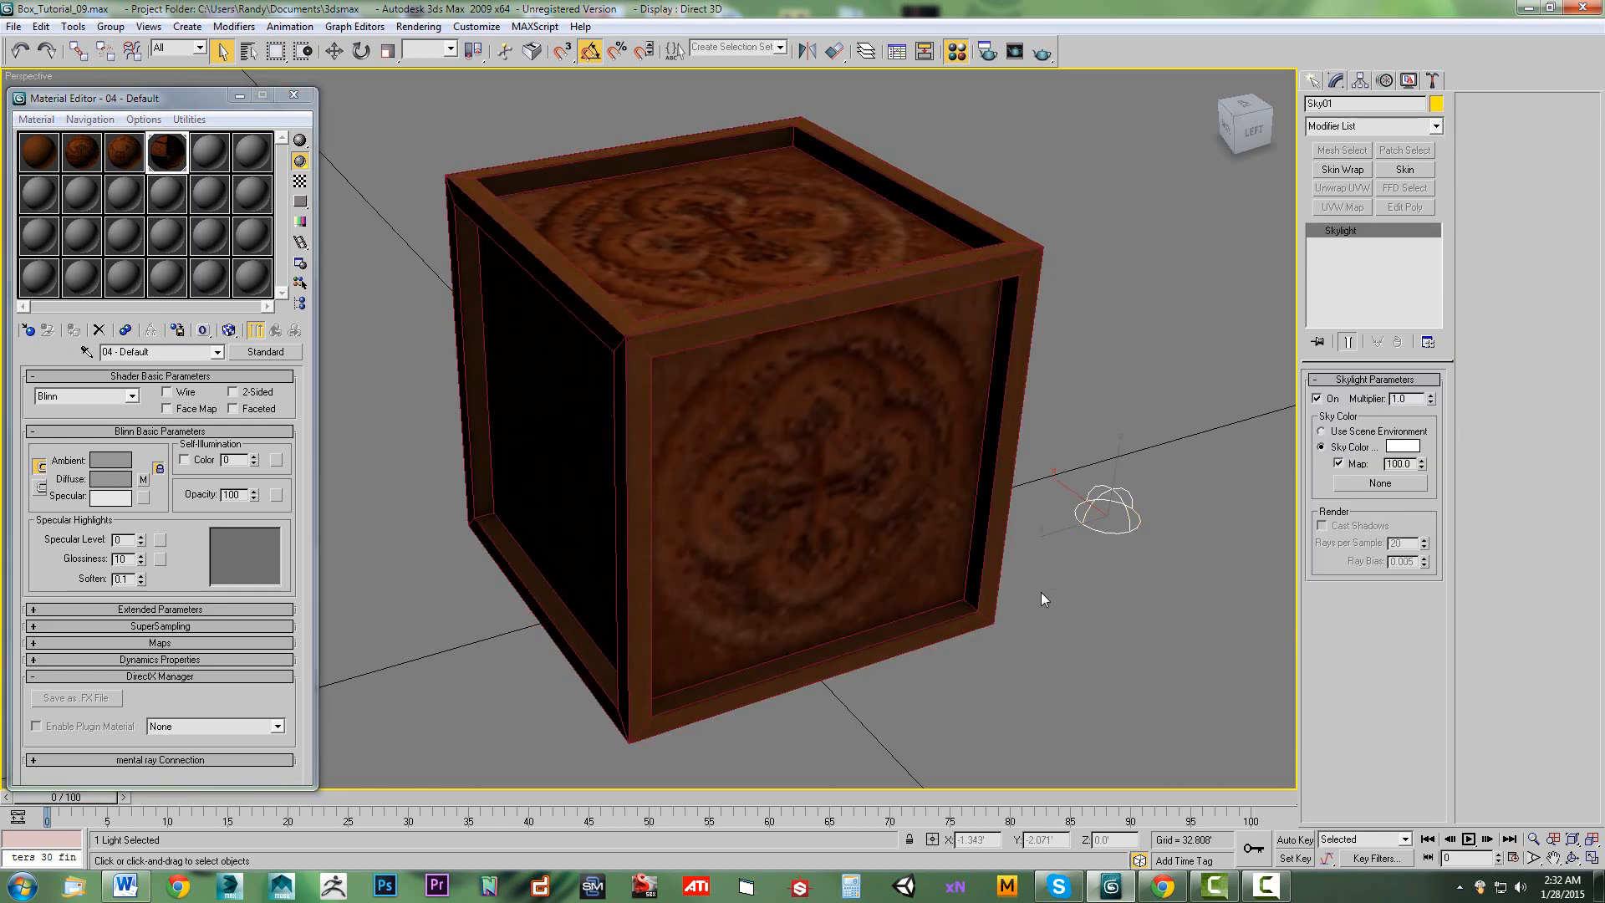
{"action": "key", "text": "Delete"}
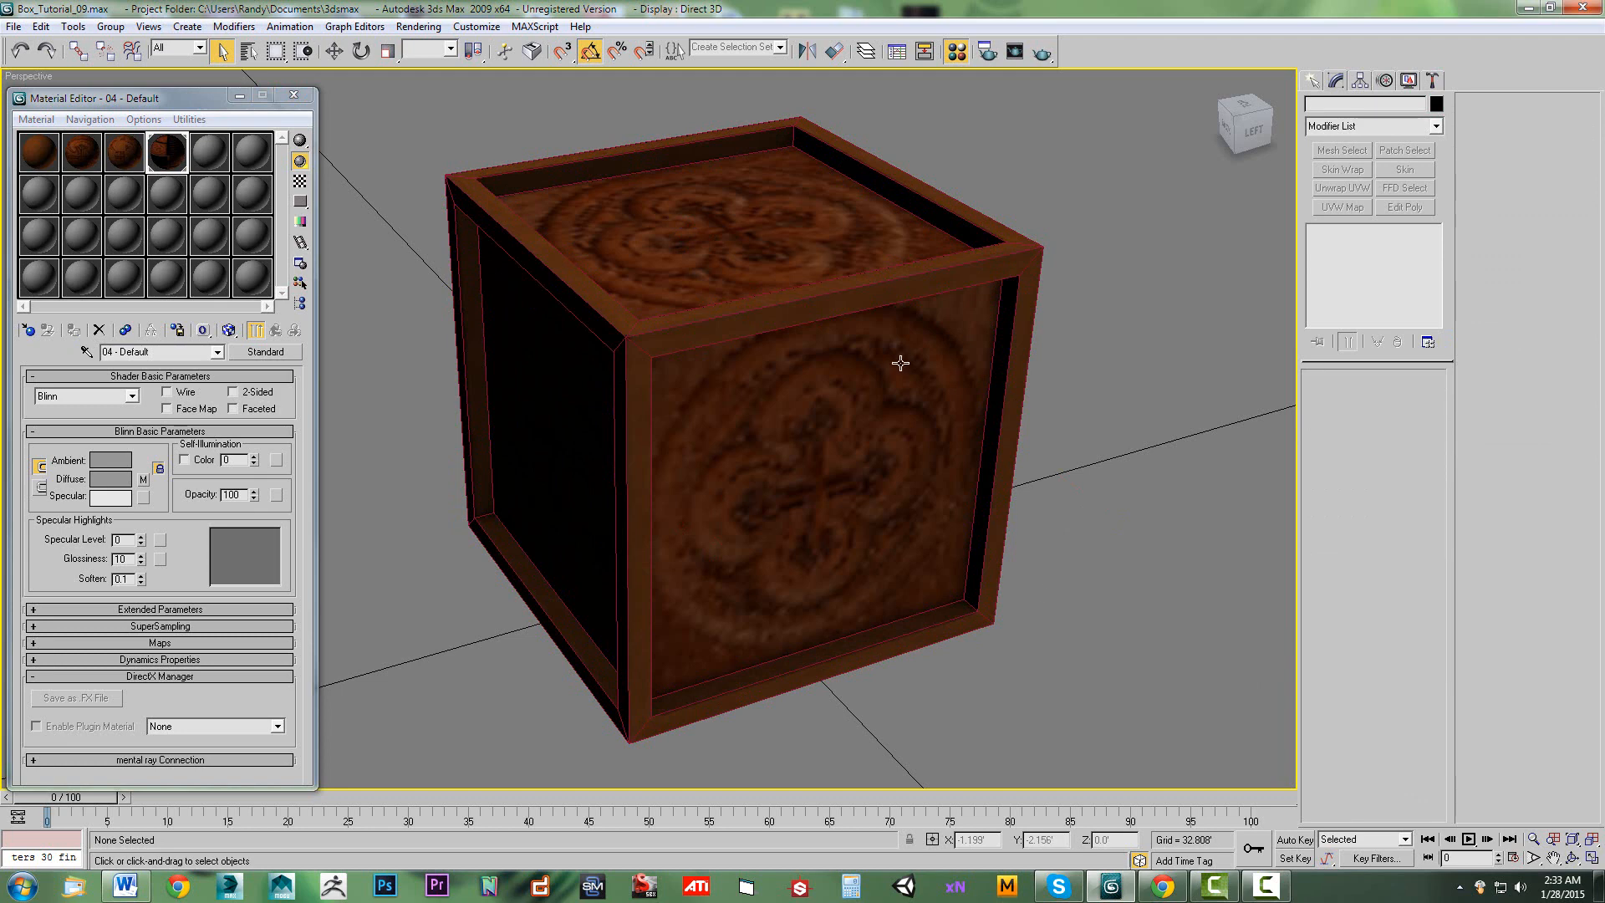
{"action": "left_click", "coordinate": [418, 26]}
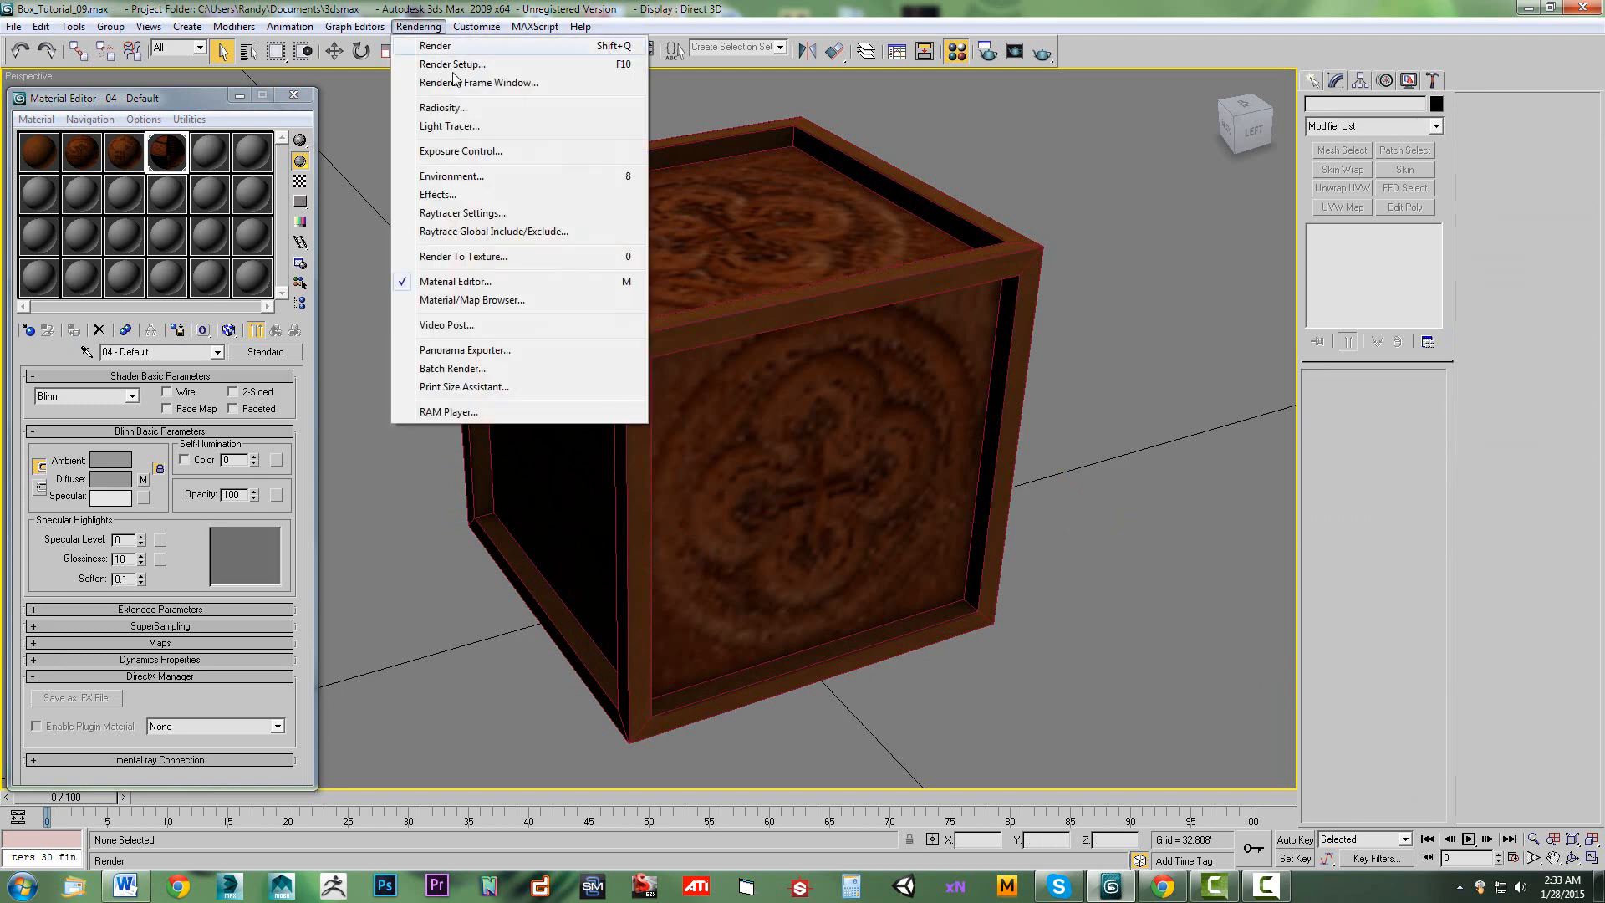
{"action": "left_click", "coordinate": [468, 126]}
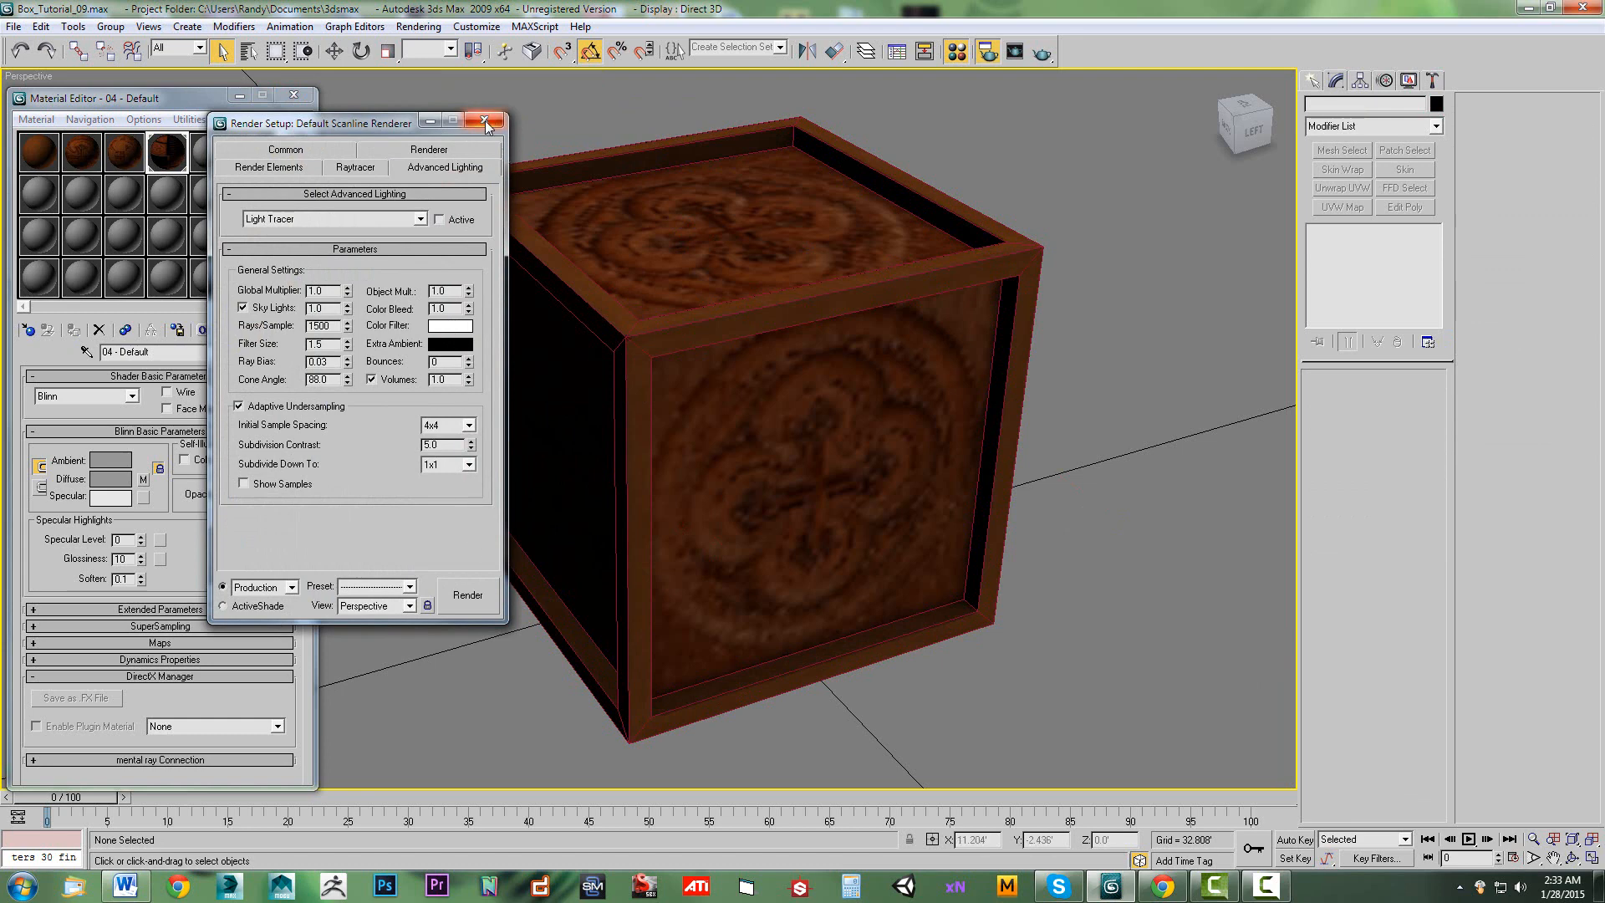
{"action": "left_click", "coordinate": [489, 592]}
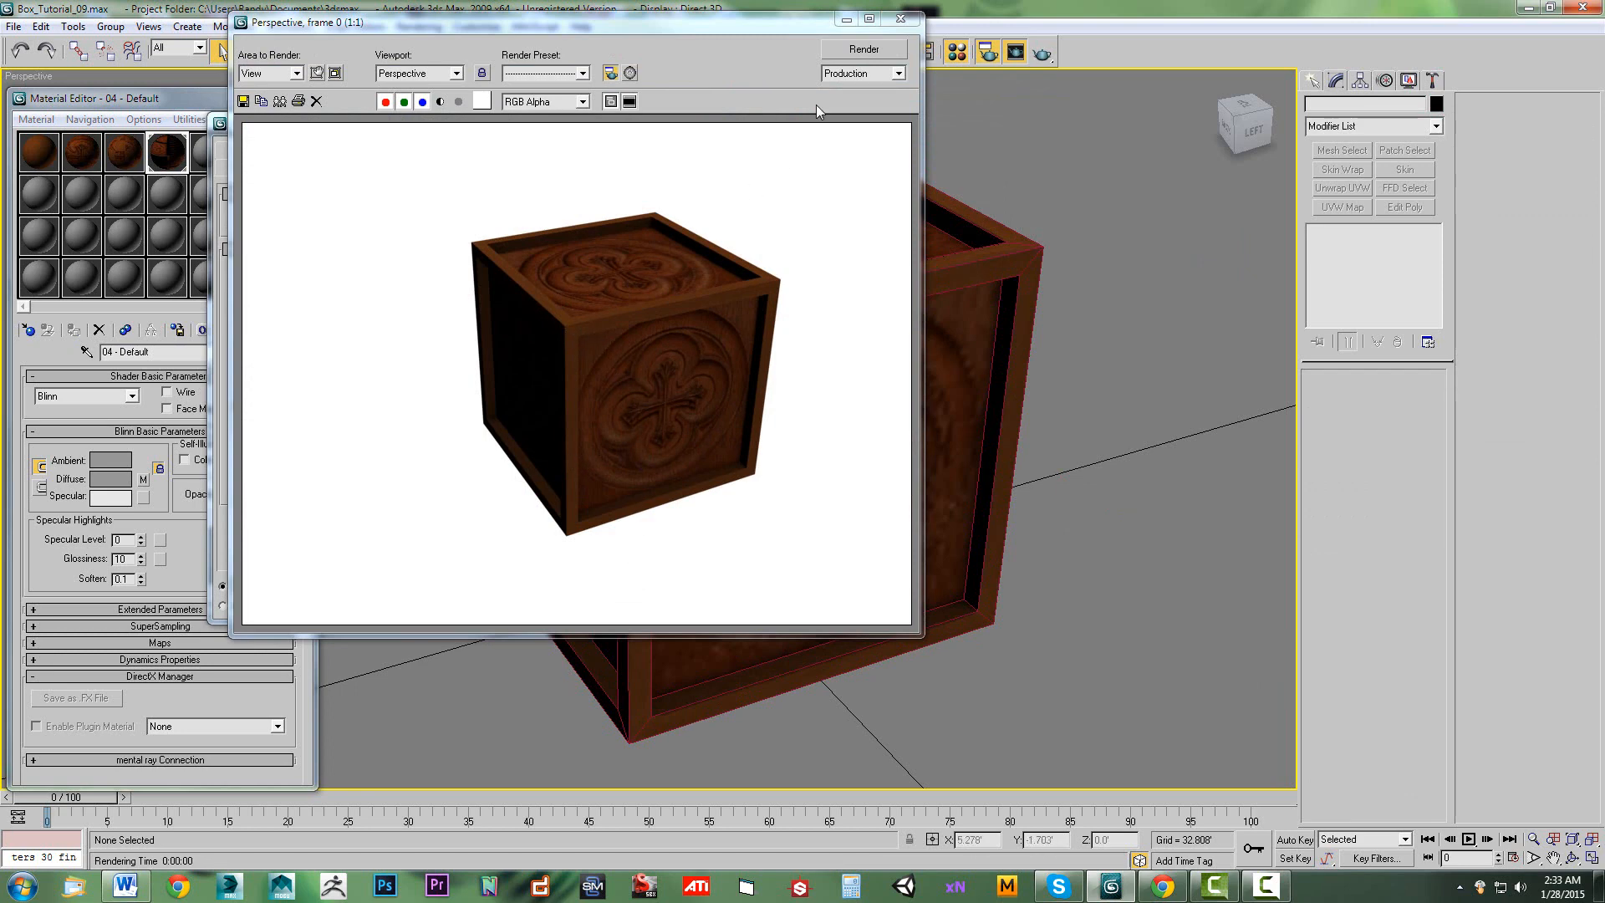
{"action": "left_click", "coordinate": [901, 18]}
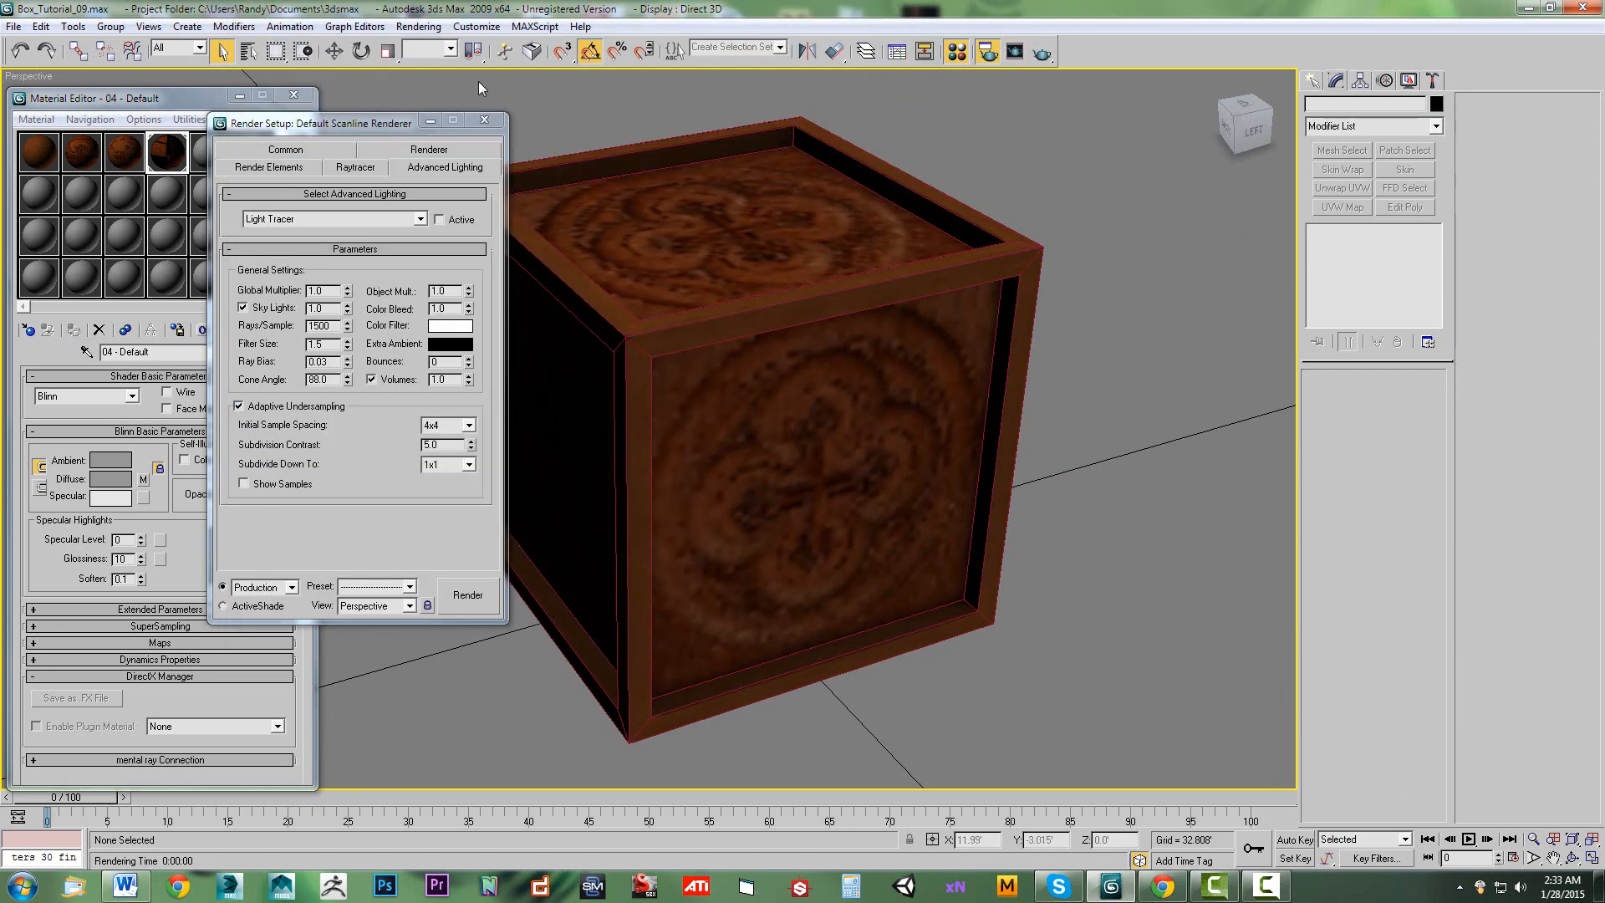
Change the environment background color to black and close the environment settings.
{"action": "left_click", "coordinate": [418, 26]}
{"action": "left_click", "coordinate": [473, 176]}
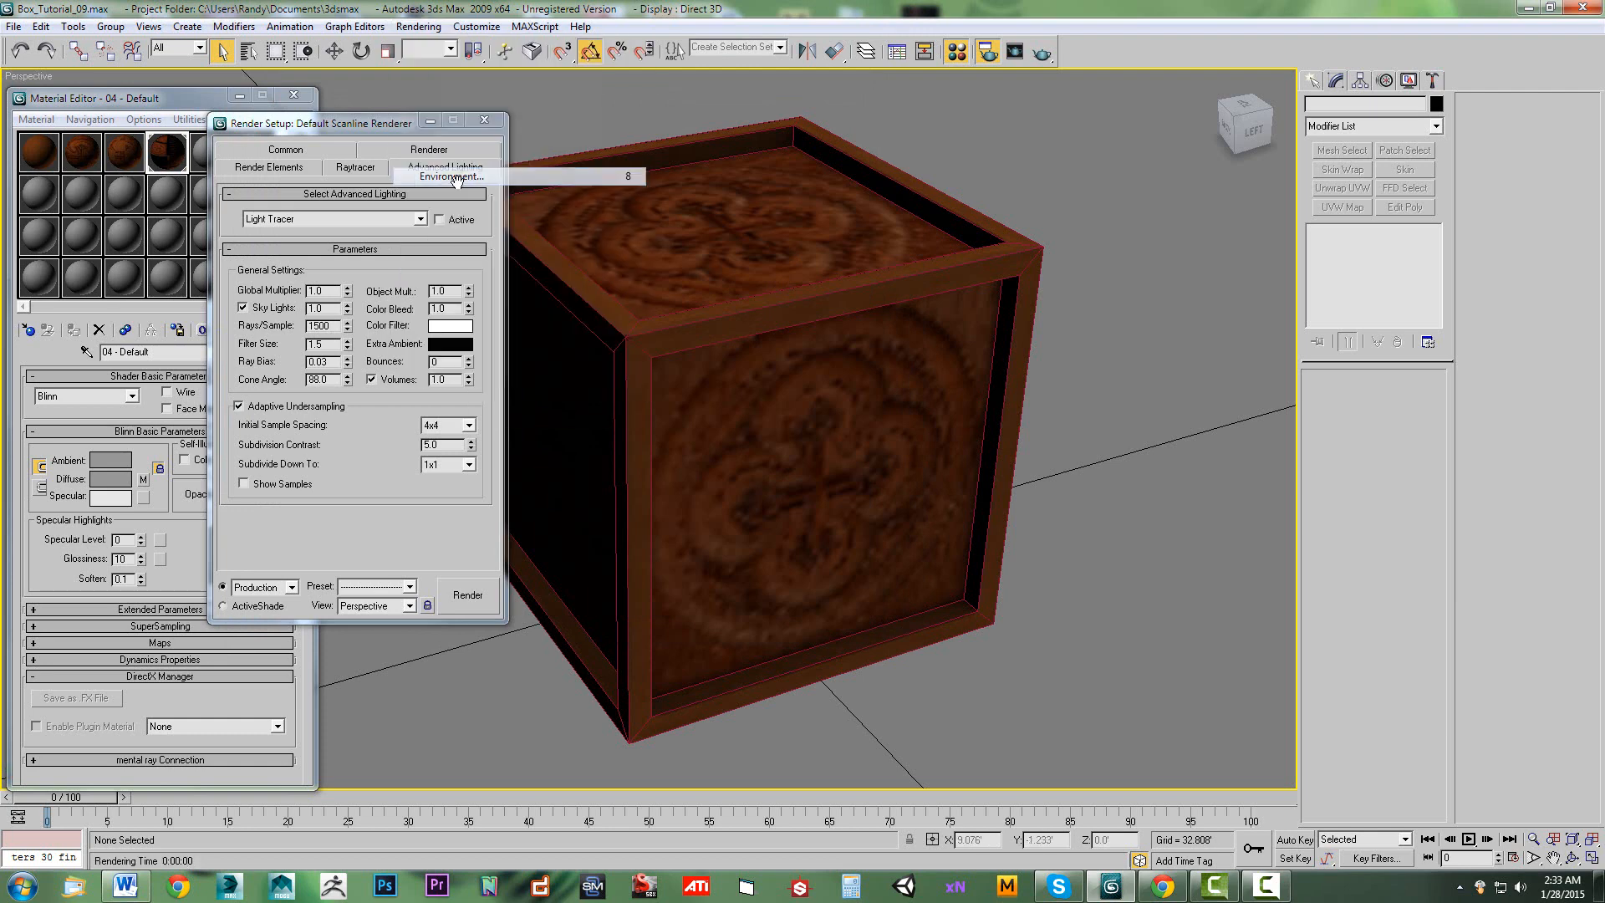
{"action": "left_click", "coordinate": [423, 224]}
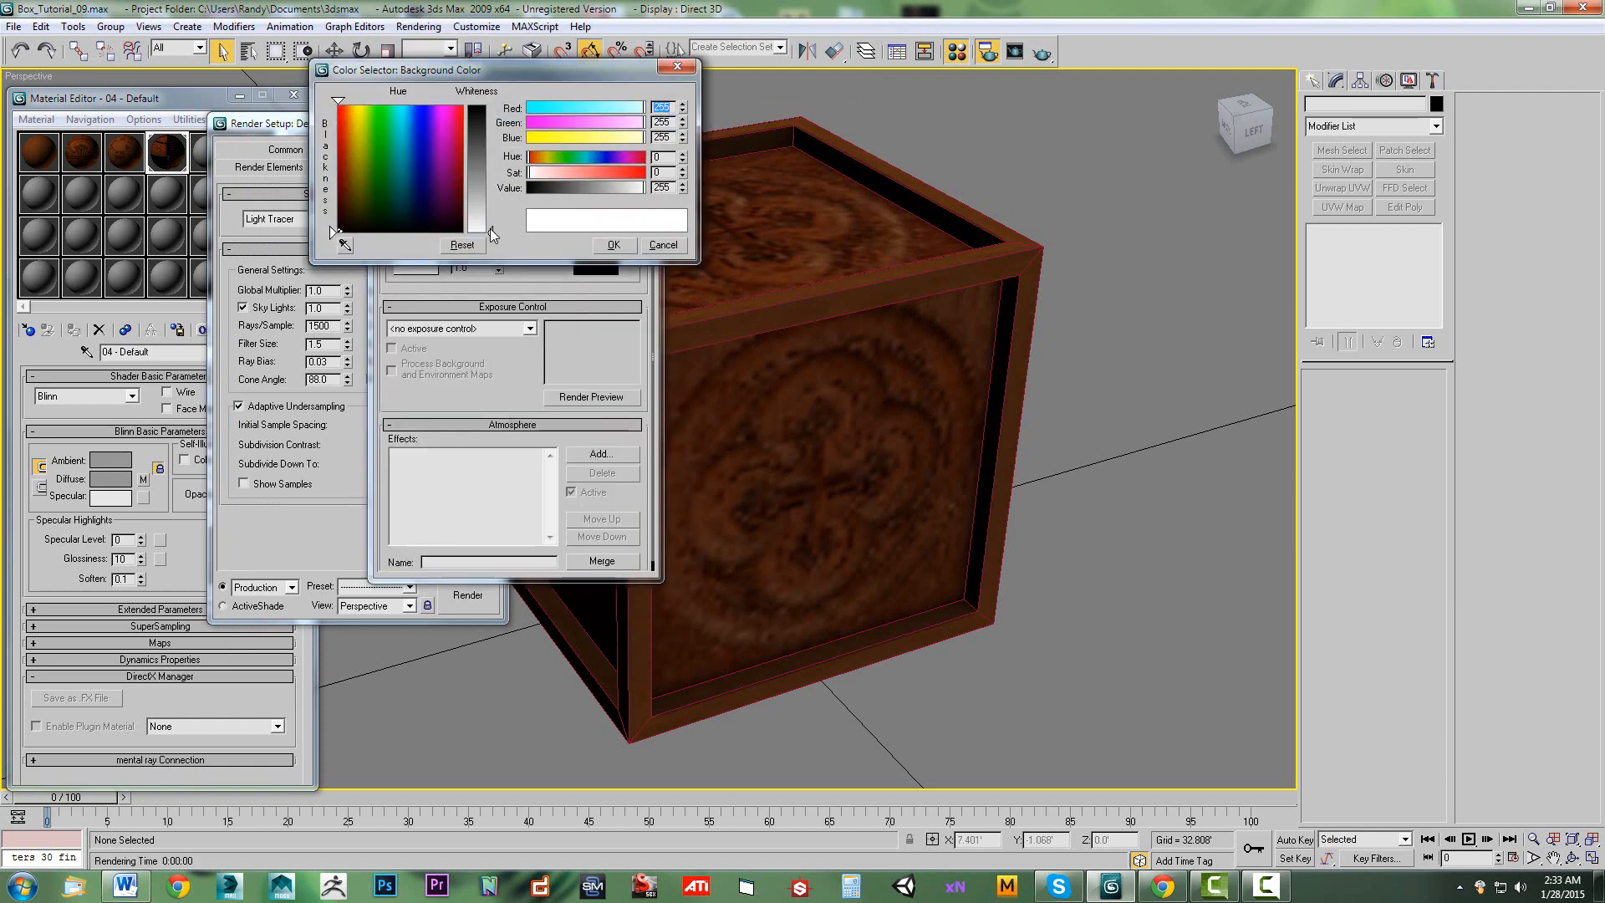
{"action": "left_click_drag", "start_coordinate": [491, 230], "coordinate": [490, 106]}
{"action": "left_click", "coordinate": [611, 245]}
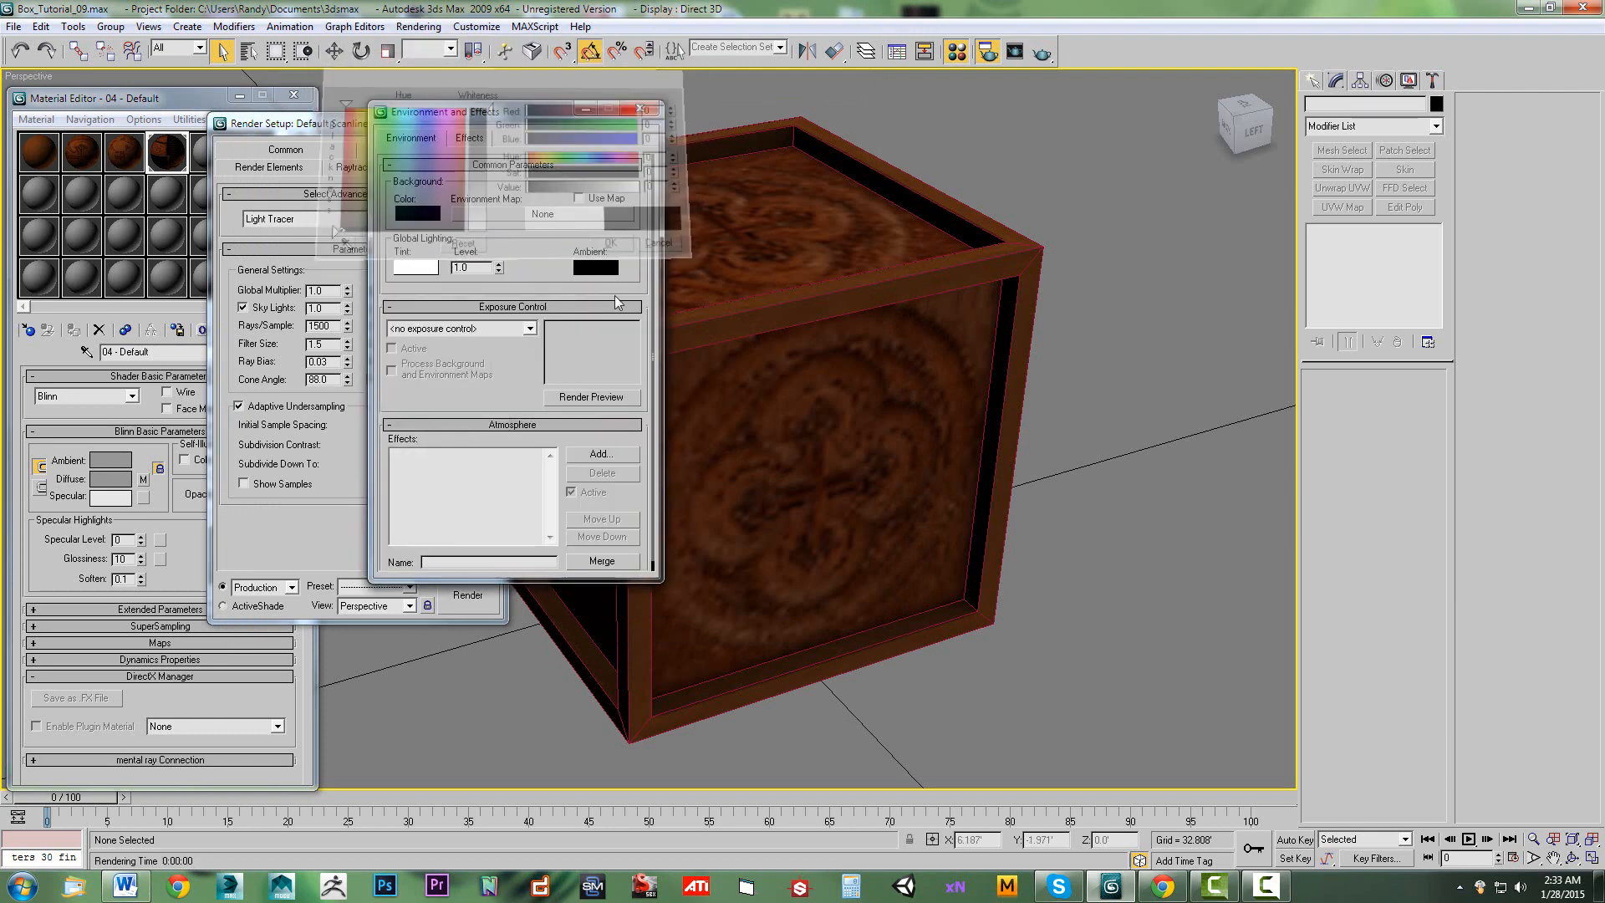
{"action": "left_click", "coordinate": [645, 116]}
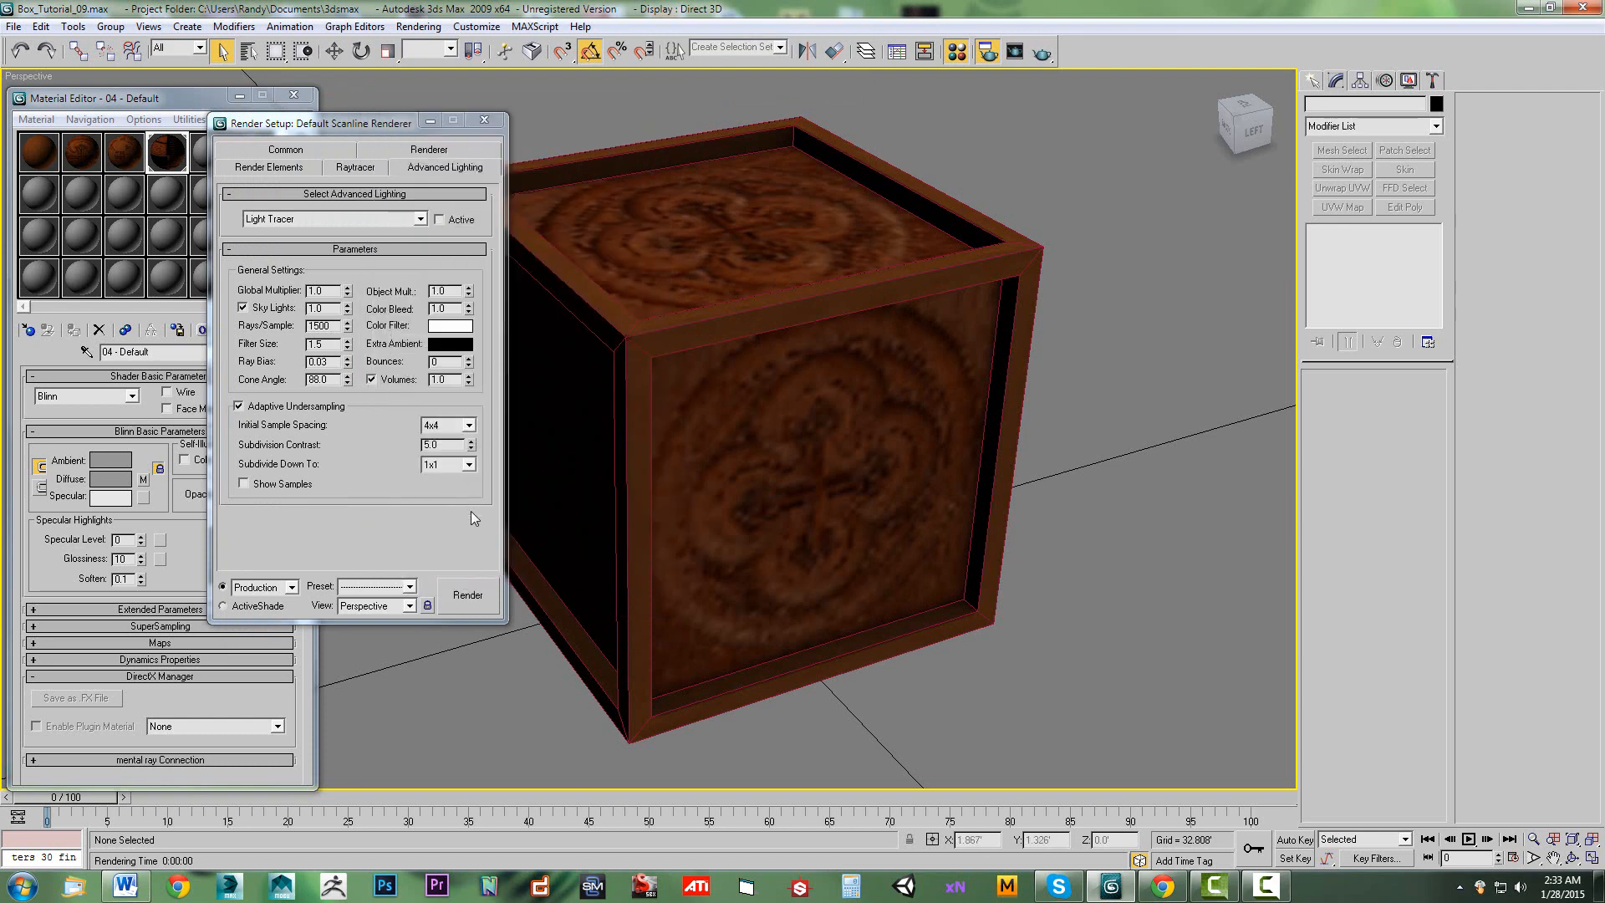
Render the perspective view of the box, and render it again with the box turned to show its back side.
{"action": "left_click", "coordinate": [472, 584]}
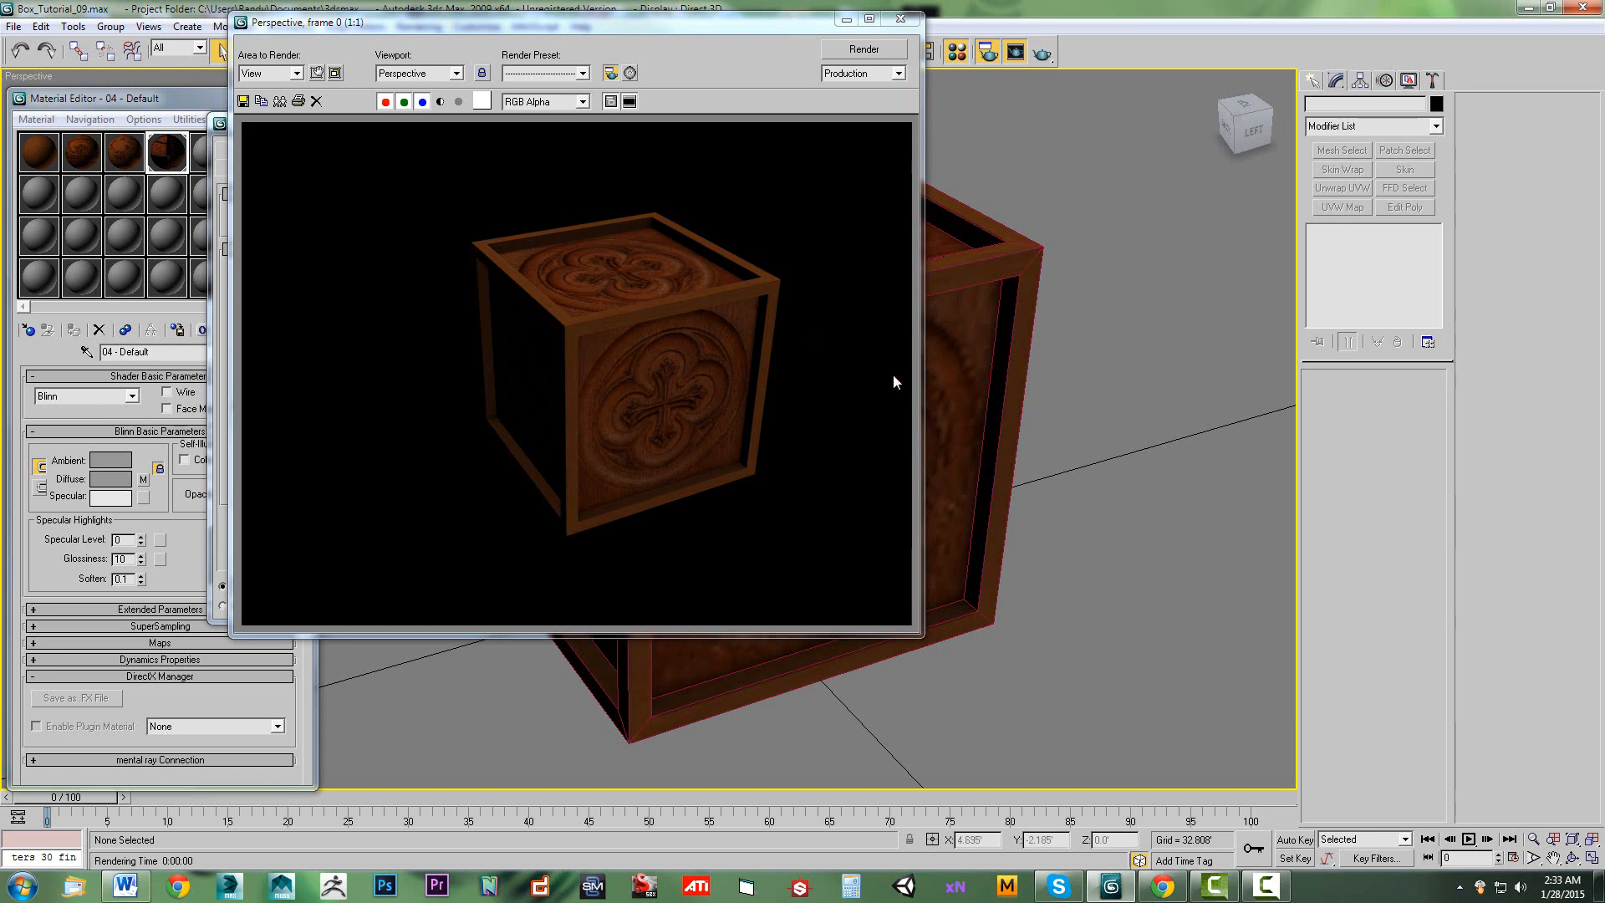
{"action": "left_click_drag", "start_coordinate": [1253, 131], "coordinate": [1296, 130]}
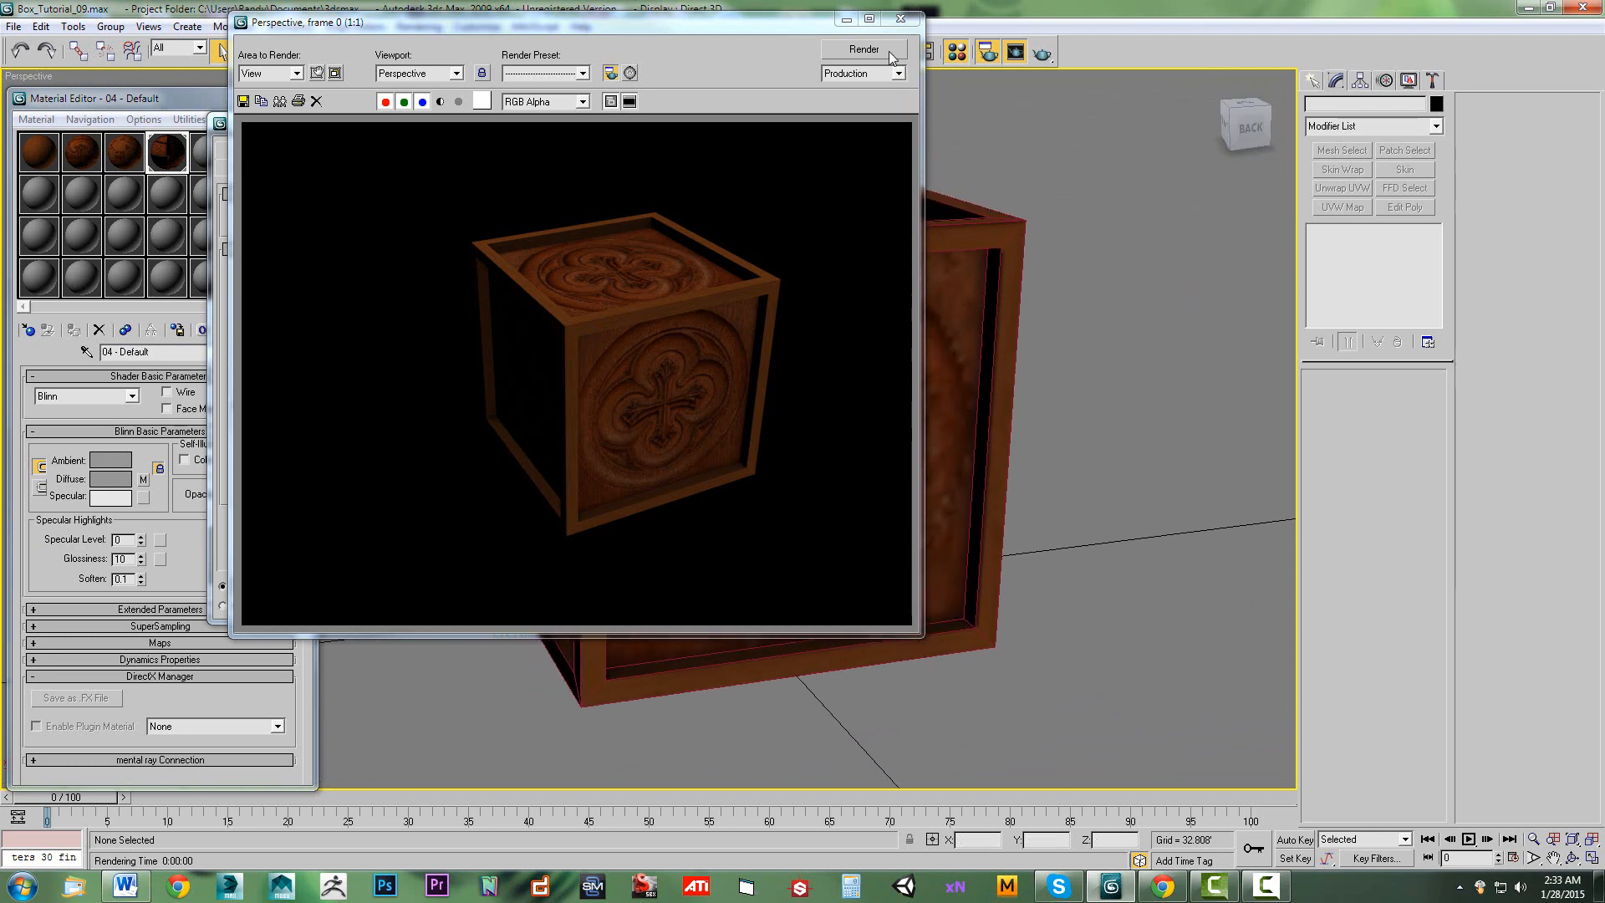
{"action": "left_click", "coordinate": [890, 50]}
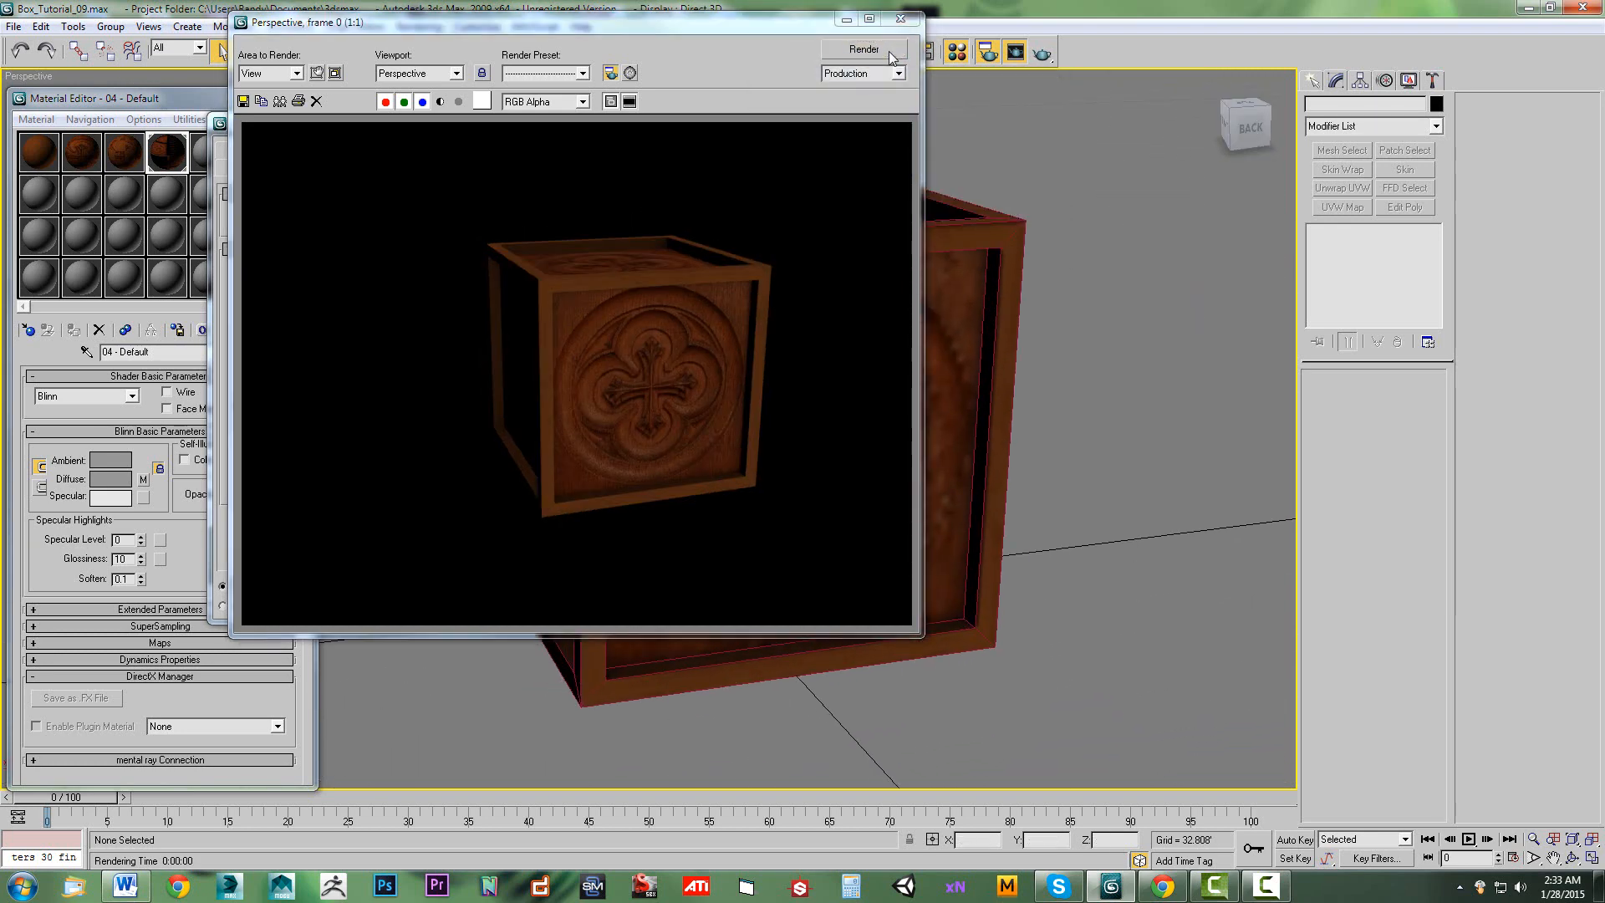